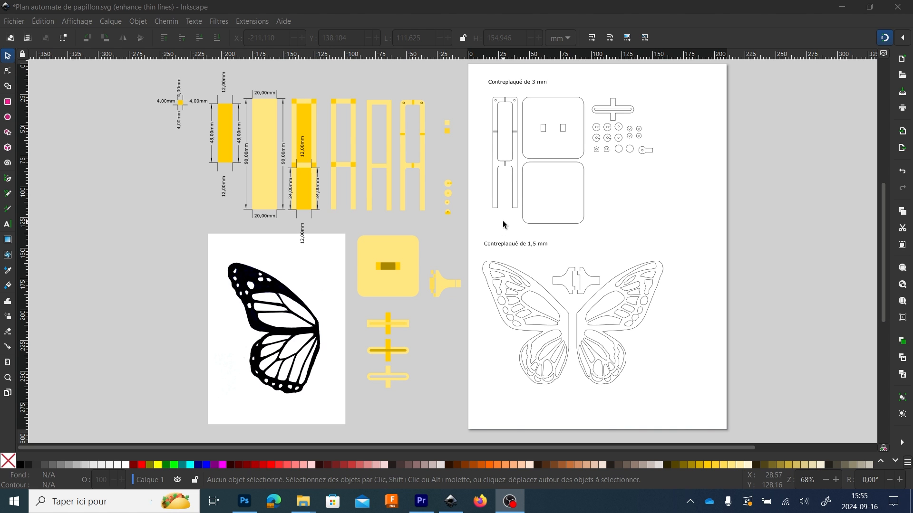
- Move all the outlined cutting parts and their labels off the page into the empty canvas on its right side
scroll(518, 264, "down", 2)
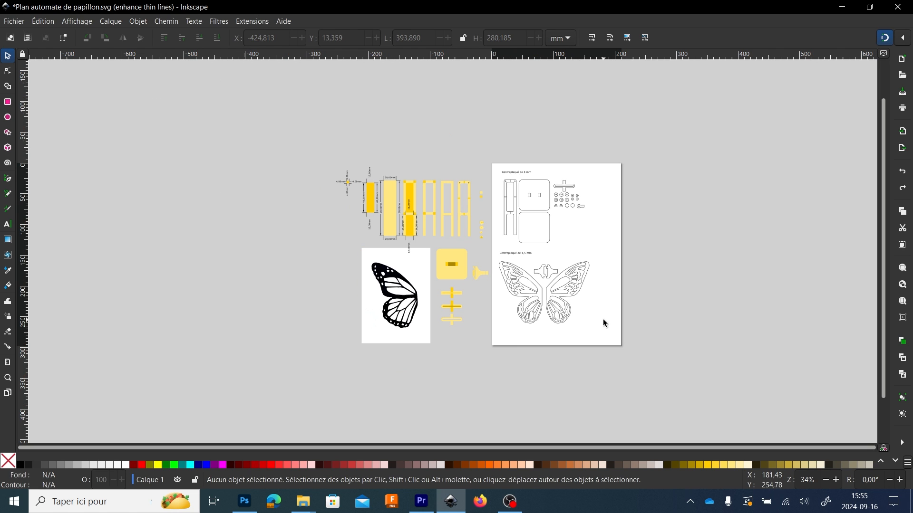
left_click_drag(664, 367, 492, 145)
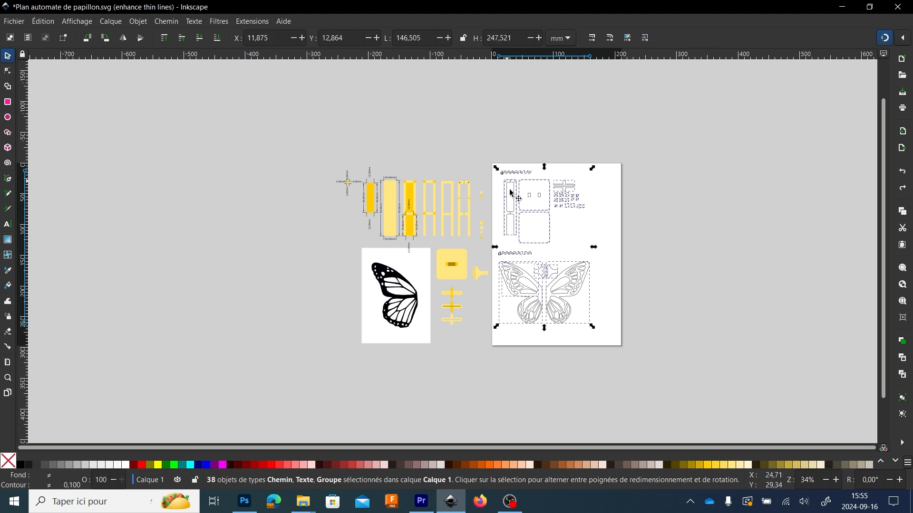
left_click_drag(517, 216, 675, 219)
left_click(585, 248)
- Shift the yellow construction parts and the butterfly wing image farther away from the page's left side
scroll(487, 236, "up", 2)
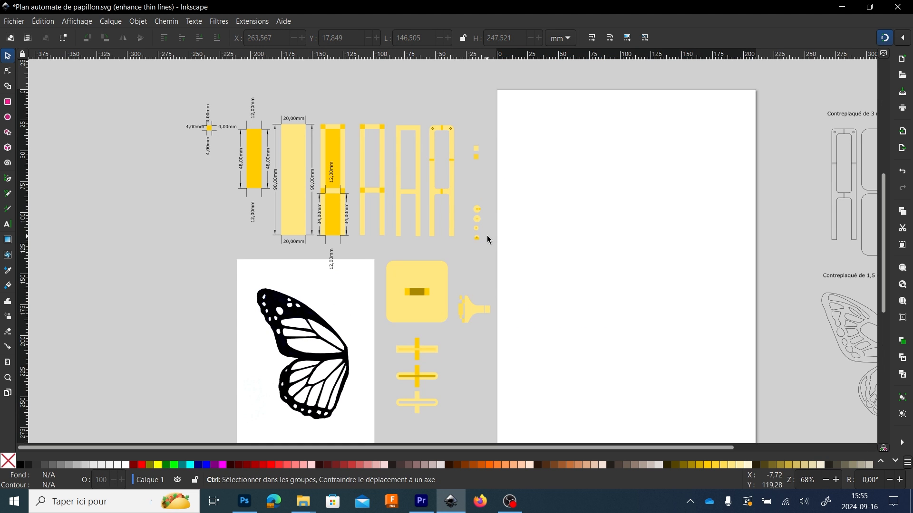
scroll(327, 200, "down", 1)
left_click_drag(193, 92, 428, 384)
left_click_drag(404, 268, 266, 271)
left_click(399, 175)
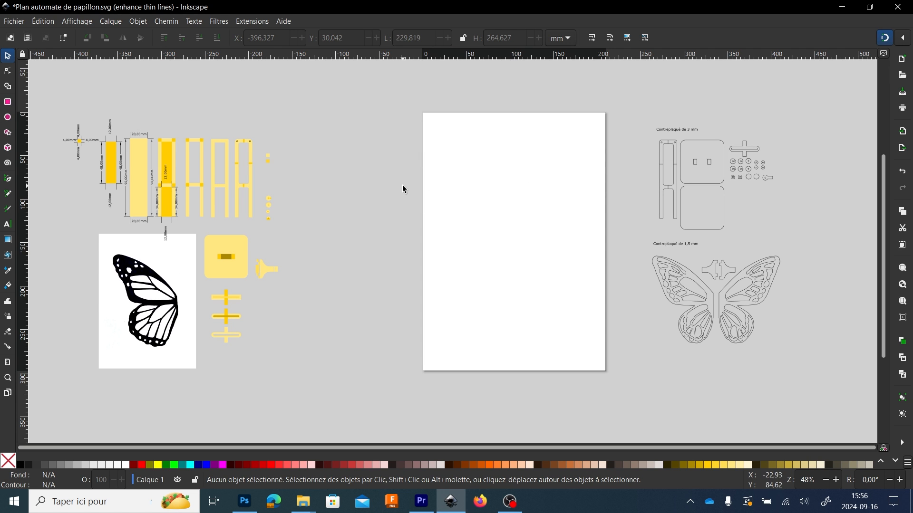
- Draw a circle about 10.9 mm in diameter just left of the page and fill it with pale yellow
scroll(403, 181, "up", 2)
left_click_drag(390, 147, 442, 259)
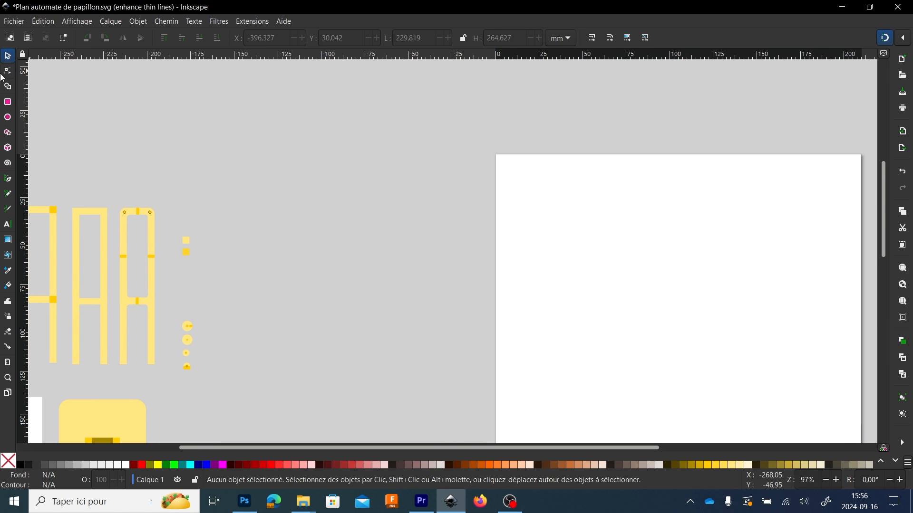
left_click(6, 117)
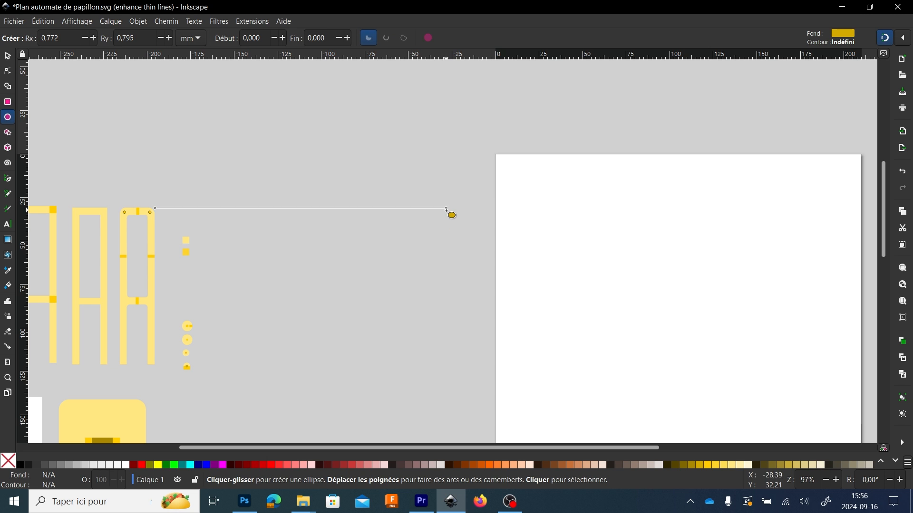
left_click_drag(447, 208, 461, 232)
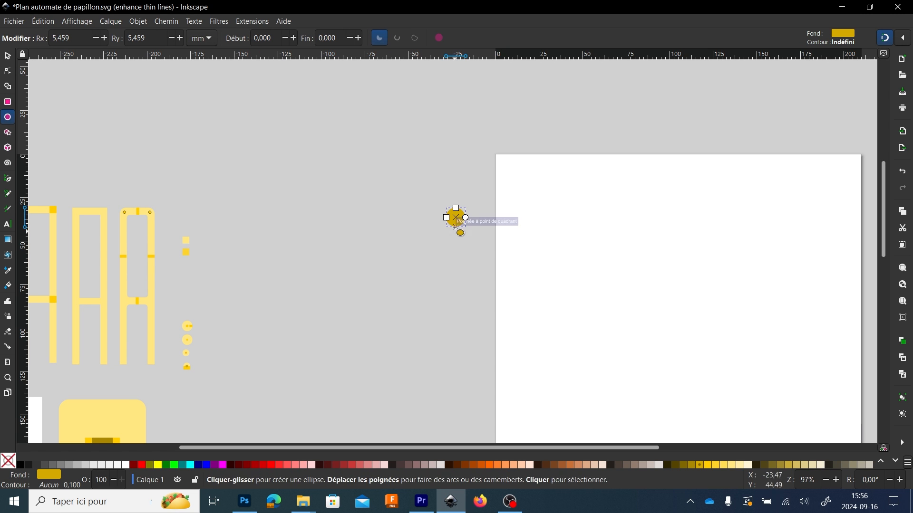
left_click(732, 466)
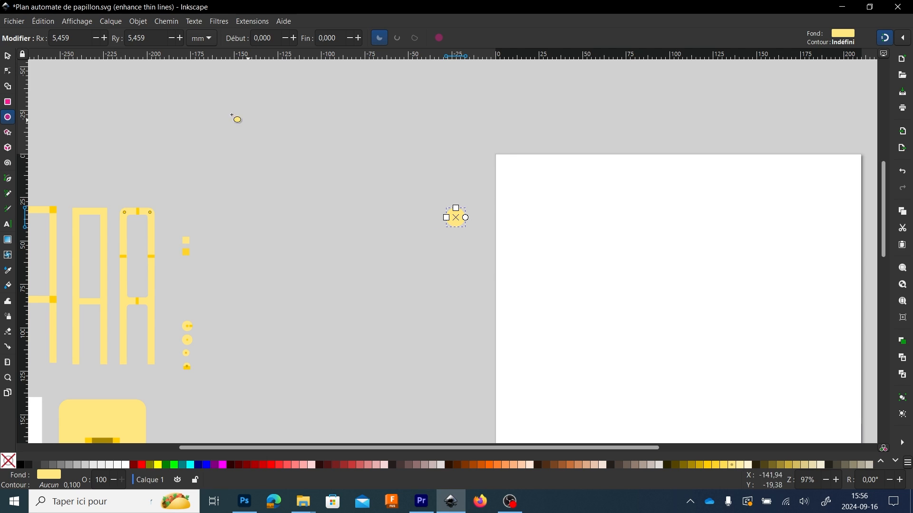
- Set the pale yellow circle's width and height to 6 mm
left_click(8, 58)
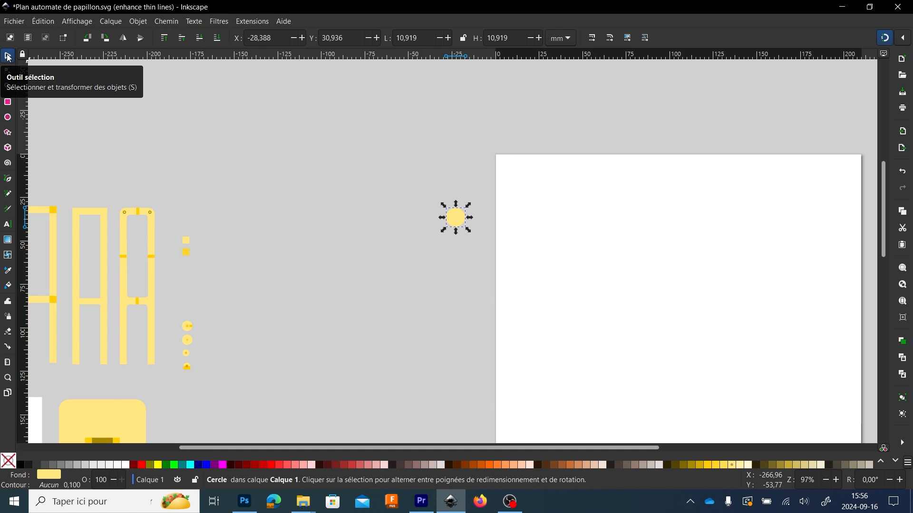
left_click_drag(432, 38, 372, 38)
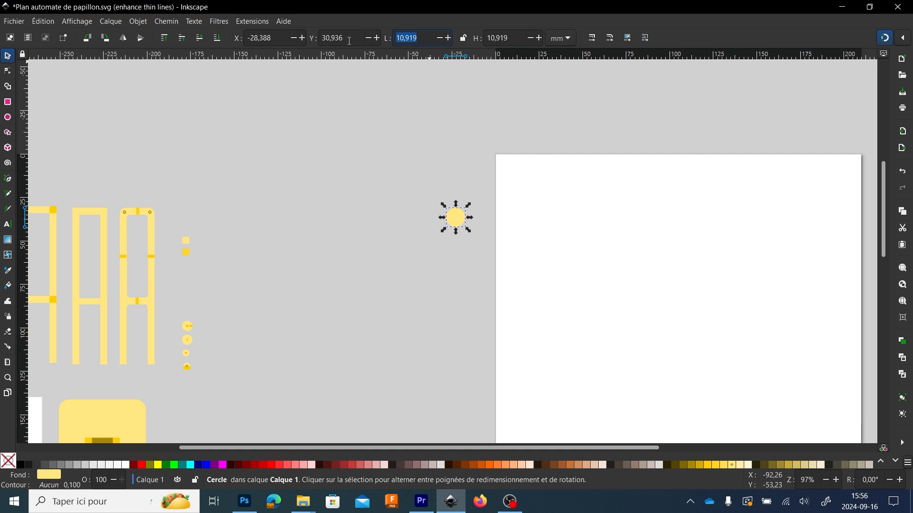
type("6")
key("Return")
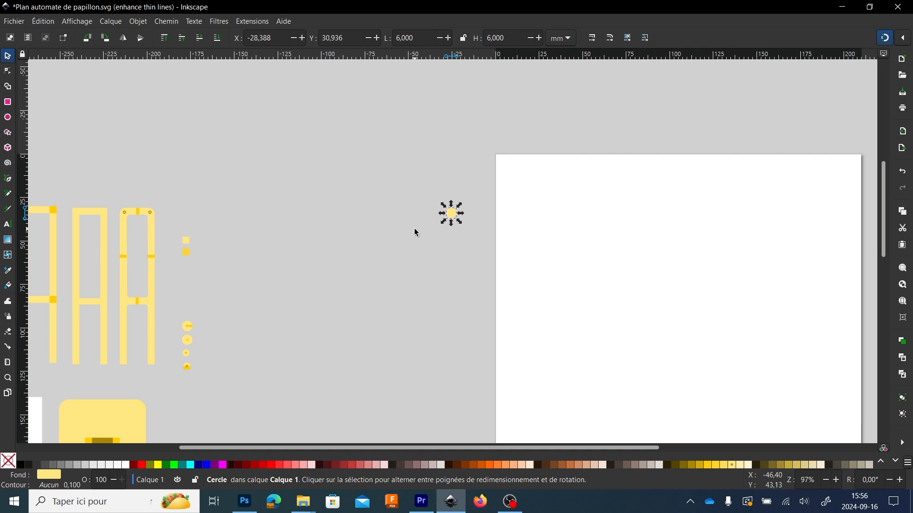
key("ctrl+z")
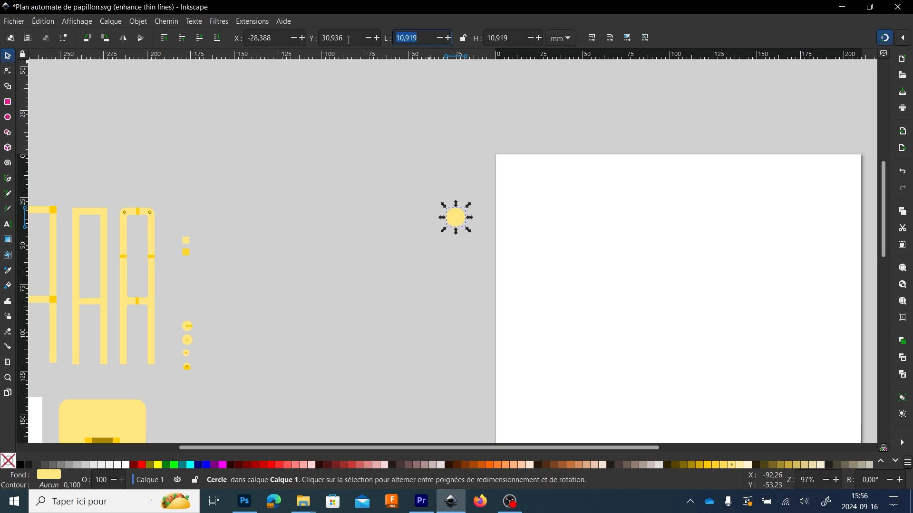
type("6")
key("Return")
- Duplicate the 6 mm circle, place the copy directly below it, and fill the copy with darker yellow
scroll(452, 209, "up", 2)
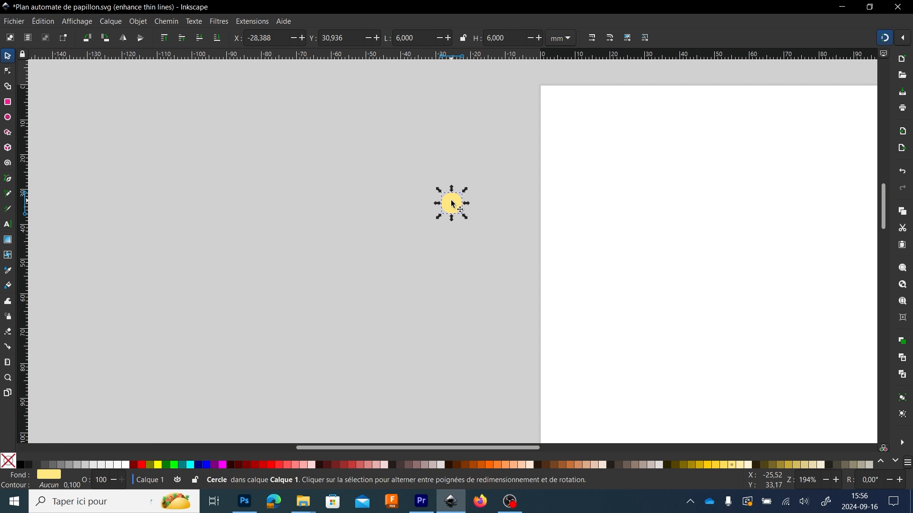
key("ctrl+d")
left_click_drag(451, 201, 456, 242)
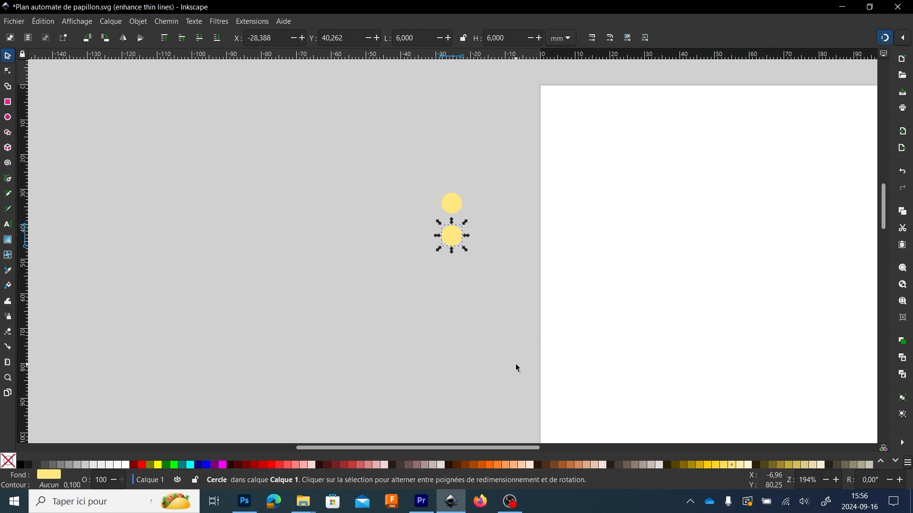
left_click(716, 465)
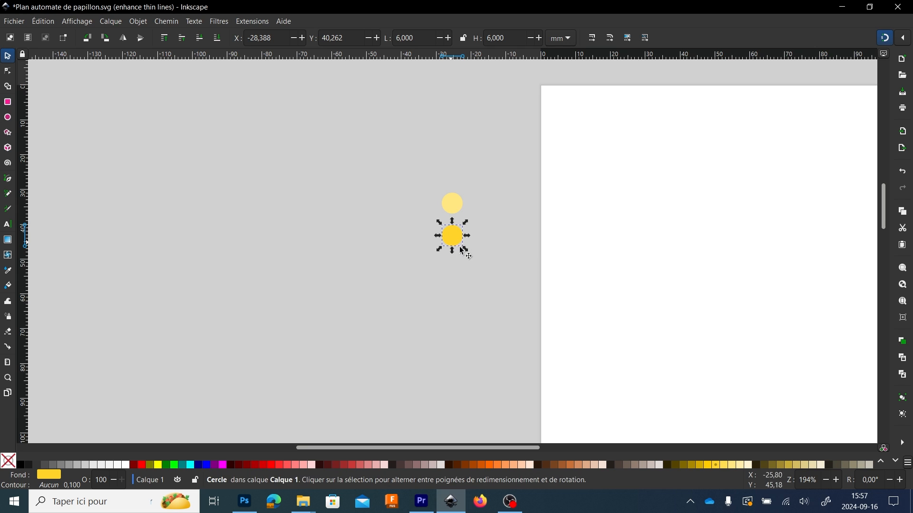
- Draw a sharp-cornered, pale yellow rectangle about 6 by 6.3 mm below the two circles
left_click(8, 103)
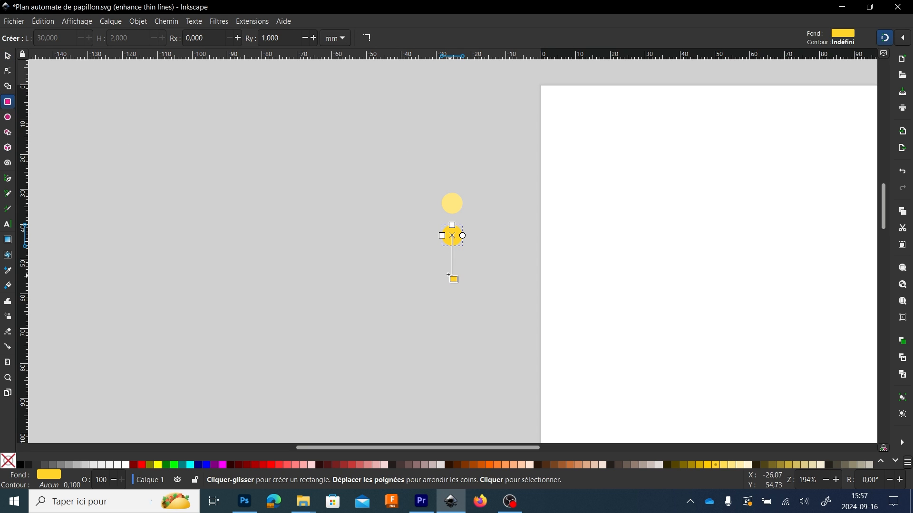
left_click_drag(442, 271, 463, 291)
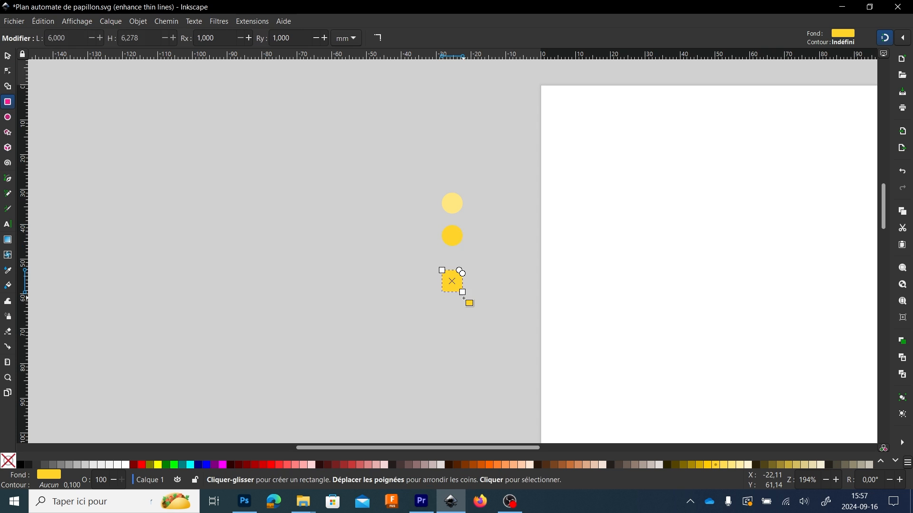
scroll(450, 284, "up", 6)
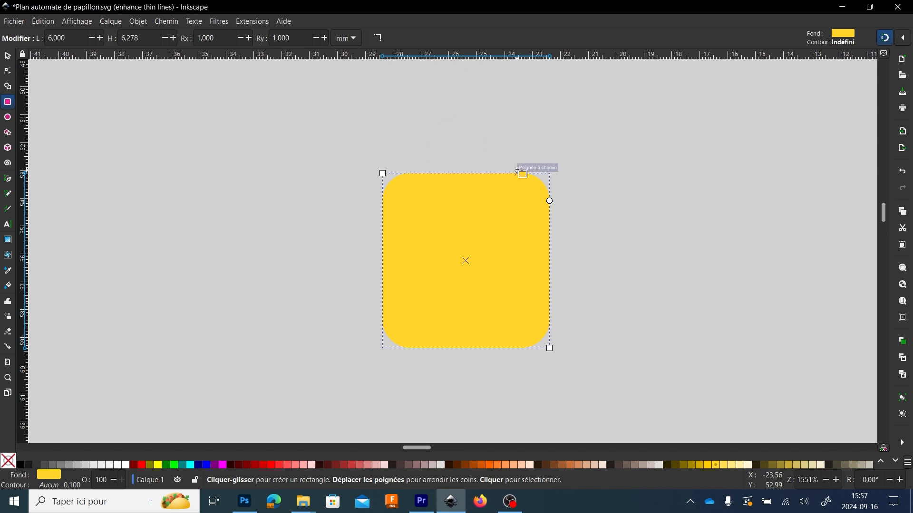
left_click(379, 38)
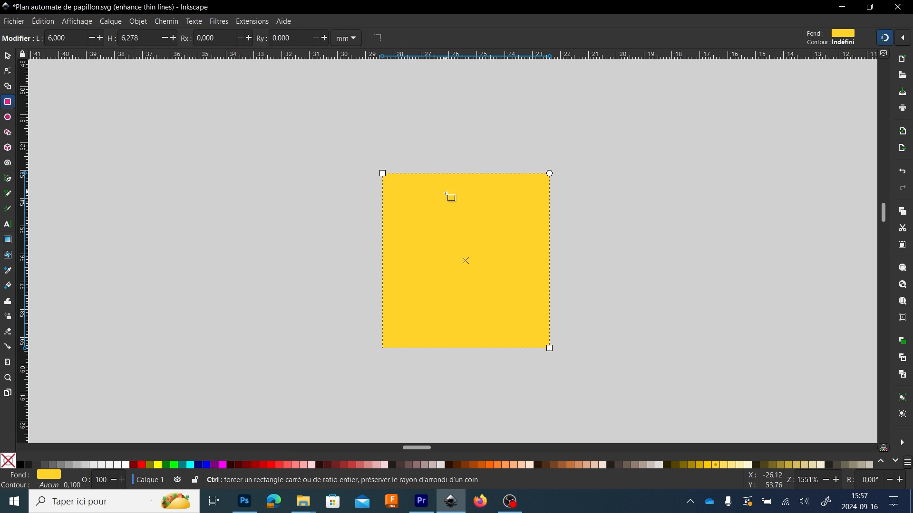
scroll(448, 195, "down", 5)
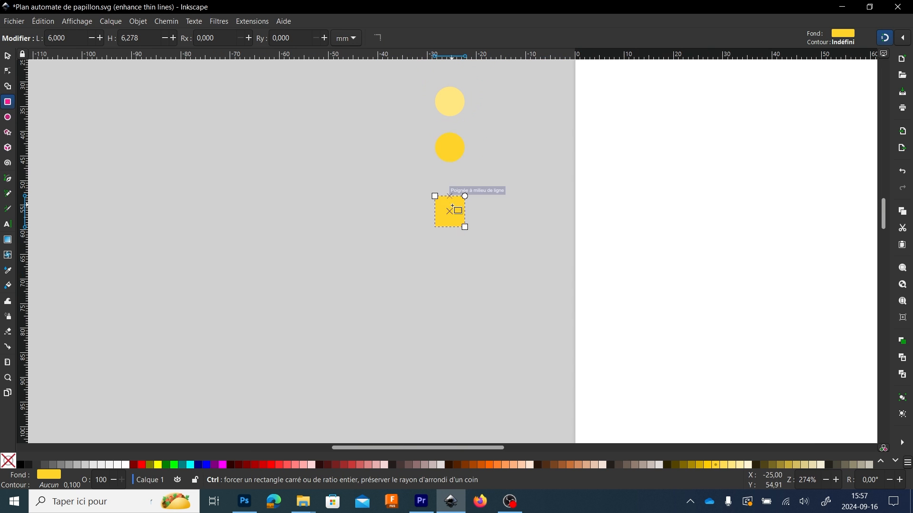
left_click(732, 466)
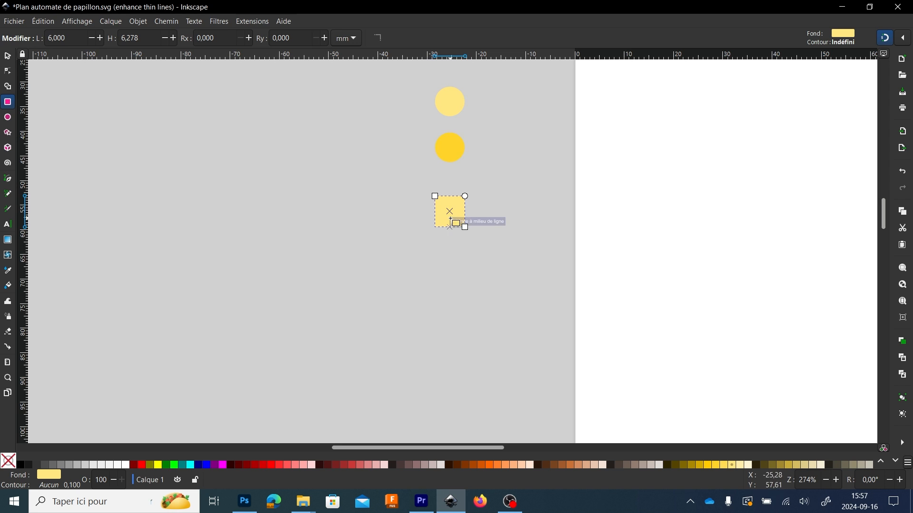
- Set the rectangle's width and height to 4 mm each
left_click(8, 56)
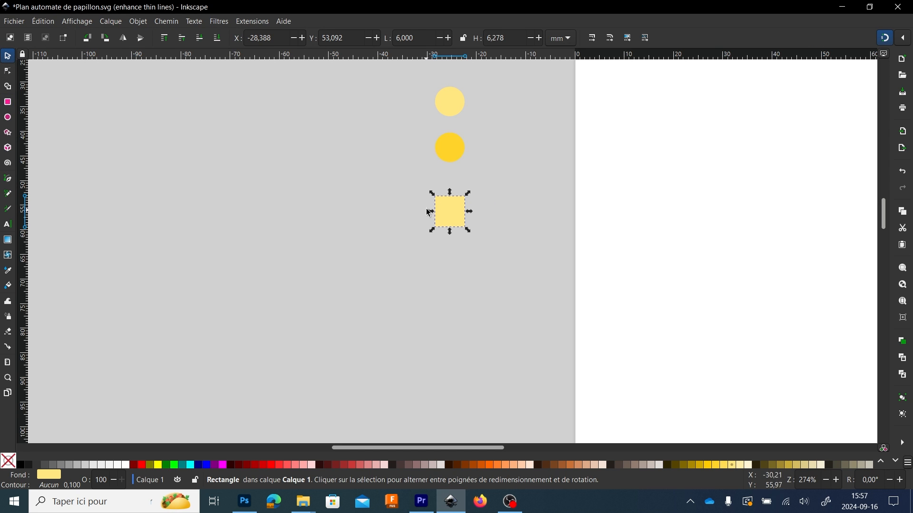
left_click(414, 38)
type("4")
key("Tab")
type("4")
key("Return")
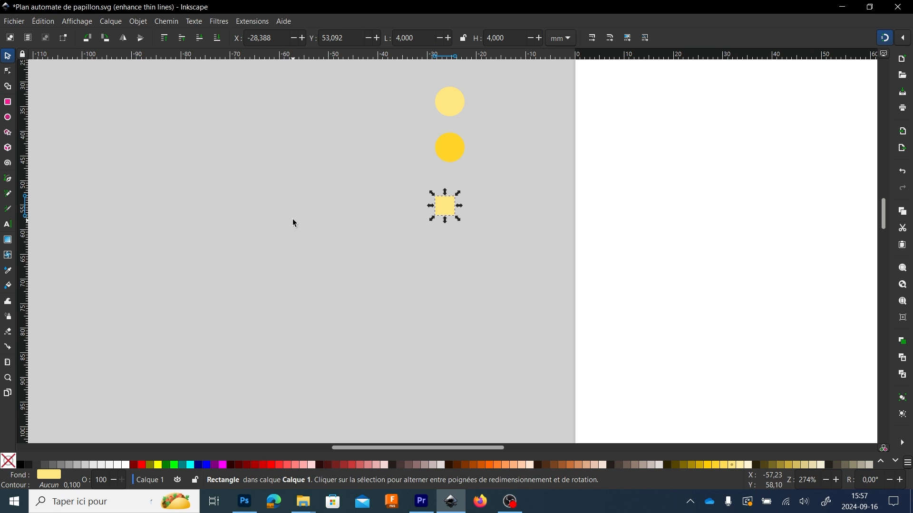
- Copy the 4 mm square, place the copy directly below it, and fill the copy with darker yellow
key("ctrl+v")
left_click_drag(296, 212, 444, 239)
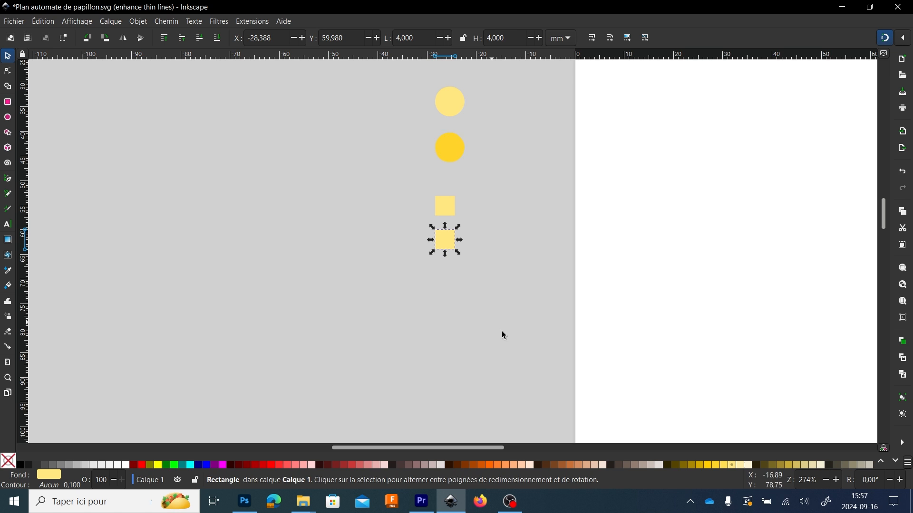
left_click(714, 463)
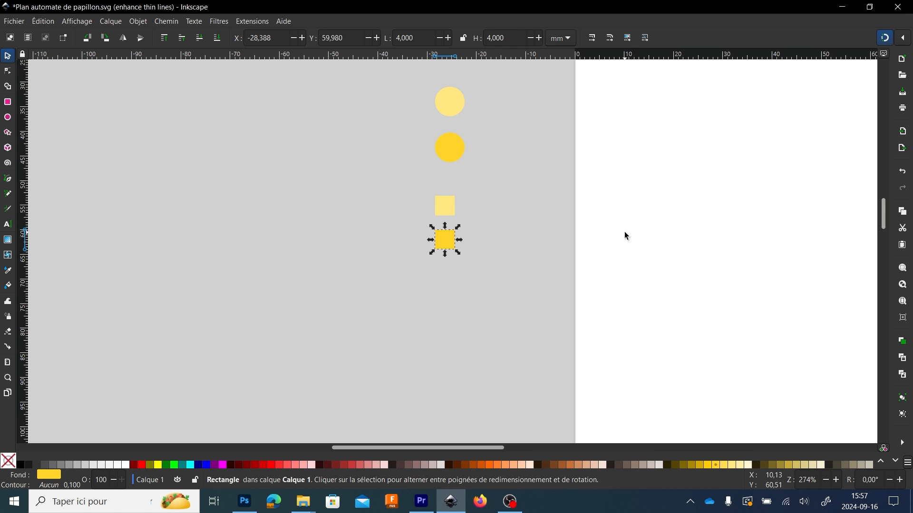
left_click(568, 222)
- Duplicate the two circles together and arrange the pairs side by side, one on each side above the squares
scroll(483, 280, "down", 2, "ctrl")
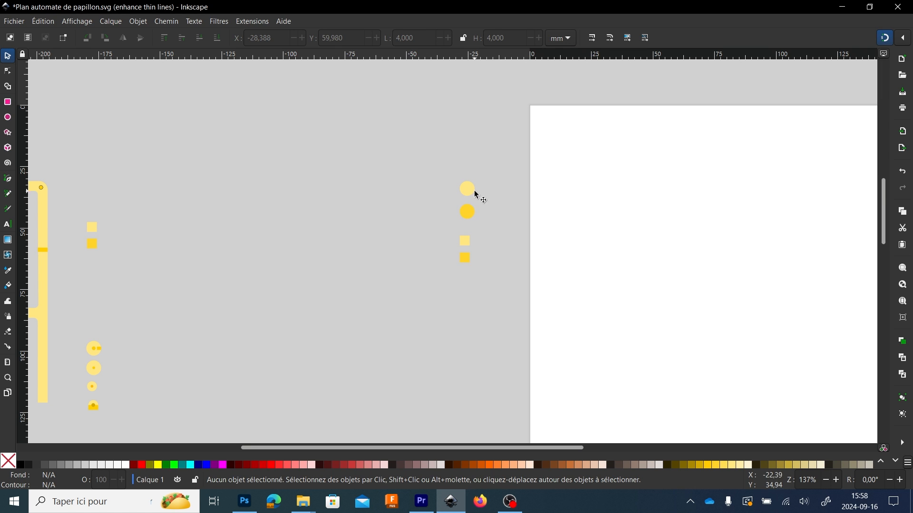
scroll(464, 188, "up", 2, "ctrl")
left_click_drag(437, 163, 526, 287)
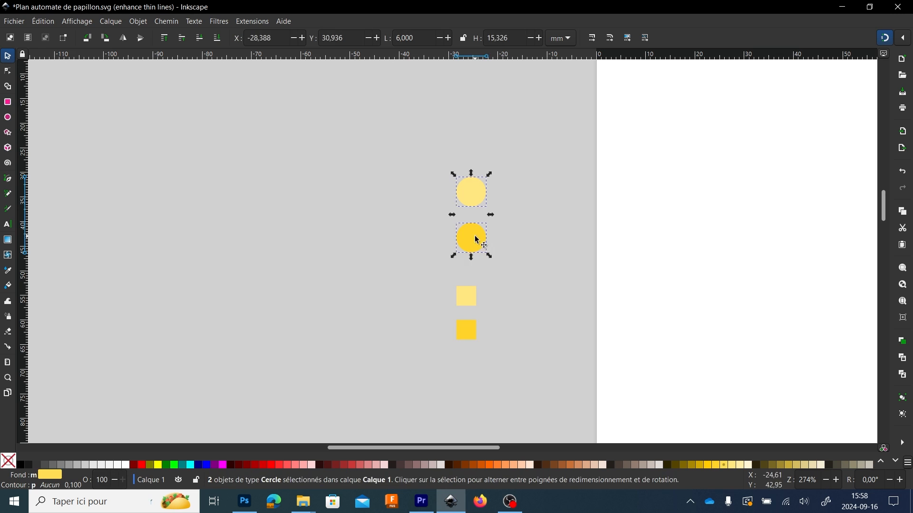
left_click_drag(472, 238, 534, 234)
key("ctrl+d")
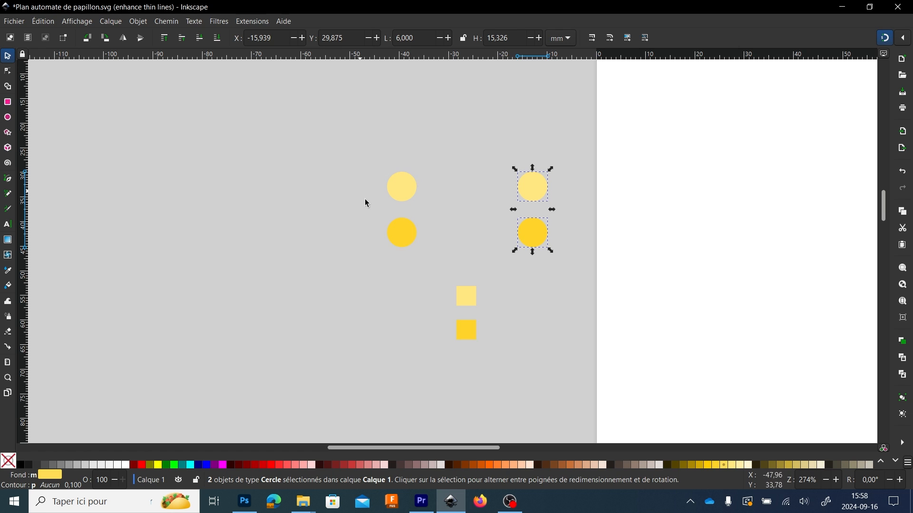
left_click(480, 208)
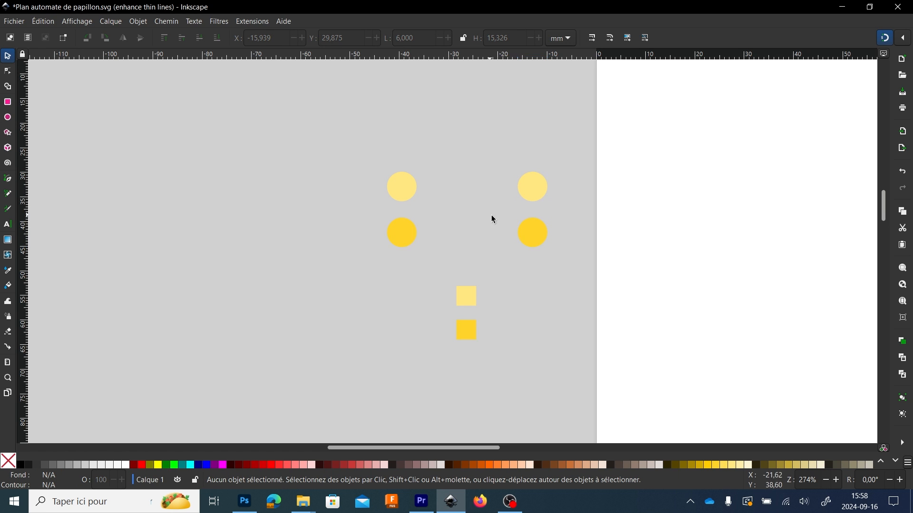
- Set the width and height of the right pair's darker yellow circle to 1.1 mm
left_click(533, 234)
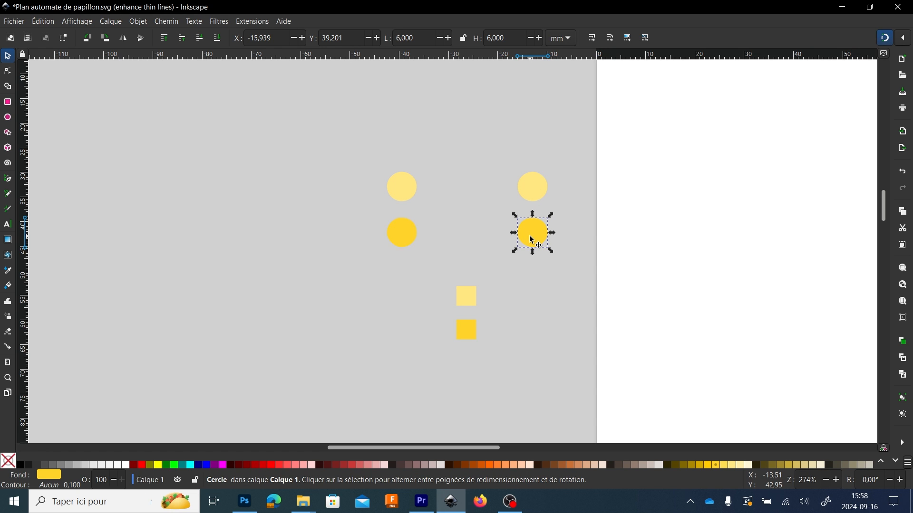
left_click(427, 34)
type("1,1")
key("Tab")
type("1,1")
key("Return")
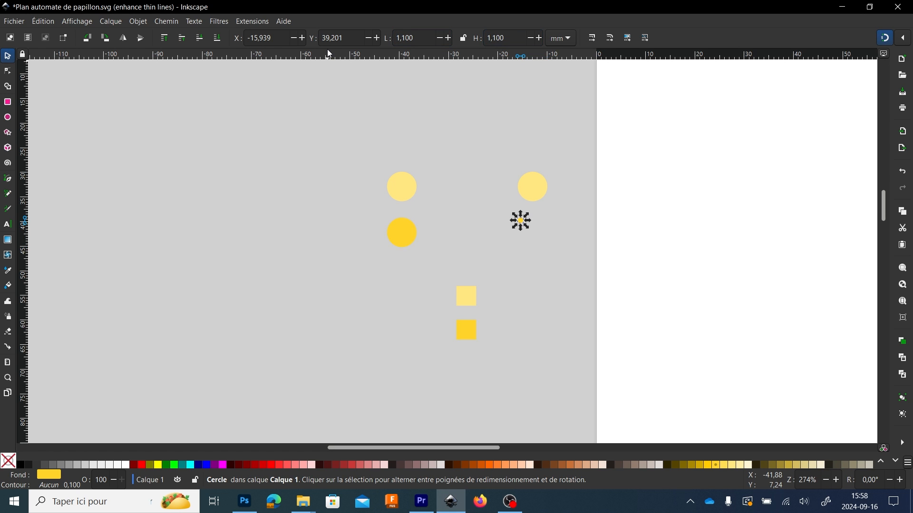
- Move the 1.1 mm circle onto the center of the right pair's pale yellow circle
scroll(448, 223, "up", 3, "ctrl")
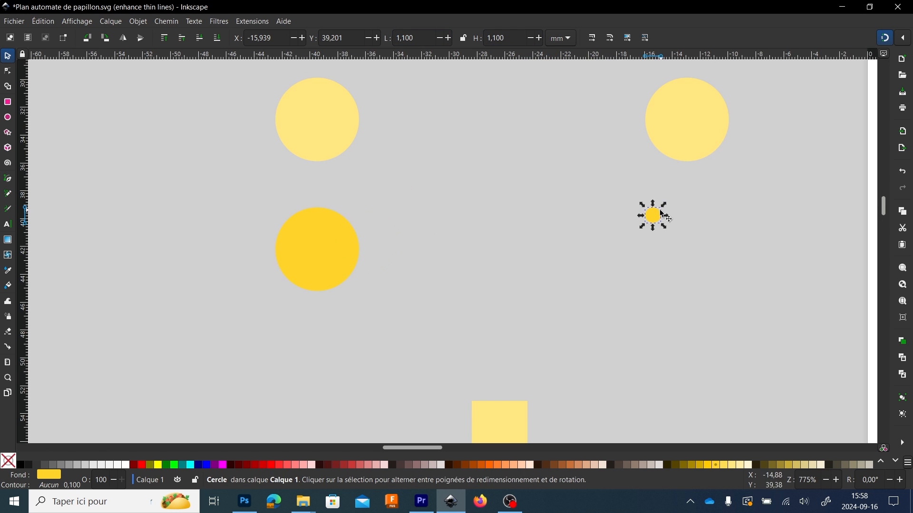
left_click_drag(661, 213, 679, 125)
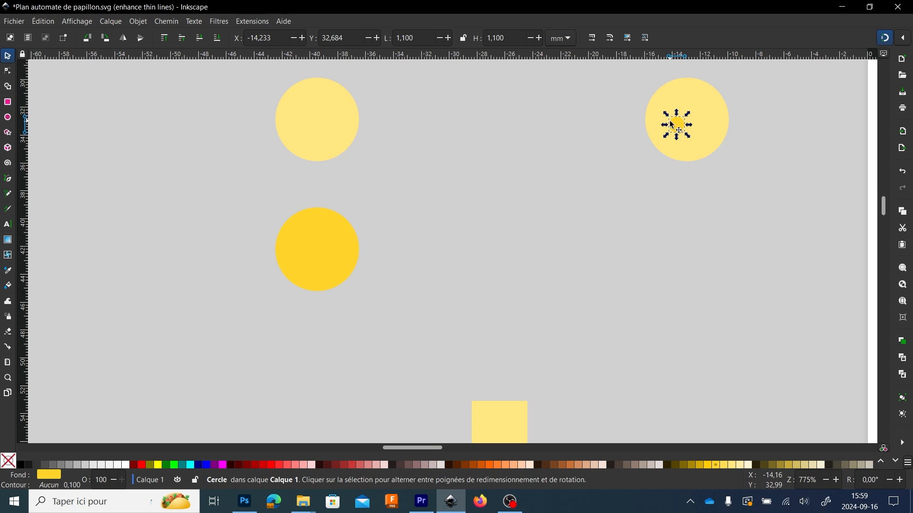
left_click_drag(677, 130, 698, 138)
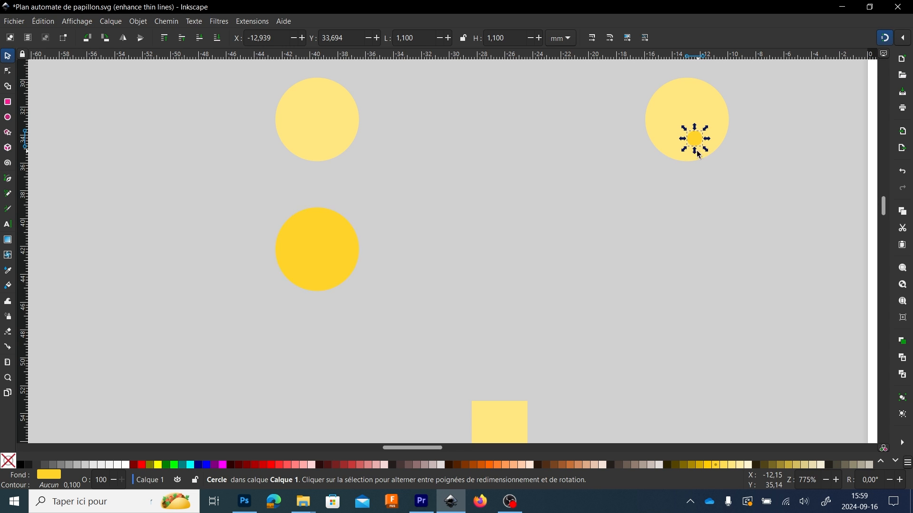
left_click_drag(695, 136, 688, 124)
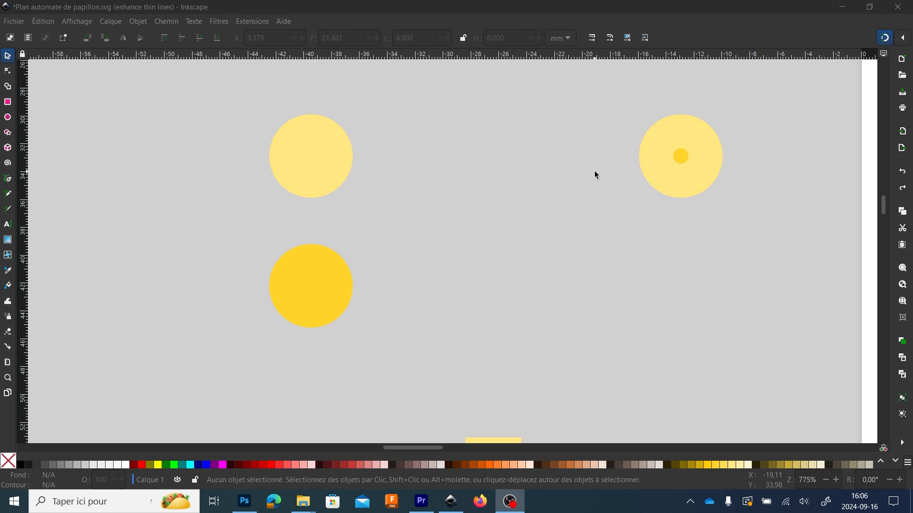
- Duplicate the 6 mm circle together with its 1.1 mm center circle and place the copy on the page near its upper-left corner
scroll(595, 170, "down", 2)
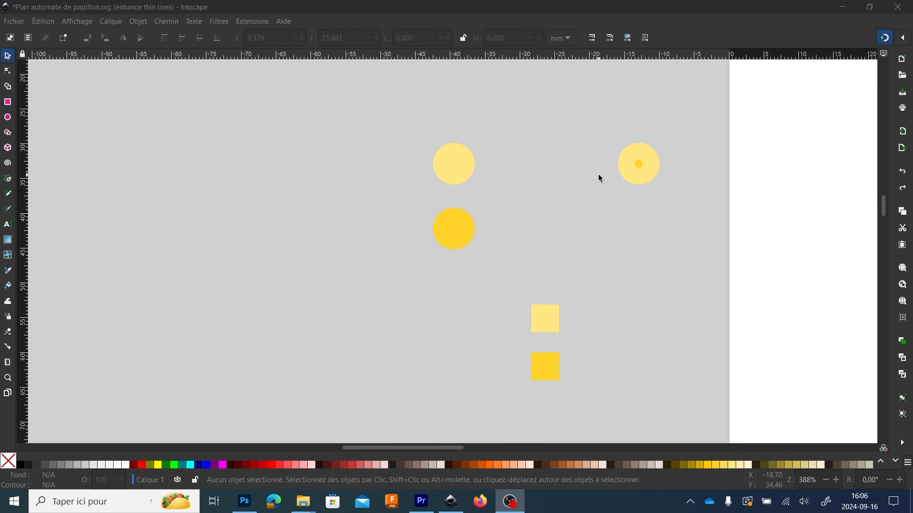
left_click_drag(598, 174, 435, 208)
scroll(435, 208, "down", 1)
left_click_drag(432, 170, 500, 238)
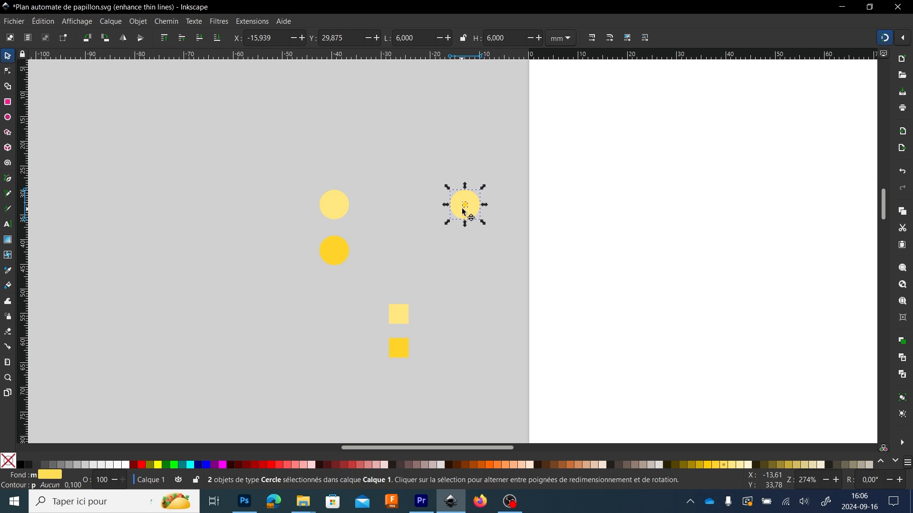
left_click_drag(467, 213, 617, 127)
scroll(634, 202, "down", 2)
scroll(643, 186, "up", 2)
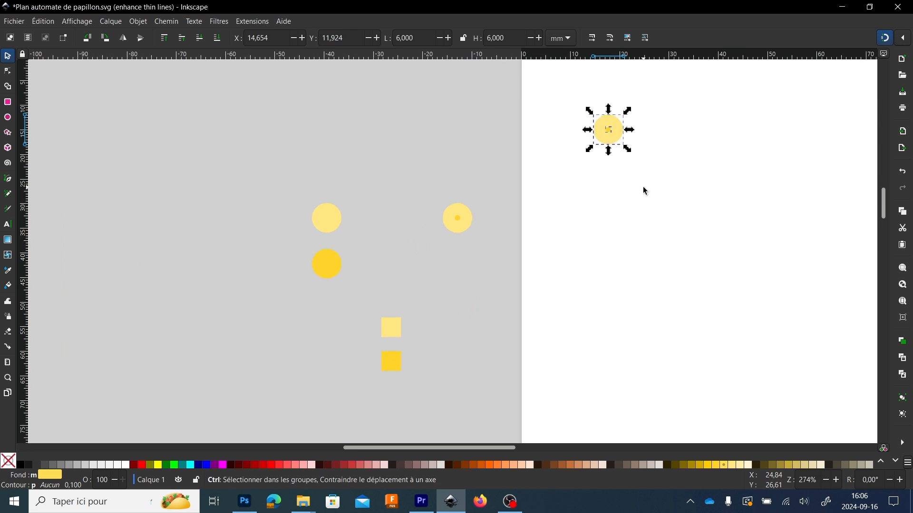
left_click_drag(638, 171, 637, 264)
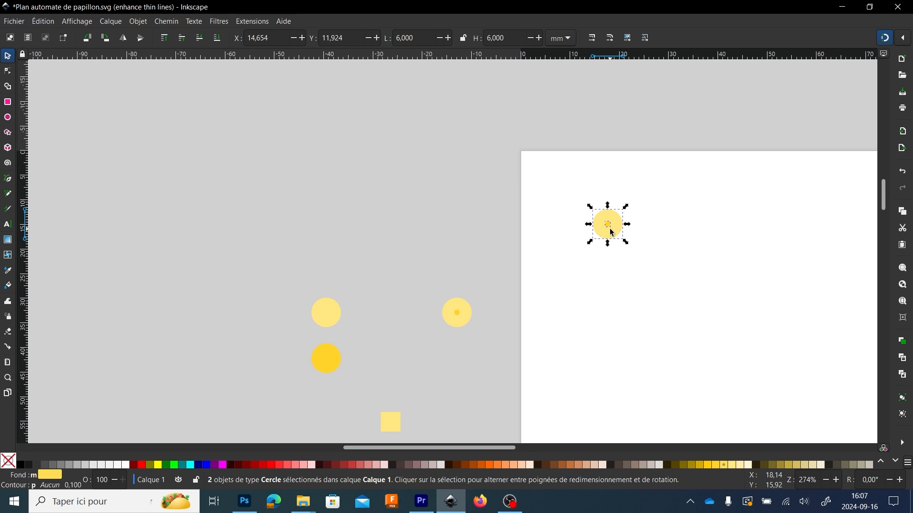
- Cut the 1.1 mm circle out of the 6 mm circle on the page with the Difference operation
scroll(610, 237, "up", 1)
scroll(611, 238, "up", 2)
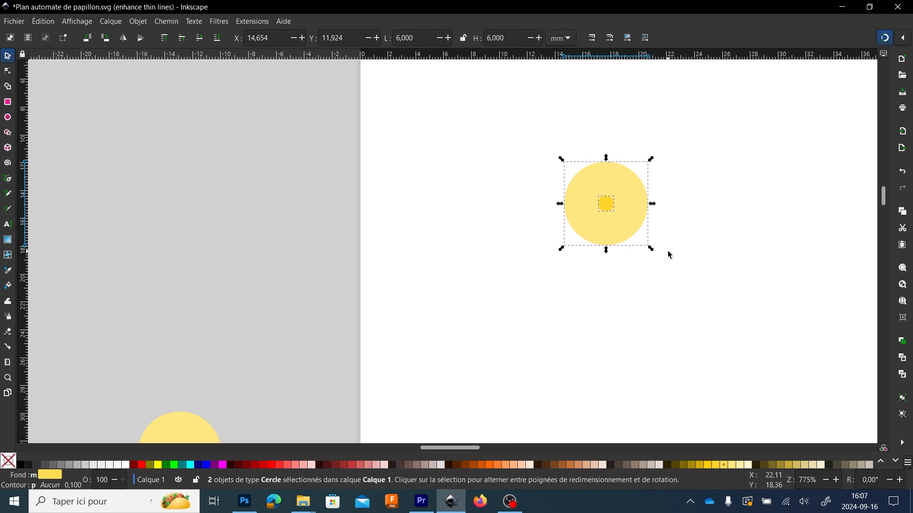
left_click(668, 250)
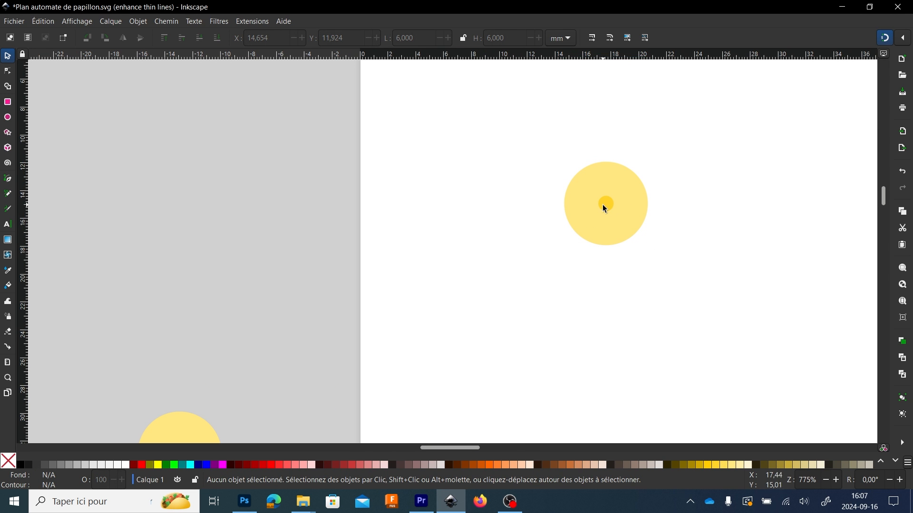
left_click_drag(604, 204, 604, 206)
left_click(689, 231)
left_click_drag(531, 120, 673, 273)
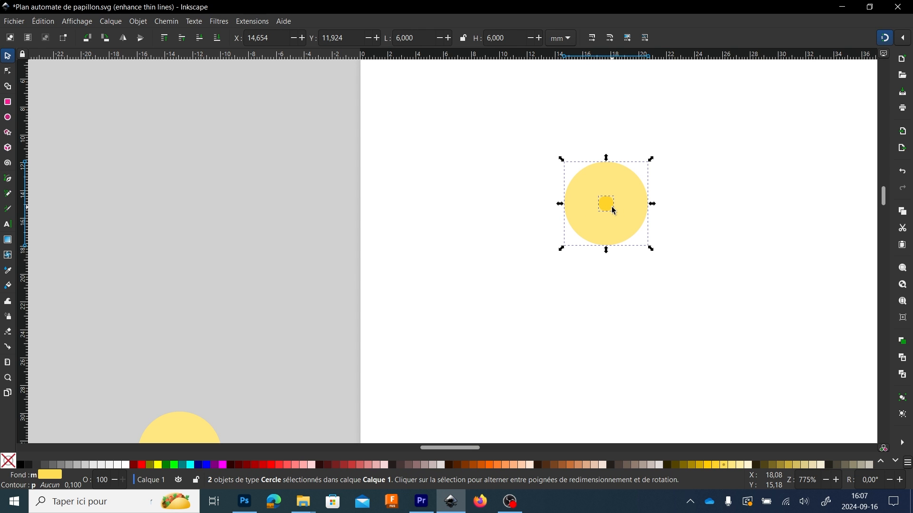
left_click(162, 24)
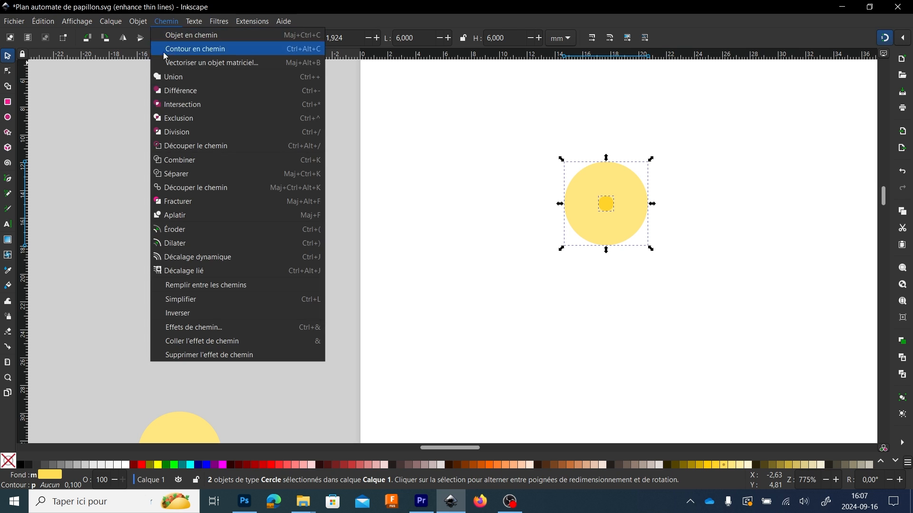
left_click(170, 91)
left_click(503, 220)
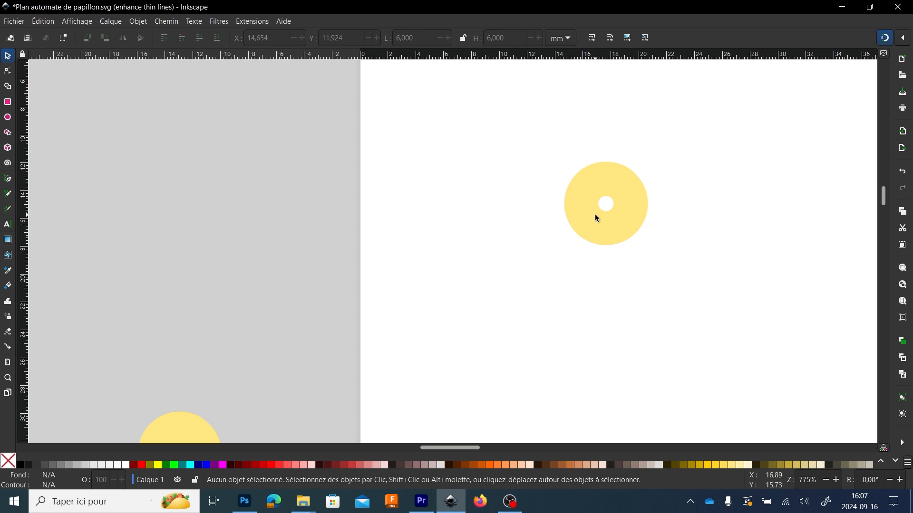
- Duplicate the 6 mm circle and its 1.1 mm center circle beside the page, placing the copy directly below the original
scroll(287, 286, "down", 1)
scroll(284, 284, "down", 4)
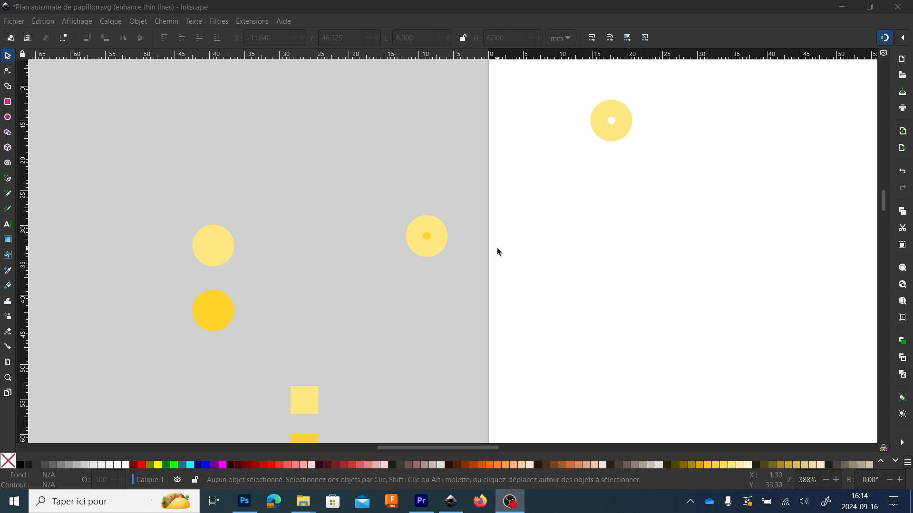
left_click_drag(387, 185, 464, 280)
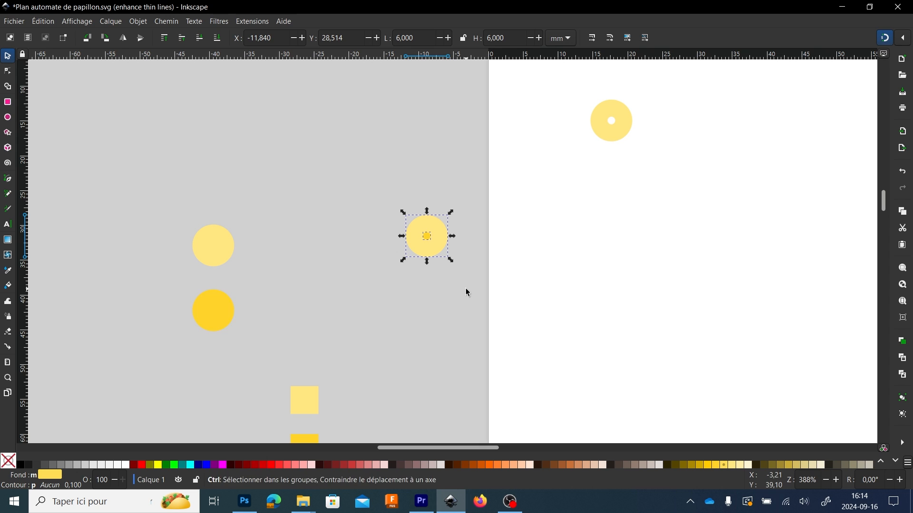
left_click_drag(428, 252, 430, 323)
left_click(478, 289)
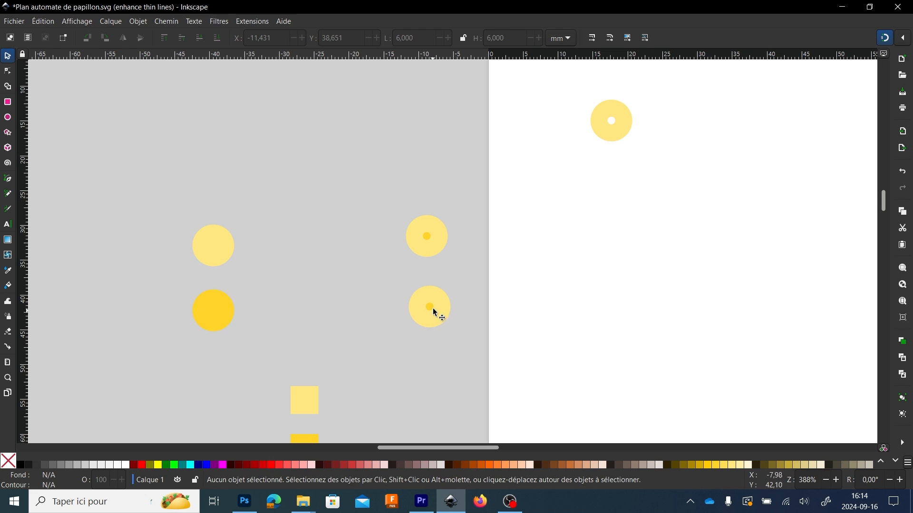
- Set the lower copy's pale yellow circle to 4 mm wide and high, and recenter it on the 1.1 mm circle
left_click(443, 298)
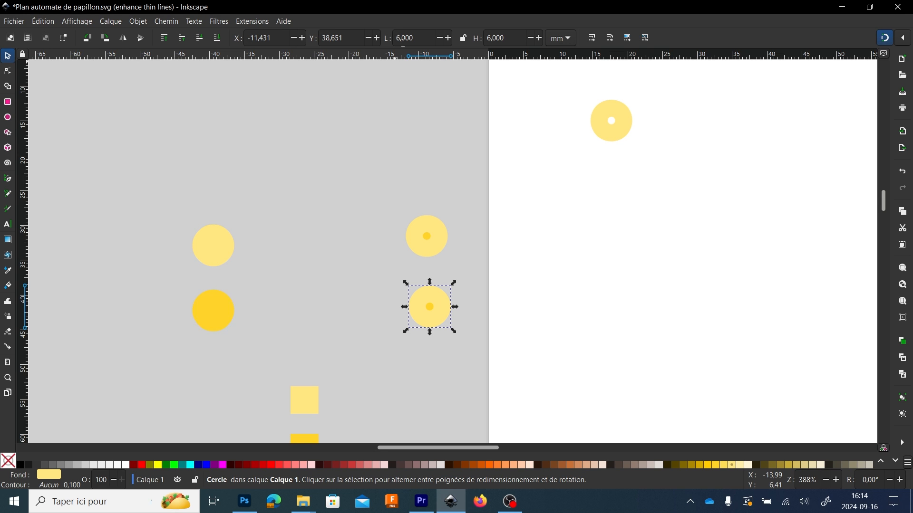
left_click_drag(415, 39, 373, 40)
type("4")
key("Tab")
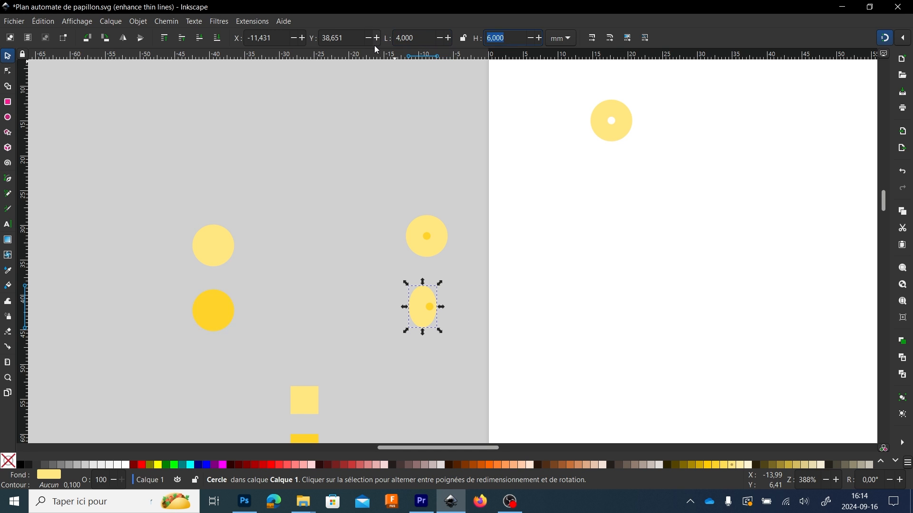
type("4")
key("Return")
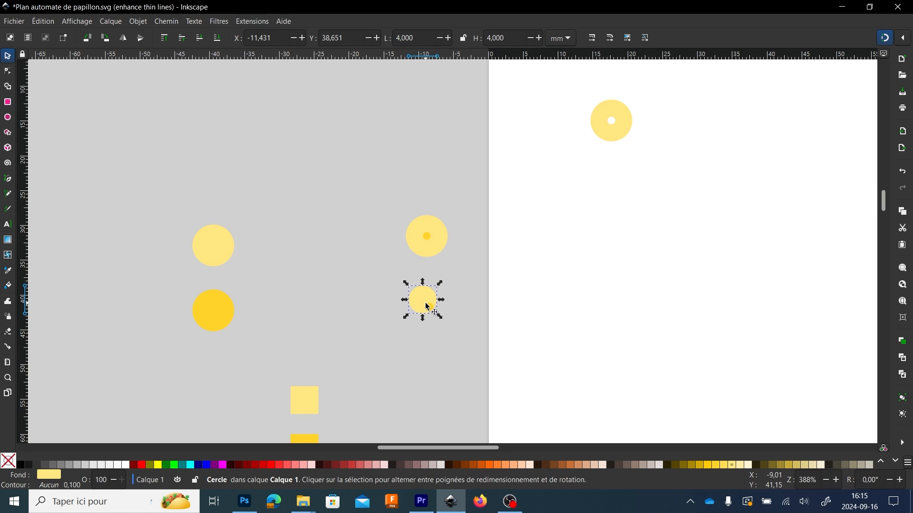
left_click_drag(424, 302, 432, 309)
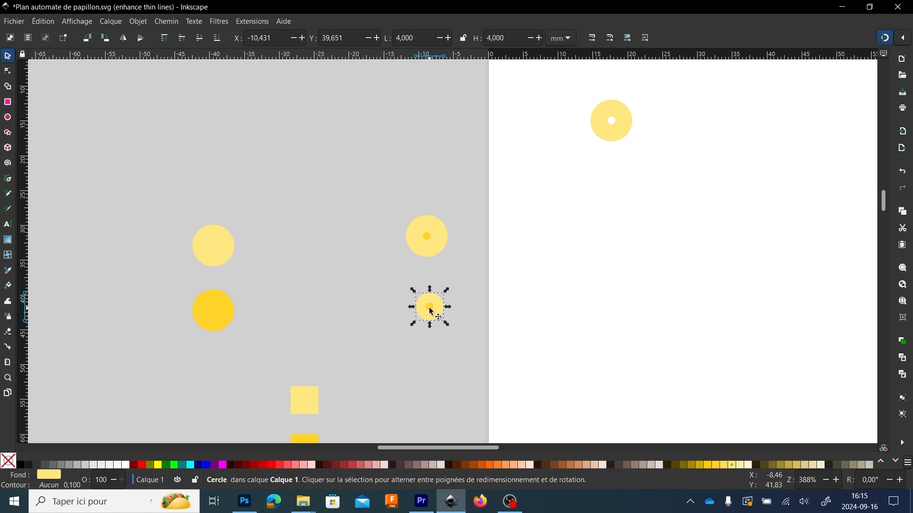
- Copy the 4 mm and 1.1 mm circles onto the page below the ring and cut out the center with the Difference operation
left_click_drag(459, 341, 386, 274)
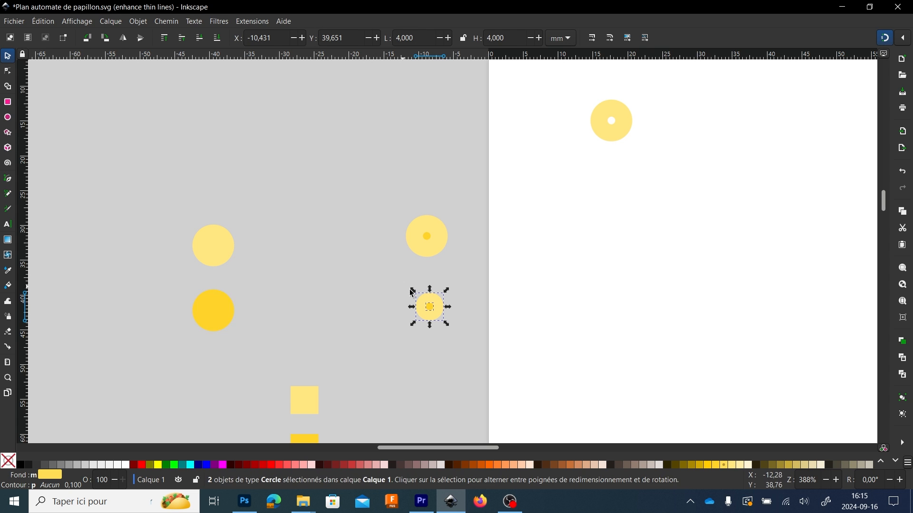
left_click_drag(432, 306, 615, 179)
left_click_drag(665, 236, 583, 155)
left_click(168, 21)
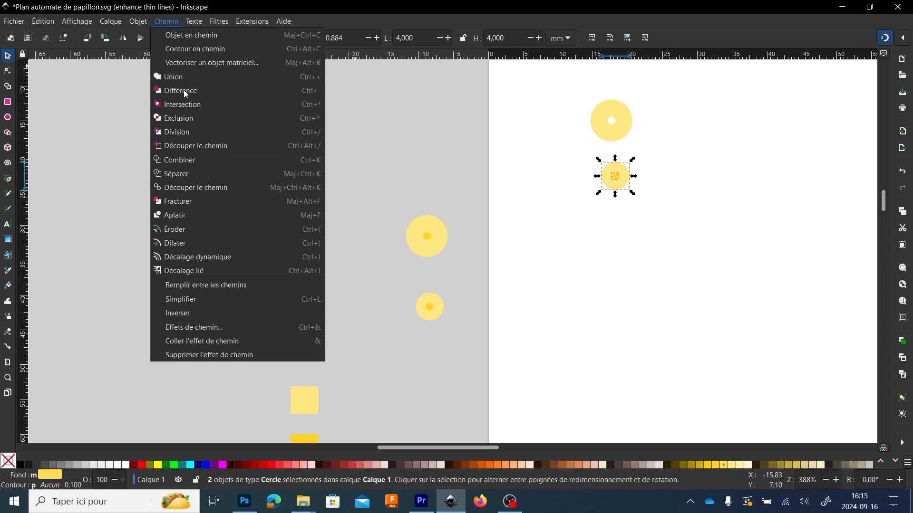
left_click(184, 90)
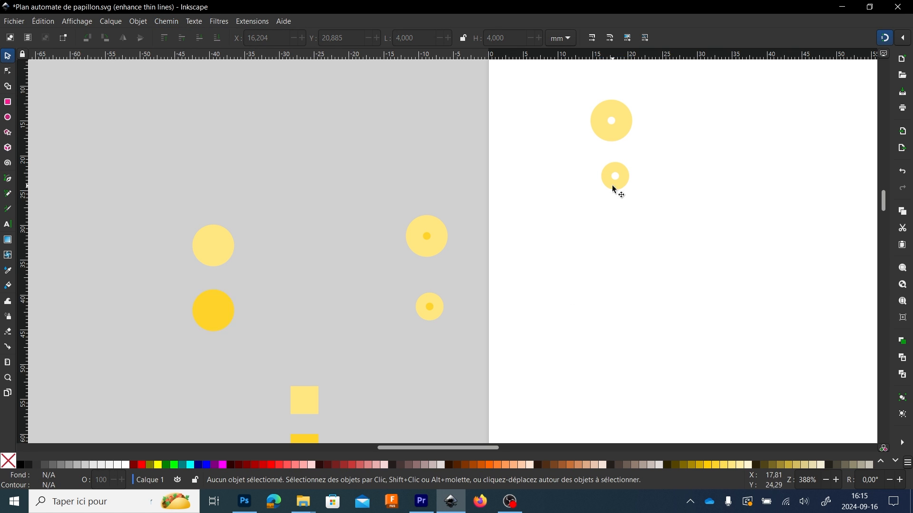
left_click_drag(613, 190, 610, 181)
left_click(514, 389)
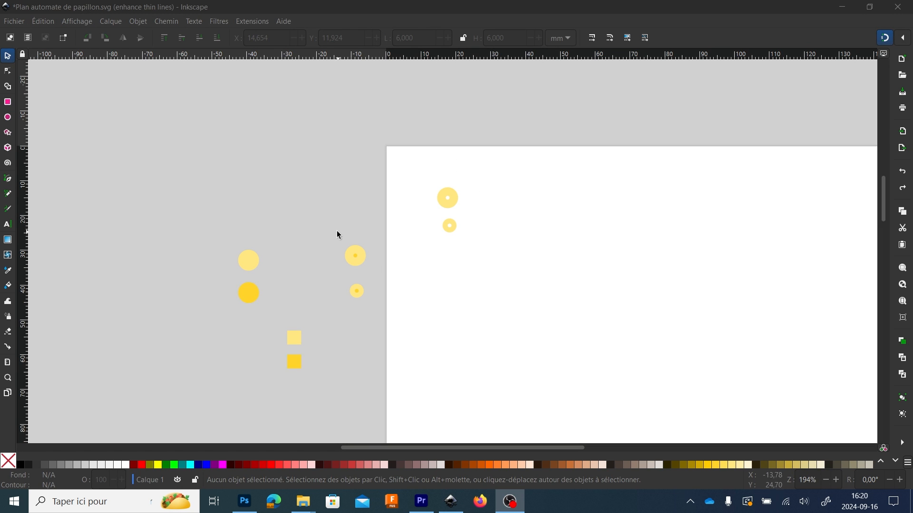
- Move the two concentric circle pairs up level with the rings, and move both rings closer to the page's left edge
left_click_drag(337, 230, 361, 202)
left_click_drag(340, 264, 363, 222)
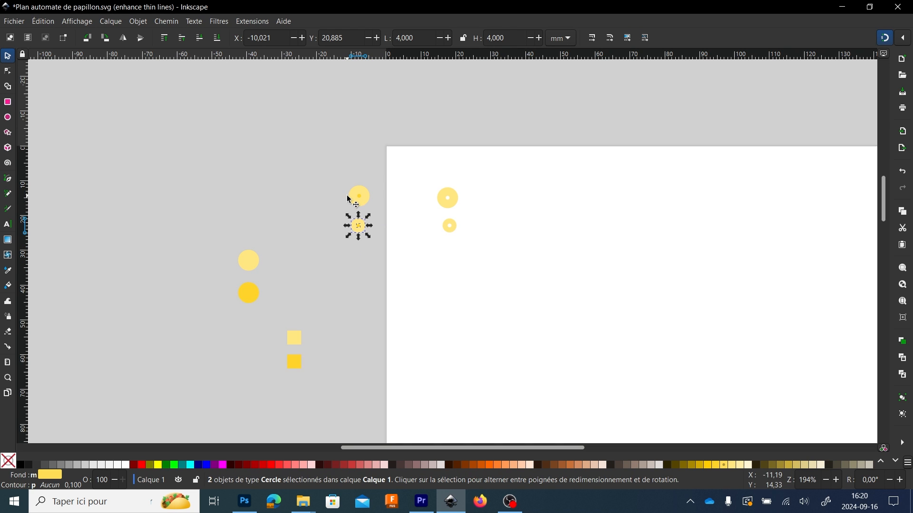
left_click_drag(424, 178, 430, 228)
left_click(422, 216)
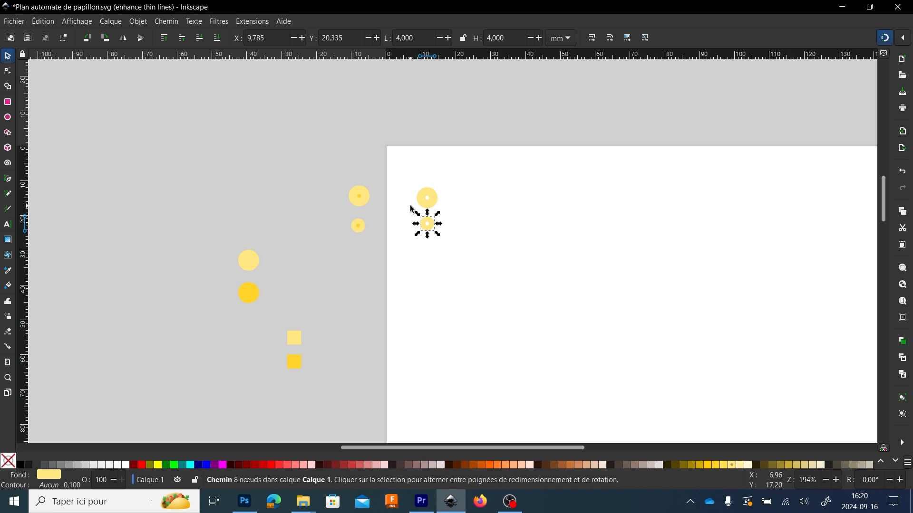
- Examine the reference outlines of the round-topped tabs with holes and the neighboring discs beyond the page's right side
scroll(435, 242, "up", 3, "ctrl")
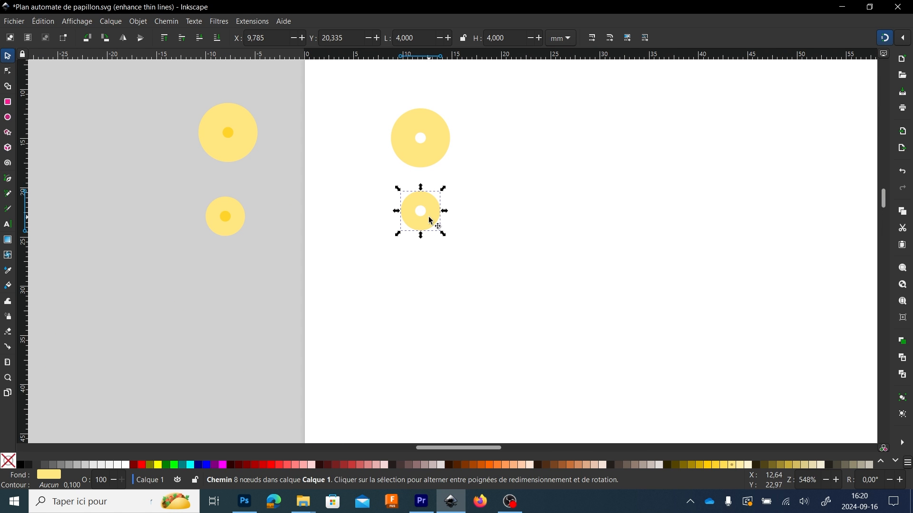
scroll(427, 217, "down", 5, "ctrl")
scroll(561, 262, "up", 6, "ctrl")
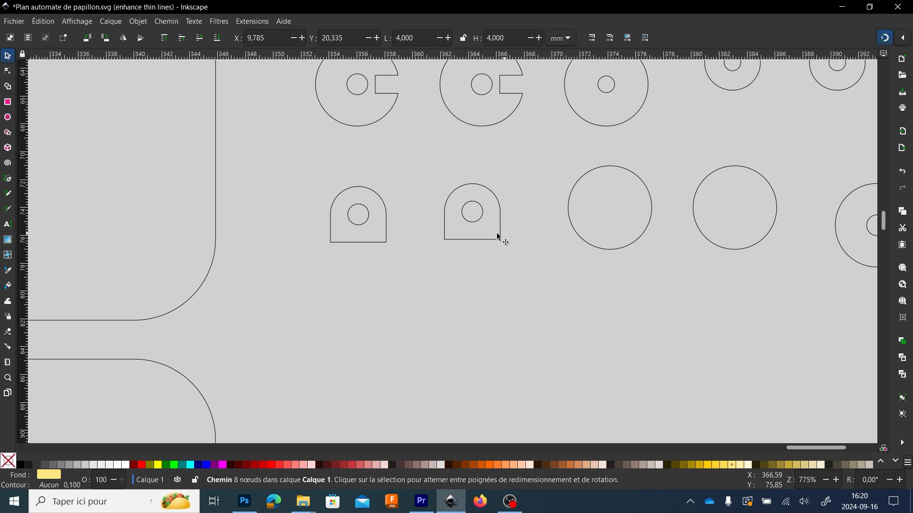
scroll(397, 238, "down", 5)
left_click_drag(336, 254, 857, 241)
left_click_drag(161, 245, 420, 334)
scroll(244, 195, "up", 5)
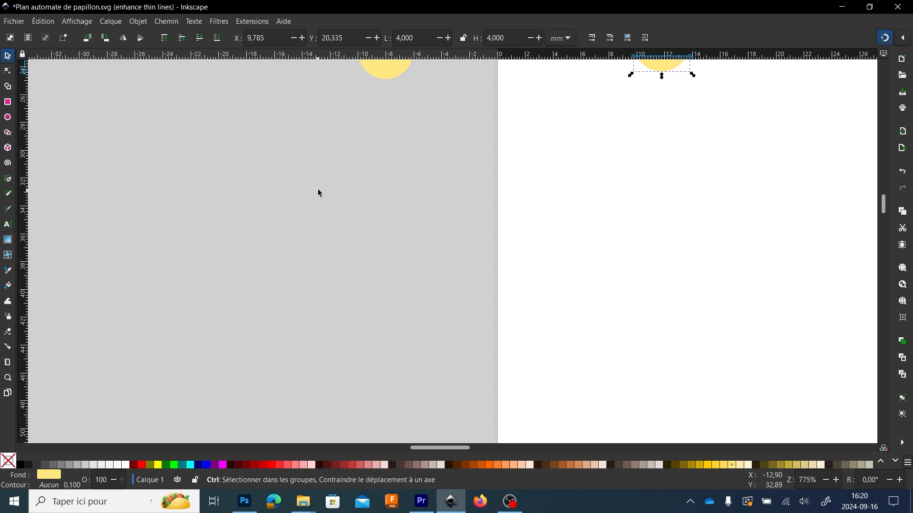
left_click_drag(318, 190, 261, 299)
scroll(340, 161, "down", 1)
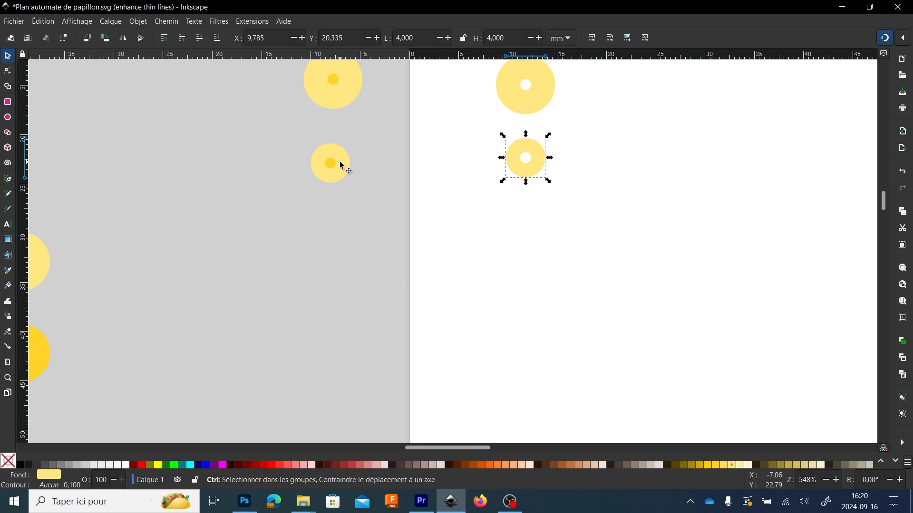
- Duplicate the 4 mm circle with its 1.1 mm center circle and place the copy directly below the original
left_click_drag(302, 129, 364, 194)
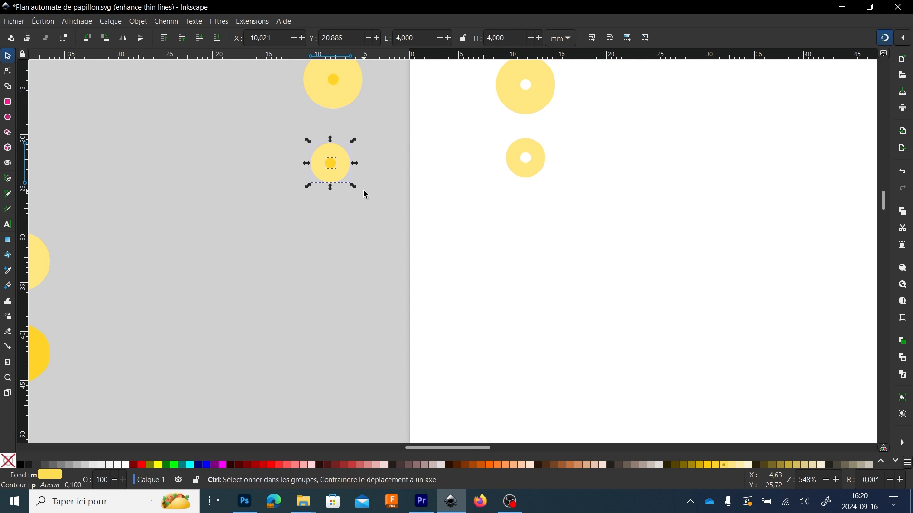
left_click_drag(333, 167, 335, 251)
left_click(335, 298)
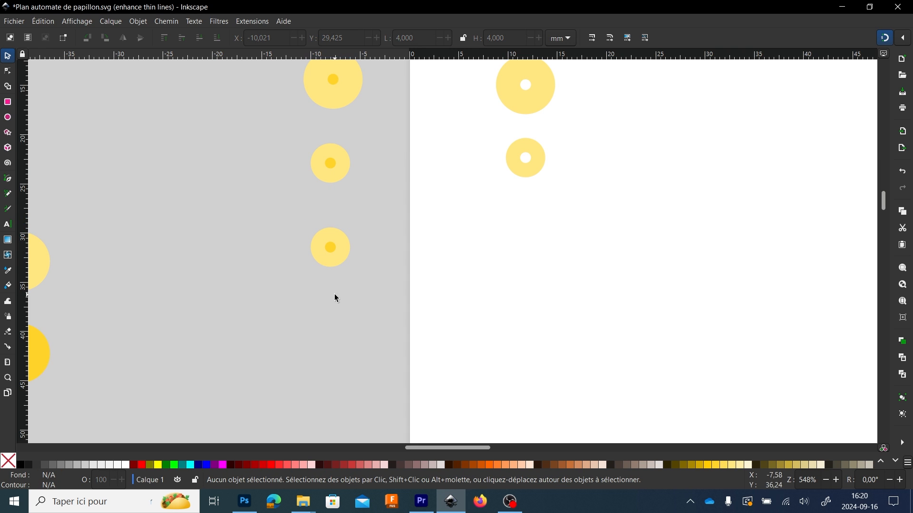
- Set the new copy's darker yellow circle to 1.5 mm wide and high, and recenter it in the 4 mm circle
scroll(327, 252, "up", 2)
left_click(338, 244)
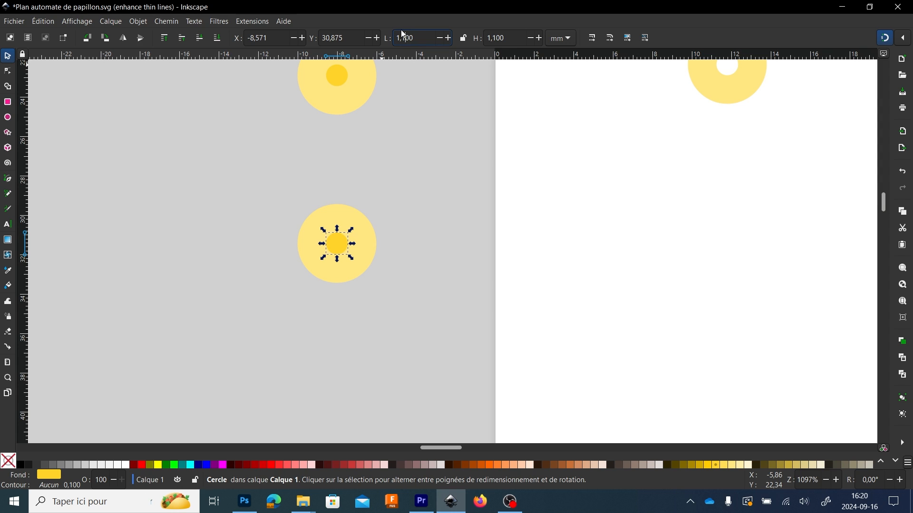
key("Tab")
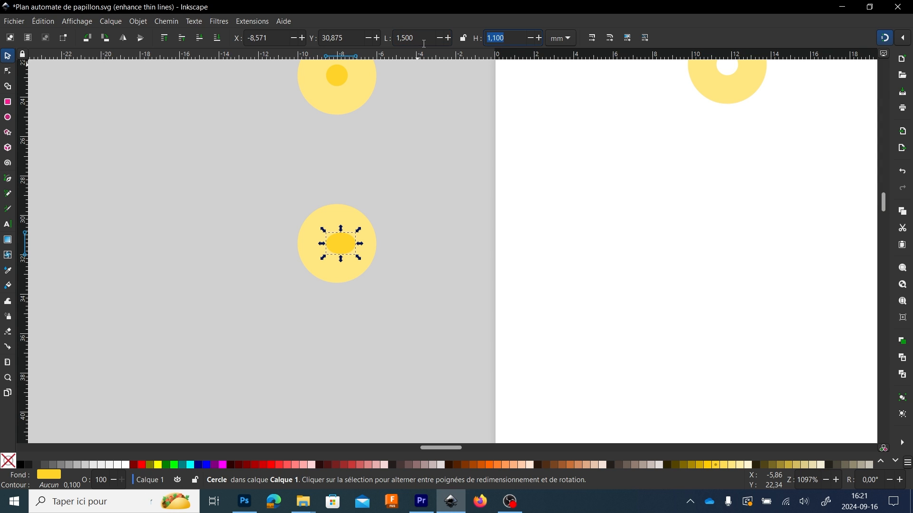
left_click(495, 39)
type("5")
key("Return")
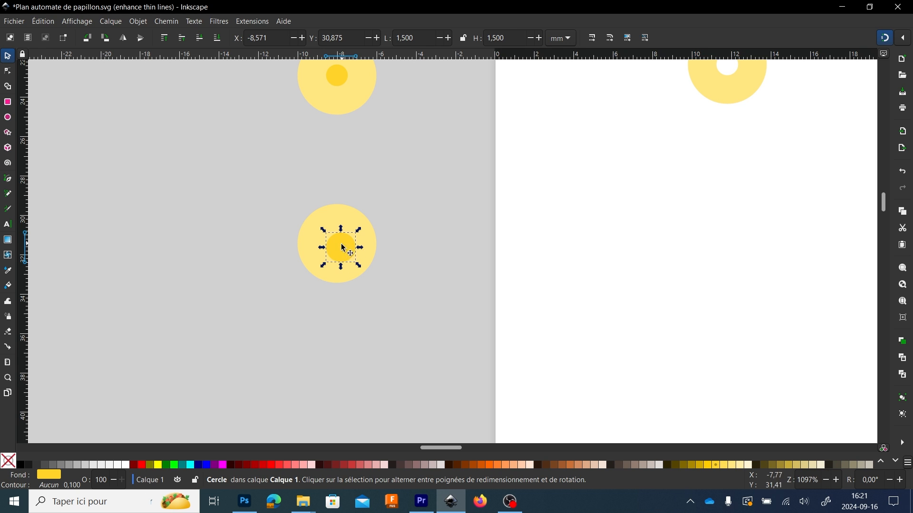
left_click_drag(344, 248, 337, 255)
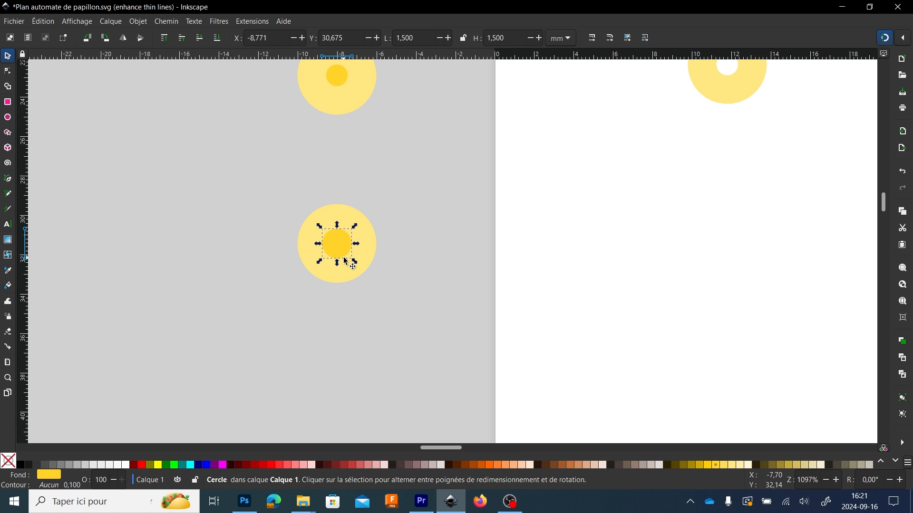
- Duplicate the darker yellow 4 mm square and place the copy over the lower half of the 4 mm circle with the 1.5 mm center circle
scroll(337, 273, "down", 3)
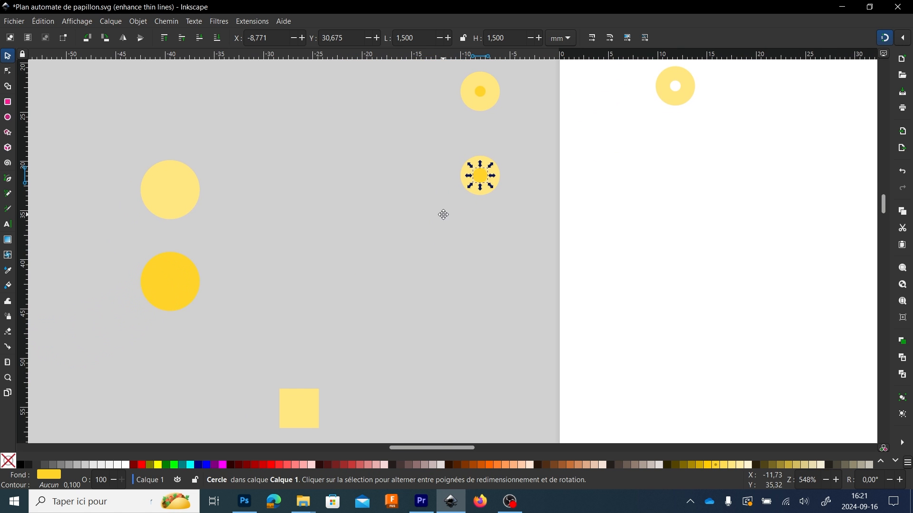
left_click_drag(410, 279, 317, 242)
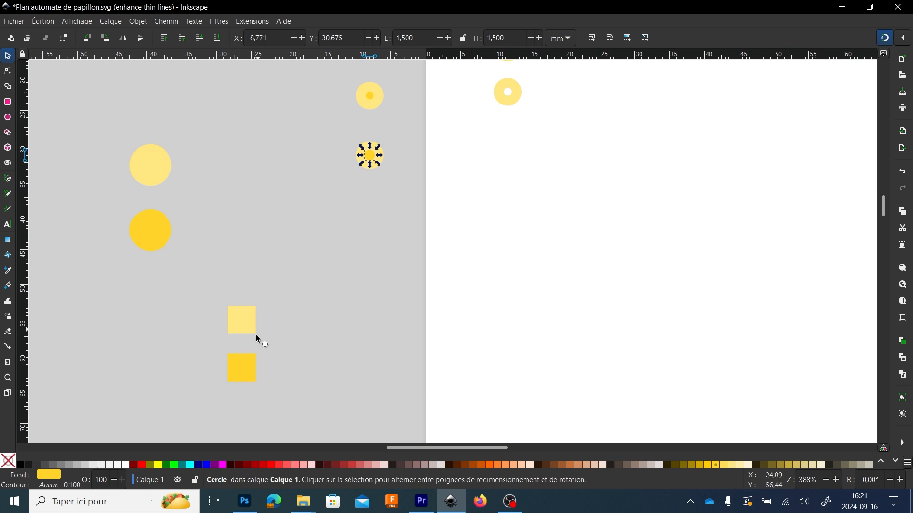
left_click(241, 366)
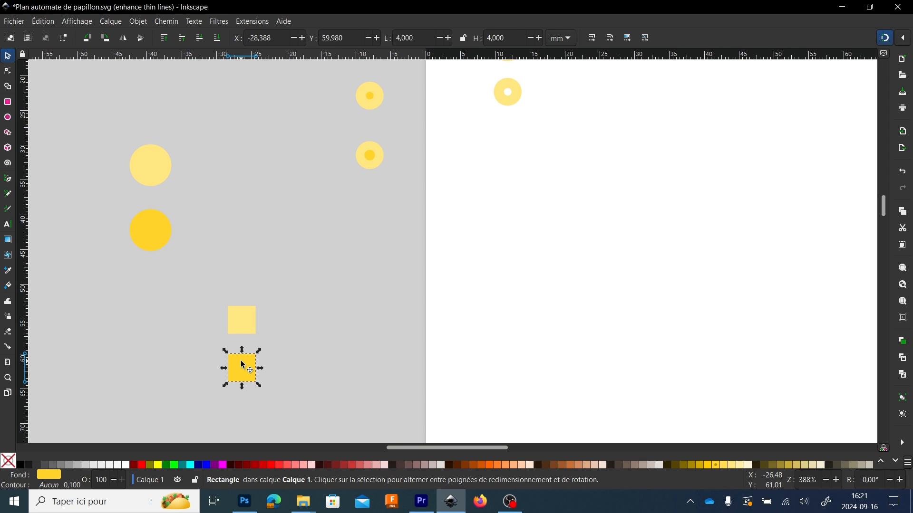
key("ctrl+d")
left_click_drag(241, 361, 368, 173)
scroll(370, 173, "left", 2)
scroll(370, 173, "right", 1)
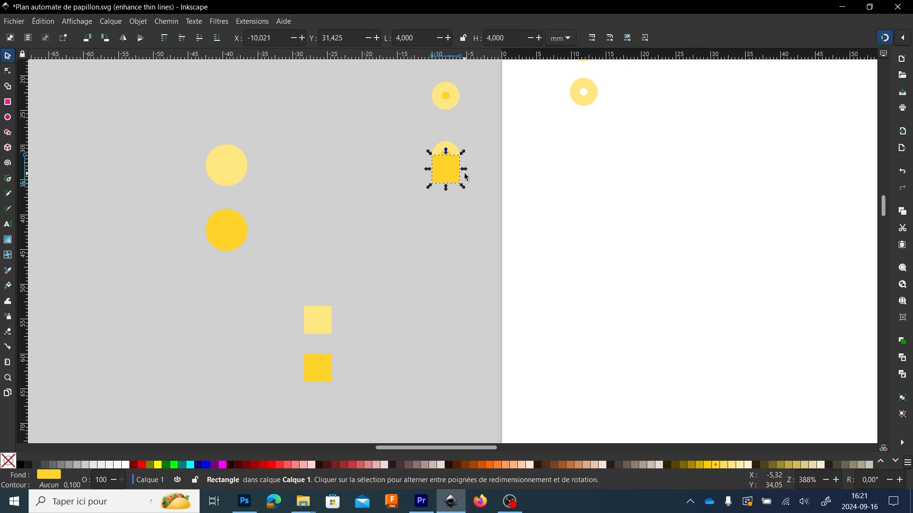
scroll(466, 177, "up", 5)
left_click_drag(468, 229, 382, 246)
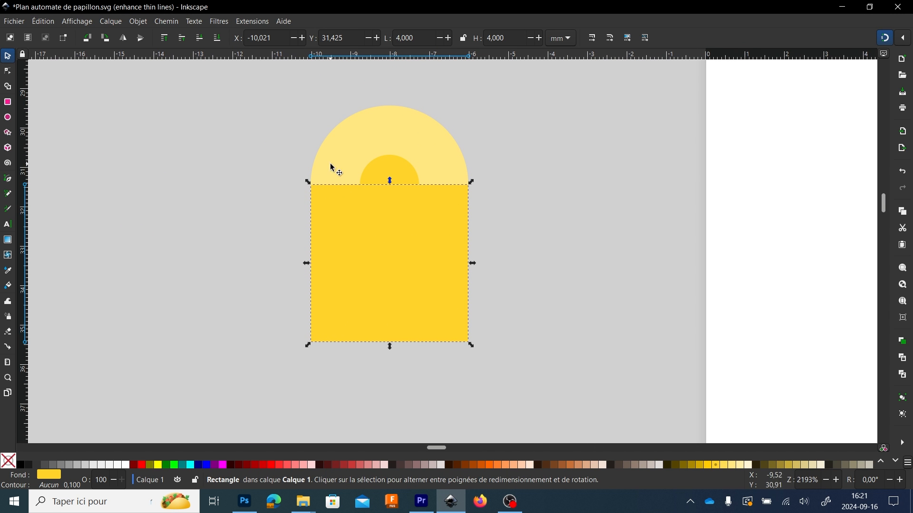
- Shorten the square copy to 2 mm high, keeping its top edge on the circle's midline and its lower edge level with the circle's bottom
left_click(314, 190)
left_click_drag(318, 191, 317, 190)
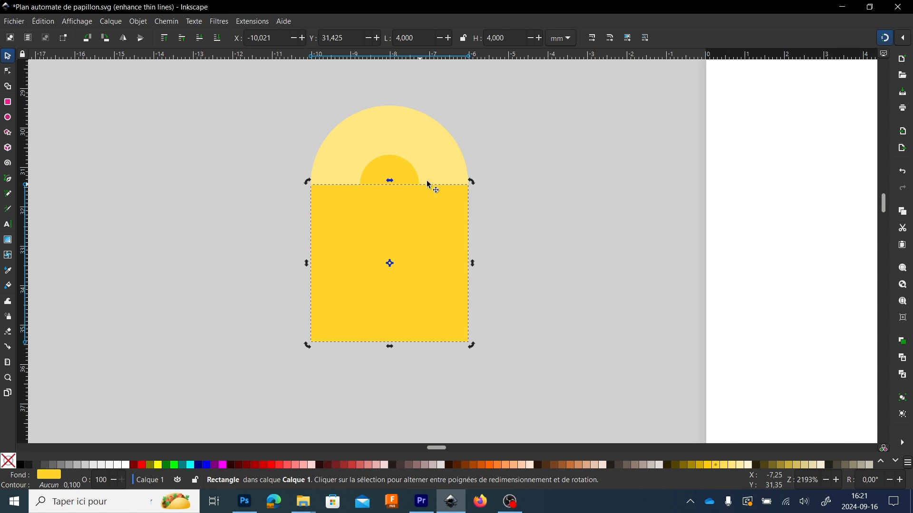
left_click(357, 140)
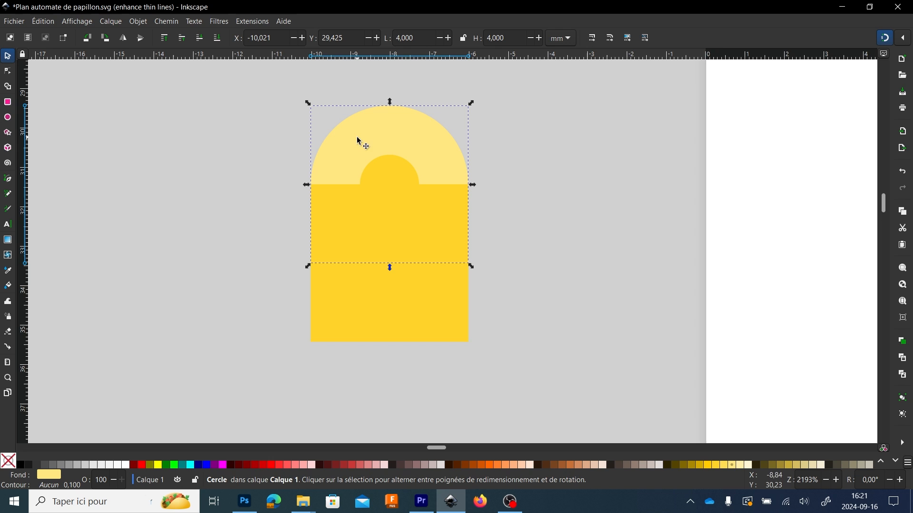
left_click(391, 292)
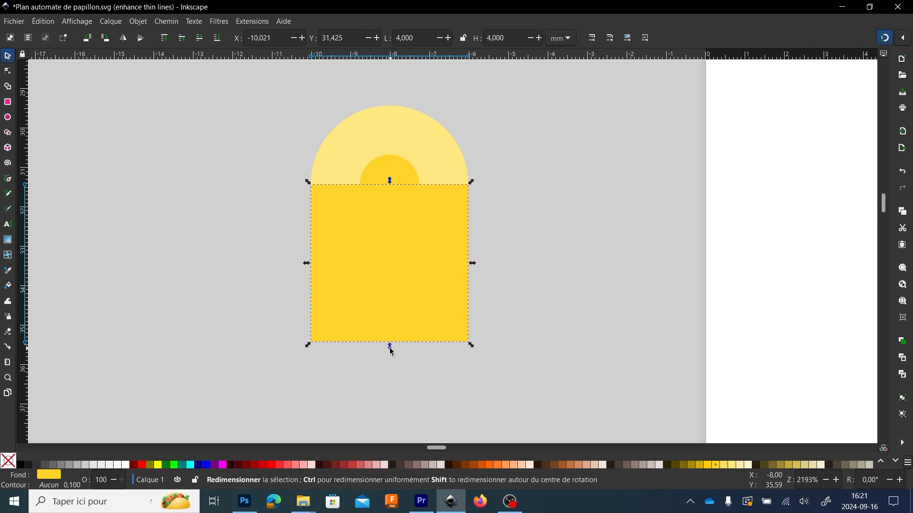
left_click_drag(390, 349, 393, 266)
left_click(444, 323)
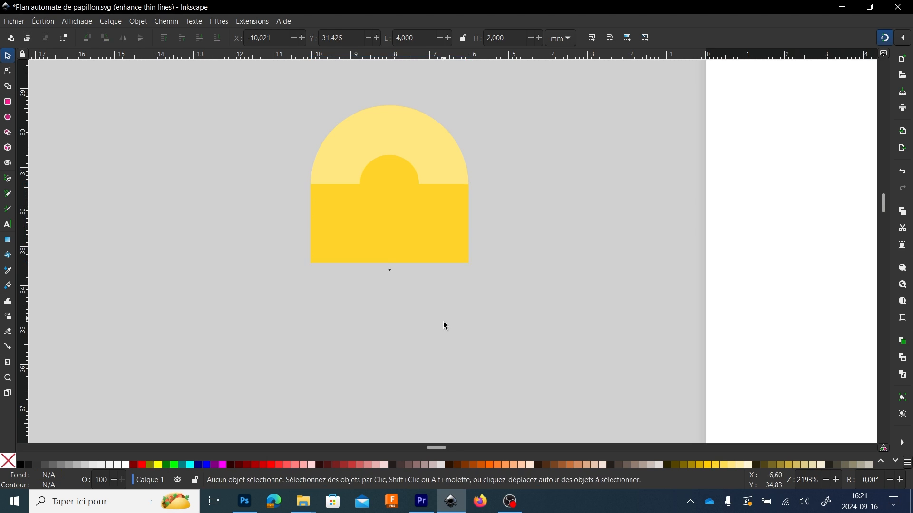
- Duplicate the 4 mm circle, rectangle and 1.5 mm center circle together, and place the copy on the page below the smaller ring
scroll(444, 325, "down", 3)
scroll(457, 326, "right", 5)
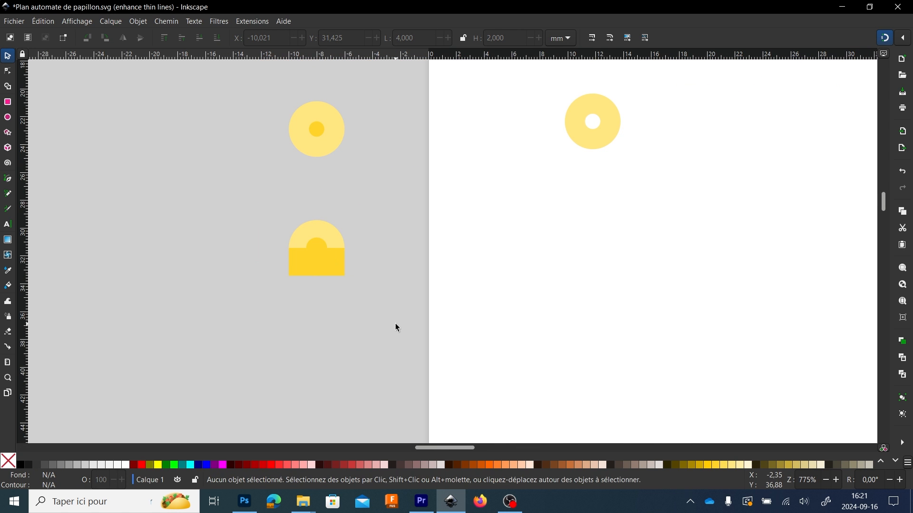
left_click_drag(395, 323, 271, 201)
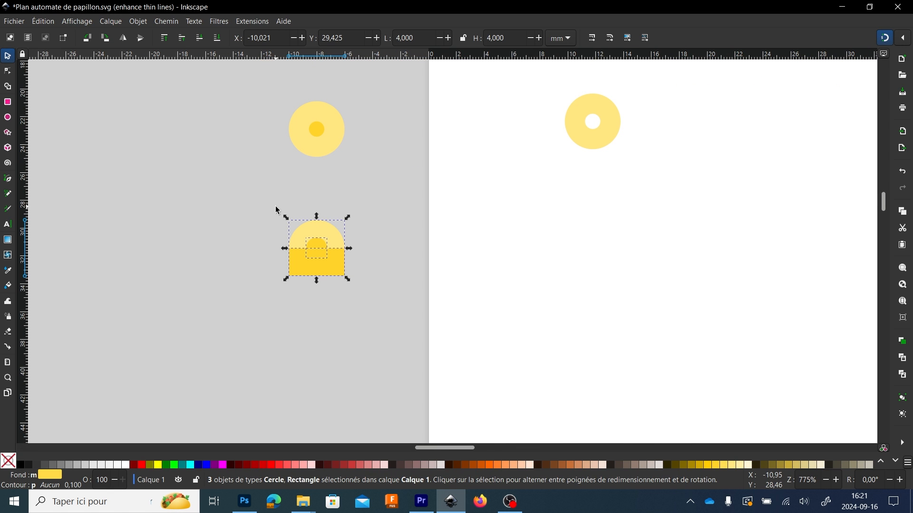
key("ctrl+d")
left_click_drag(311, 239, 599, 230)
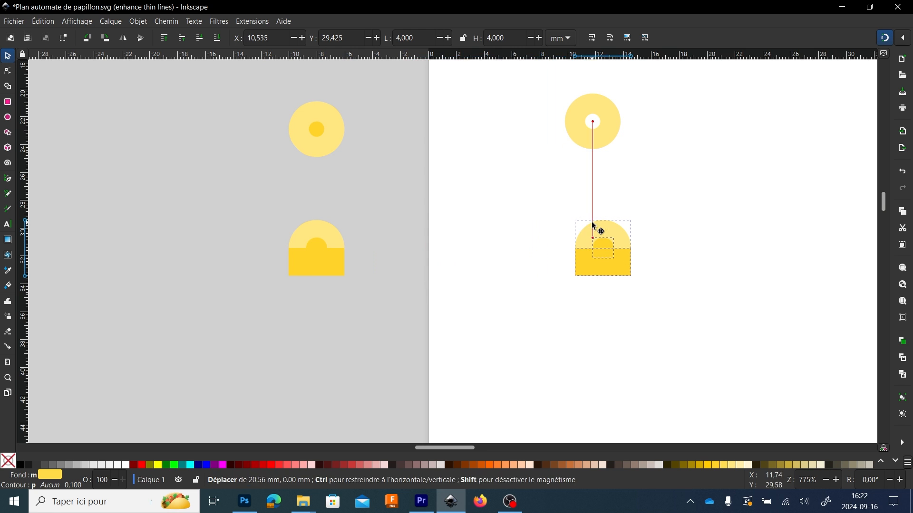
left_click(522, 281)
scroll(585, 306, "right", 1)
left_click_drag(585, 307, 488, 311)
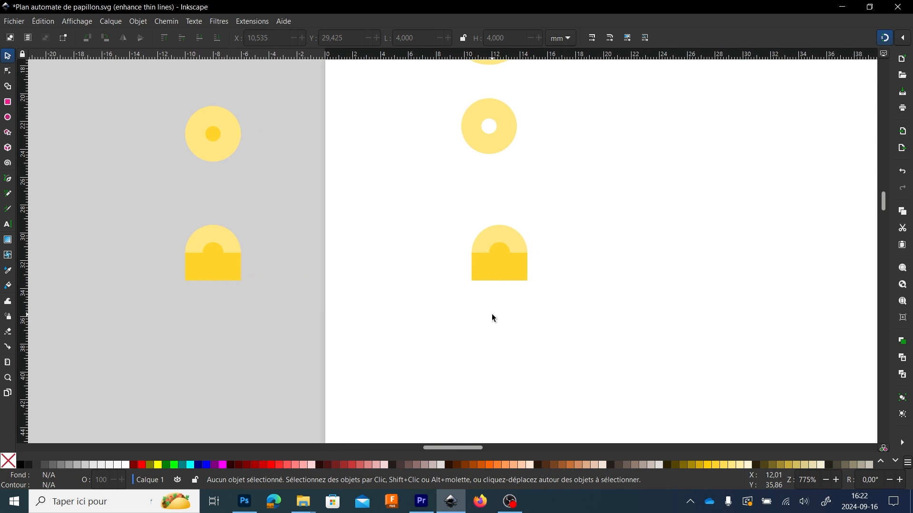
- Unite the 4 mm circle and the rectangle of the copy on the page with Union to form a round-topped tab
left_click(513, 238)
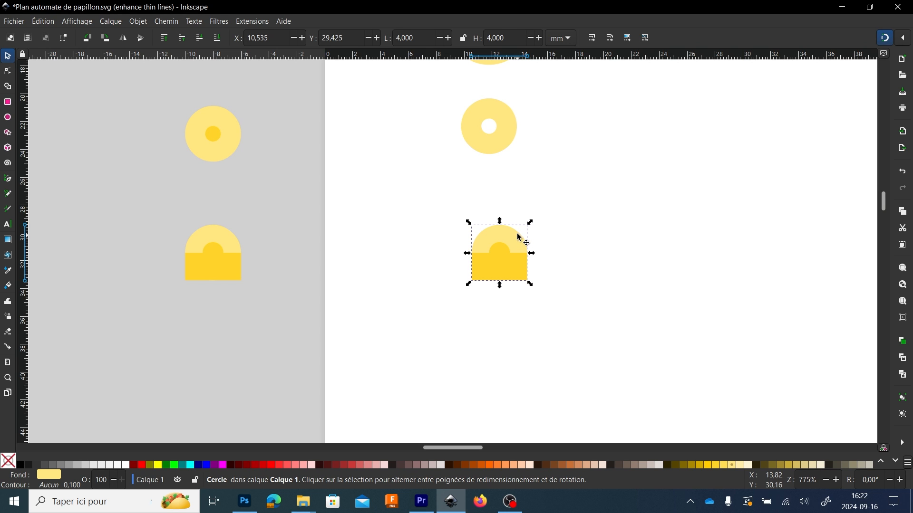
left_click(522, 273, "shift")
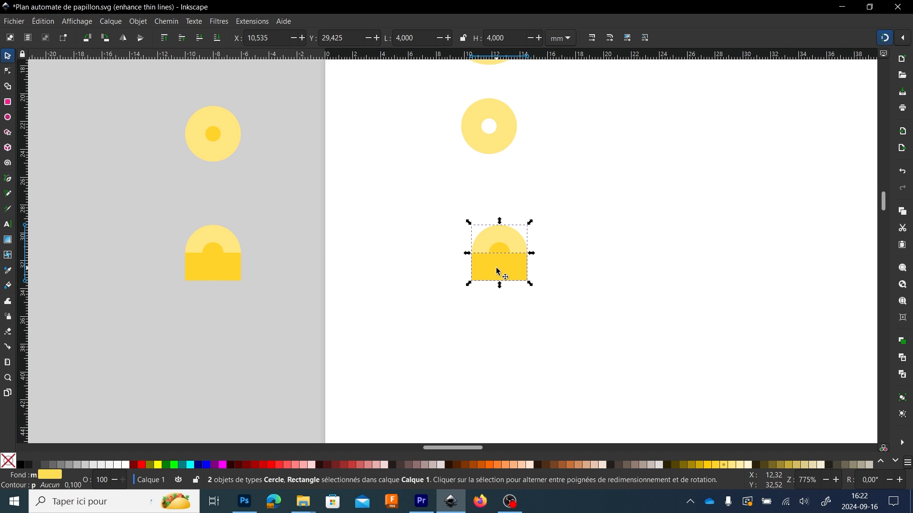
left_click(166, 21)
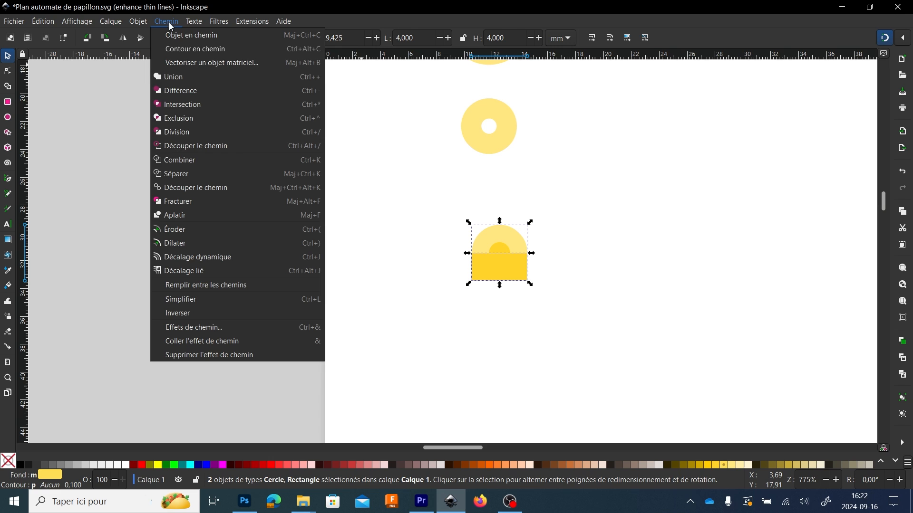
left_click(162, 79)
left_click(587, 191)
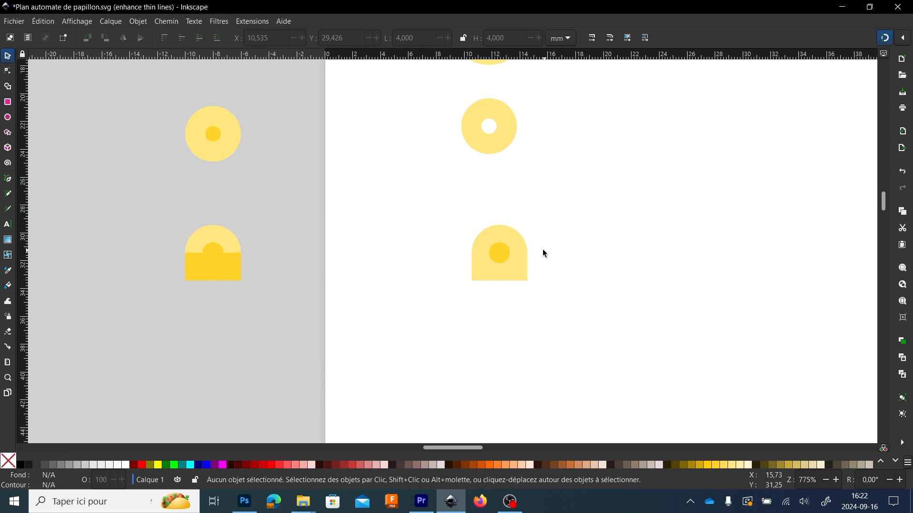
- Subtract the 1.5 mm circle from the round-topped tab with Difference, and align the tab beneath the smaller ring
left_click(519, 248)
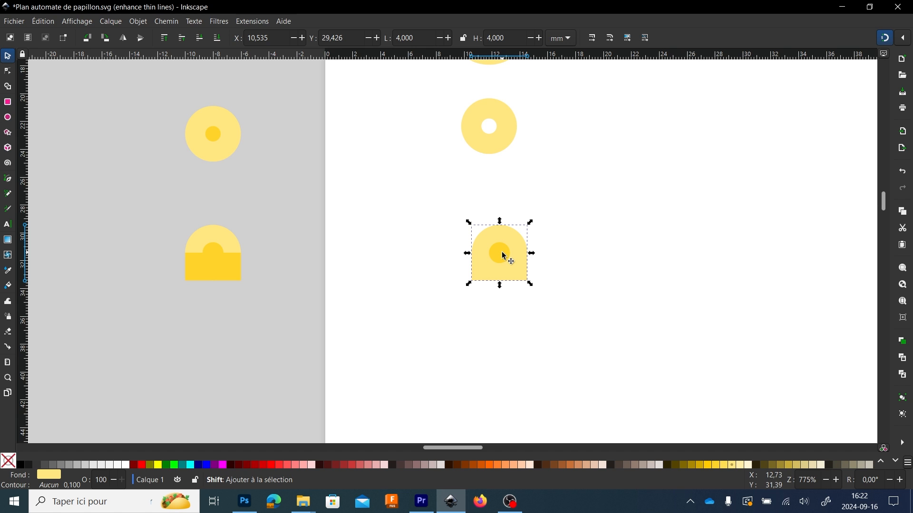
left_click(504, 255, "shift")
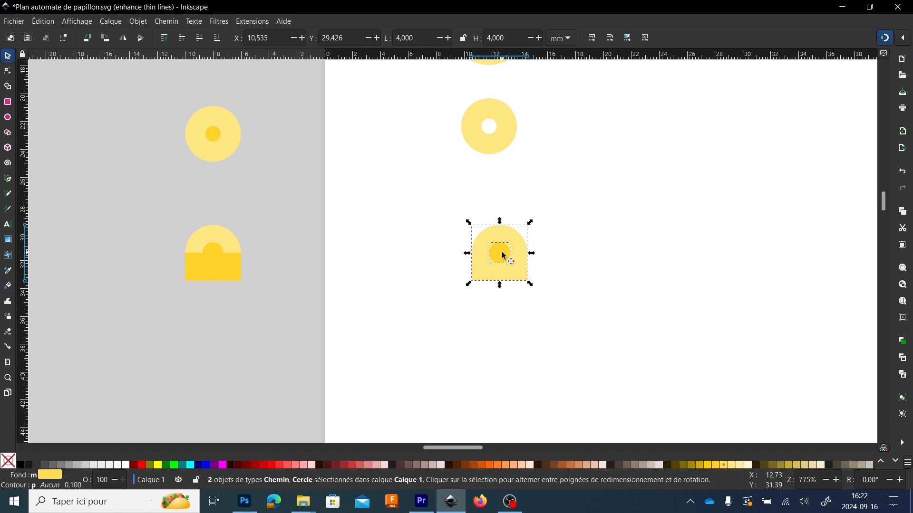
left_click(174, 22)
left_click(188, 96)
key("Escape")
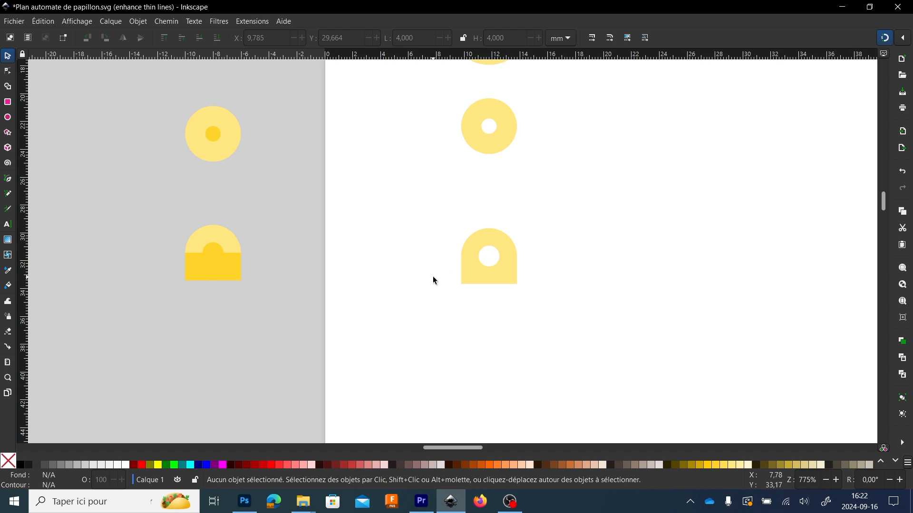
- Examine the reference outlines beyond the page, covering the slotted discs, the 3 mm plywood parts and the 1.5 mm butterfly parts
scroll(432, 276, "down", 3)
scroll(441, 270, "down", 1)
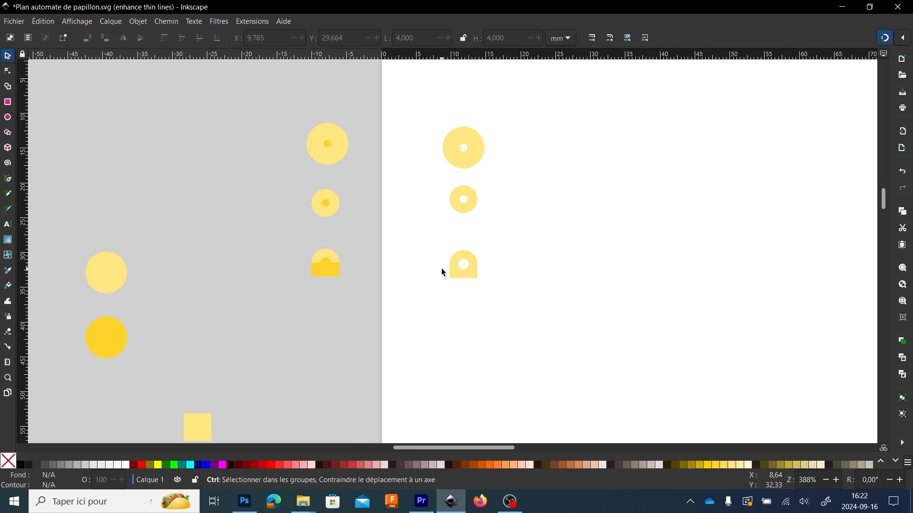
scroll(565, 256, "down", 3)
left_click_drag(616, 247, 257, 247)
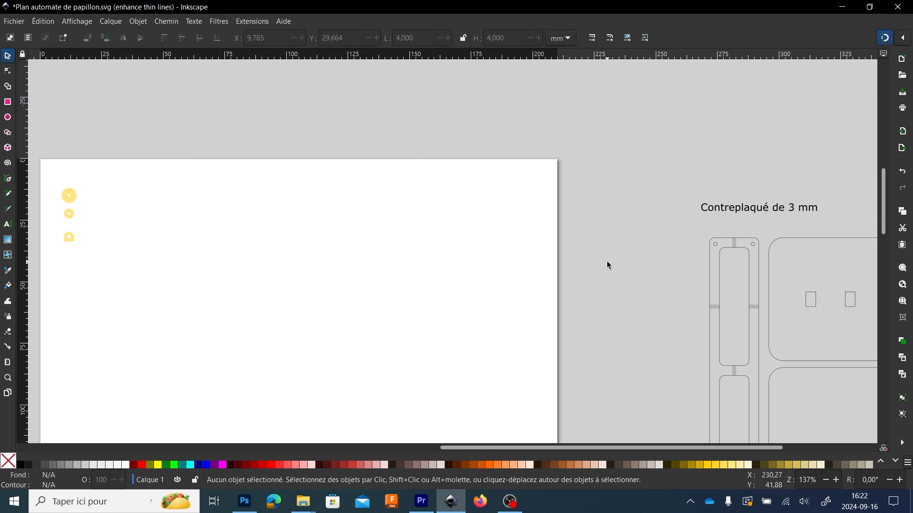
left_click_drag(695, 269, 259, 162)
scroll(496, 186, "up", 4)
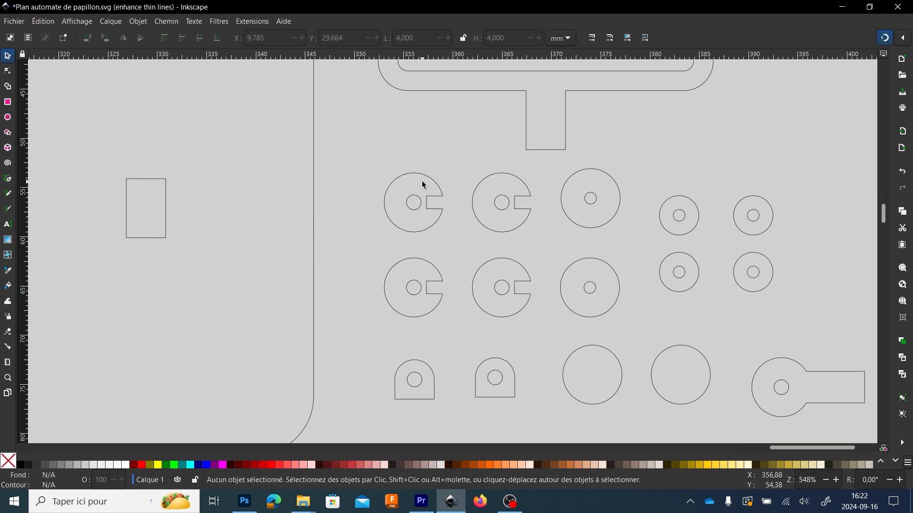
scroll(397, 204, "down", 4)
left_click_drag(316, 260, 433, 60)
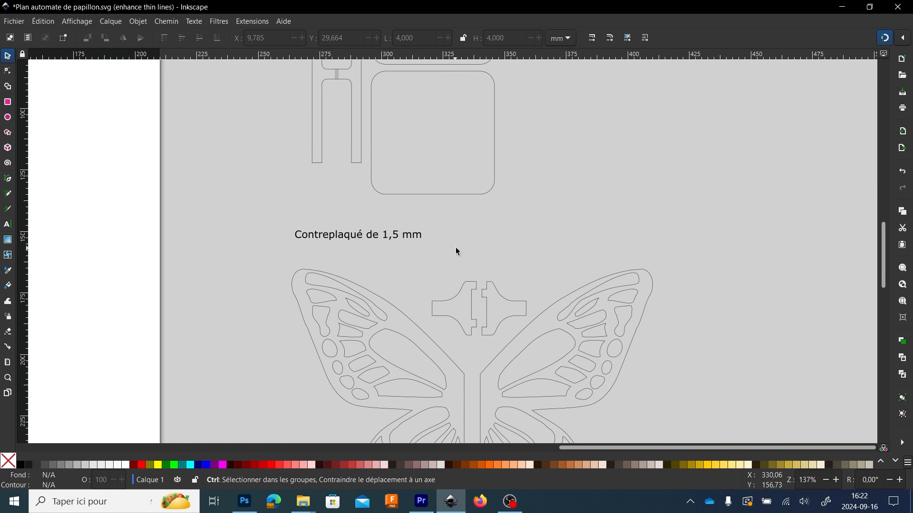
scroll(456, 247, "down", 1)
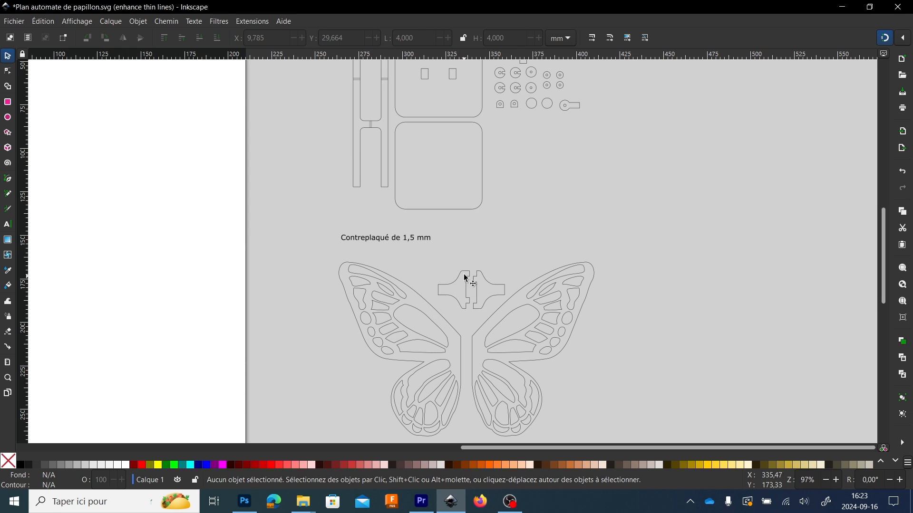
scroll(529, 138, "up", 2)
left_click_drag(529, 137, 515, 279)
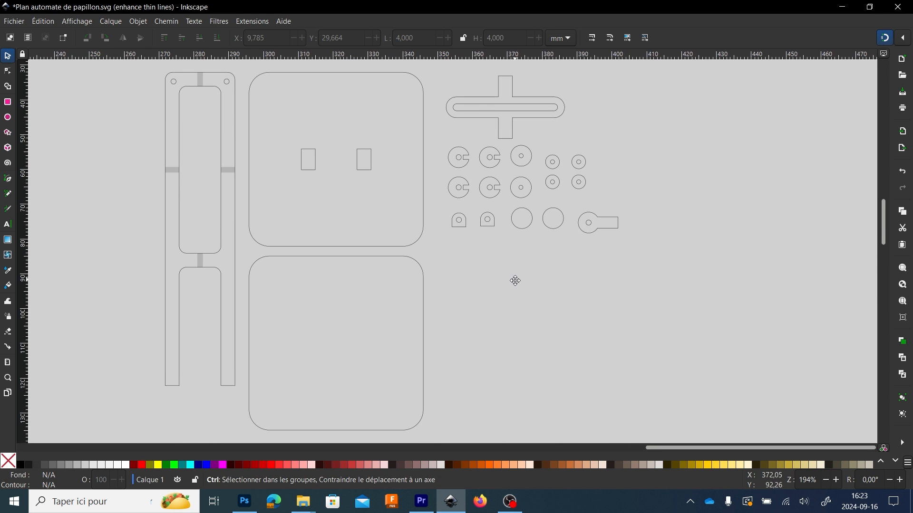
scroll(400, 260, "down", 10)
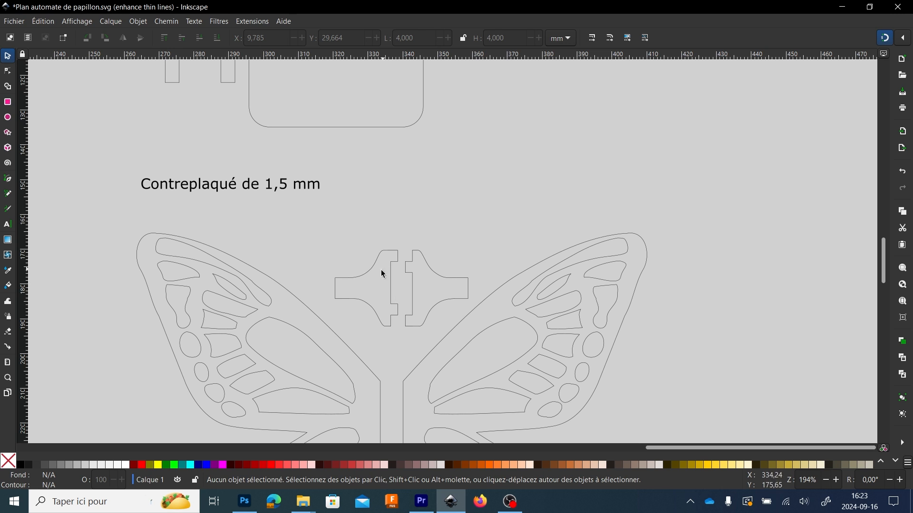
scroll(481, 198, "up", 12)
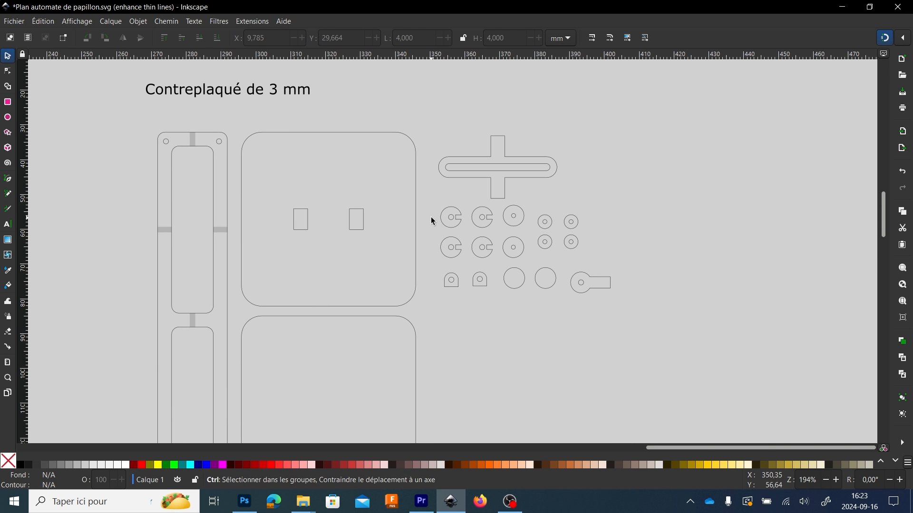
scroll(431, 217, "up", 3)
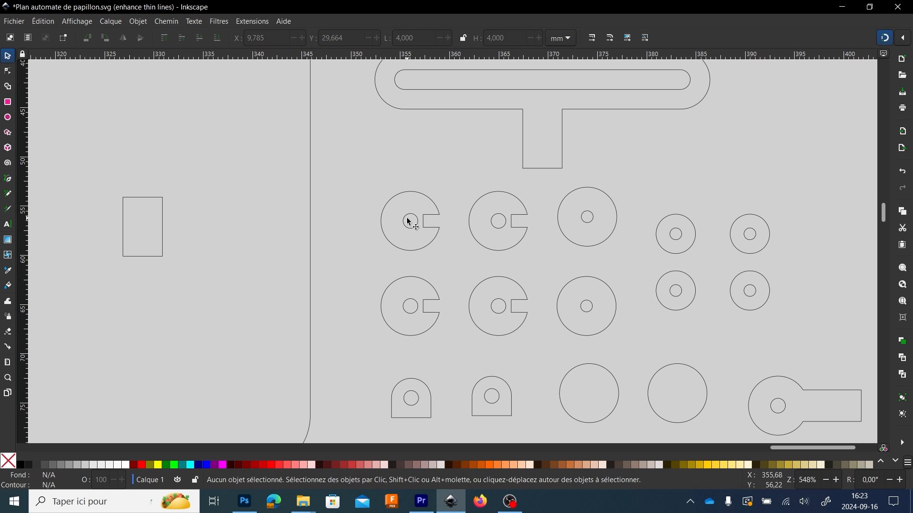
scroll(391, 232, "down", 3)
scroll(390, 232, "down", 3)
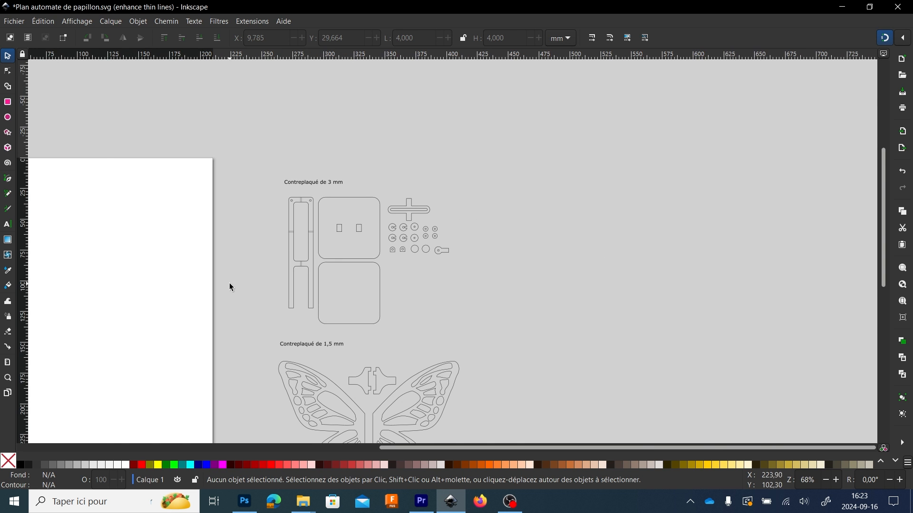
- Check the dimensions of the outer circle, center circle and slot rectangle in the prepared slotted-disc construction far left of the page
left_click_drag(230, 284, 825, 171)
scroll(363, 176, "up", 2)
scroll(337, 165, "up", 3)
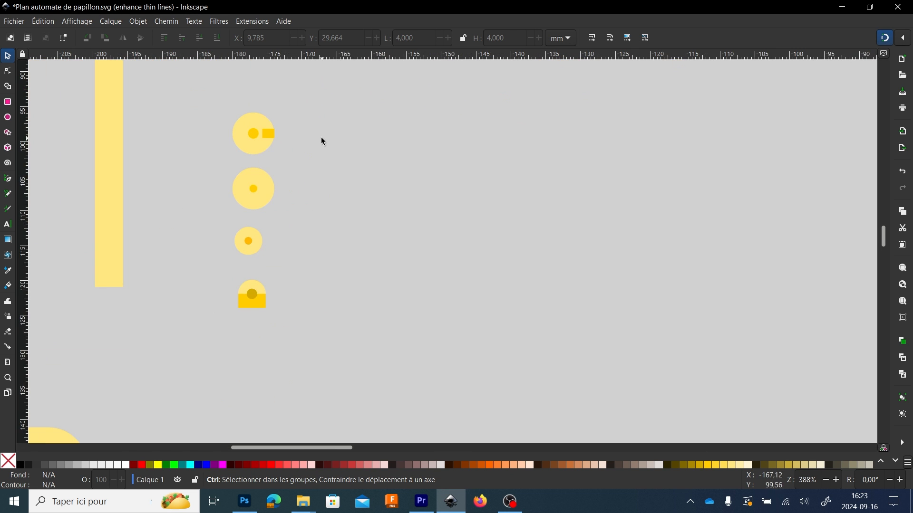
left_click_drag(321, 137, 367, 245)
scroll(362, 244, "up", 2)
left_click(248, 208)
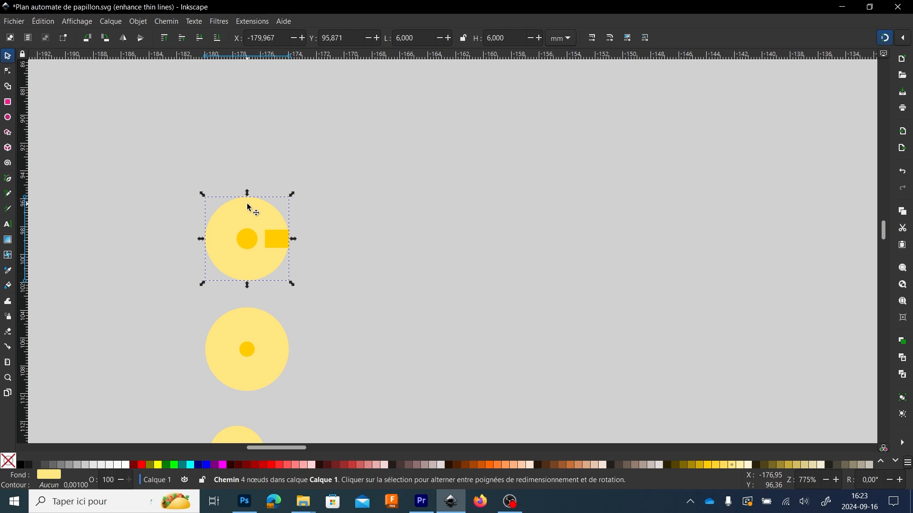
left_click(286, 149)
left_click(248, 237)
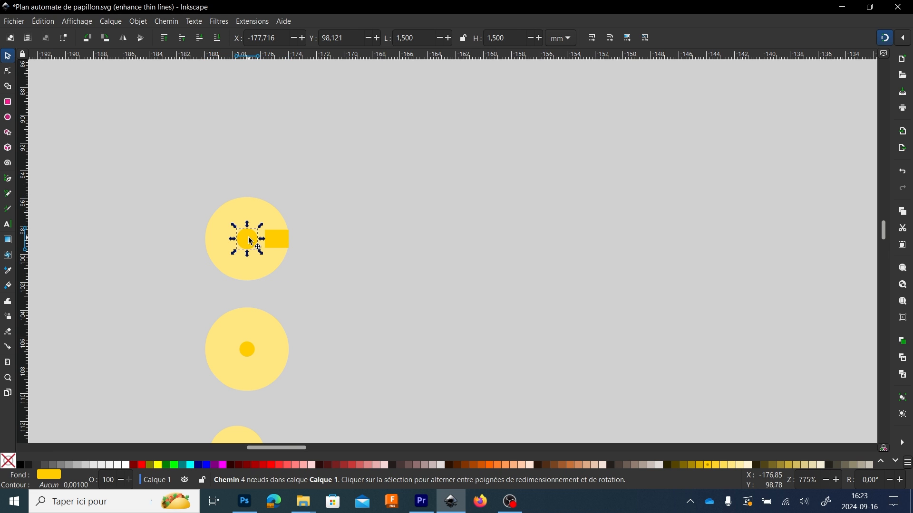
left_click(349, 154)
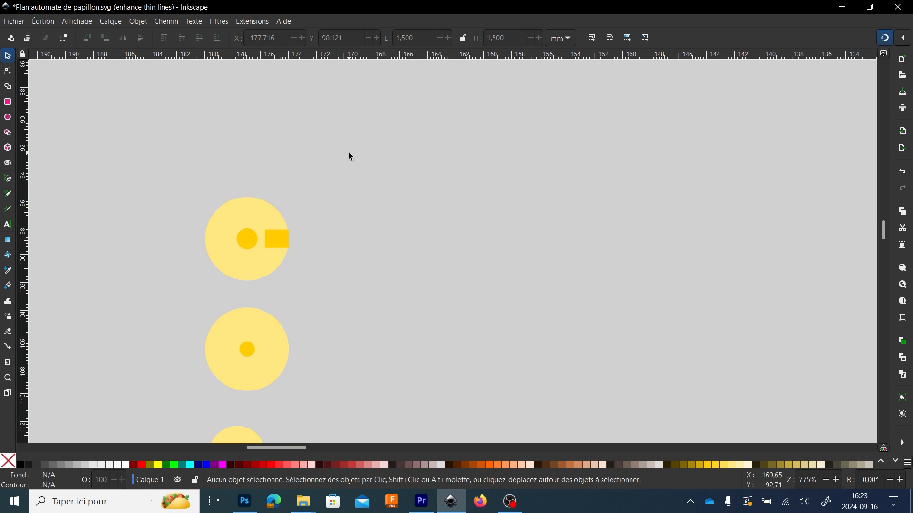
left_click(277, 238)
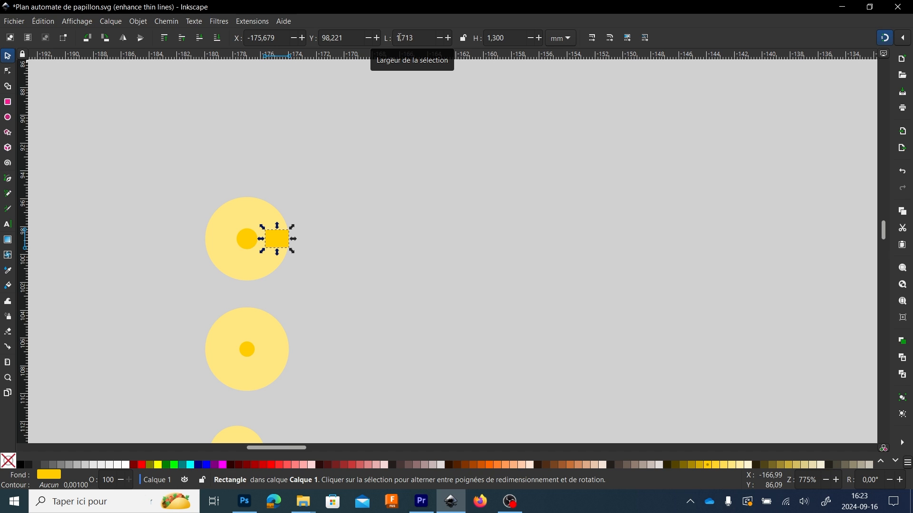
- Set the width of the slot rectangle in the prepared slotted-disc construction to 1.7 mm
left_click(413, 38)
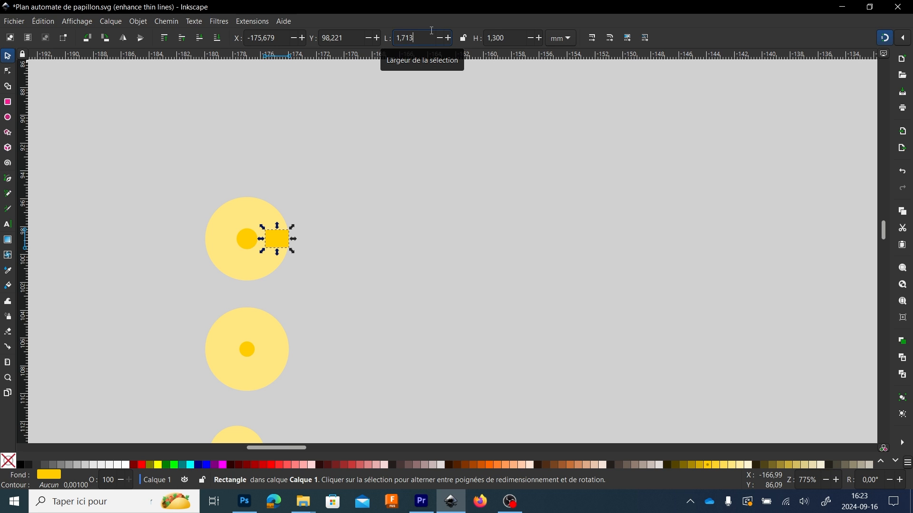
key("BackSpace")
key("BackSpace")
key("Return")
left_click(356, 172)
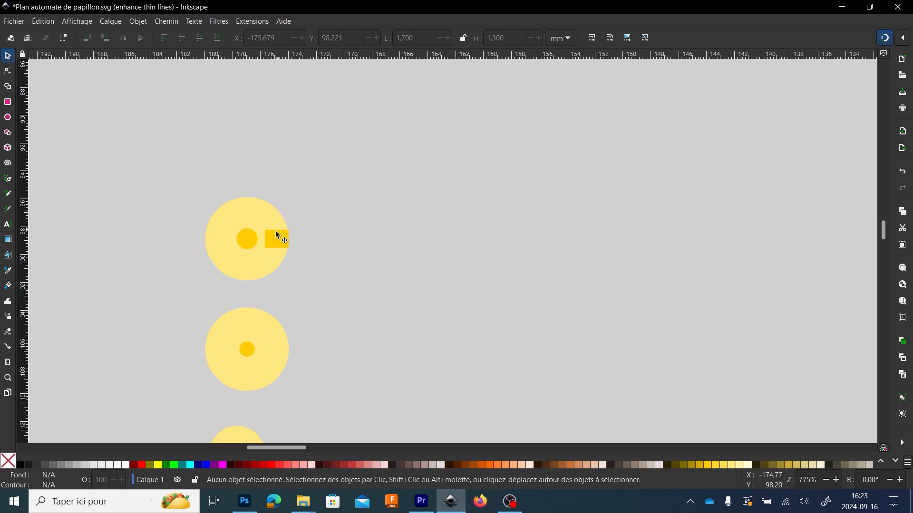
left_click(276, 232)
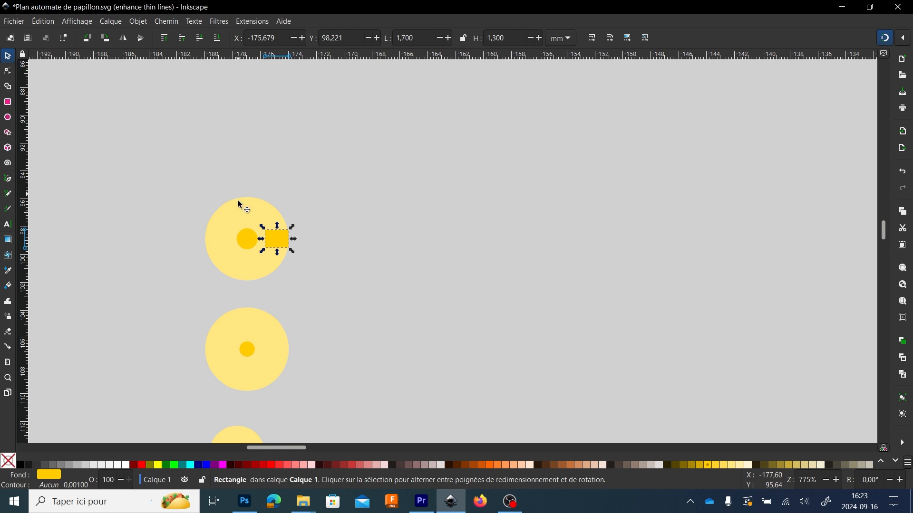
- Duplicate the darker 4 mm square beside the page and place the copy closer to the page edge
scroll(326, 231, "down", 1)
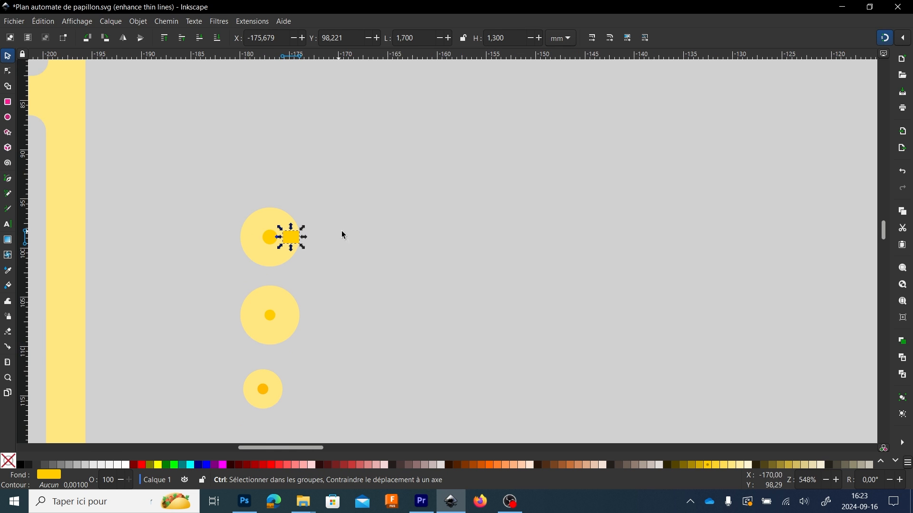
left_click_drag(466, 231, 362, 261)
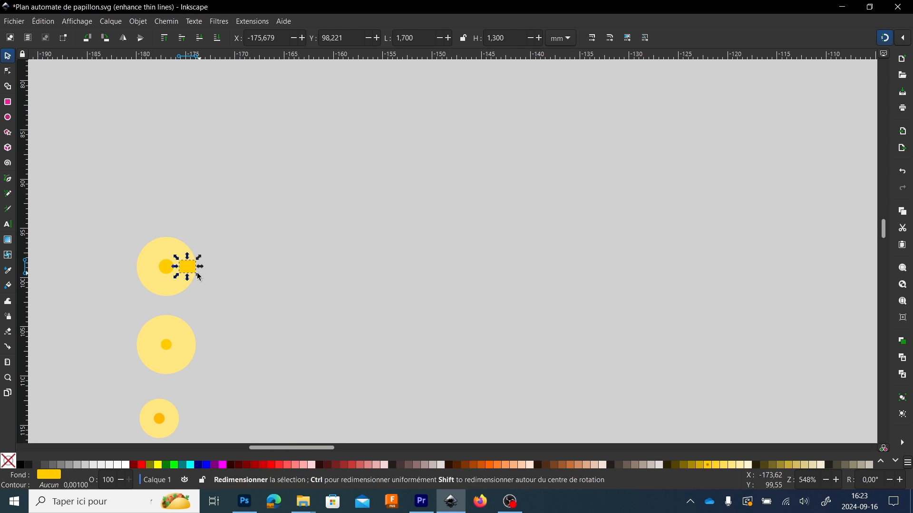
scroll(192, 269, "down", 3)
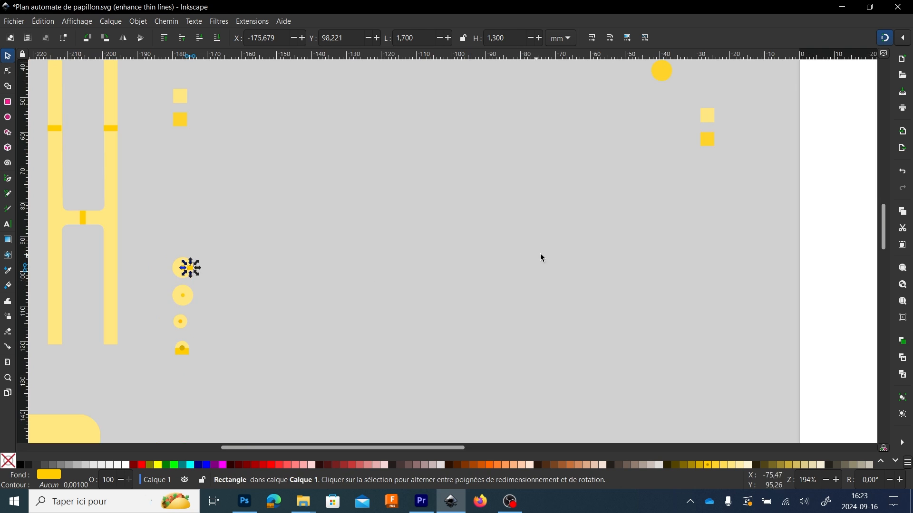
left_click_drag(555, 253, 479, 302)
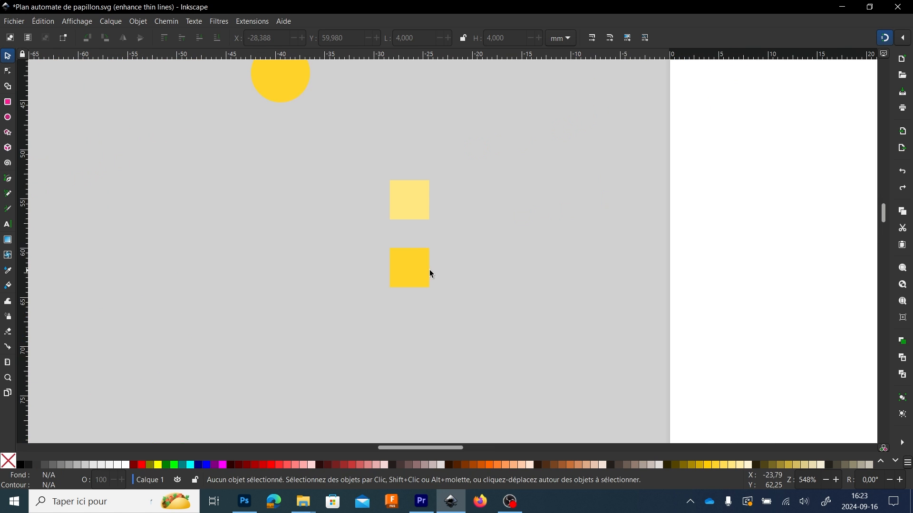
left_click(429, 273)
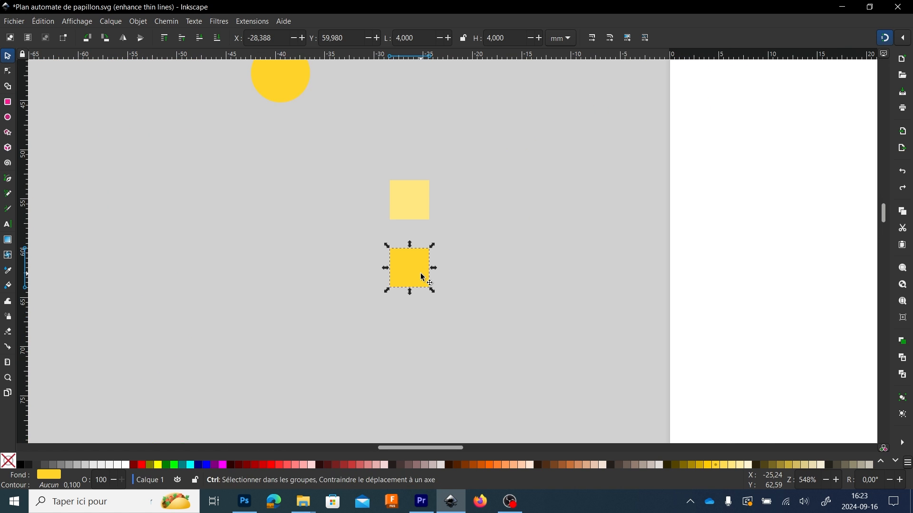
key("ctrl+d")
left_click_drag(426, 278, 608, 195)
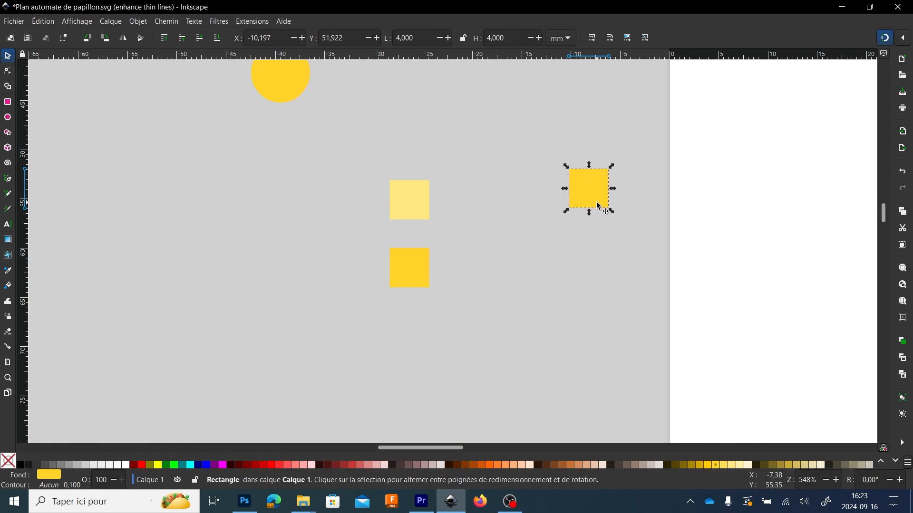
- Resize the copied square to 1.7 mm wide and 1.3 mm high
triple_click(418, 38)
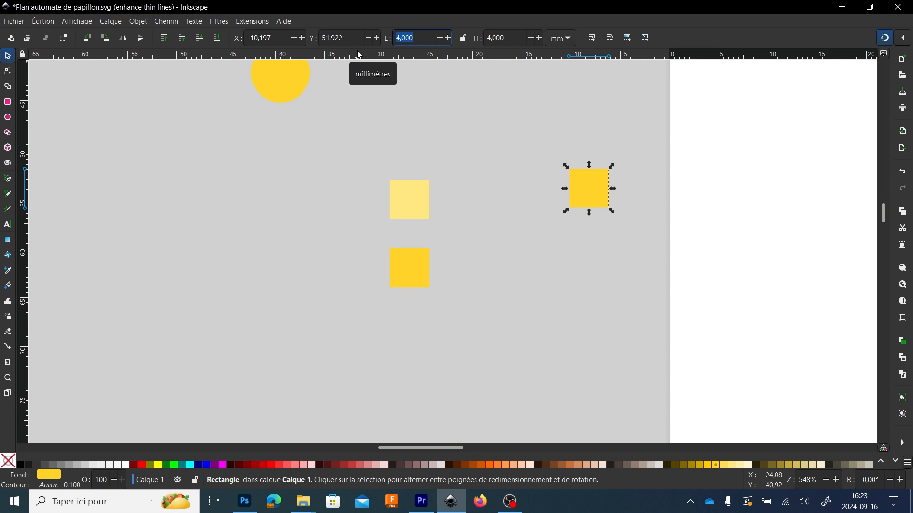
type("1,7")
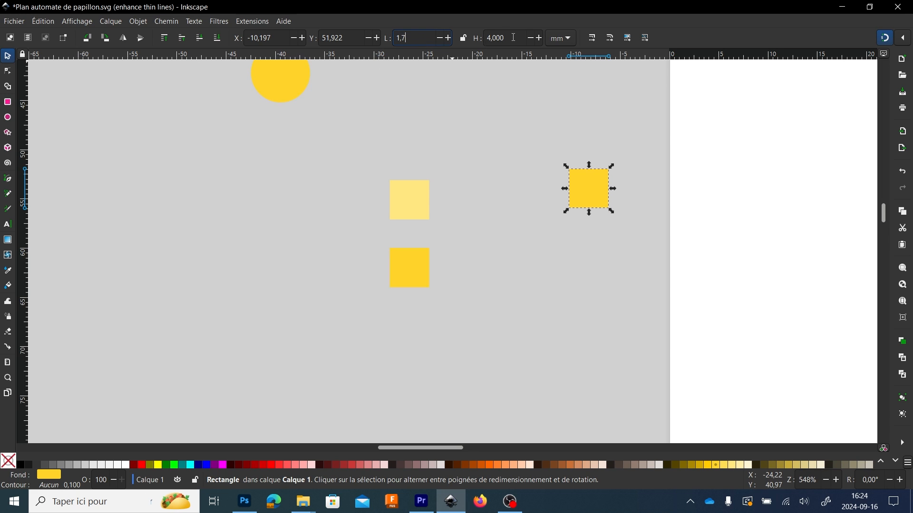
key("Tab")
type("1,3")
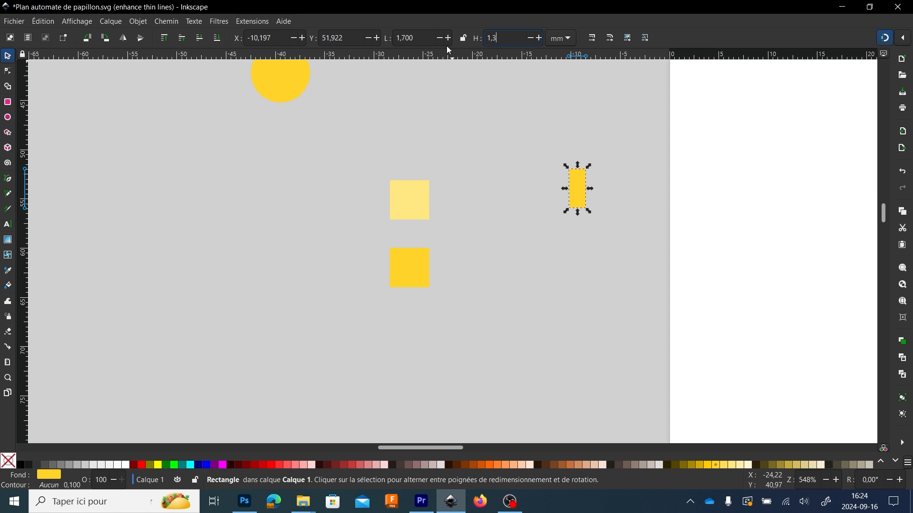
key("Return")
left_click(469, 161)
- Duplicate the light 6 mm circle, position the copy with its edge over the small rectangle, and lower it behind the rectangle
scroll(476, 161, "down", 1)
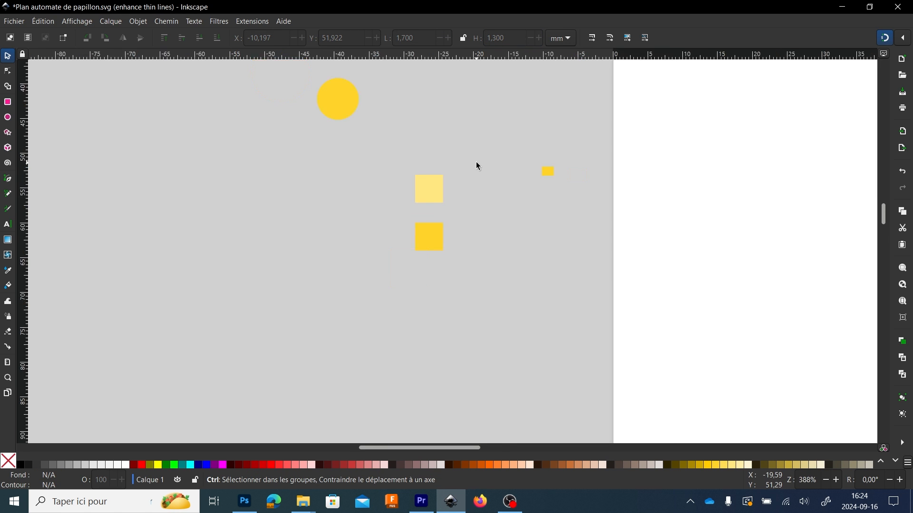
scroll(475, 161, "down", 1)
left_click_drag(472, 172, 327, 205)
left_click_drag(386, 172, 363, 205)
left_click(209, 141)
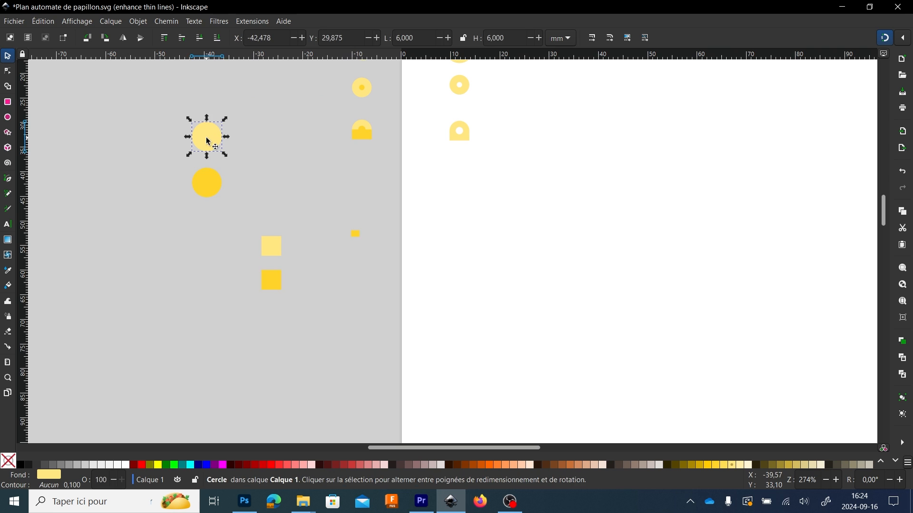
key("ctrl+d")
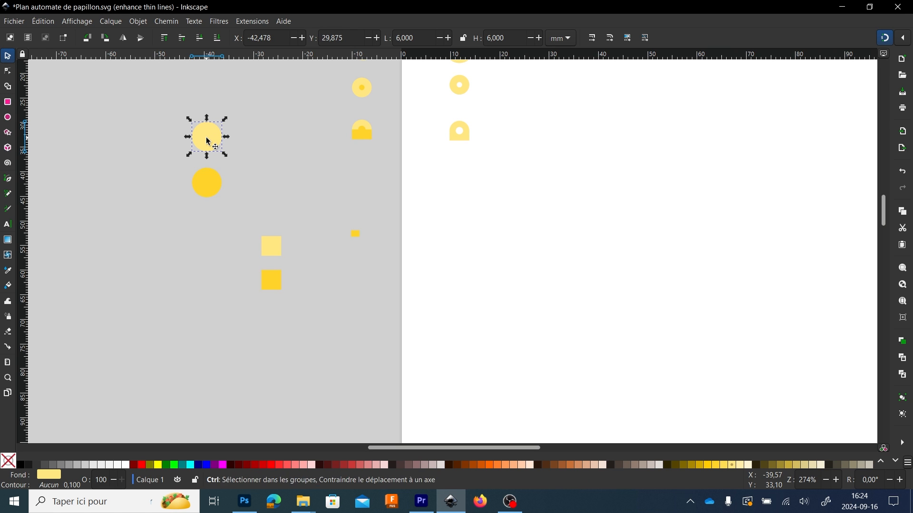
left_click_drag(209, 141, 316, 229)
scroll(355, 236, "up", 5)
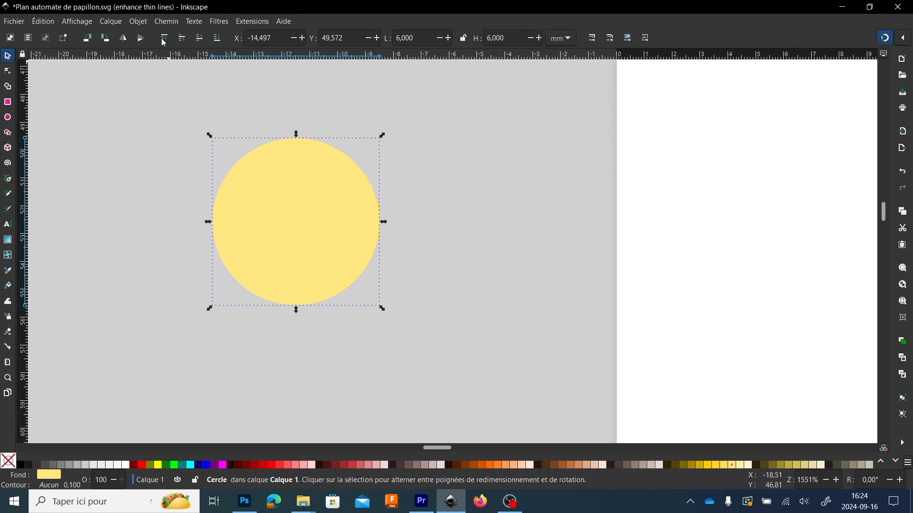
left_click(203, 40)
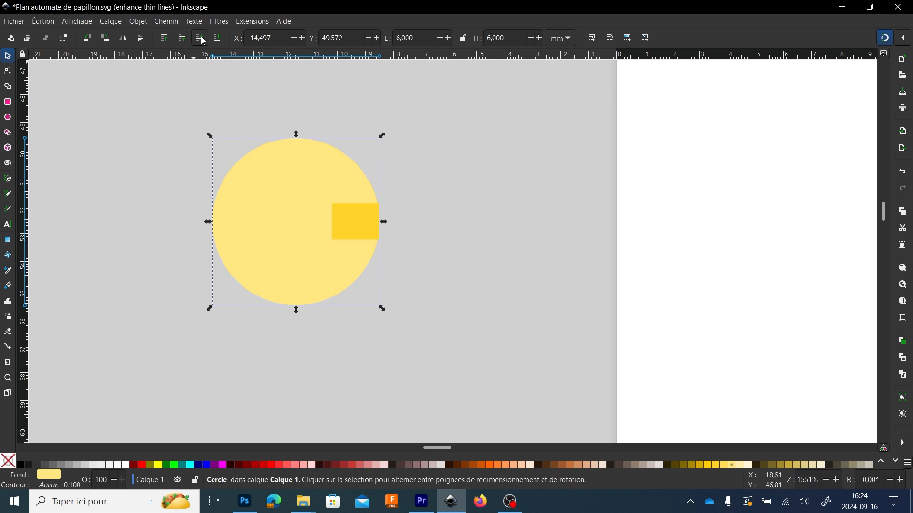
left_click(501, 182)
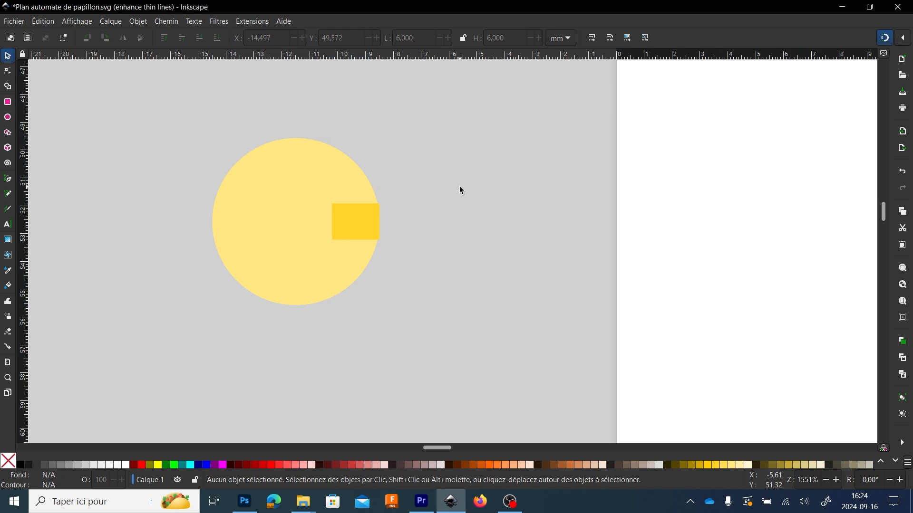
- Duplicate the 1.5 mm circle of the round-topped tab construction and bring the copy down to the 6 mm disc
scroll(437, 184, "down", 2)
scroll(424, 193, "up", 2)
left_click_drag(424, 194, 398, 287)
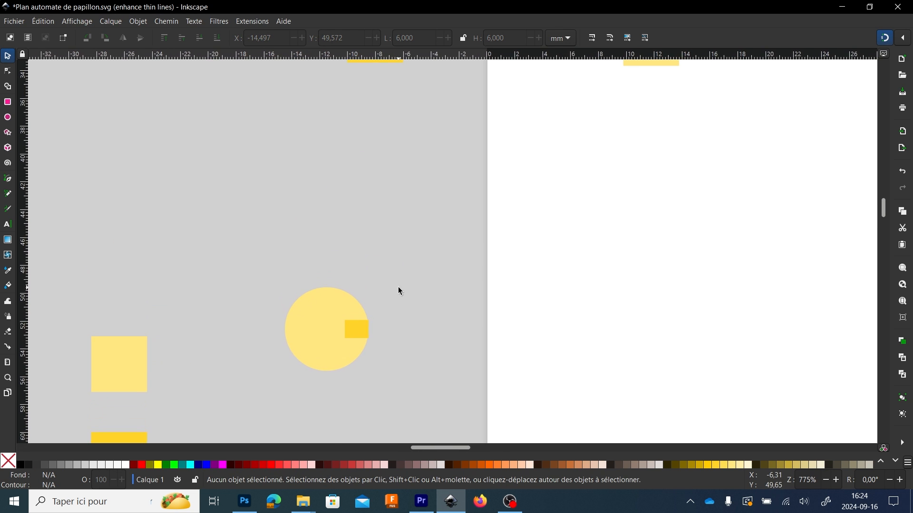
scroll(400, 238, "down", 2)
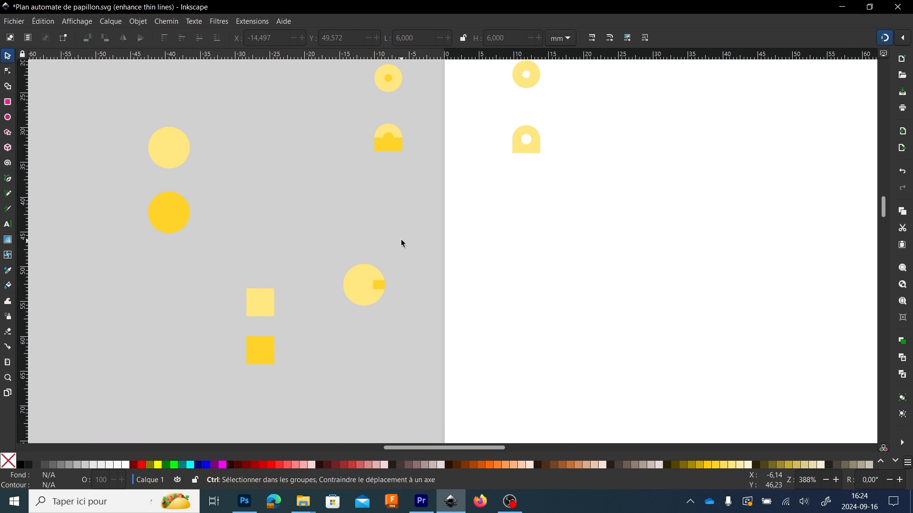
left_click(386, 133)
scroll(386, 133, "up", 2)
scroll(389, 137, "up", 2)
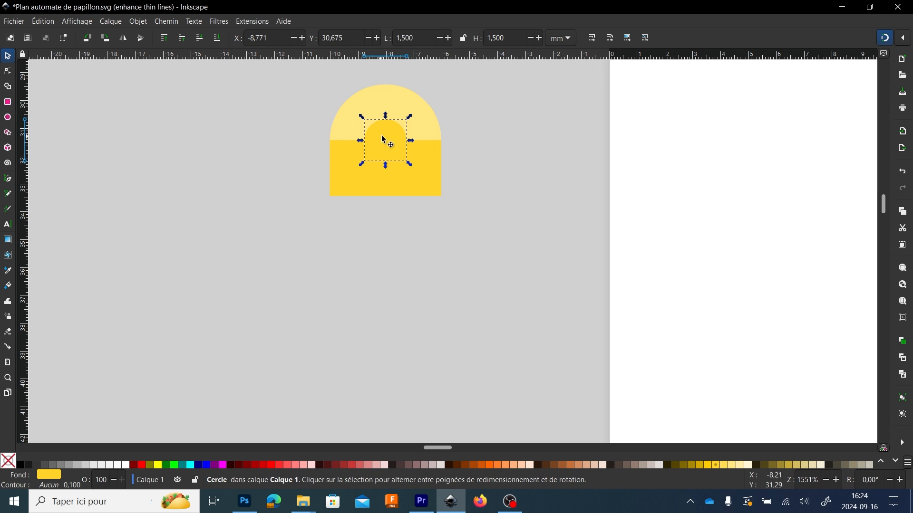
left_click_drag(389, 143, 362, 273)
scroll(369, 297, "down", 2)
left_click_drag(377, 333, 435, 203)
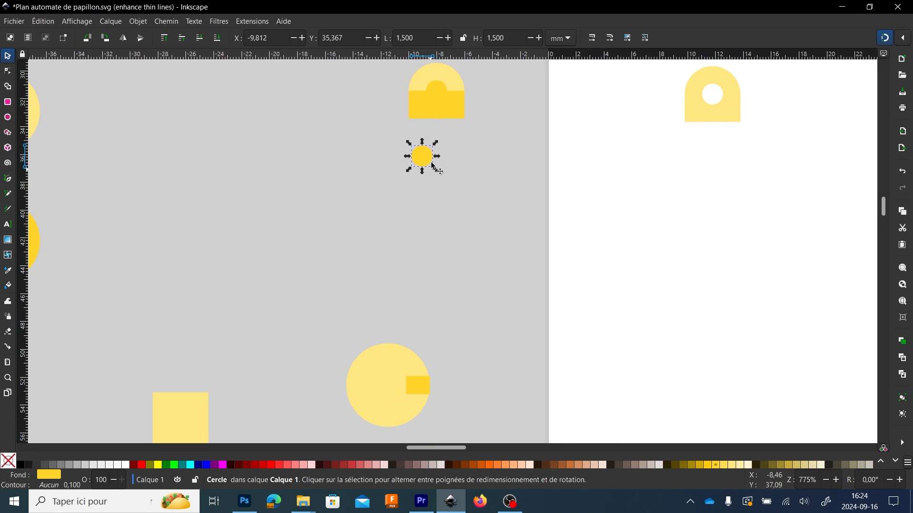
left_click_drag(425, 165, 392, 392)
- Centre the copied 1.5 mm circle on the 6 mm disc, level with the slot rectangle
scroll(400, 291, "down", 2)
left_click(435, 350)
left_click_drag(440, 358, 424, 338)
scroll(366, 323, "up", 3)
scroll(368, 326, "up", 2)
left_click(361, 262)
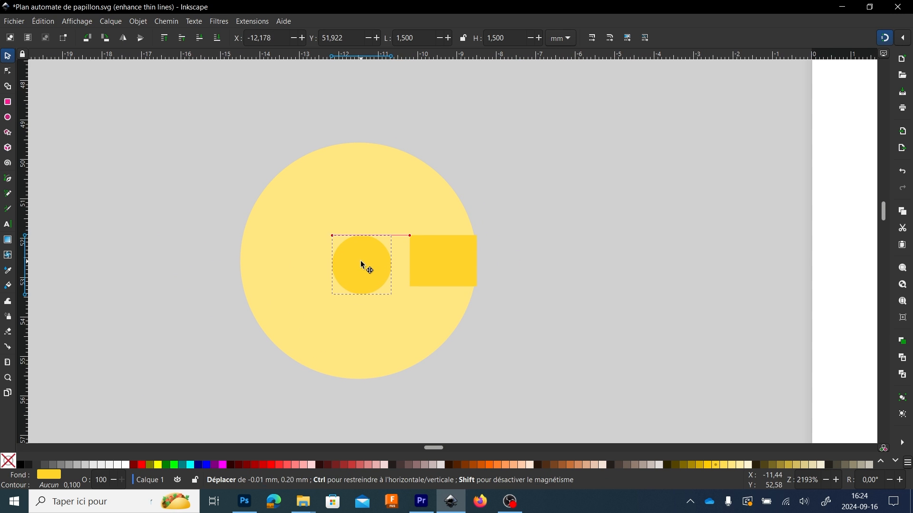
left_click_drag(363, 257, 361, 261)
- Try shifting the slot rectangle slightly inward at the disc's edge, and undo the move
left_click_drag(446, 259, 446, 256)
scroll(449, 256, "up", 3)
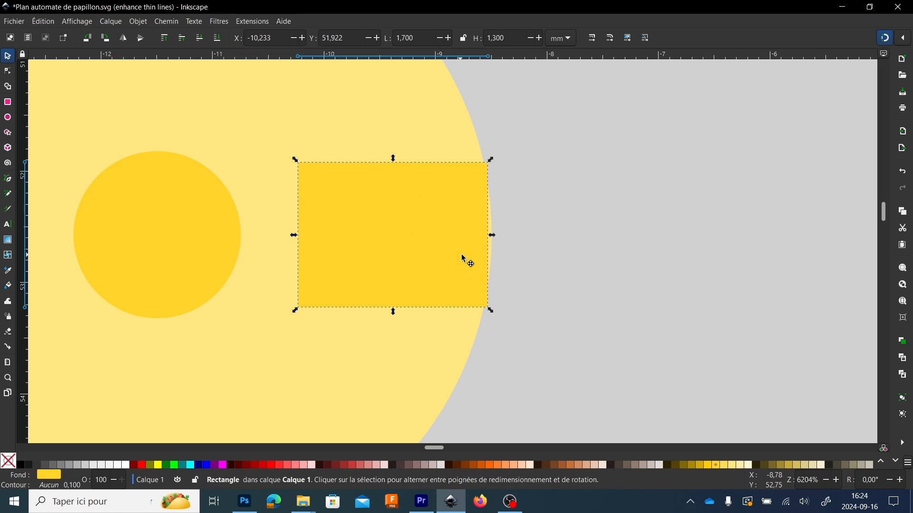
key("ctrl+z")
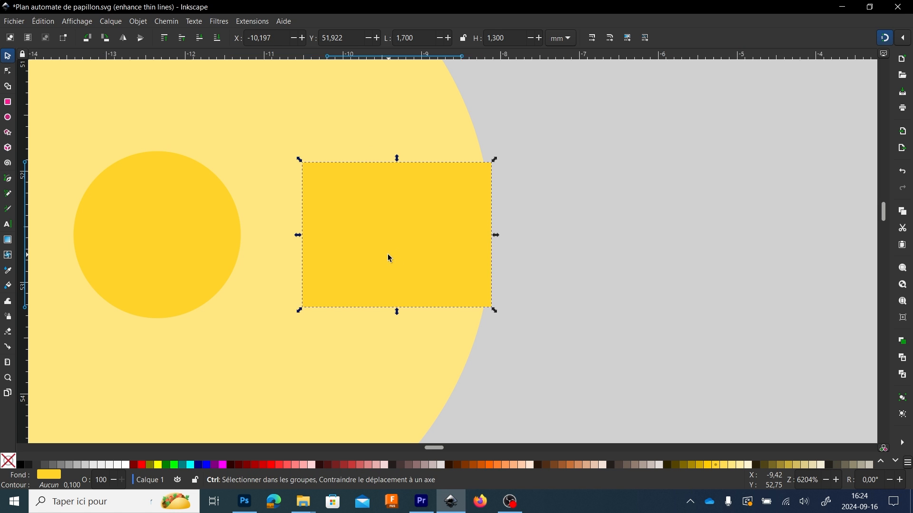
- Duplicate the disc with its centre circle and slot rectangle, and place the copy on the page beneath the round-topped tab
scroll(387, 254, "down", 3)
scroll(447, 291, "down", 2)
left_click(446, 289)
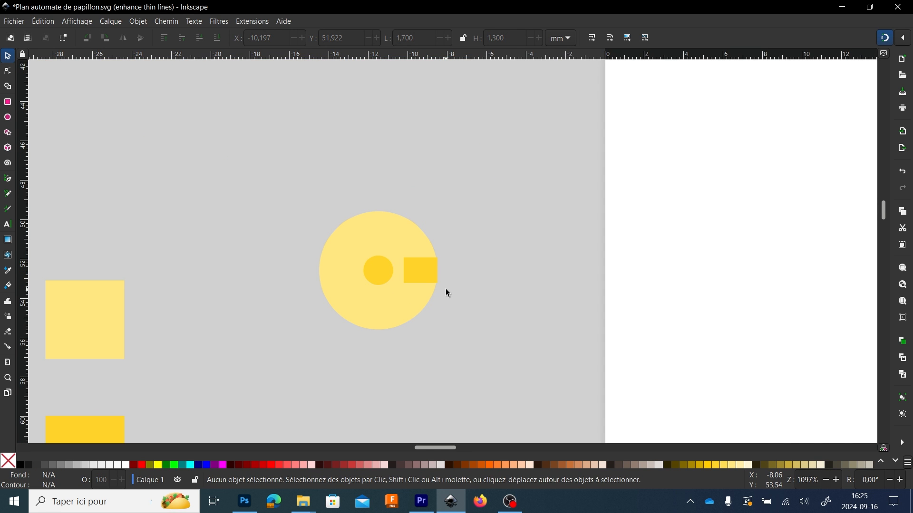
scroll(470, 344, "down", 1)
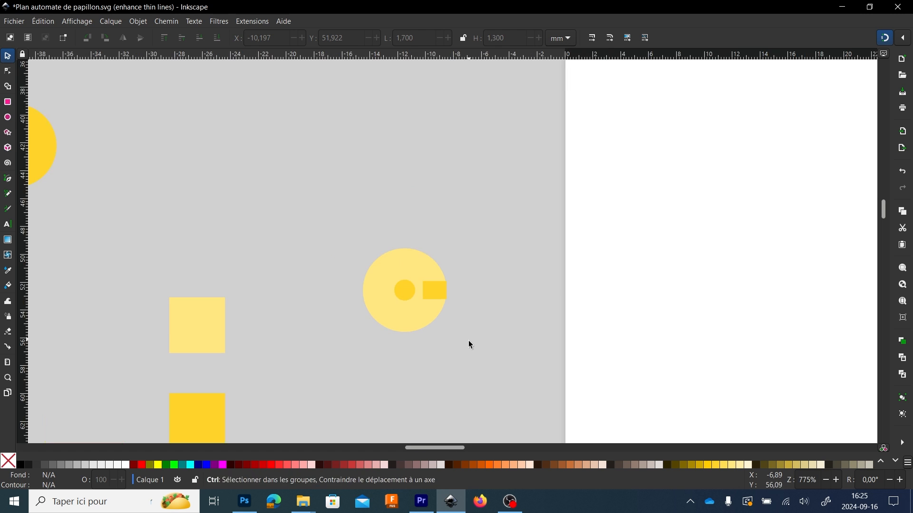
left_click(387, 316)
key("ctrl+d")
left_click_drag(387, 316, 735, 193)
left_click_drag(727, 230, 409, 281)
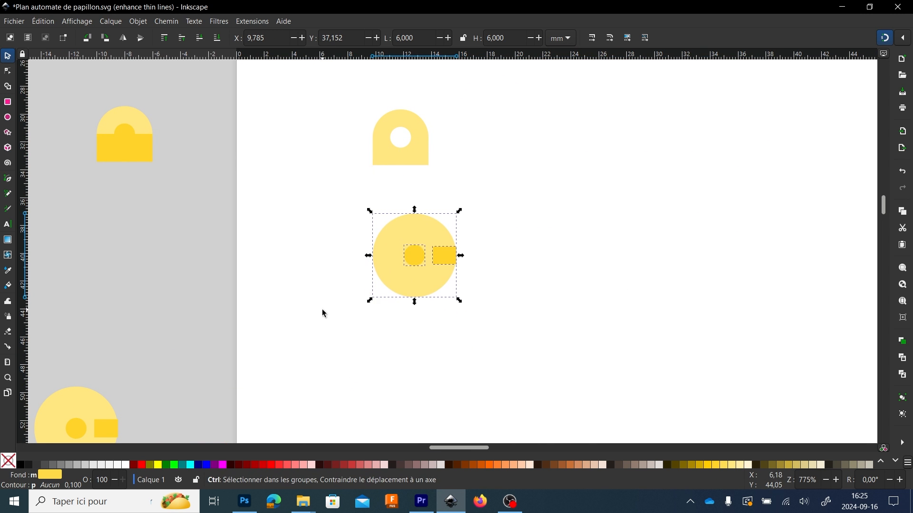
- Move the original slotted-disc construction beneath the round-topped construction beside the page, level with its copy
scroll(316, 313, "down", 3)
left_click_drag(326, 356, 300, 268)
left_click(406, 295)
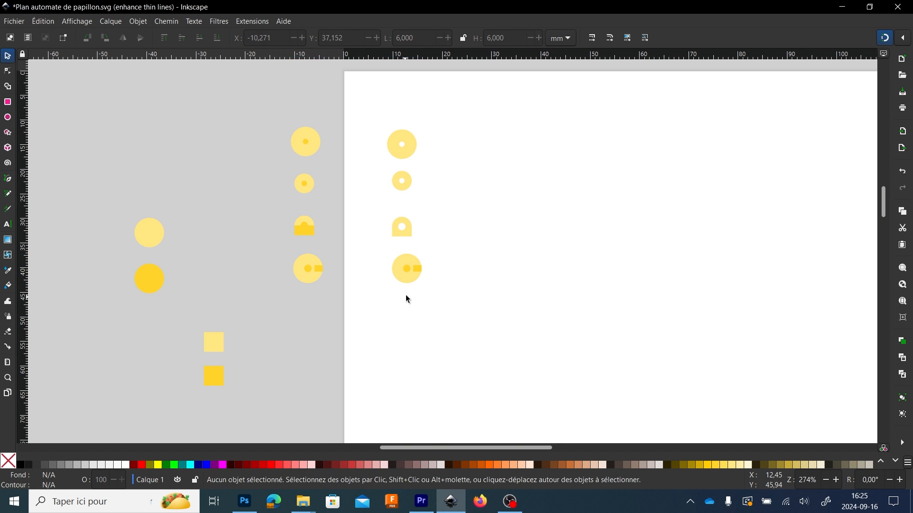
- Check the dimensions of the outer circle, centre circle and slot rectangle in the copy on the page
scroll(427, 273, "up", 4)
scroll(284, 295, "down", 2)
scroll(187, 300, "down", 1)
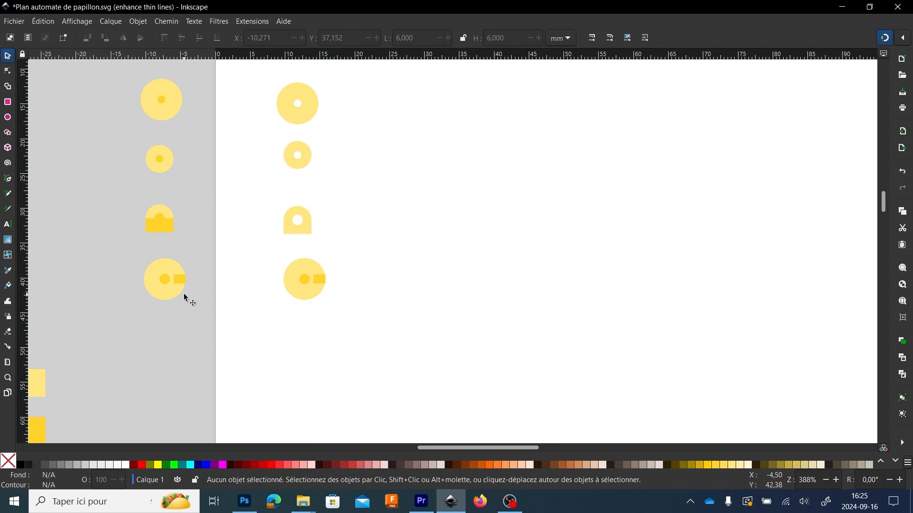
scroll(475, 225, "up", 3)
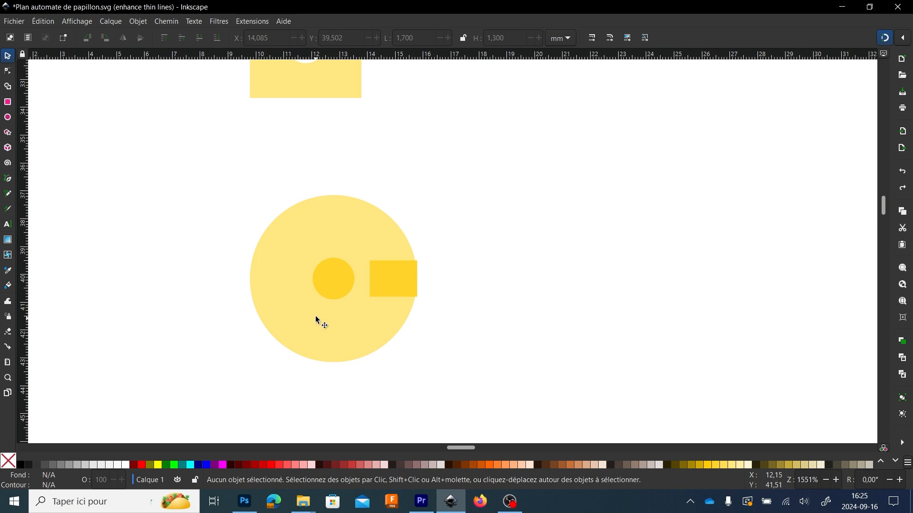
left_click(342, 213)
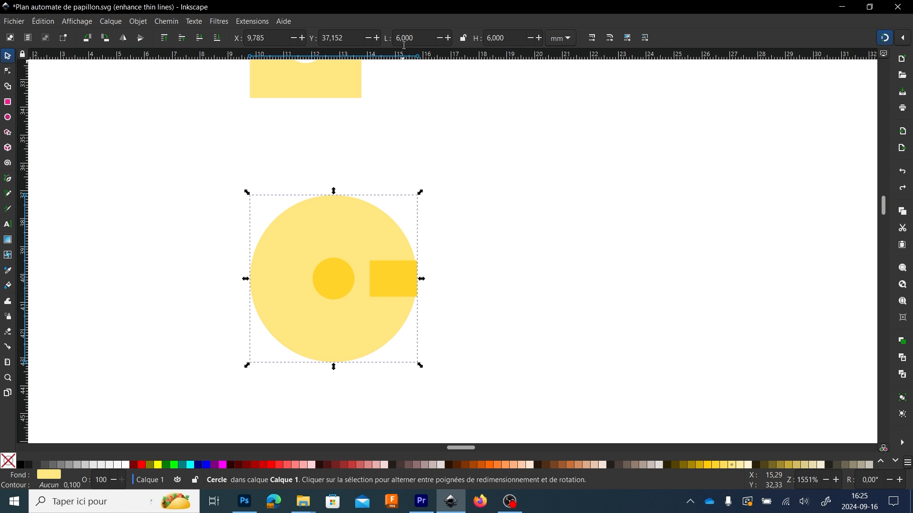
left_click(341, 284)
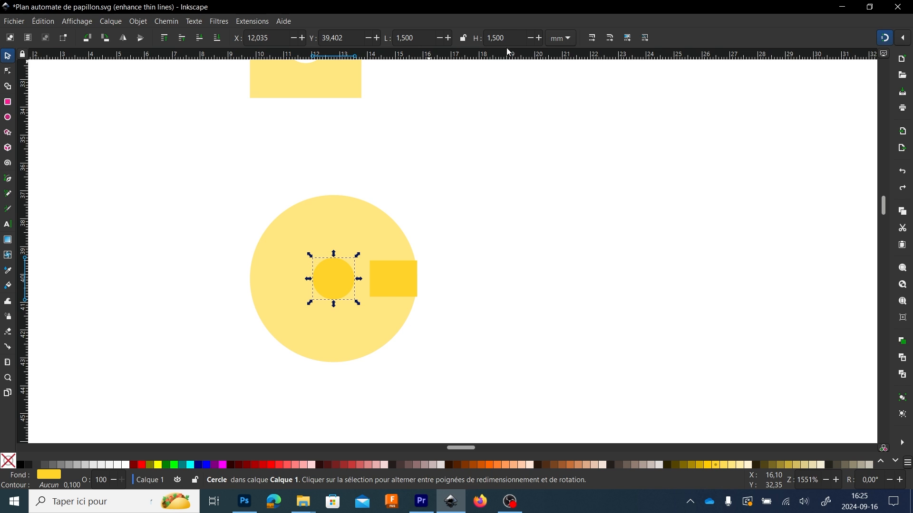
left_click(486, 178)
left_click(395, 268)
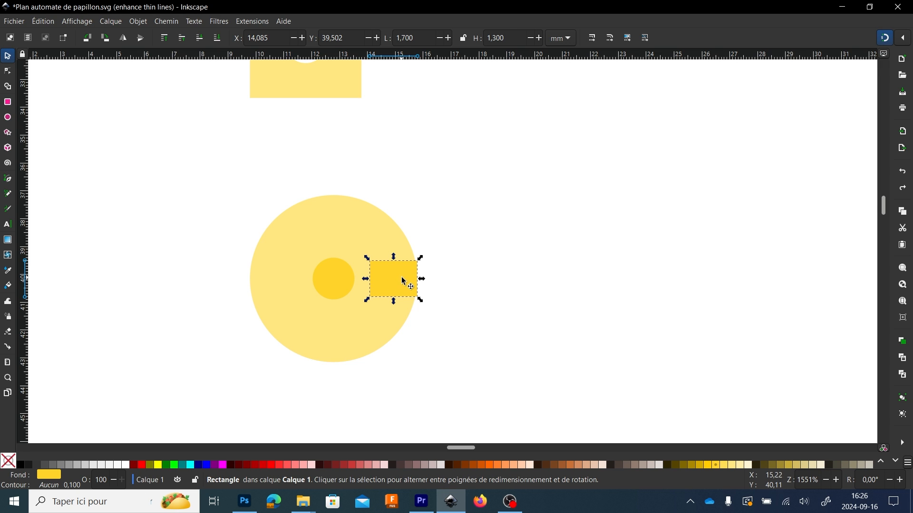
left_click(466, 234)
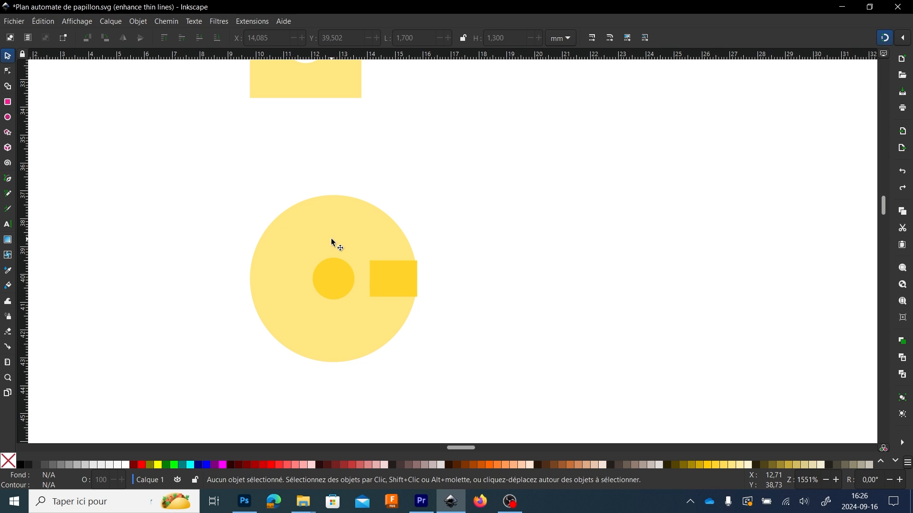
- Unite the centre circle and slot rectangle of the disc copy on the page into a single path
left_click(341, 282)
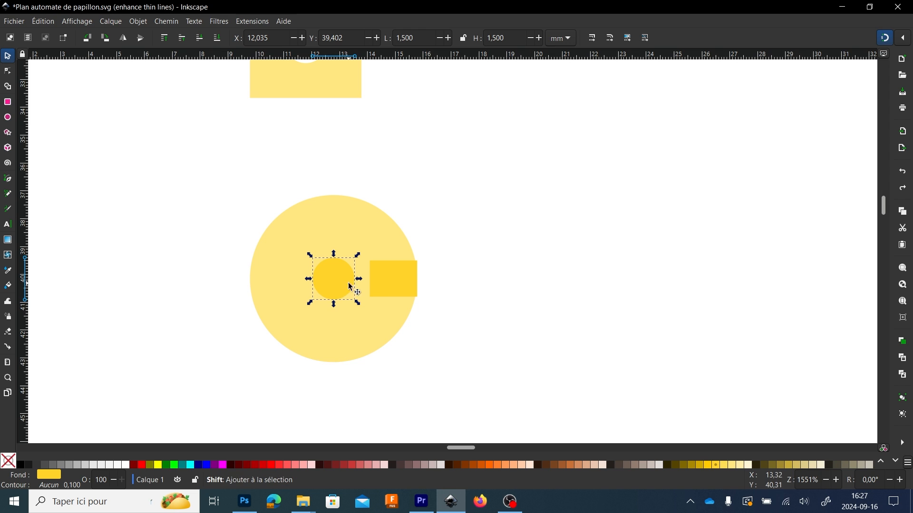
left_click(404, 279, "shift")
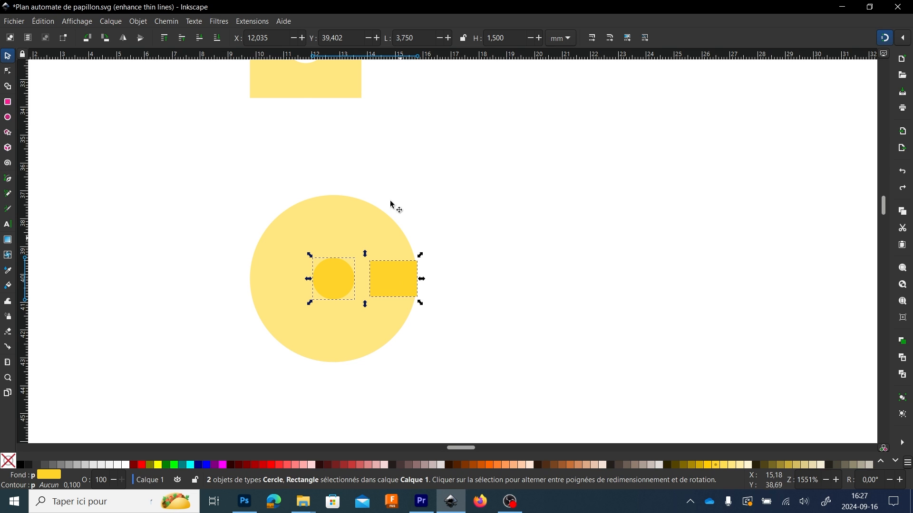
left_click(162, 21)
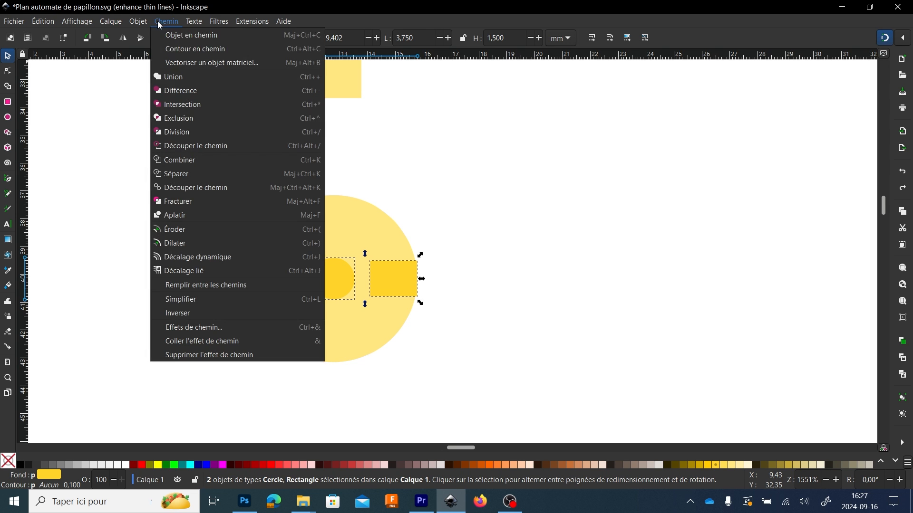
left_click(175, 79)
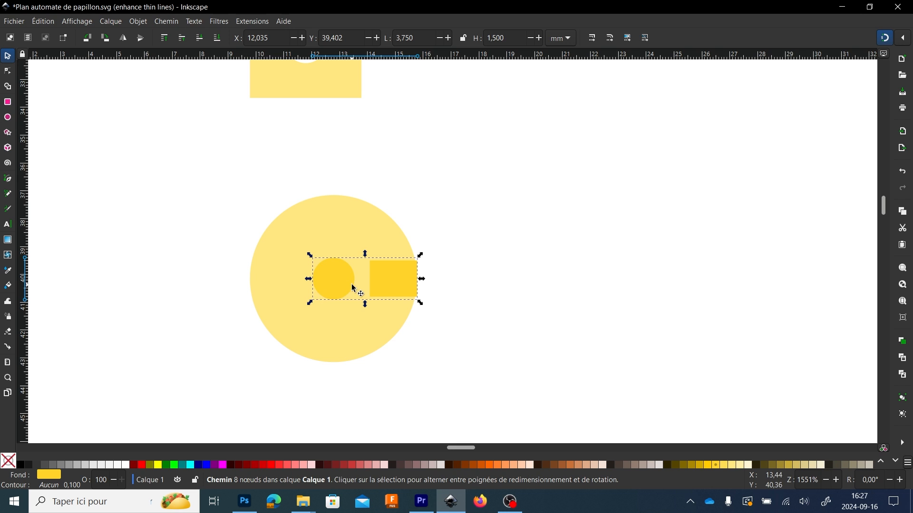
left_click(461, 169)
- Subtract the united circle and slot path from the outer disc on the page using Difference
left_click(340, 222)
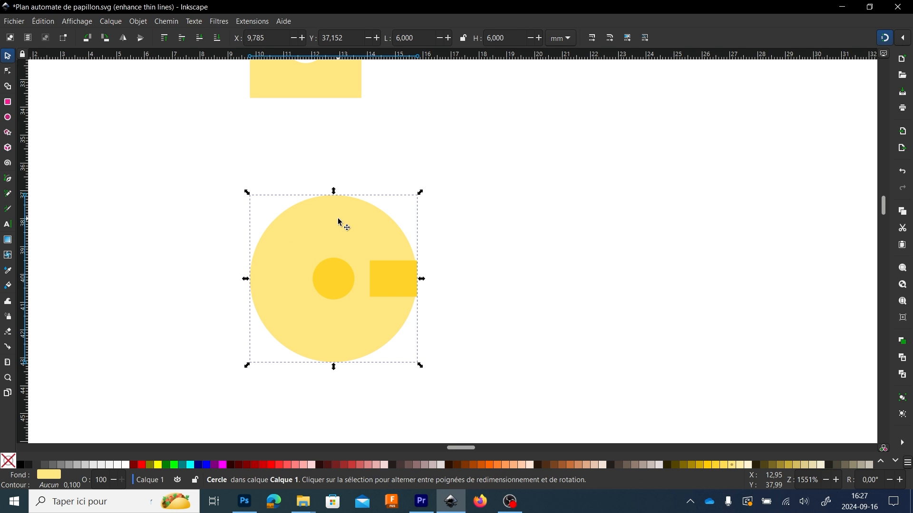
left_click(390, 283, "shift")
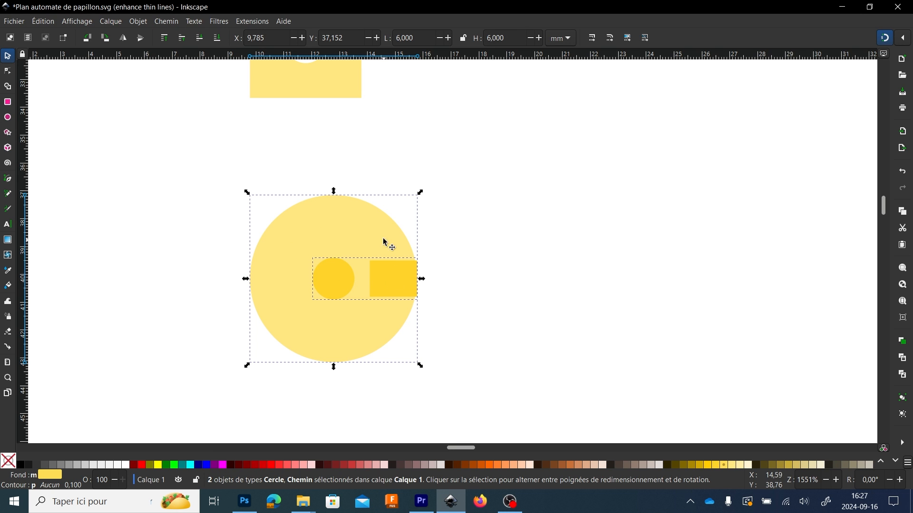
left_click(165, 22)
left_click(176, 91)
left_click(492, 215)
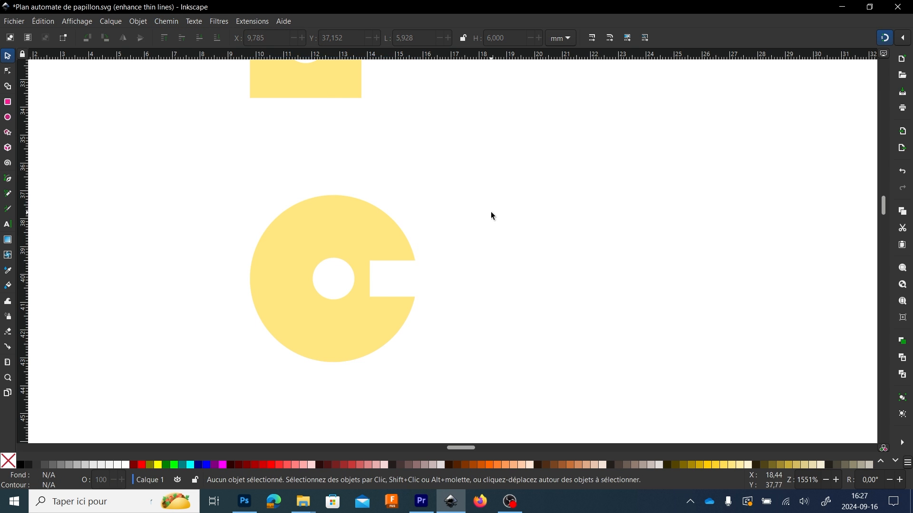
- Examine the small 3 mm plywood parts in the finished plan, especially the disc with a rectangular arm and centre hole
scroll(491, 216, "down", 8, "ctrl")
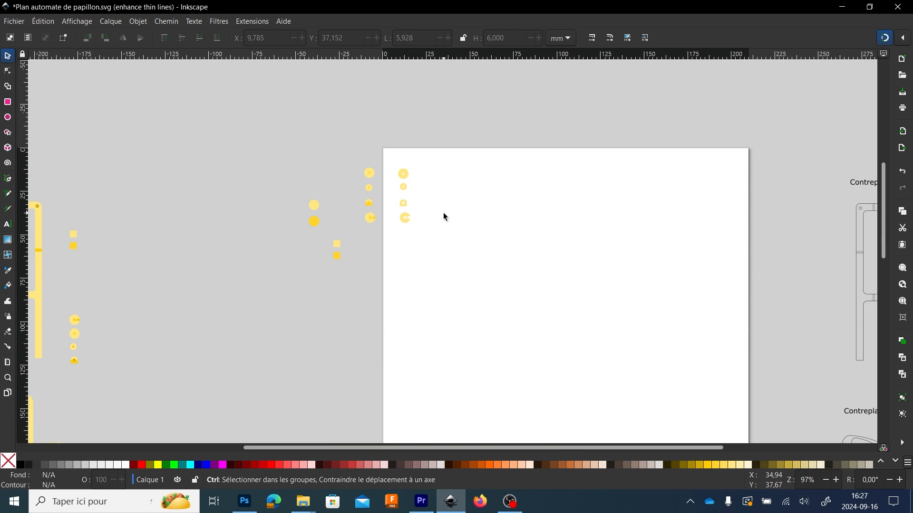
scroll(428, 224, "up", 1, "ctrl")
scroll(391, 228, "down", 2, "ctrl")
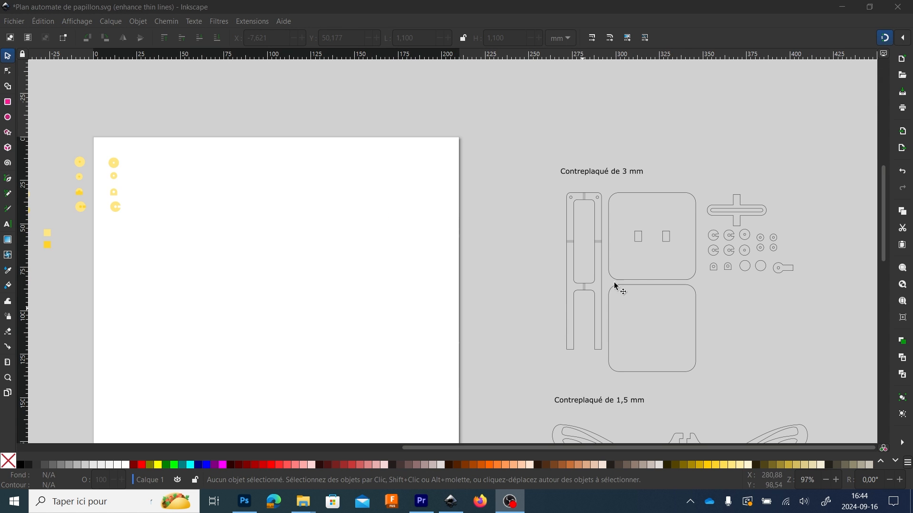
scroll(745, 229, "up", 6, "ctrl")
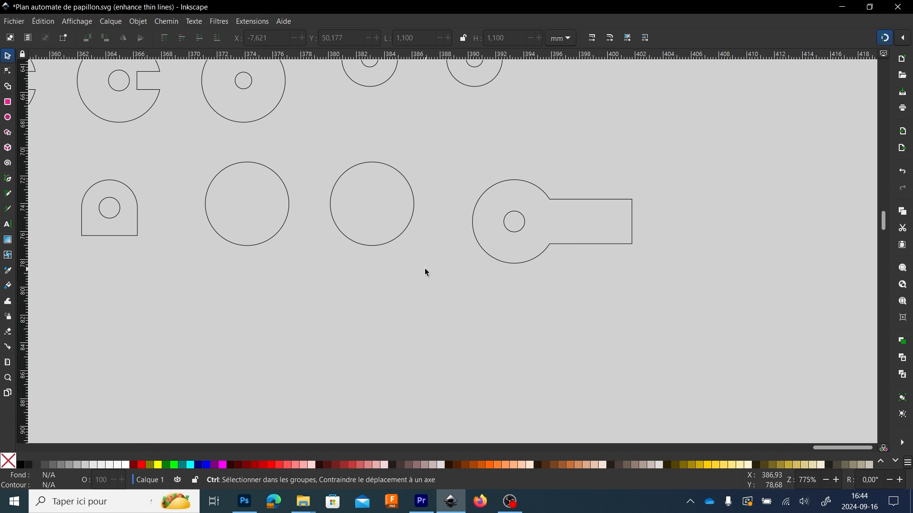
scroll(424, 268, "down", 2, "ctrl")
scroll(266, 298, "down", 4, "ctrl")
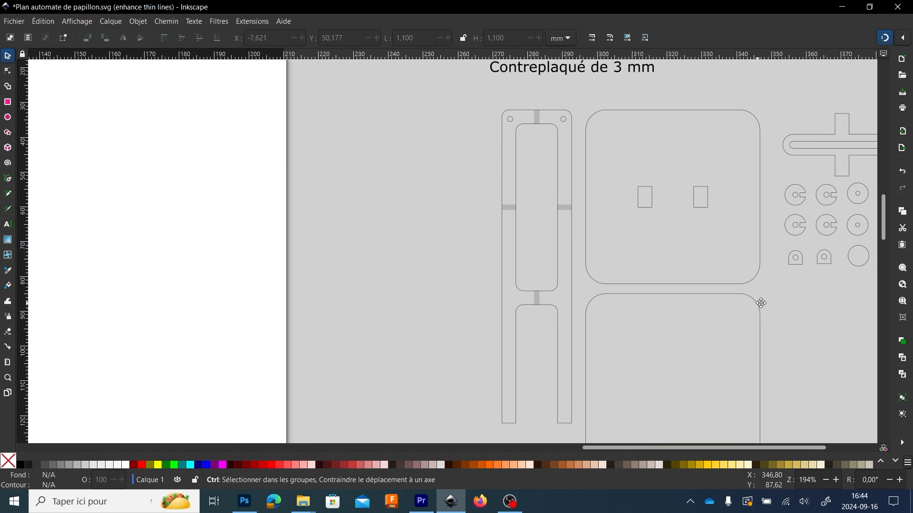
scroll(214, 245, "up", 4, "ctrl")
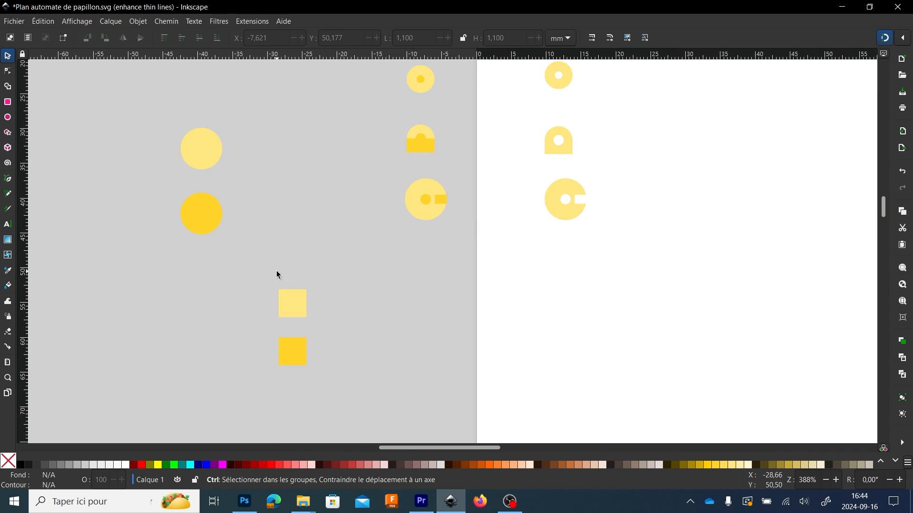
- Duplicate the uppermost disc with its small centre circle beside the page, and place the copy beneath the slotted-disc construction
scroll(392, 204, "up", 3)
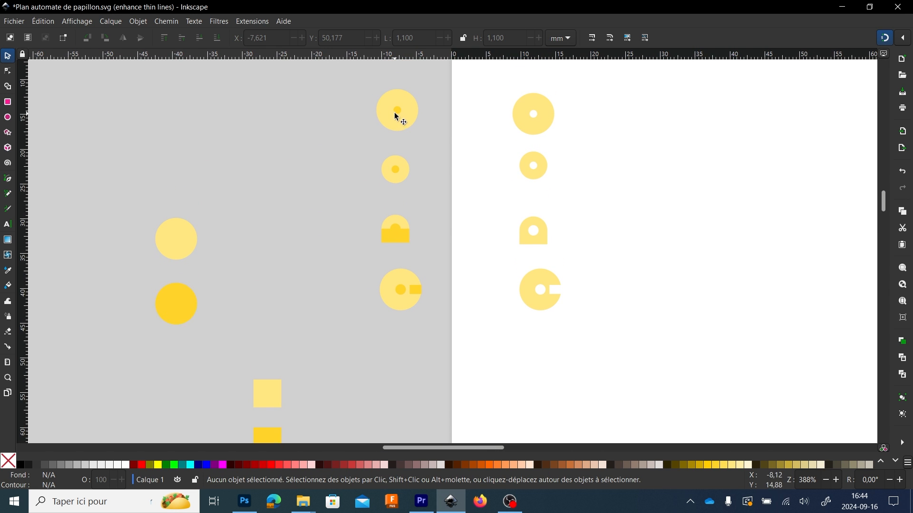
left_click_drag(363, 78, 437, 141)
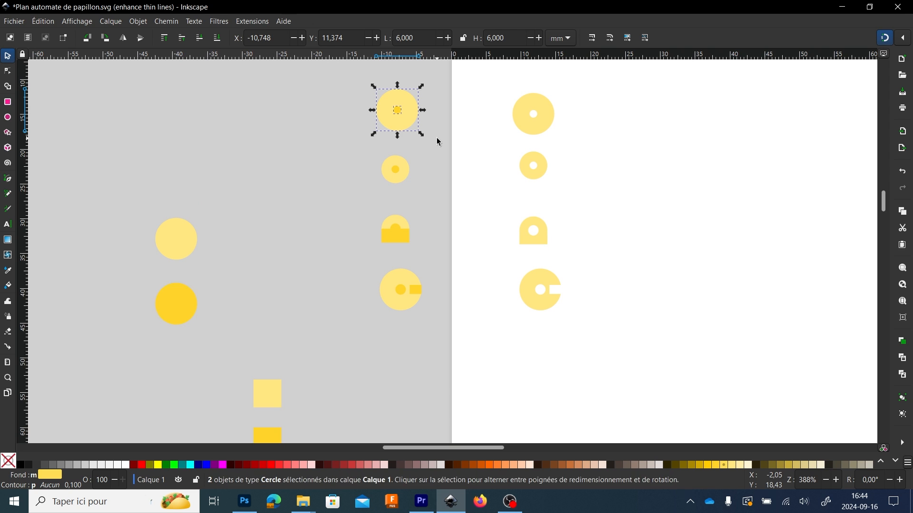
left_click_drag(404, 115, 404, 390)
scroll(458, 381, "down", 3)
left_click(409, 374)
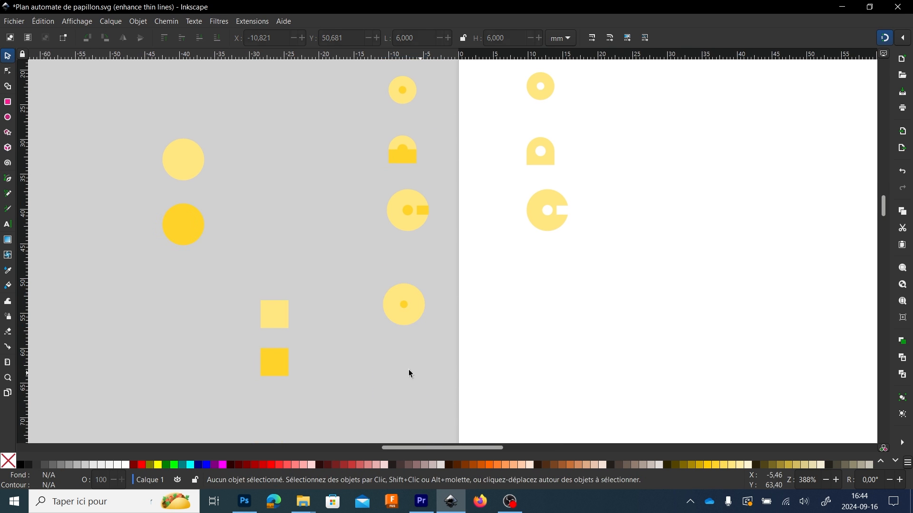
- Duplicate the darker 4 mm square and place the copy against the new disc's right edge, vertically centred on it
scroll(409, 374, "left", 2)
scroll(409, 374, "down", 1)
left_click(344, 341)
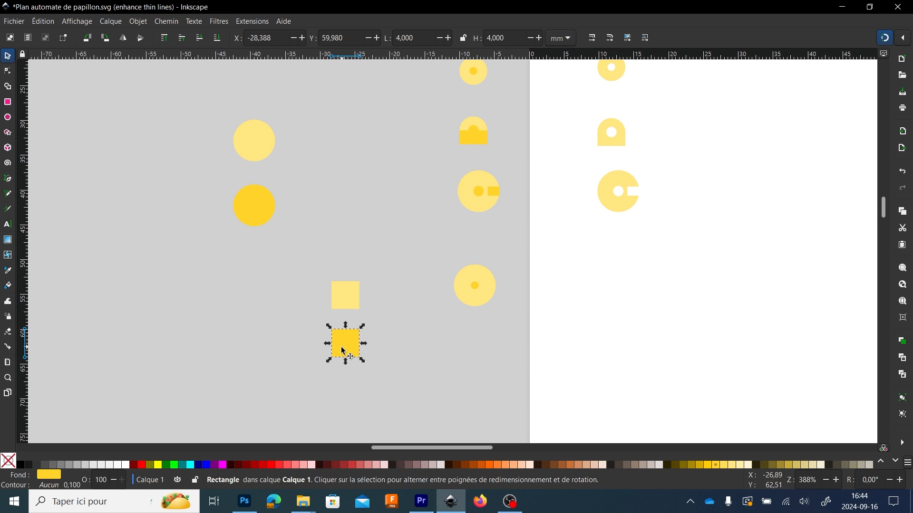
key("ctrl+d")
left_click_drag(343, 351, 503, 293)
scroll(503, 292, "up", 3)
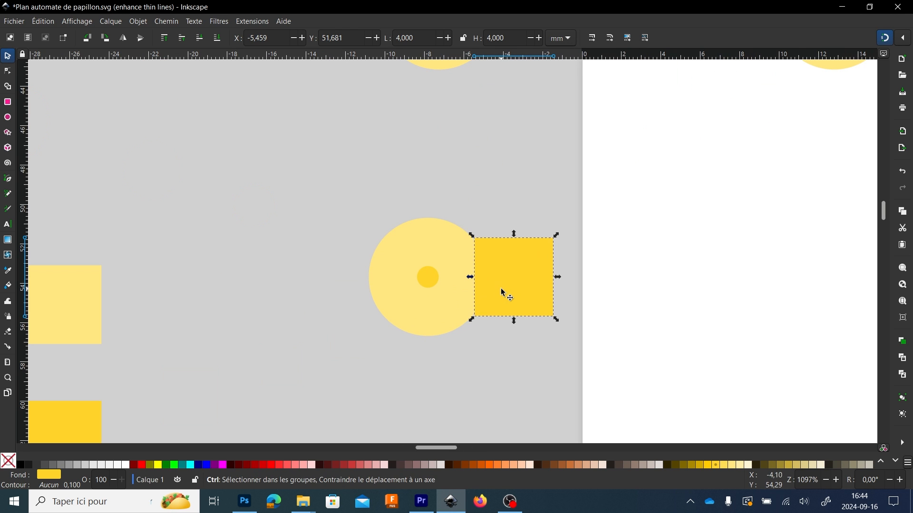
- Set the copied square's width to 6 mm and its height to 3.2 mm
left_click(418, 41)
type("6")
key("Return")
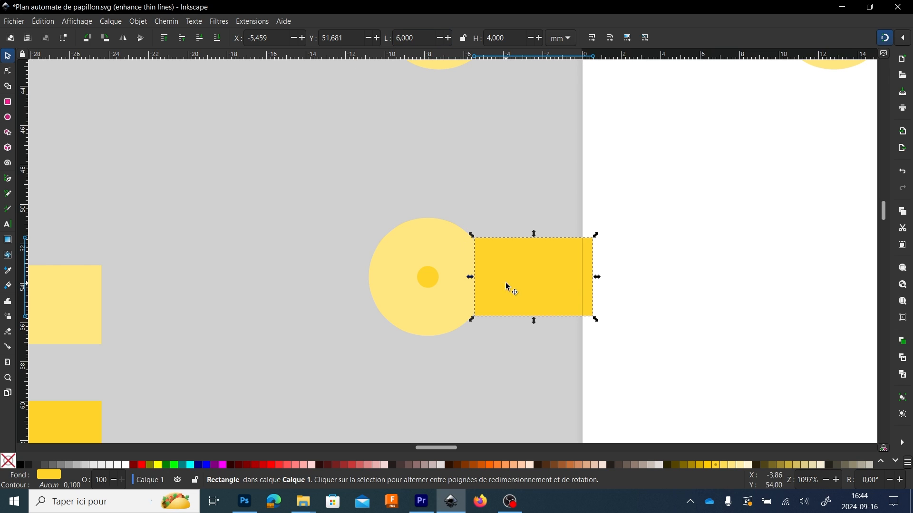
left_click(508, 41)
type("3,2")
key("Return")
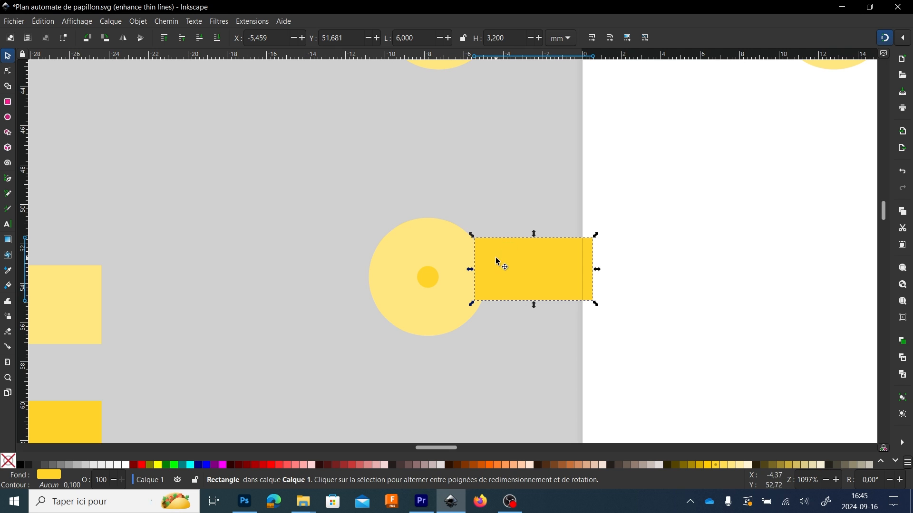
- Centre the arm rectangle vertically on the disc and shift it until its left corners meet the circle's edge
left_click_drag(497, 258, 502, 274)
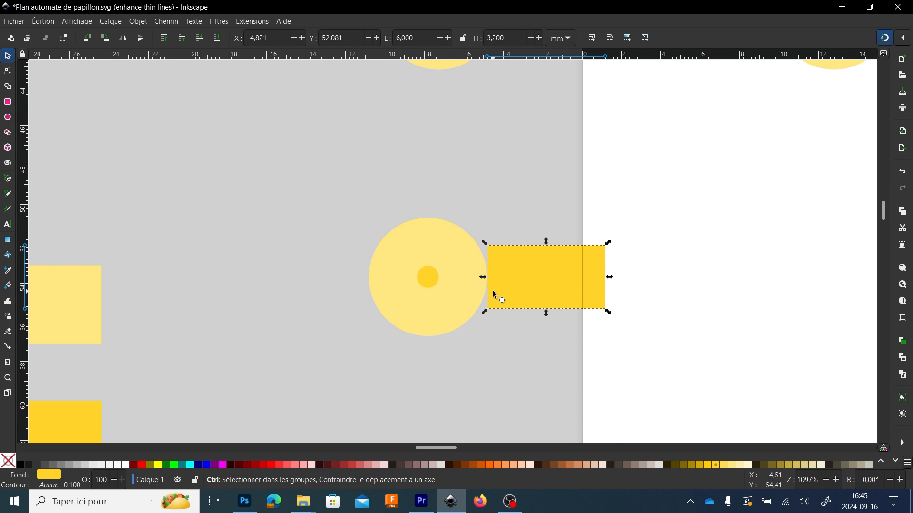
scroll(494, 294, "up", 1)
left_click_drag(511, 307, 400, 359)
scroll(487, 307, "up", 4)
scroll(454, 341, "up", 3)
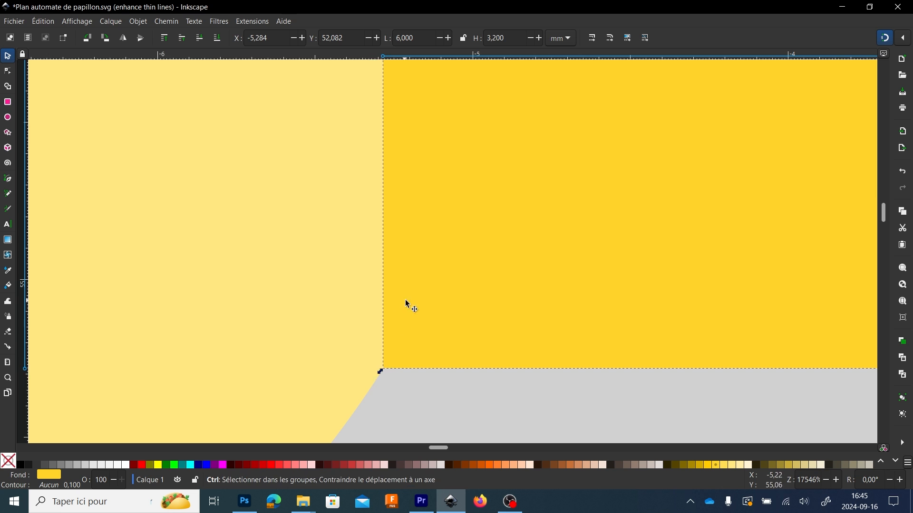
scroll(407, 305, "down", 6)
scroll(420, 300, "up", 2)
left_click_drag(385, 333, 383, 334)
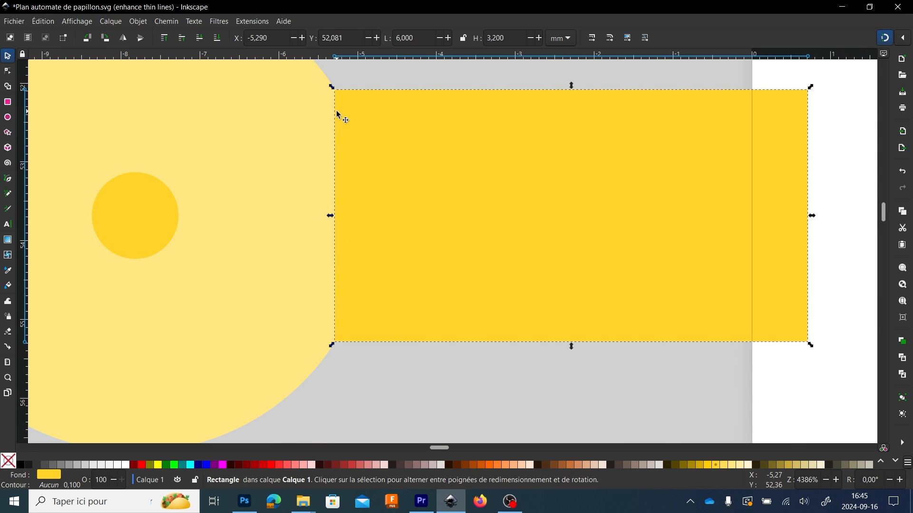
scroll(341, 98, "down", 1)
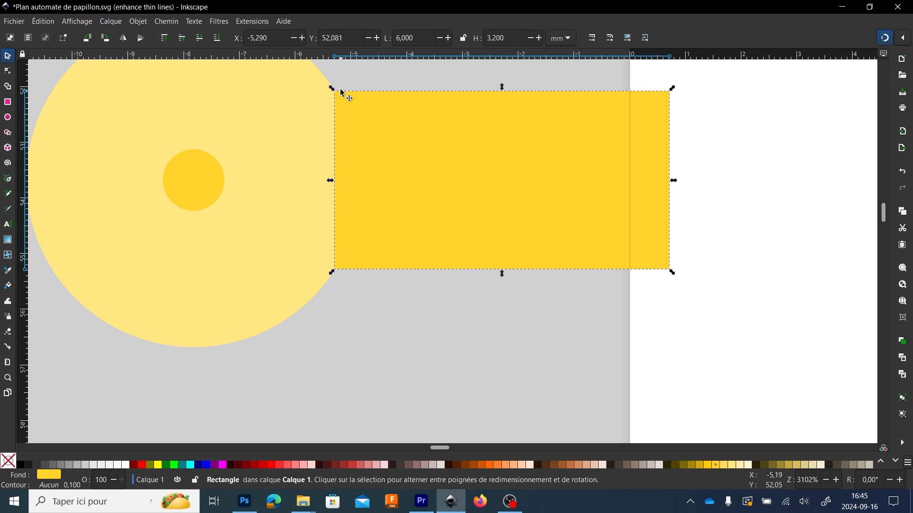
scroll(338, 179, "down", 3)
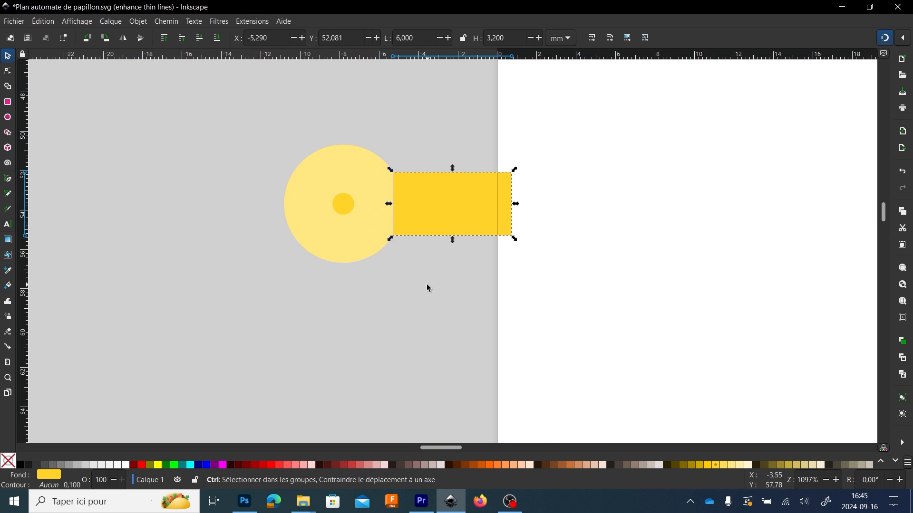
- Shift the disc-and-arm construction clear of the page's edge, and place a duplicate of it on the page beneath the slotted disc
scroll(428, 287, "down", 2)
left_click_drag(449, 283, 286, 196)
key("ctrl+d")
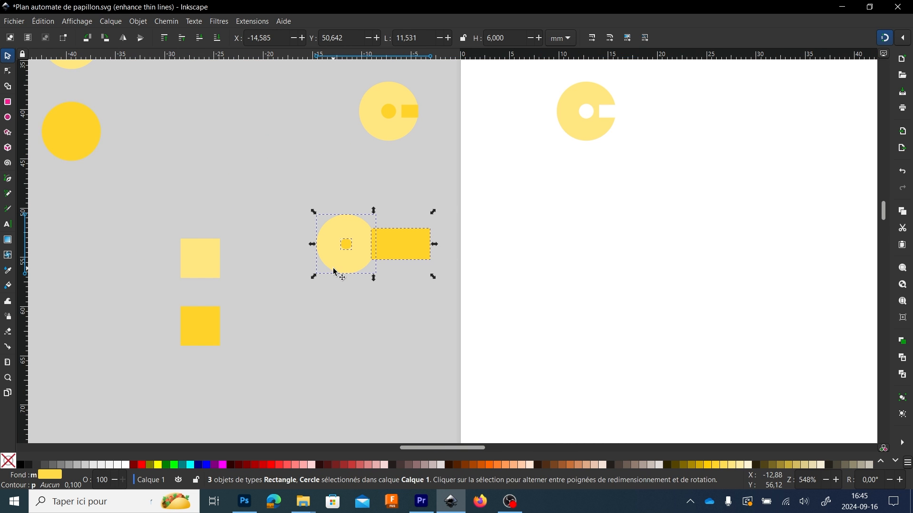
left_click_drag(343, 264, 558, 266)
left_click(608, 328)
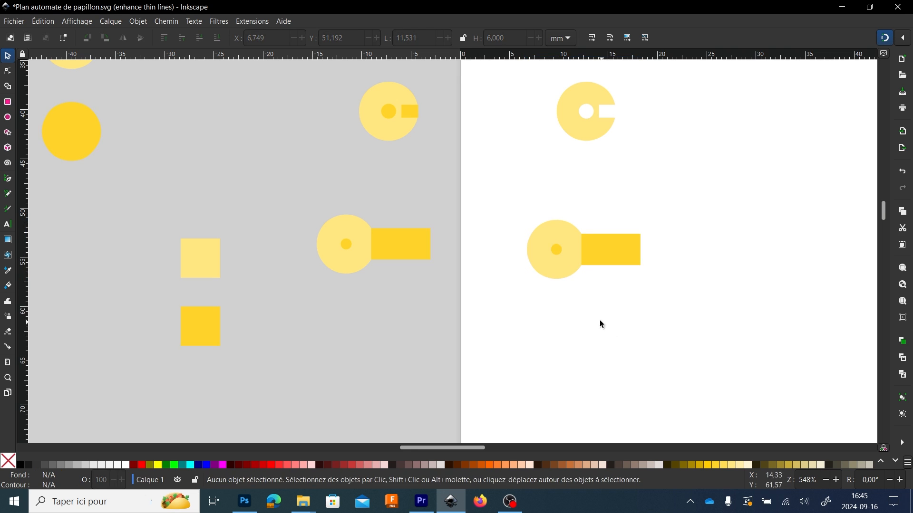
- Unite the outer disc and arm rectangle of the copy on the page into one path
scroll(589, 290, "up", 1)
left_click(564, 213)
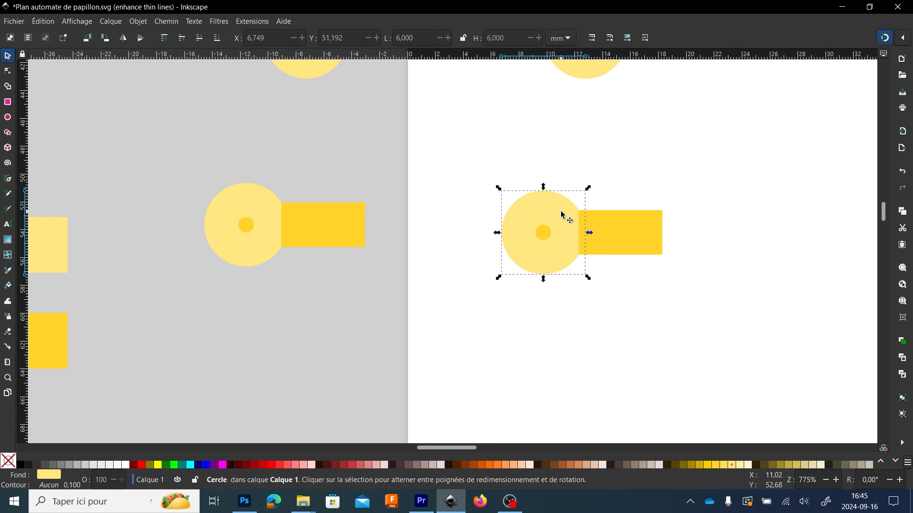
left_click(630, 231, "shift")
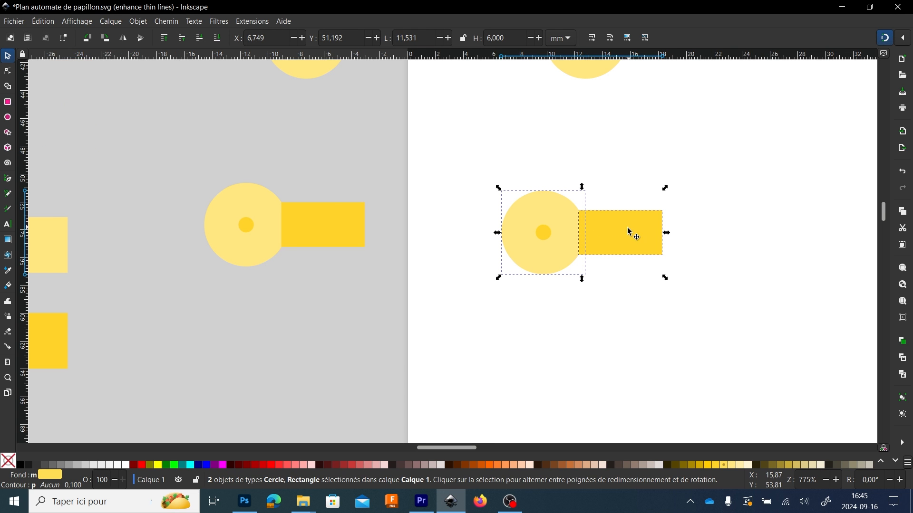
left_click(173, 22)
left_click(190, 76)
left_click(513, 184)
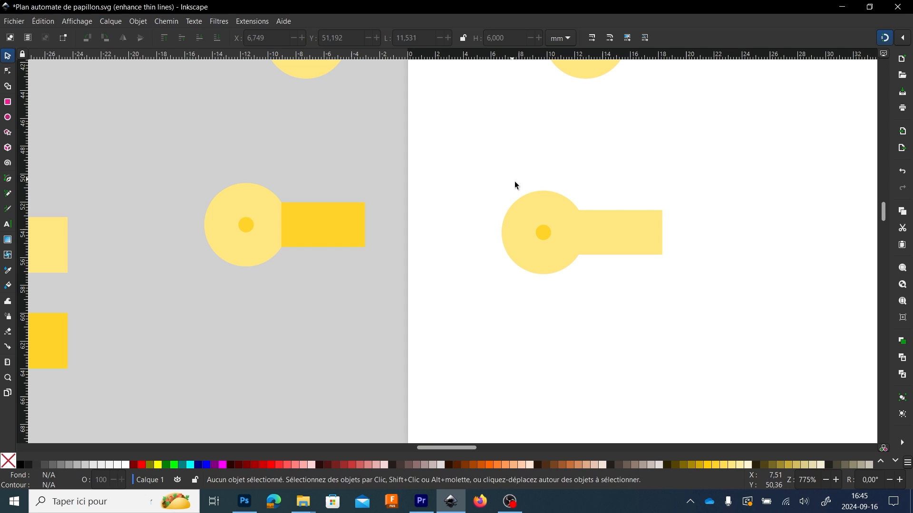
- Cut the small centre circle out of the united disc-and-arm shape using Difference
left_click(546, 216)
left_click(544, 233, "shift")
left_click(167, 21)
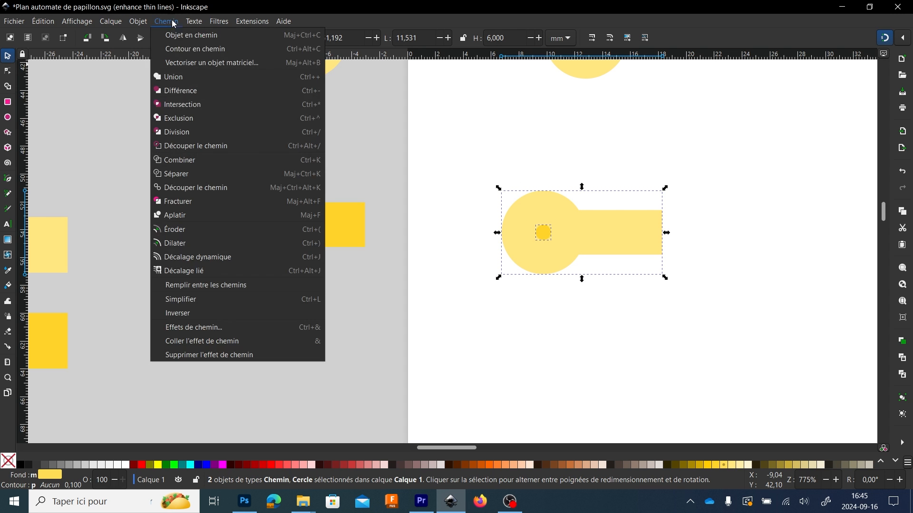
left_click(185, 89)
left_click(435, 250)
- Examine the slotted cross-shaped part in the 3 mm plywood plan and its rectangle construction near the butterfly wing image
scroll(434, 249, "down", 4)
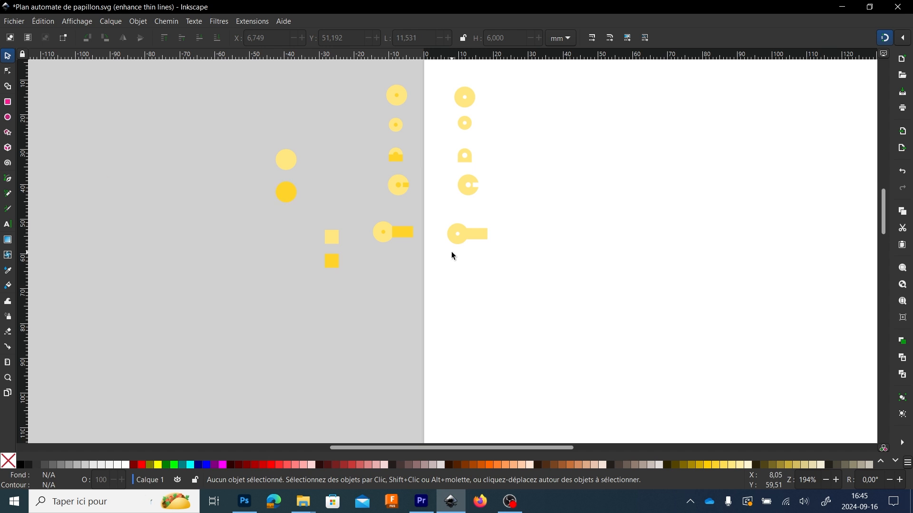
scroll(541, 218, "down", 4)
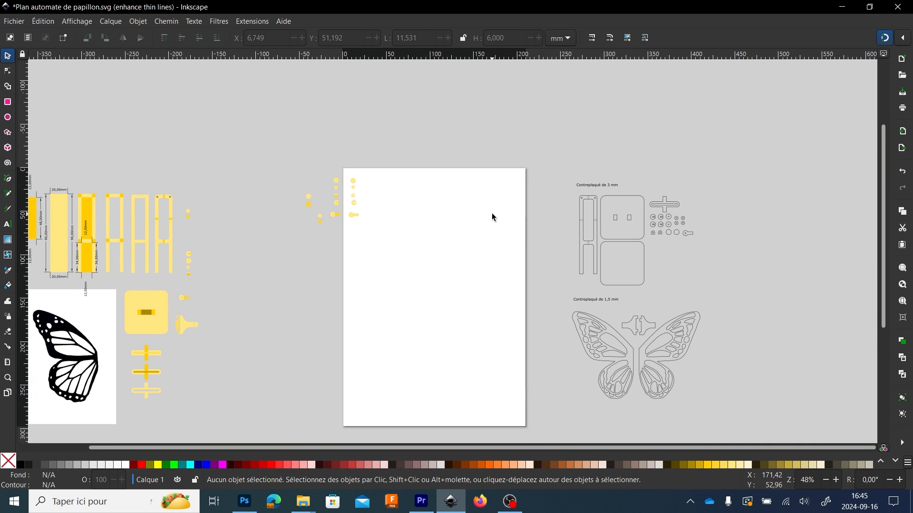
scroll(676, 208, "up", 5)
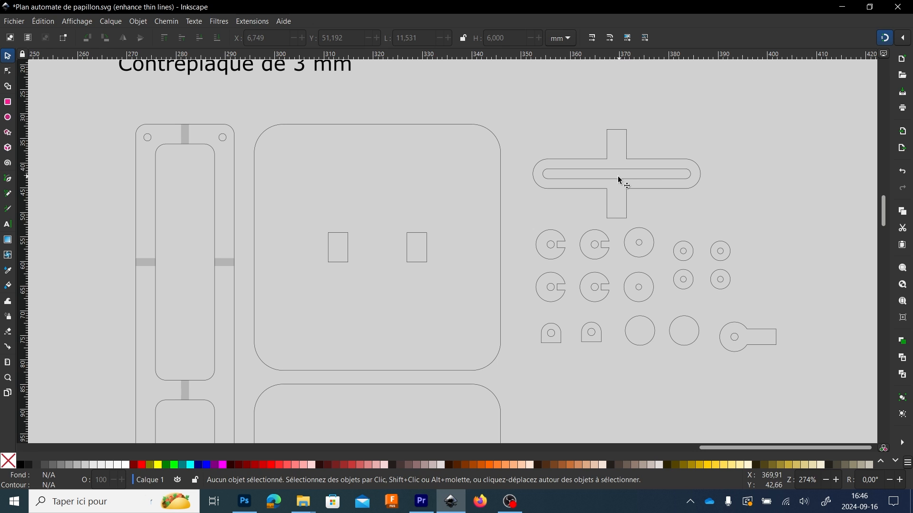
scroll(618, 176, "down", 5)
left_click_drag(420, 244, 815, 199)
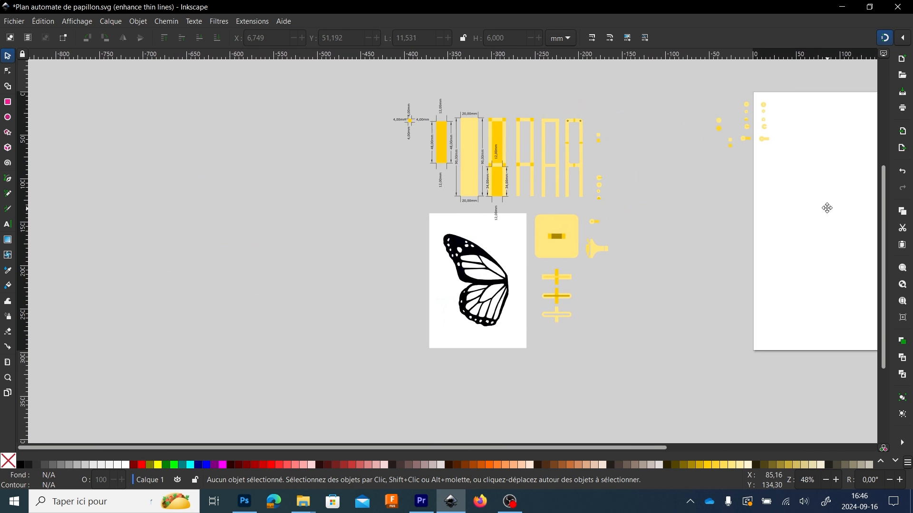
scroll(545, 292, "up", 5)
scroll(542, 266, "up", 2)
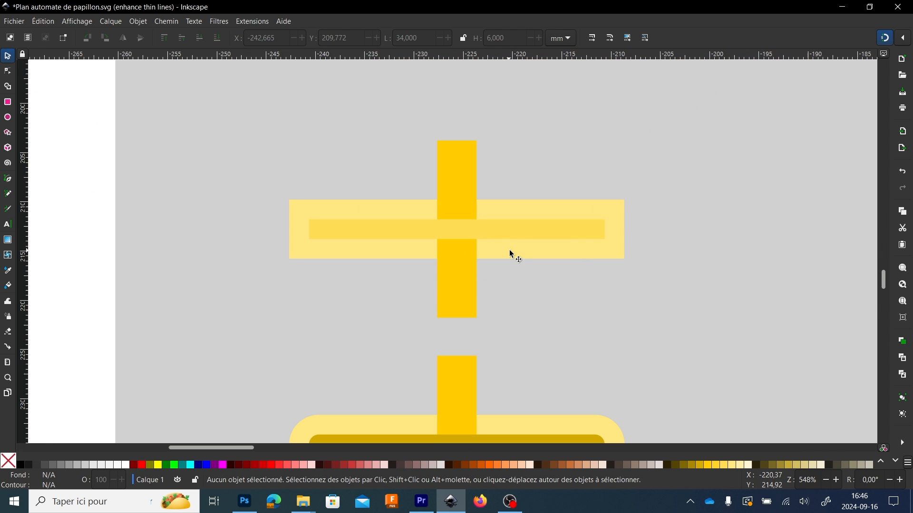
- Place a duplicate of the light 4 mm square in the empty area below the pair of squares beside the page
left_click(512, 253)
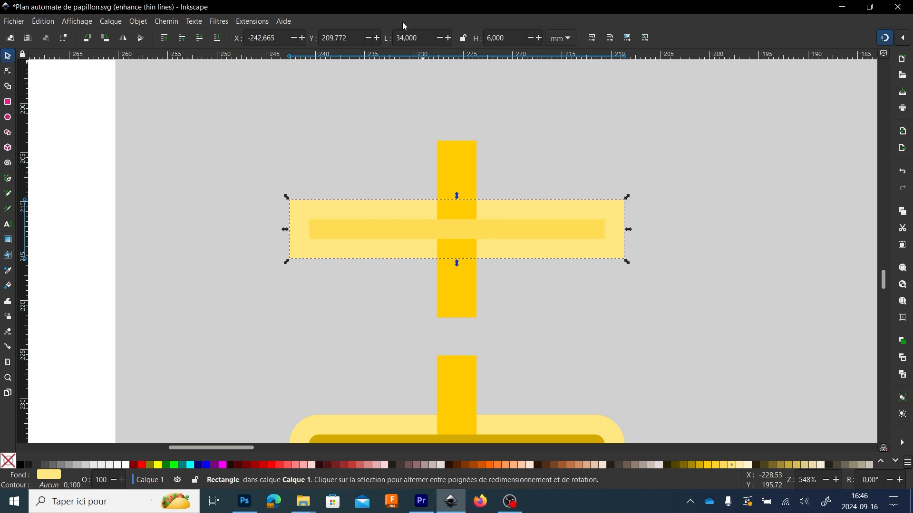
left_click(457, 168)
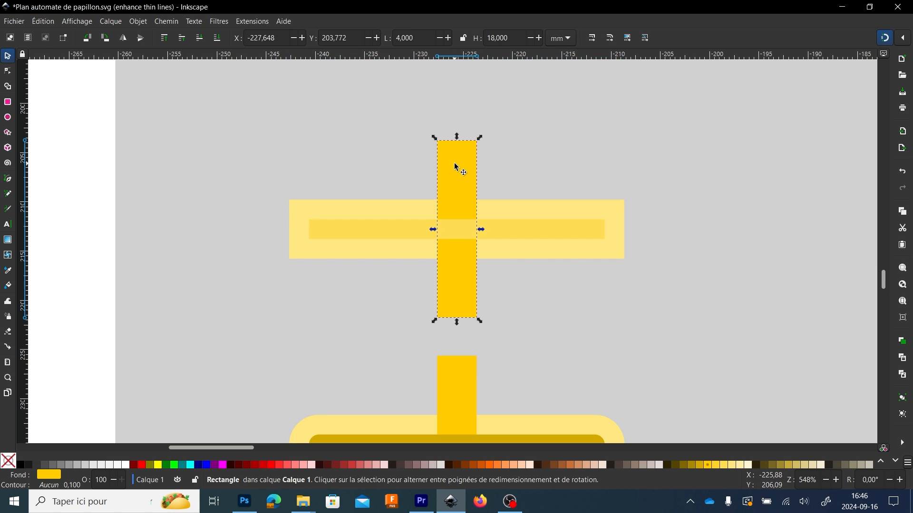
left_click(414, 235)
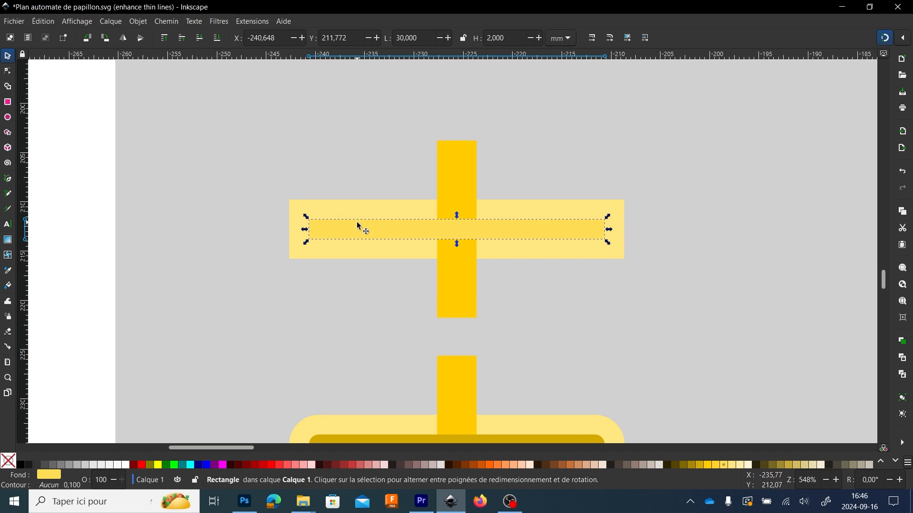
scroll(361, 224, "down", 1, "ctrl")
scroll(598, 220, "down", 5, "ctrl")
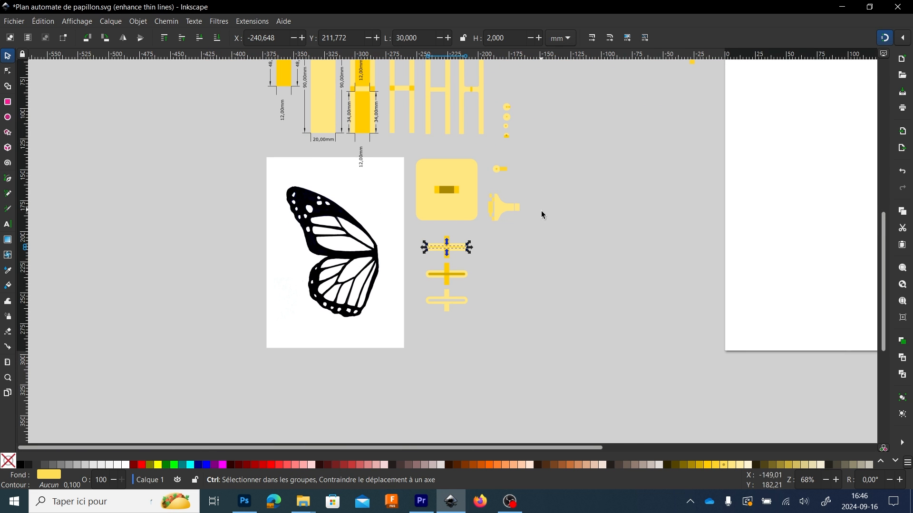
left_click_drag(541, 210, 530, 247)
left_click(681, 93)
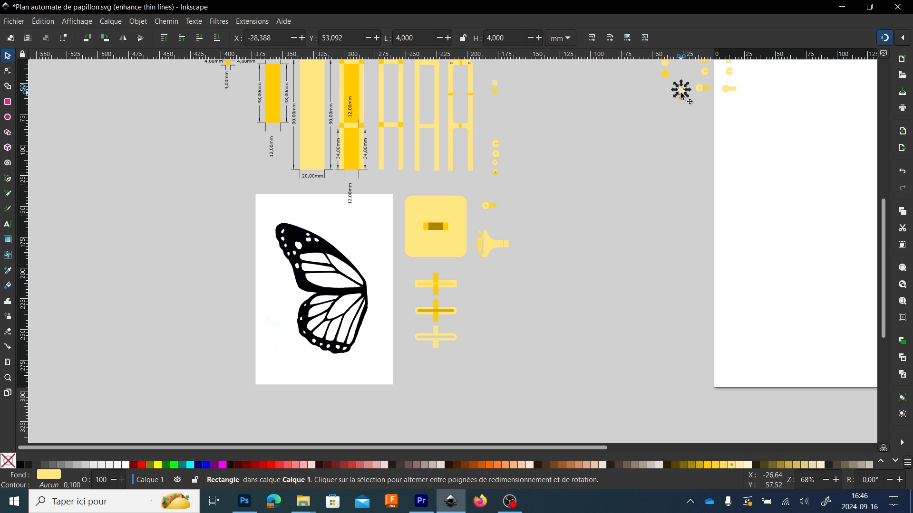
scroll(683, 92, "up", 4, "ctrl")
key("ctrl+d")
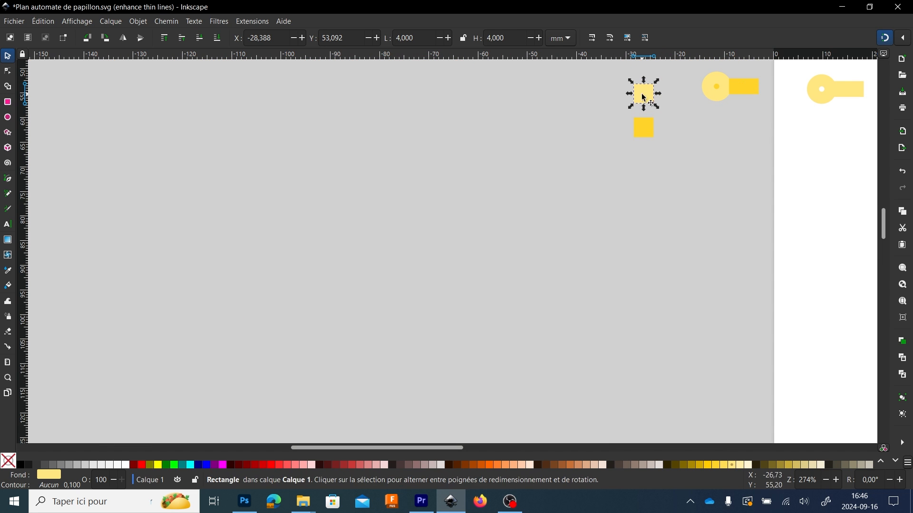
left_click_drag(643, 93, 638, 315)
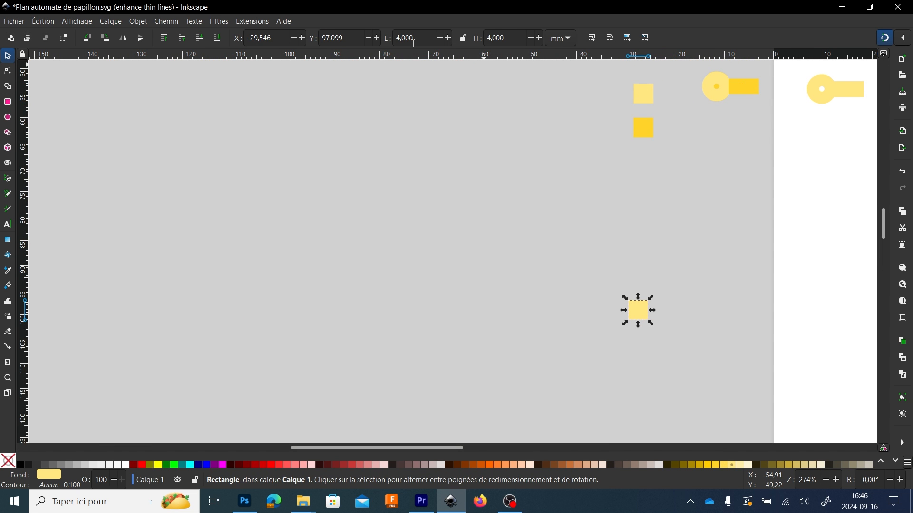
- Resize the duplicated light square to 34 mm wide by 6 mm high and shift the bar clear of the page's edge
left_click_drag(414, 42, 385, 37)
type("34")
key("Tab")
type("6")
key("Return")
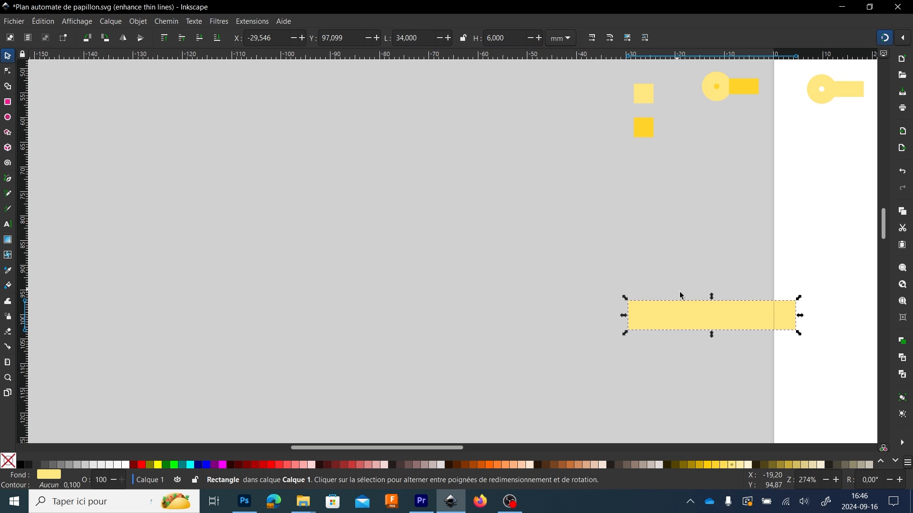
left_click_drag(688, 310, 600, 275)
left_click(493, 289)
- Check the reference cross part's inner slot rectangle, and place a copy of the darker 4 mm square beneath the light bar
scroll(494, 288, "down", 2)
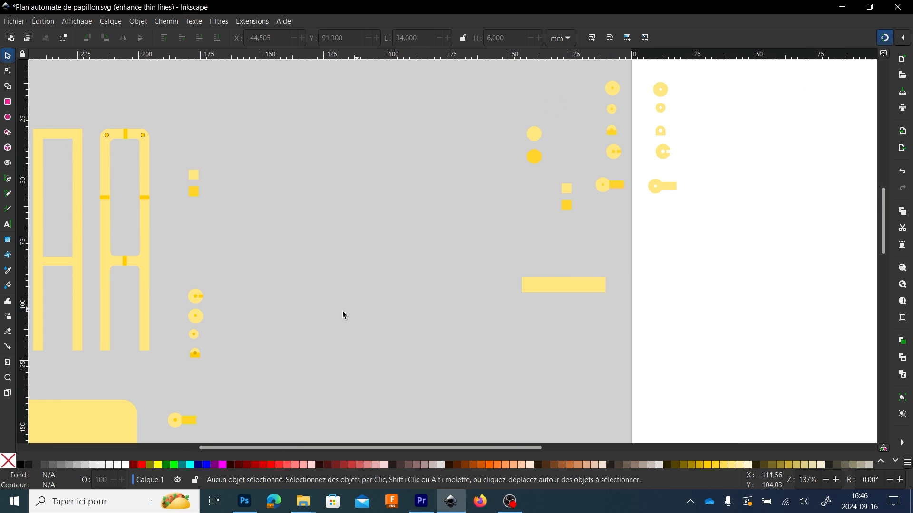
left_click_drag(343, 312, 471, 167)
scroll(262, 314, "down", 1)
left_click_drag(266, 322, 327, 250)
scroll(291, 320, "up", 3)
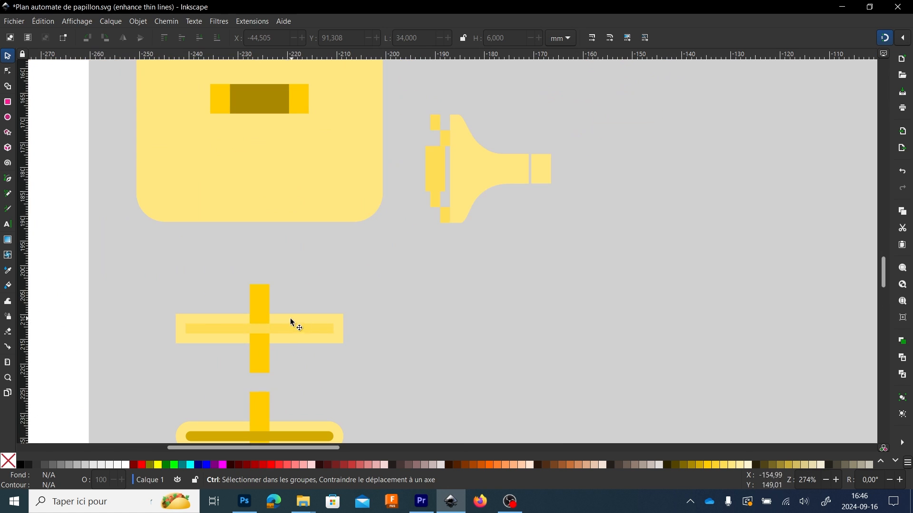
left_click(287, 333)
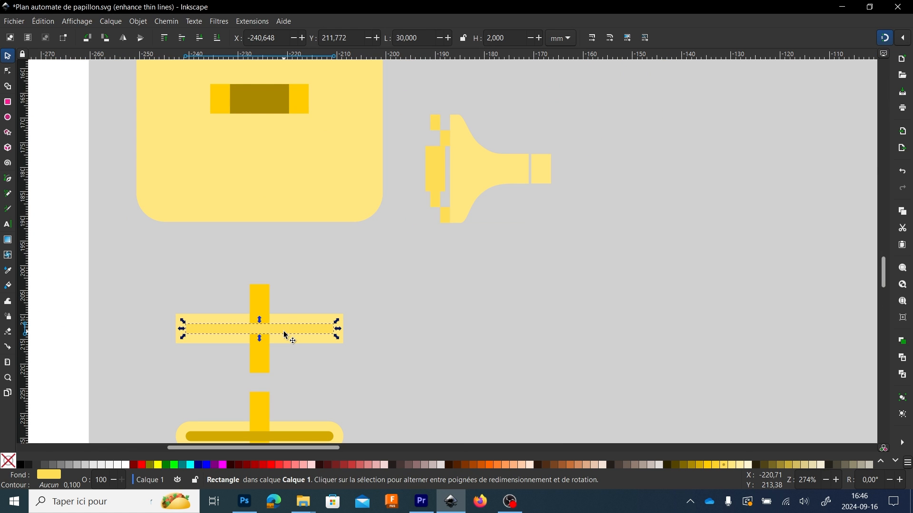
scroll(675, 228, "down", 2)
left_click_drag(774, 199, 353, 301)
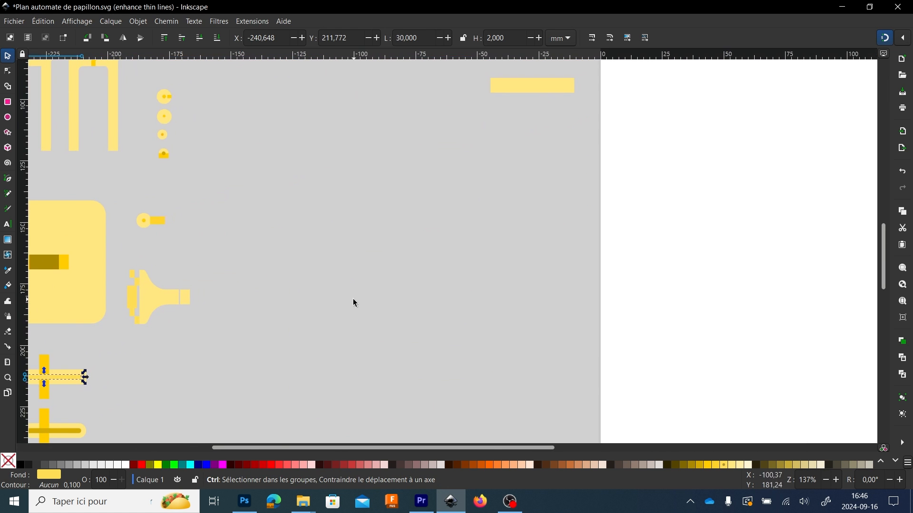
scroll(421, 195, "up", 2)
left_click_drag(421, 199, 347, 415)
scroll(377, 322, "up", 2)
scroll(377, 321, "down", 4)
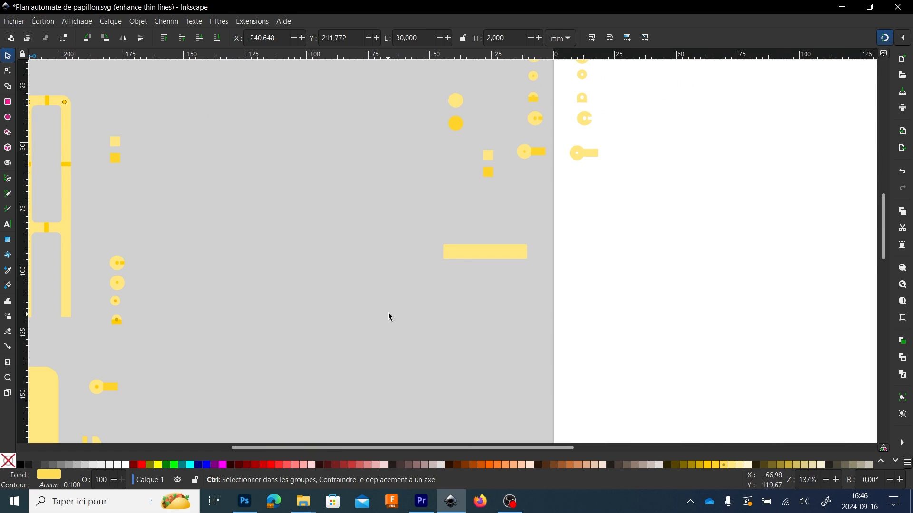
left_click(488, 172)
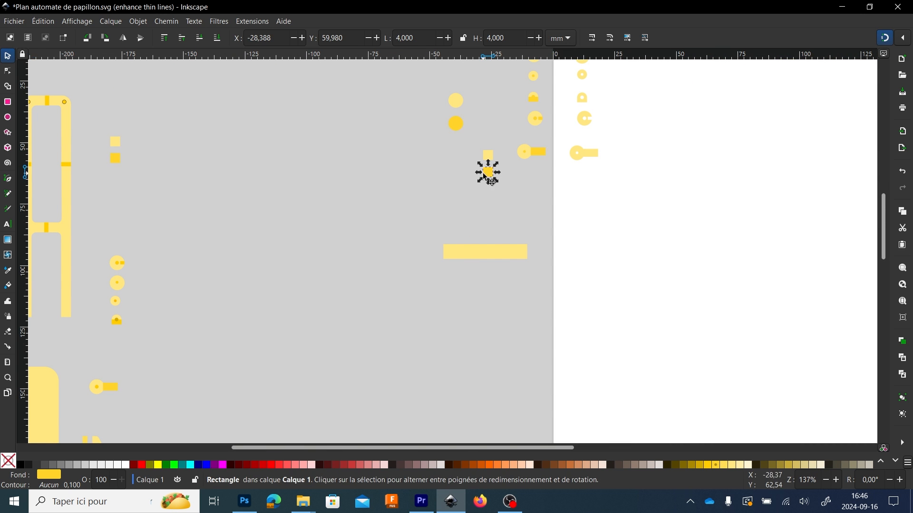
left_click_drag(488, 172, 478, 294)
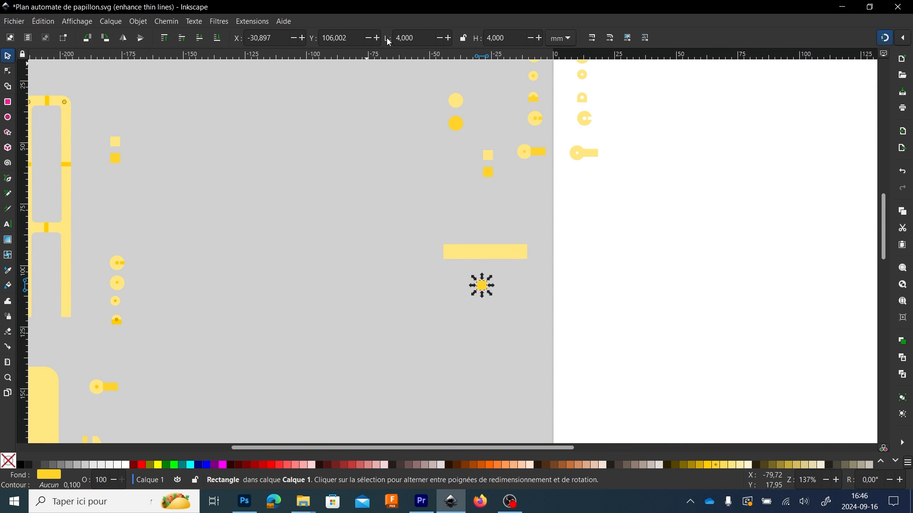
- Resize the copied darker square to 30 mm wide by 2 mm high
triple_click(415, 37)
type("30")
key("Tab")
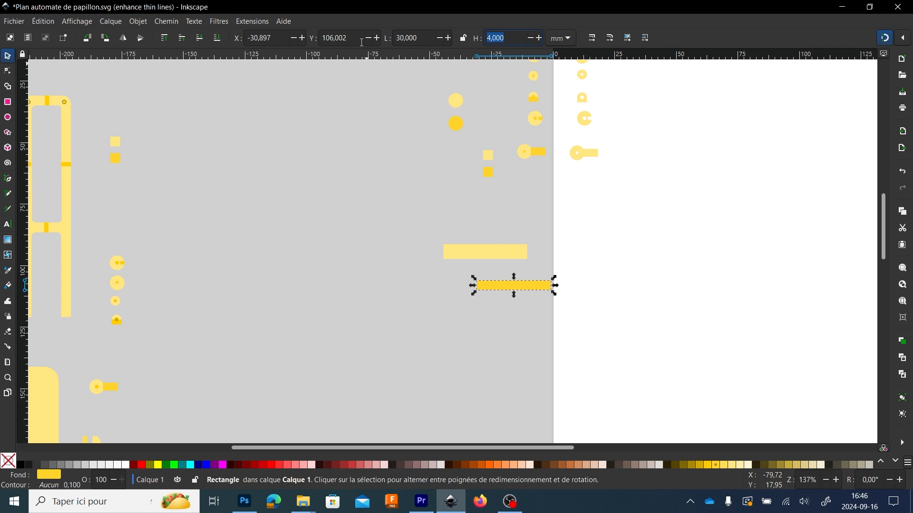
type("2")
key("Return")
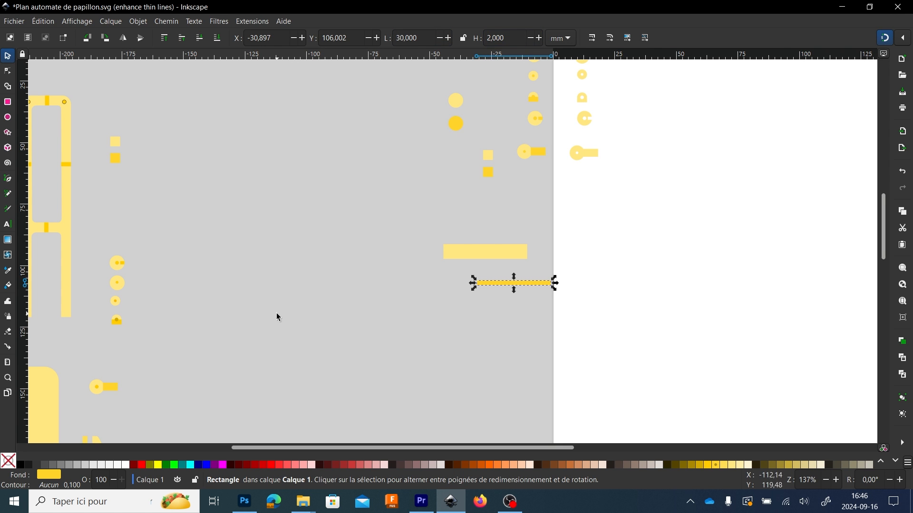
- Check the reference cross part's vertical rectangle, and place a duplicate of the darker 4 mm square below the thin bar
scroll(252, 308, "down", 1)
left_click_drag(253, 308, 547, 144)
scroll(346, 318, "up", 3)
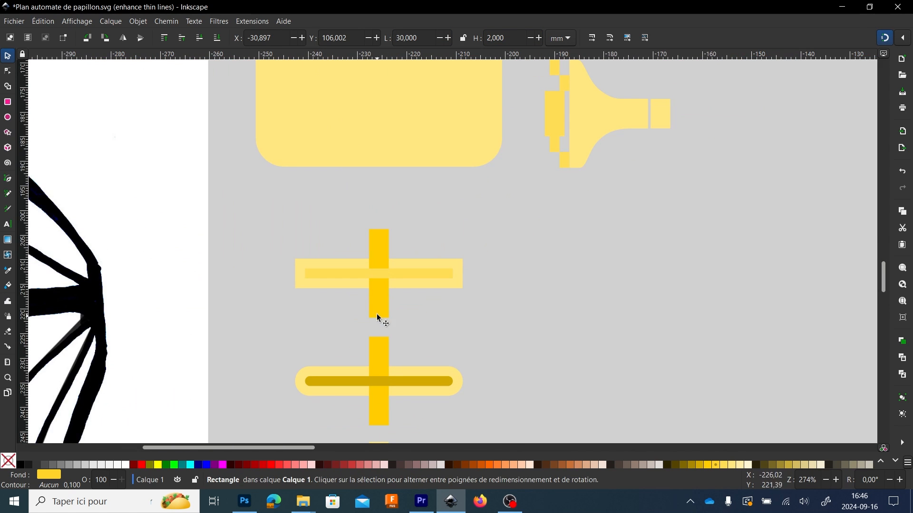
left_click(383, 310)
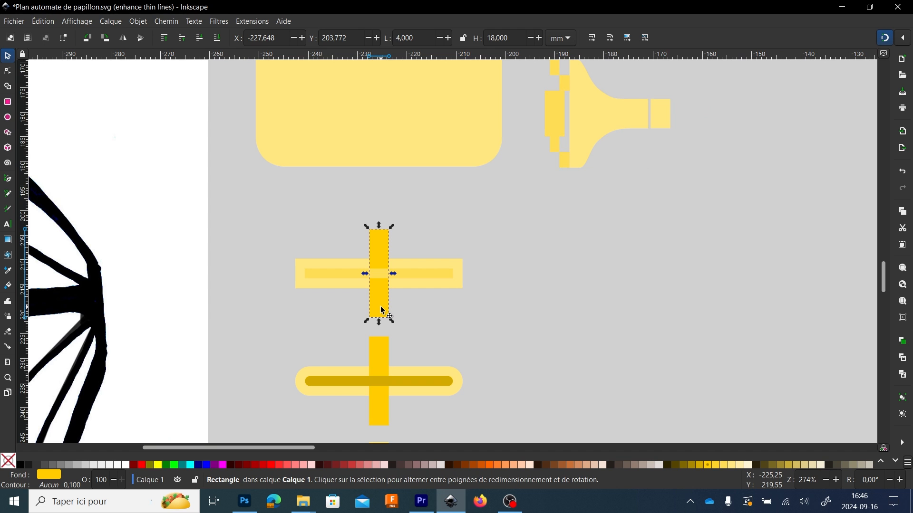
scroll(380, 304, "down", 2)
left_click_drag(704, 251, 286, 332)
left_click_drag(468, 176, 458, 338)
left_click(441, 160)
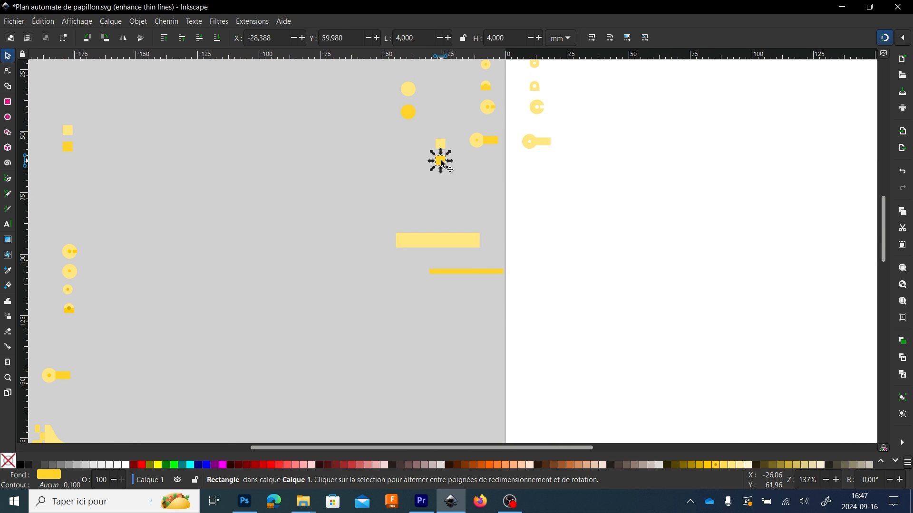
key("ctrl+d")
left_click_drag(442, 163, 451, 329)
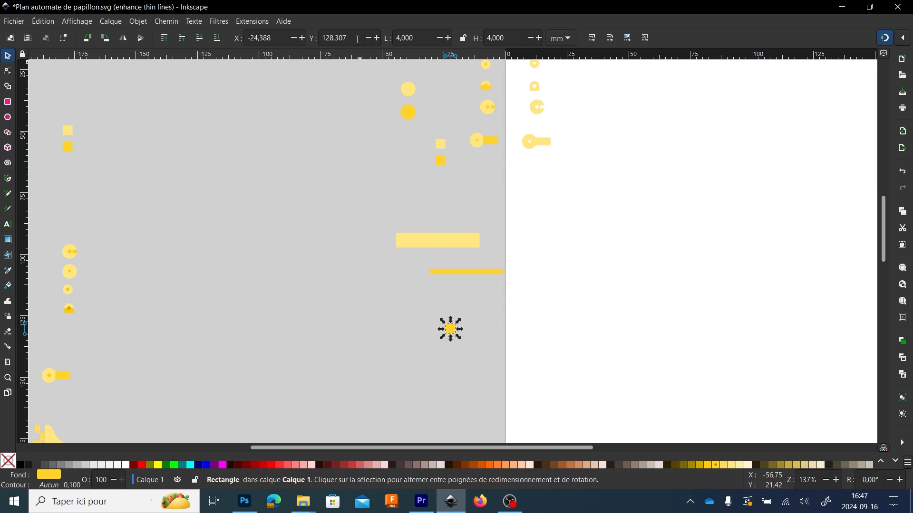
- Set the duplicated square's height to 18 mm and give it a darker golden fill
triple_click(486, 42)
type("18")
key("Return")
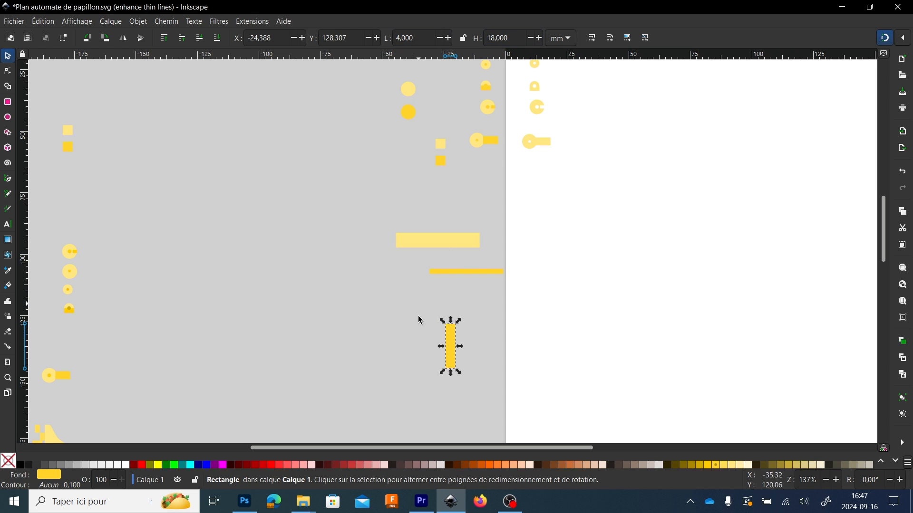
left_click(699, 464)
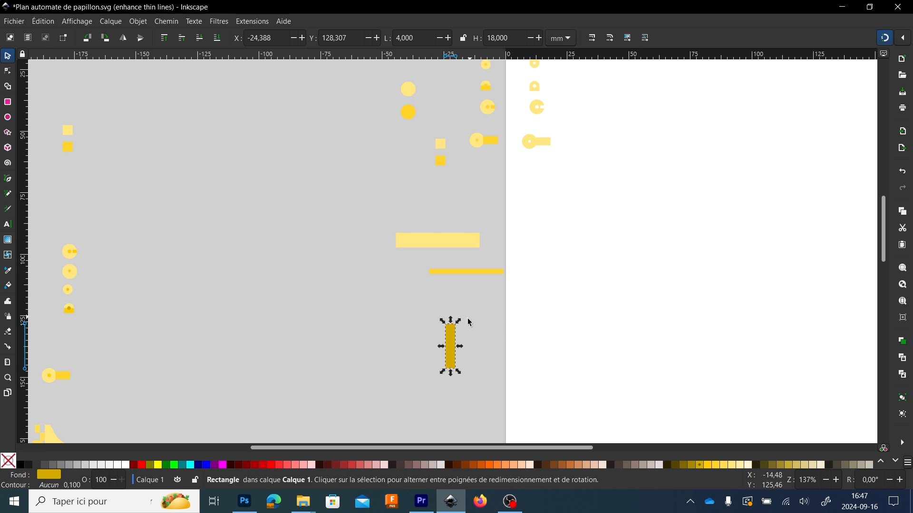
- Move the vertical bar closer to the other bars and shift the thin bar away from the page's edge beneath the light bar
scroll(442, 319, "up", 2, "ctrl")
left_click_drag(424, 337, 419, 249)
left_click_drag(503, 259, 498, 321)
left_click_drag(460, 263, 406, 244)
scroll(415, 225, "up", 1)
- Round the ends of the light 34 × 6 mm bar fully with a 3 mm corner radius
left_click(408, 196)
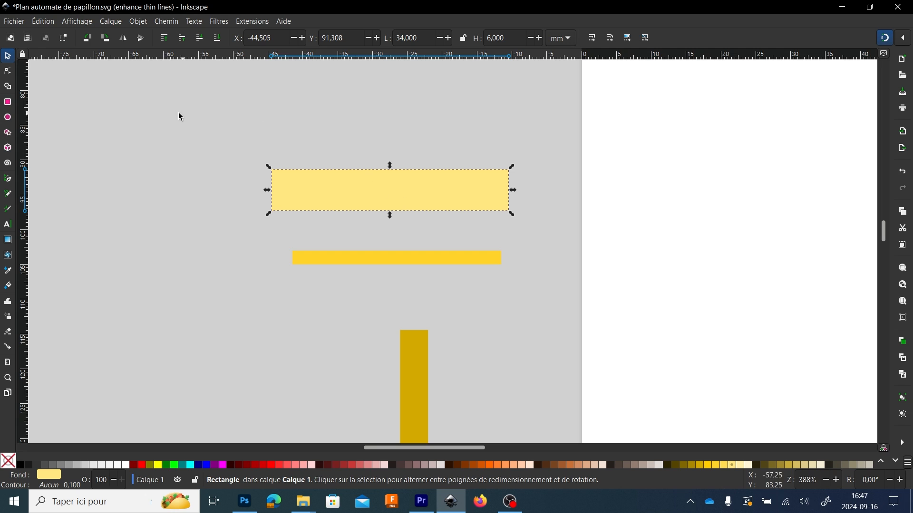
left_click(9, 105)
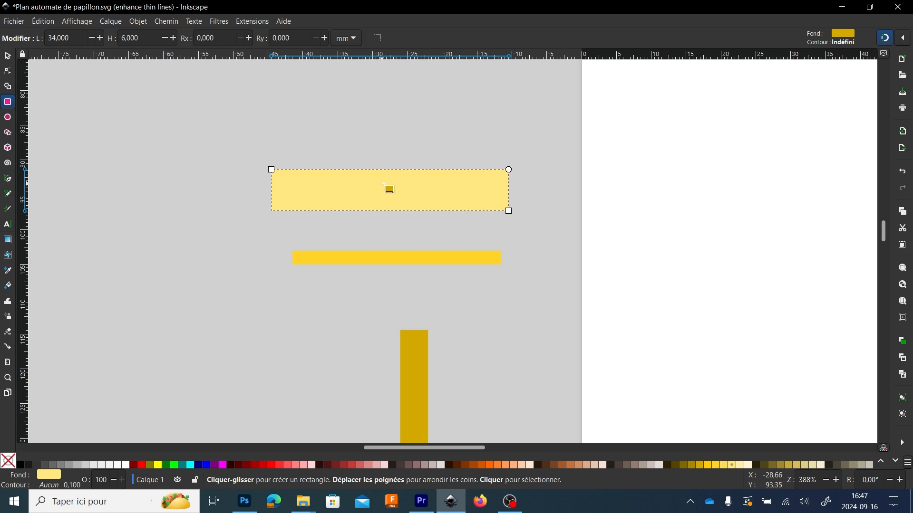
left_click_drag(509, 170, 515, 200)
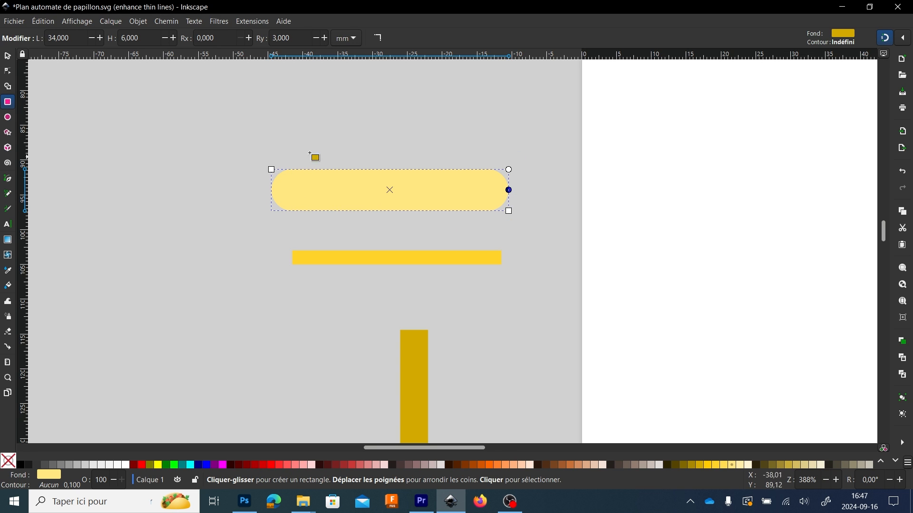
key("s")
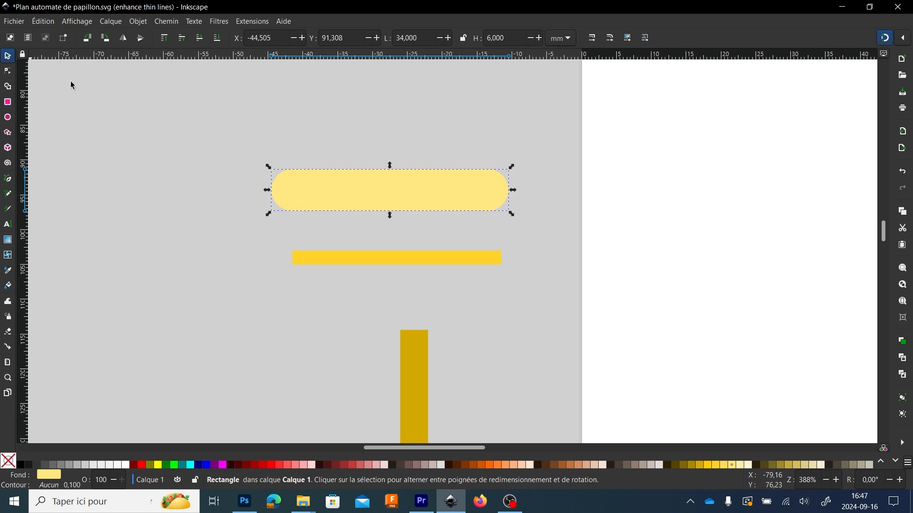
- Round the ends of the thin 30 × 2 mm bar fully with a 1 mm corner radius
left_click(359, 258)
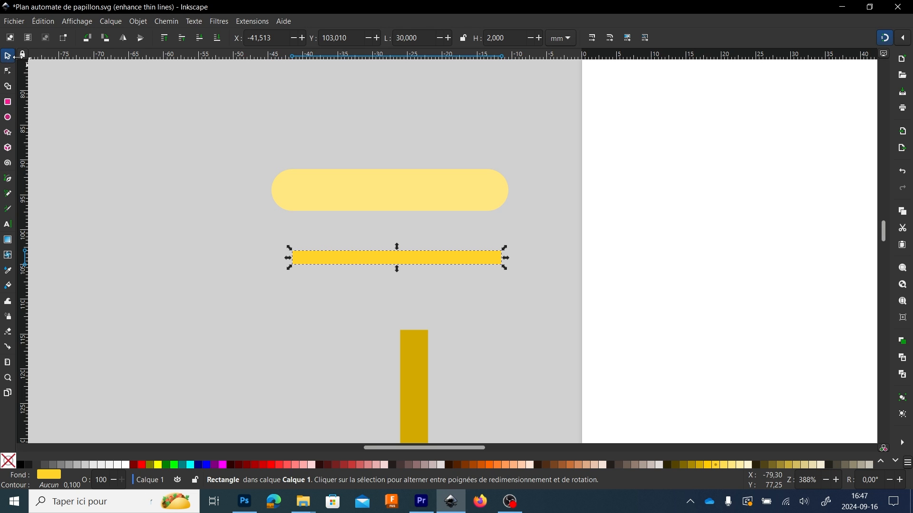
left_click(8, 103)
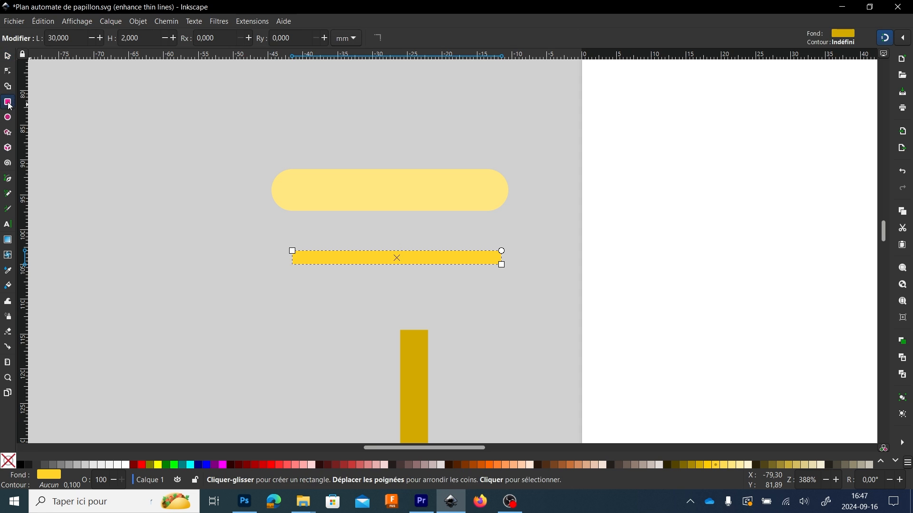
left_click_drag(504, 268, 505, 273)
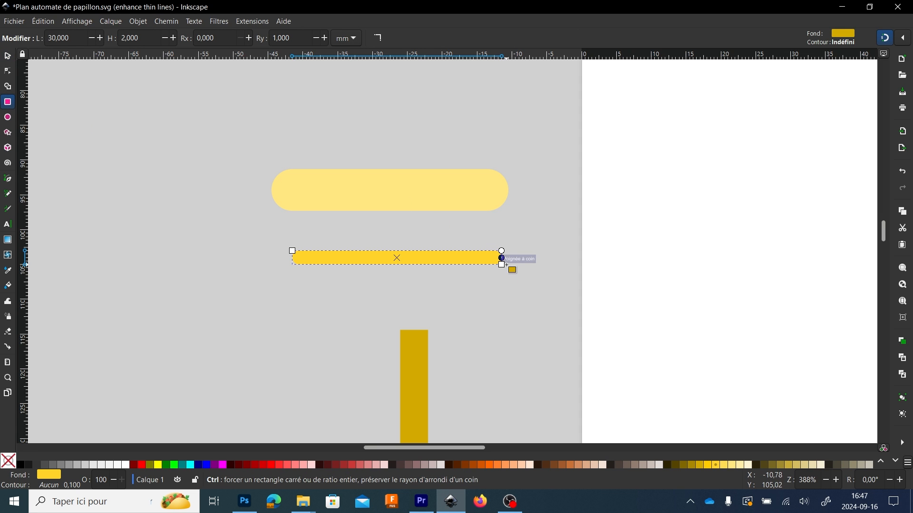
scroll(504, 263, "up", 7)
left_click_drag(470, 206, 480, 245)
scroll(393, 198, "down", 3)
scroll(394, 199, "down", 4)
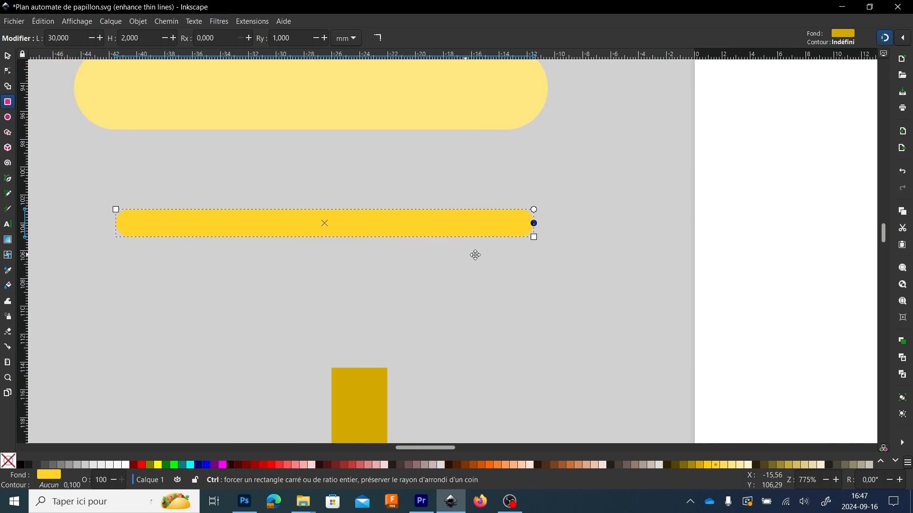
left_click(8, 57)
- Centre the thin rounded bar inside the light rounded bar
scroll(106, 173, "down", 2)
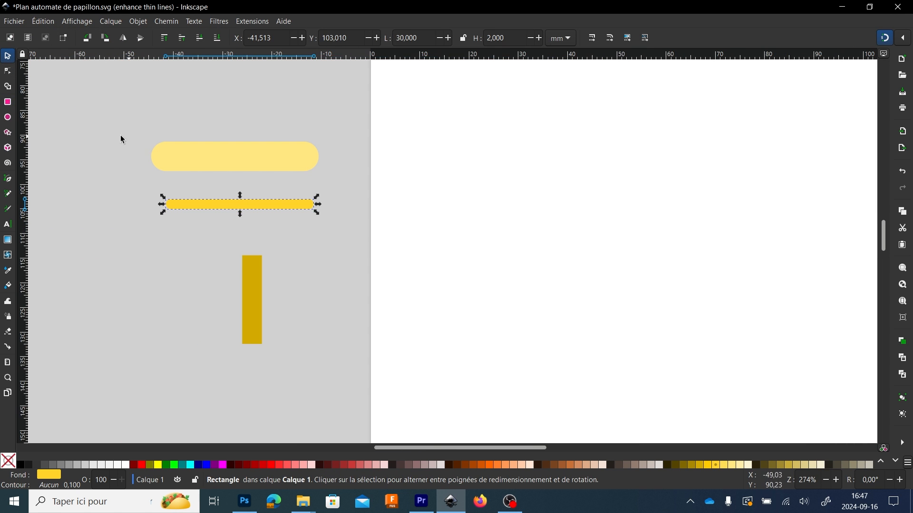
left_click_drag(81, 120, 146, 152)
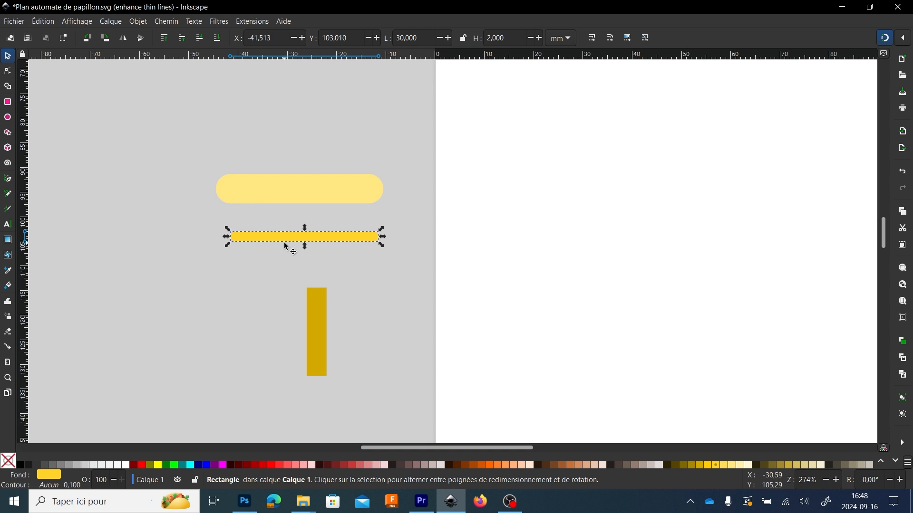
left_click_drag(285, 233, 281, 188)
scroll(280, 188, "up", 2)
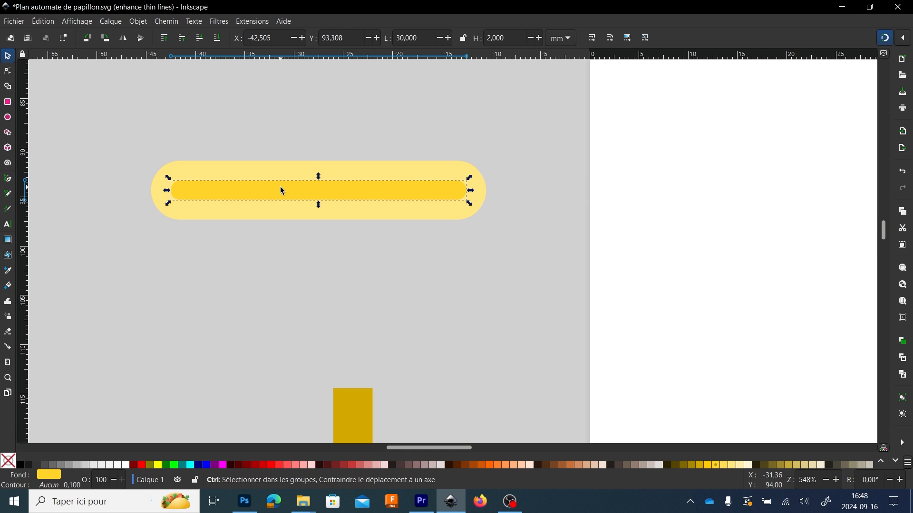
left_click(278, 191)
scroll(290, 206, "down", 2)
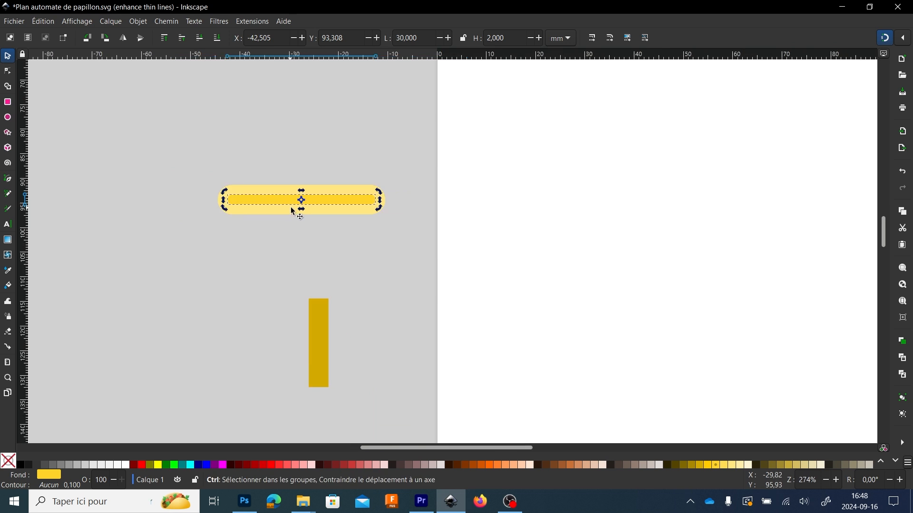
- Centre the vertical 4 × 18 mm bar over the two rounded horizontal bars to form a cross
scroll(396, 296, "down", 1)
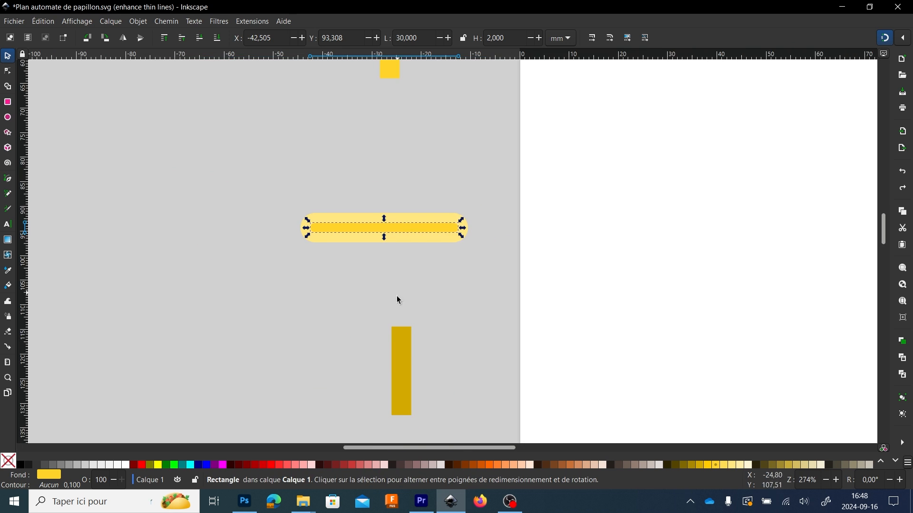
left_click(407, 346)
left_click_drag(406, 385, 355, 239)
scroll(408, 259, "up", 2)
left_click(404, 252)
scroll(407, 255, "down", 4)
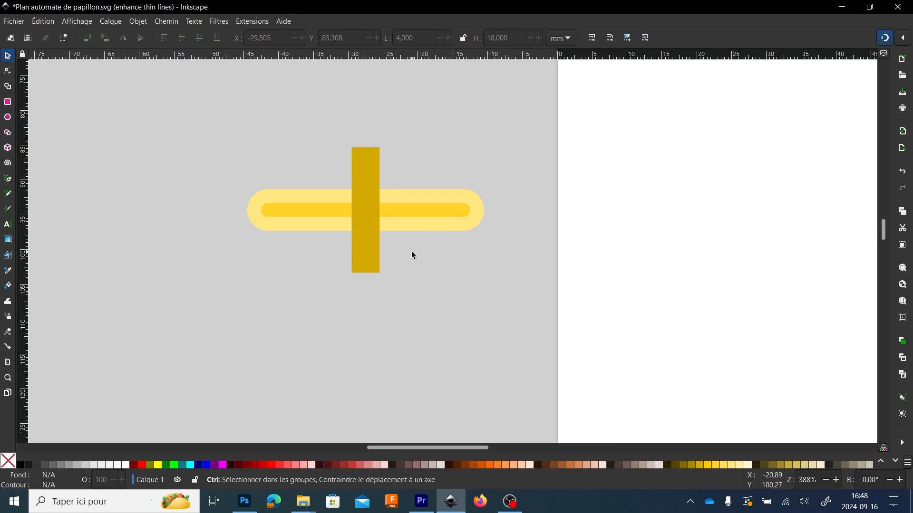
- Duplicate the three bars of the cross so that one set lies on the page and the other beside it
left_click_drag(439, 312, 318, 220)
left_click_drag(354, 254, 479, 219)
key("ctrl+d")
scroll(481, 213, "up", 2)
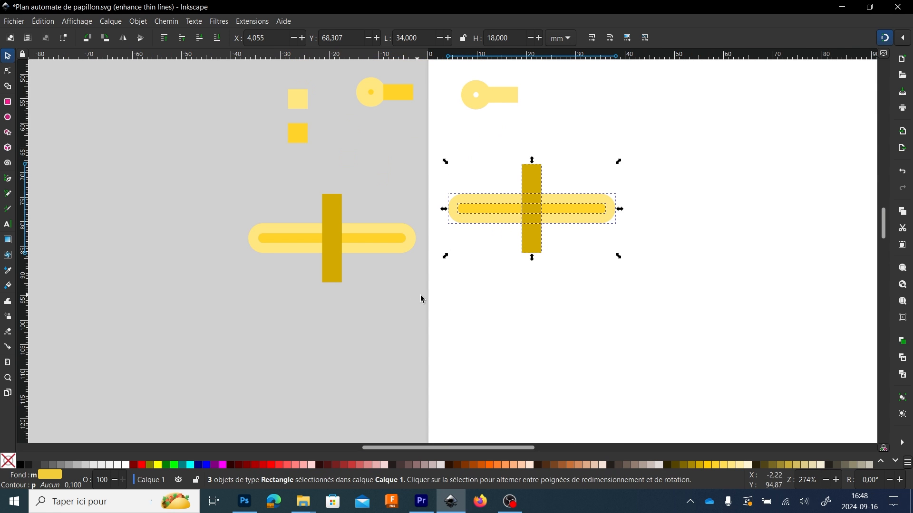
- Shift the set of three bars beside the page up, roughly level with the copy on the page
left_click_drag(427, 296, 245, 188)
left_click_drag(331, 208, 336, 177)
left_click(577, 276)
- Unite the light rounded bar and the vertical bar on the page into a single cross shape
scroll(586, 237, "up", 2)
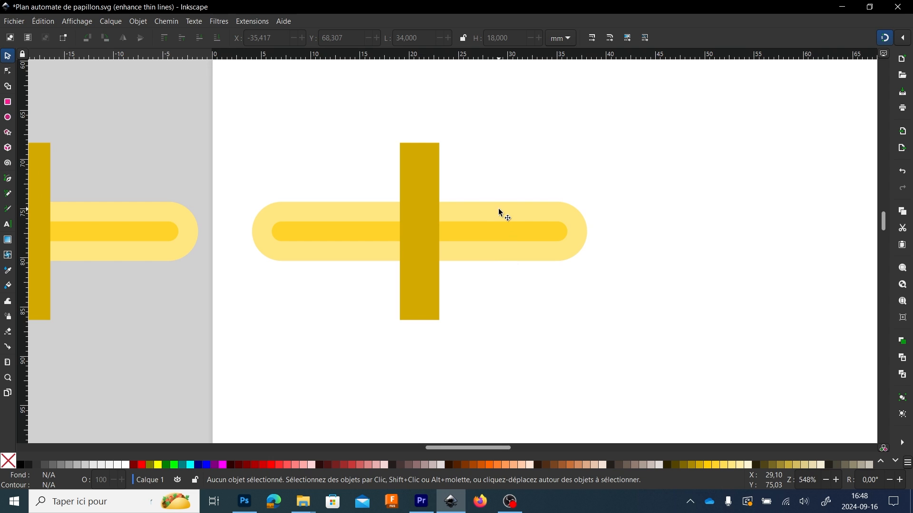
left_click(499, 212)
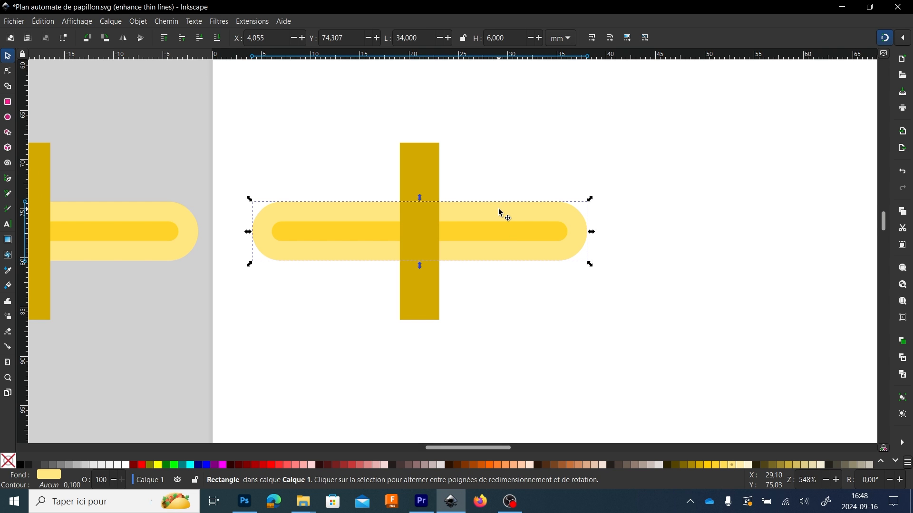
key("shift")
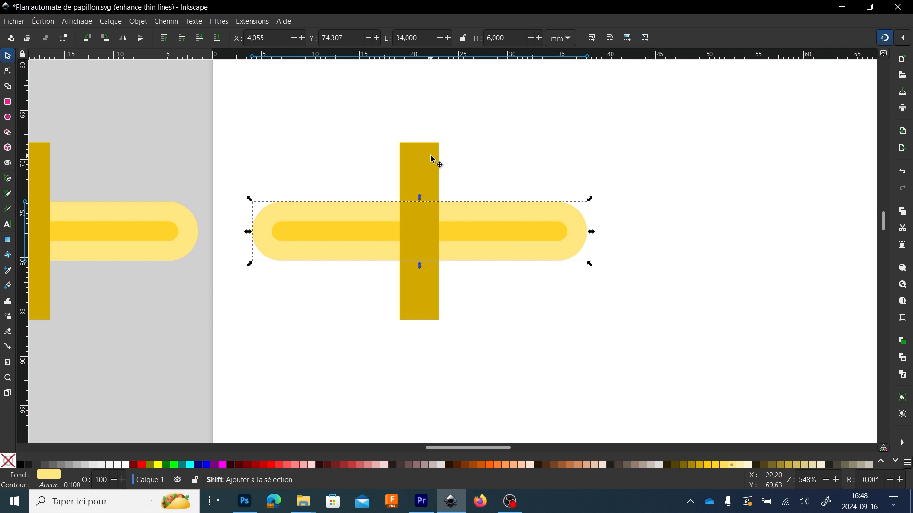
left_click(431, 159, "shift")
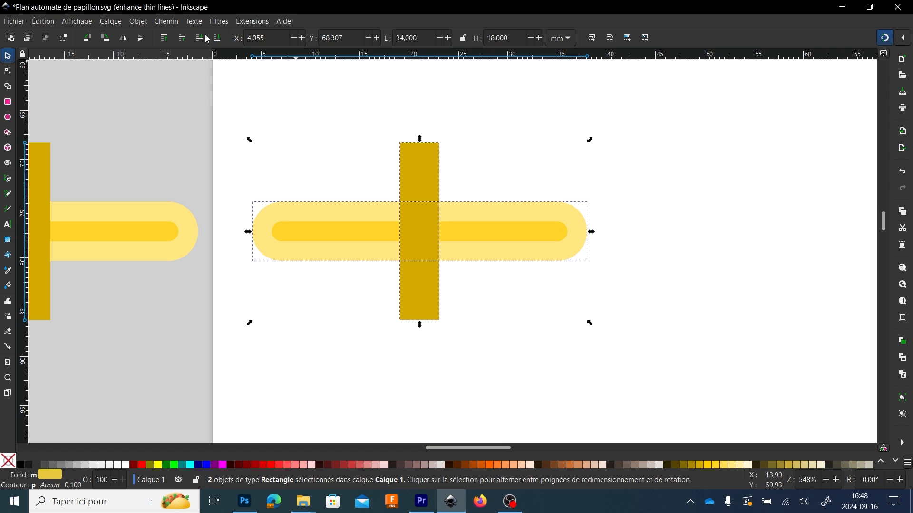
left_click(167, 21)
left_click(168, 77)
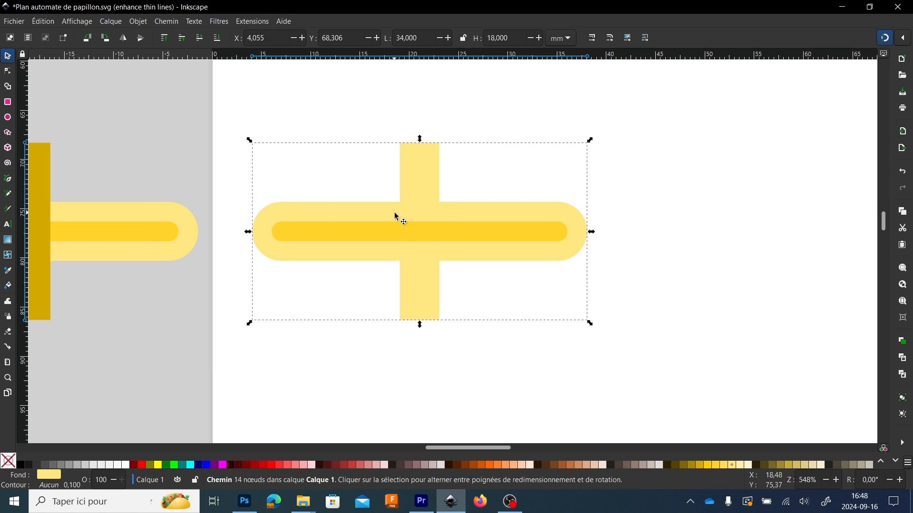
- Subtract the thin rounded bar from the cross with Difference to cut its long slot
key("shift")
left_click(409, 237, "shift")
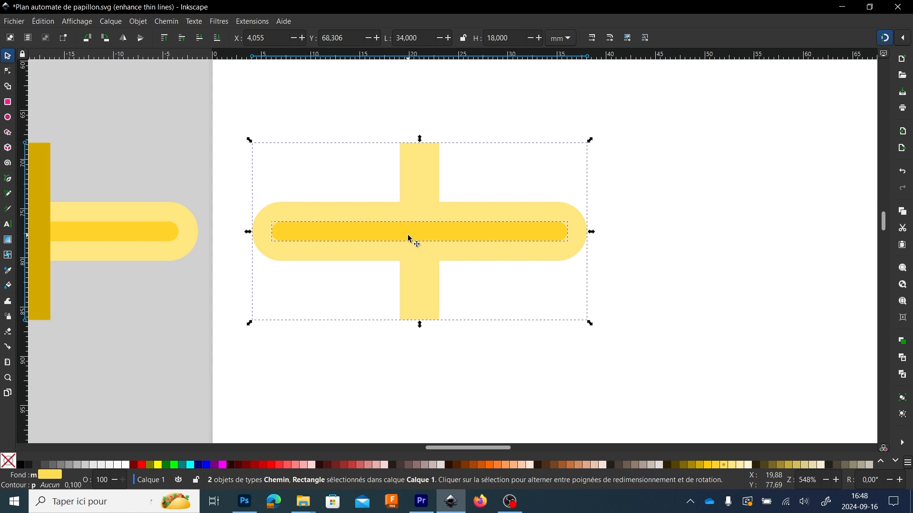
left_click(166, 21)
left_click(183, 90)
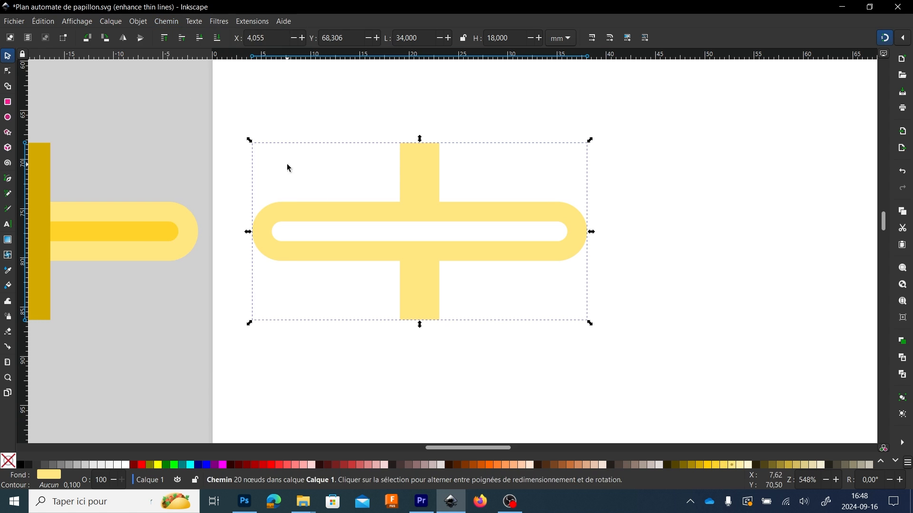
- Move the slotted cross slightly on the page, to about X 4.8 mm and Y 69.3 mm
left_click(274, 181)
scroll(280, 190, "down", 4)
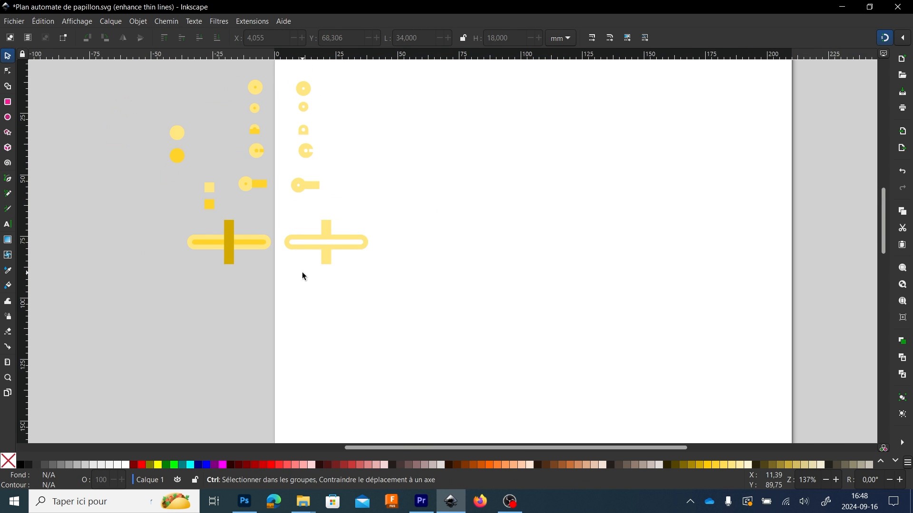
left_click_drag(370, 235, 372, 239)
- Examine the size of the plain rounded square plate in the 3 mm plywood reference plan and view the finished construction shapes
scroll(564, 298, "down", 3)
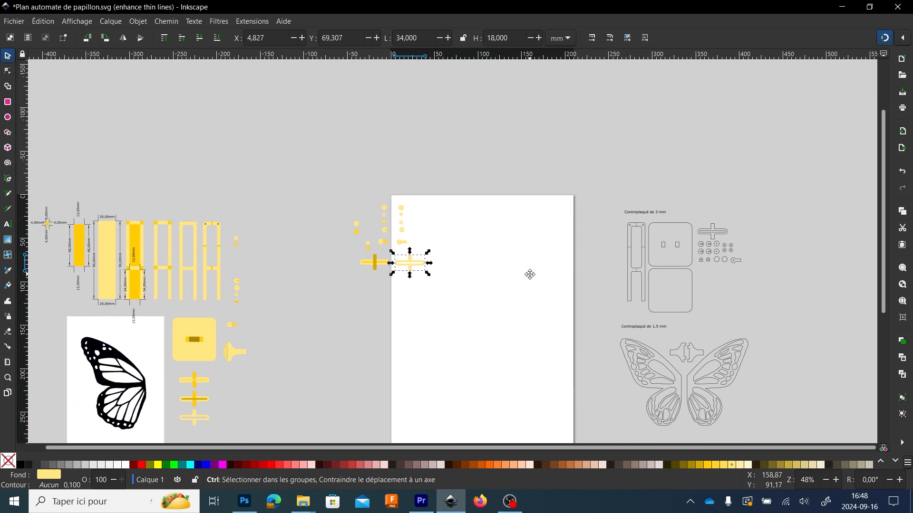
scroll(654, 289, "up", 1)
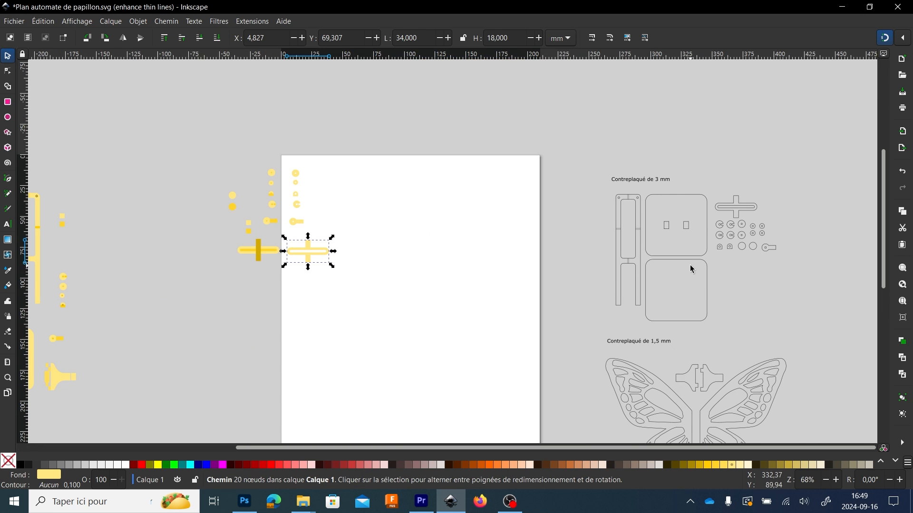
scroll(691, 269, "up", 1, "ctrl")
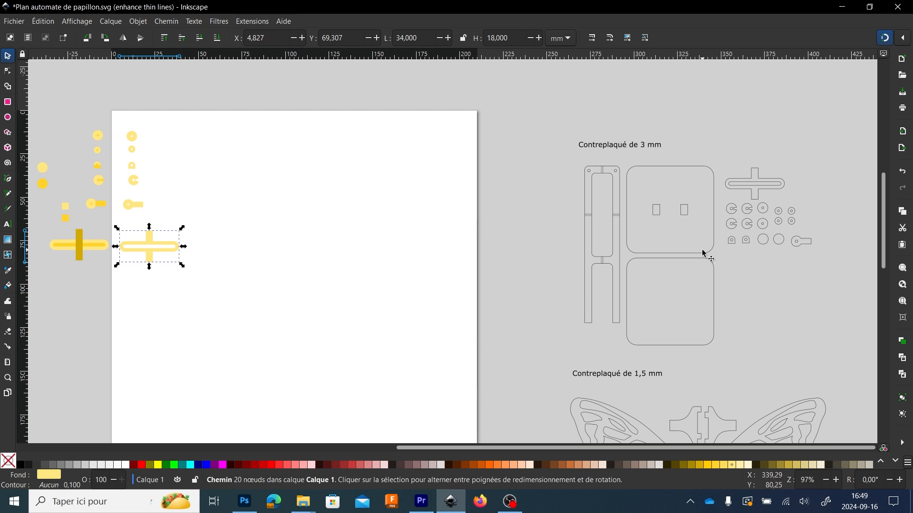
left_click(687, 265)
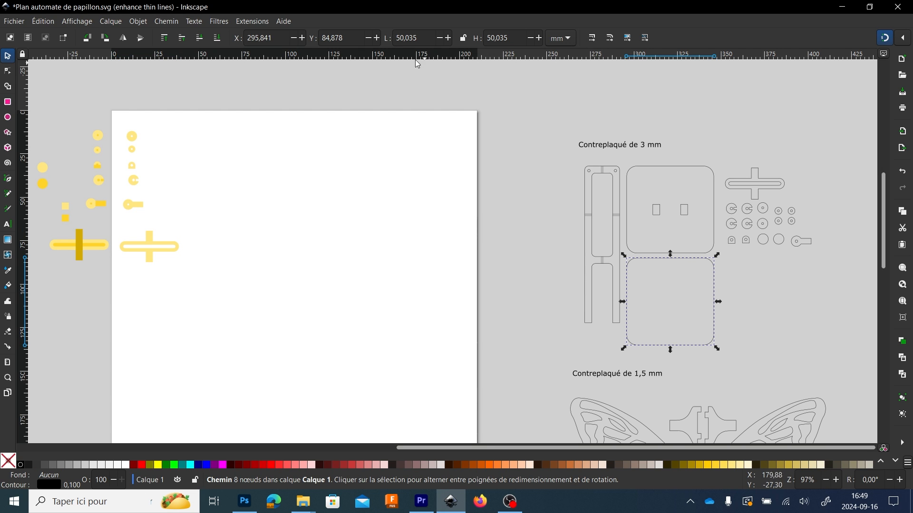
scroll(407, 200, "down", 1, "ctrl")
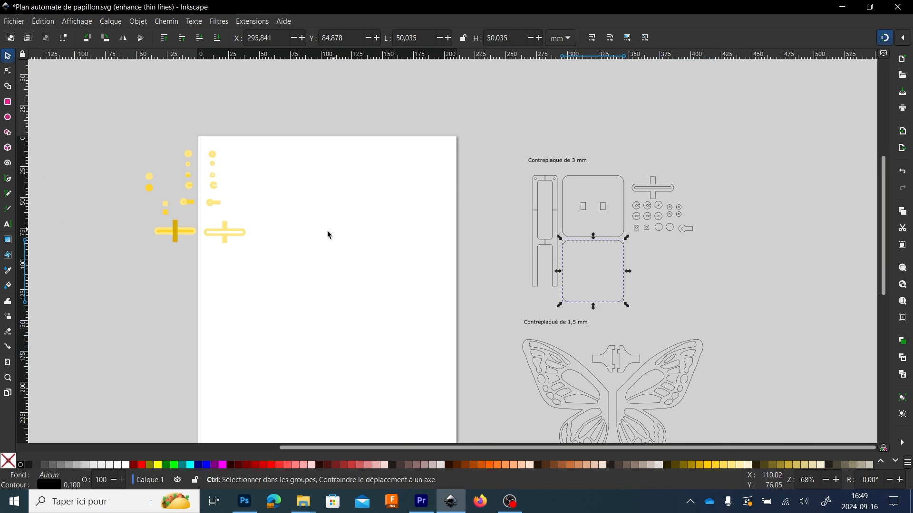
left_click_drag(328, 234, 461, 184)
scroll(426, 229, "down", 1, "ctrl")
left_click_drag(407, 234, 439, 235)
scroll(286, 218, "left", 2)
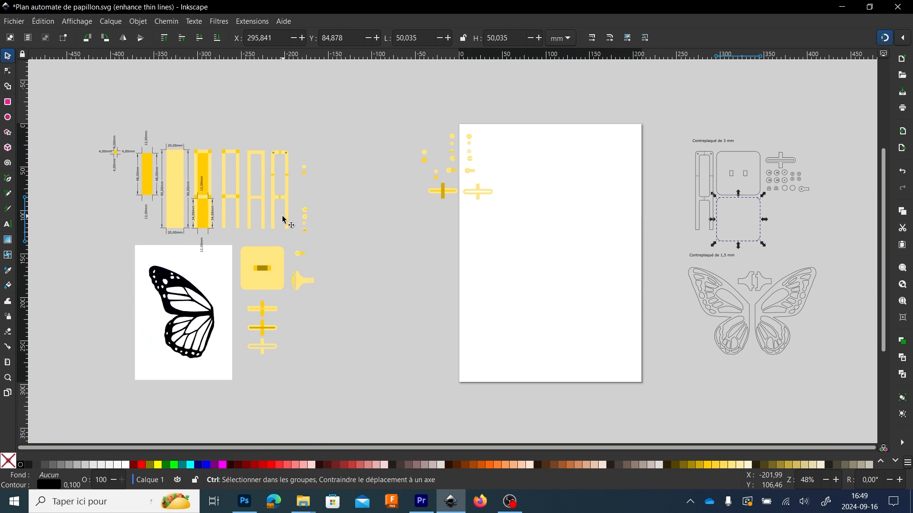
- Duplicate the light 4 mm square and place the copy beneath the cross's construction bars beside the page
scroll(286, 217, "up", 1, "ctrl")
left_click_drag(408, 189, 298, 258)
scroll(383, 233, "up", 2, "ctrl")
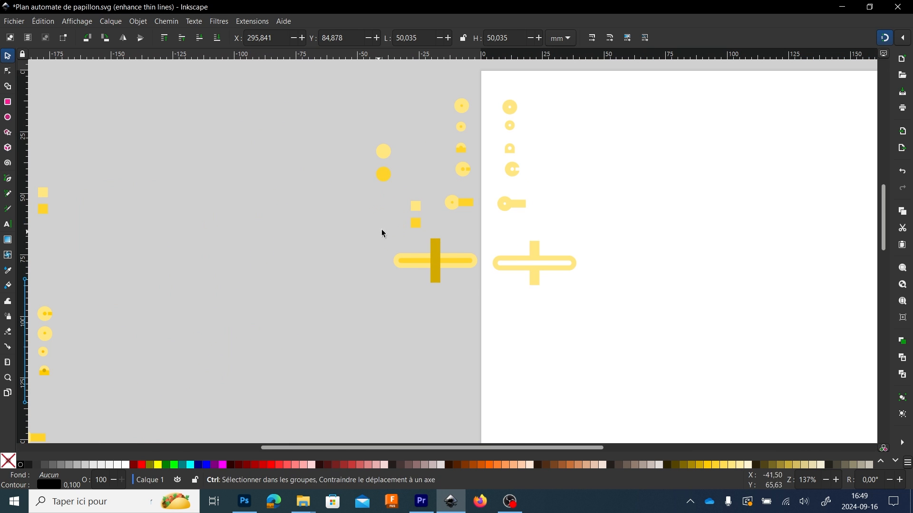
left_click(416, 206)
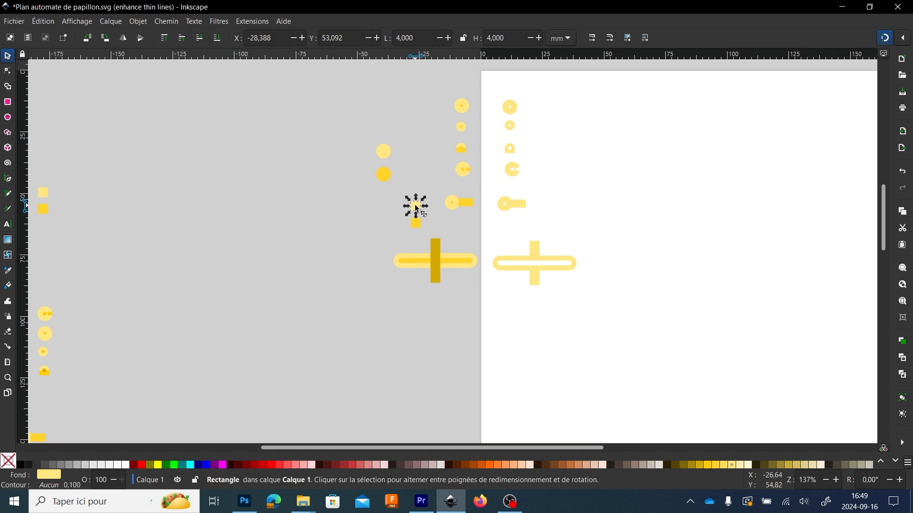
left_click_drag(417, 208, 413, 359)
scroll(413, 360, "down", 2, "ctrl")
scroll(413, 360, "up", 1, "ctrl")
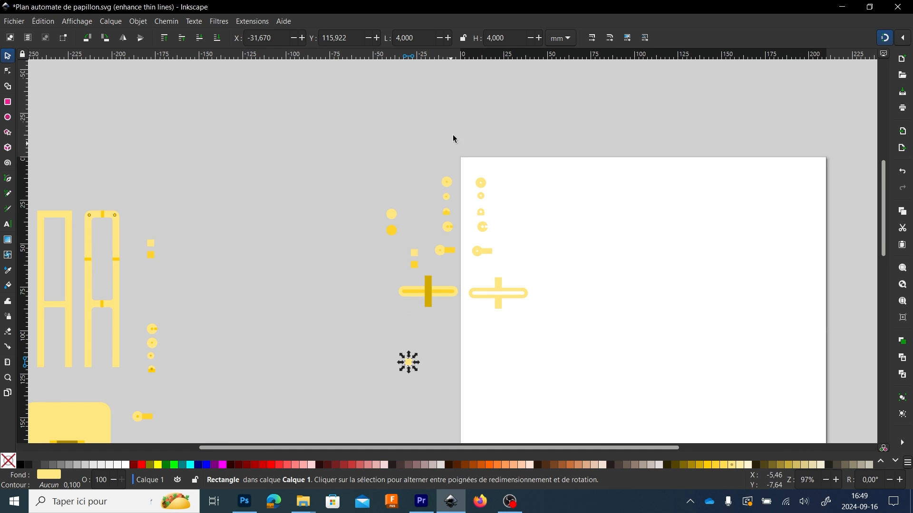
- Resize the copied square to 50 × 50 mm and move it just outside the page, beneath the cross's construction bars
left_click_drag(414, 37, 383, 36)
type("50")
key("Tab")
type("50")
key("Return")
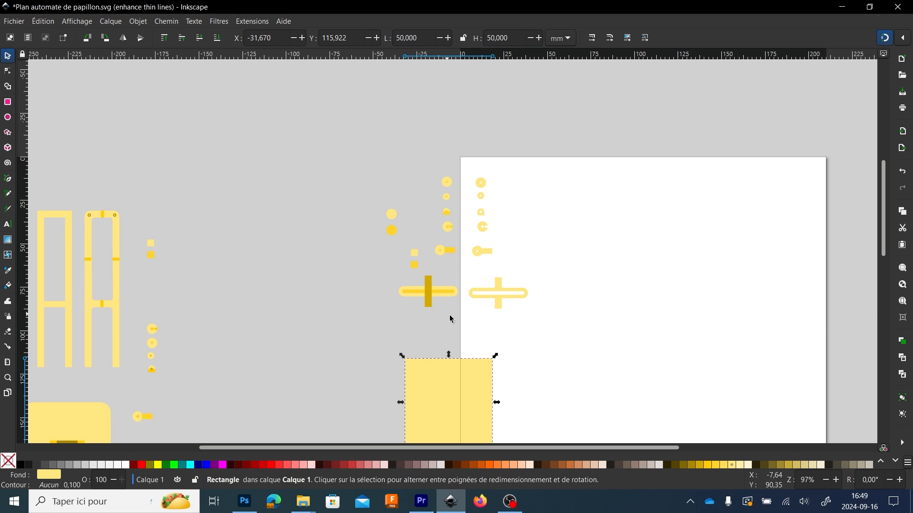
scroll(451, 319, "down", 1, "ctrl")
left_click_drag(411, 295, 380, 273)
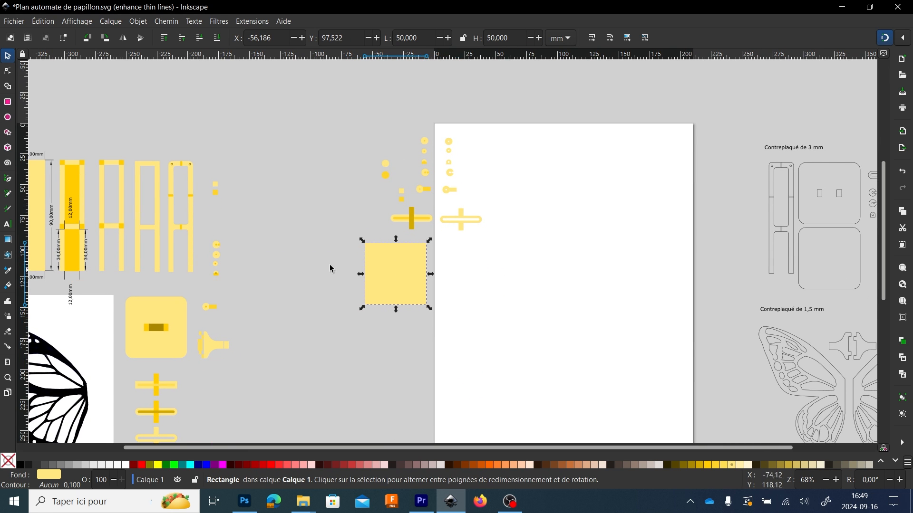
- Round the corners of the 50 mm square with a radius of about 4.3 mm
left_click(8, 103)
scroll(389, 248, "up", 4, "ctrl")
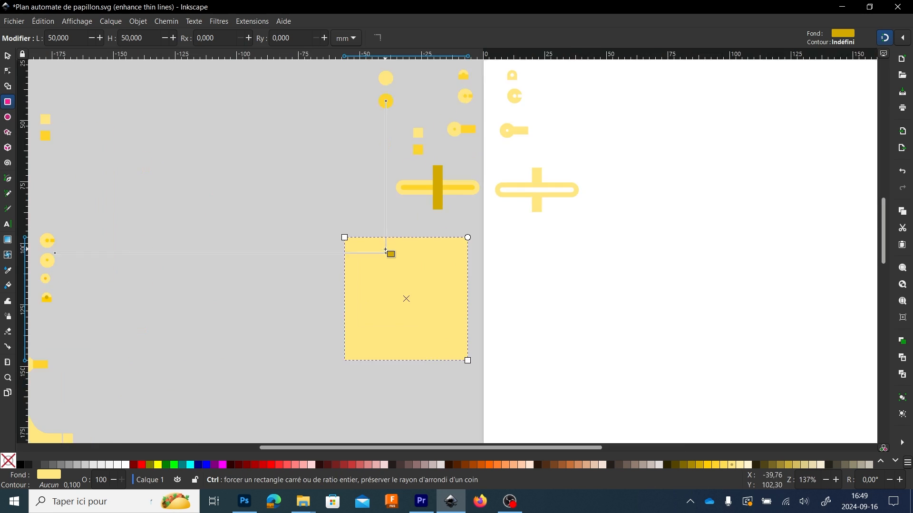
left_click_drag(527, 226, 537, 248)
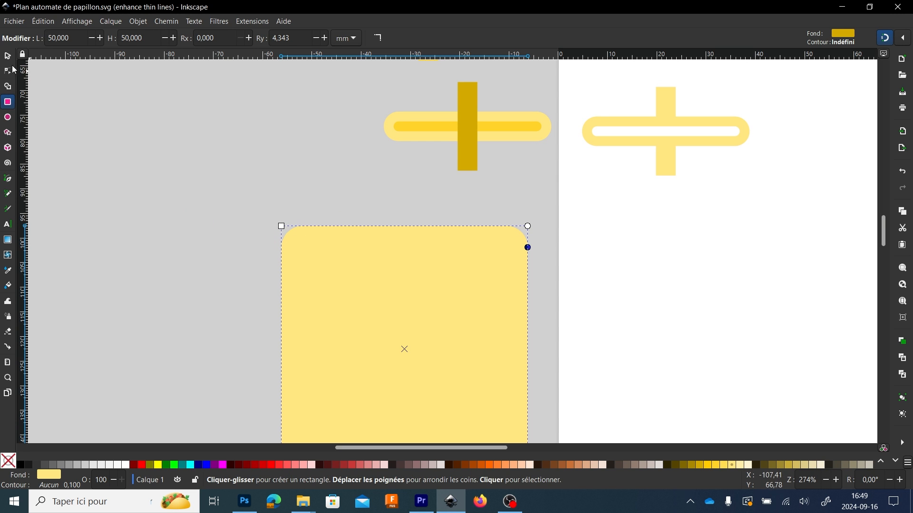
key("s")
- Examine the two rectangular slots in the upper rounded plate of the 3 mm plywood reference plan
scroll(184, 255, "down", 2)
scroll(212, 228, "down", 2)
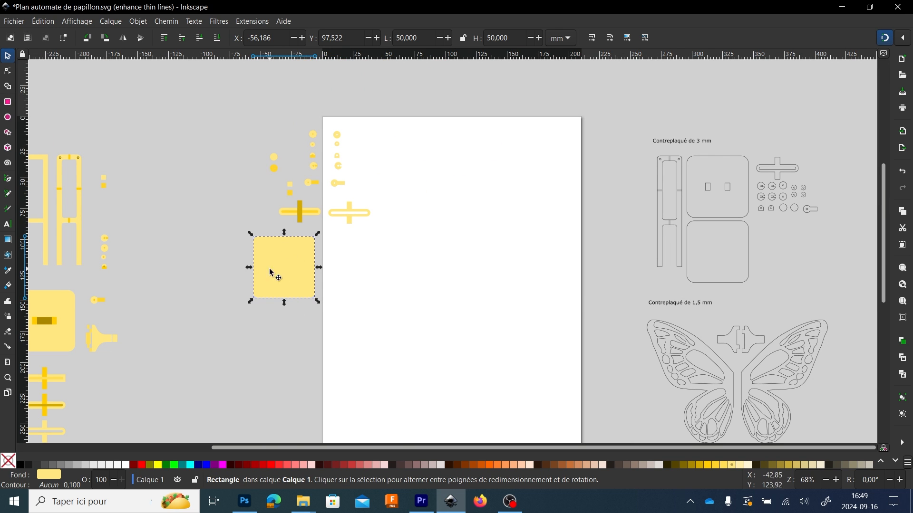
scroll(281, 269, "up", 1)
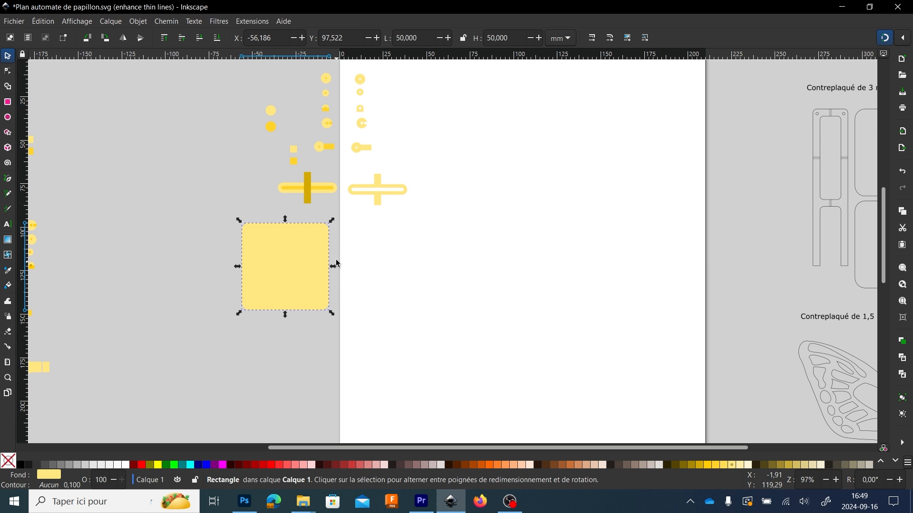
left_click_drag(640, 278, 399, 304)
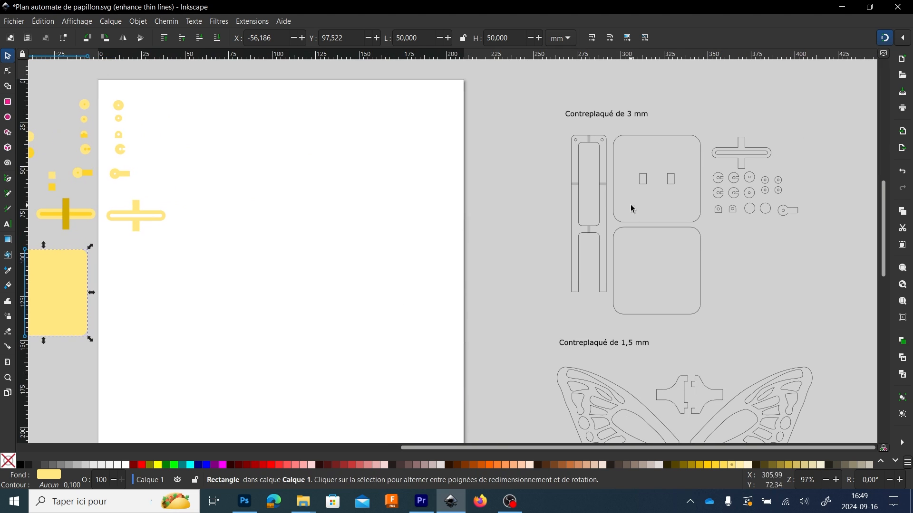
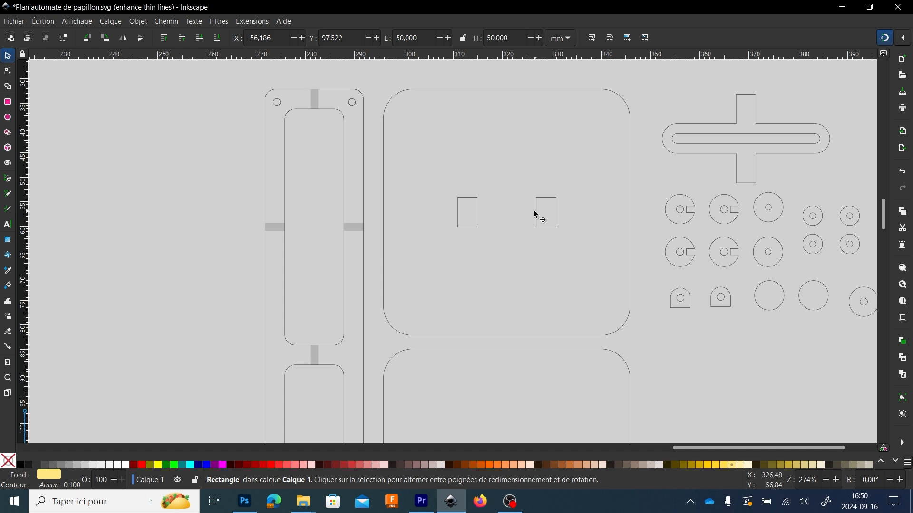
scroll(386, 248, "down", 3)
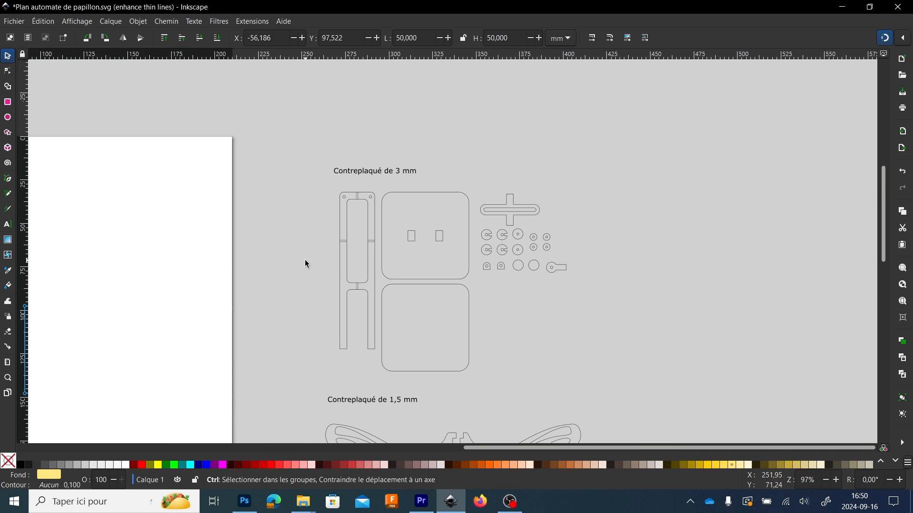
- Enter the finished construction plate's group and check the size of the dark central rectangle between its two slots
left_click_drag(304, 259, 656, 233)
scroll(438, 279, "down", 1)
scroll(594, 263, "left", 10)
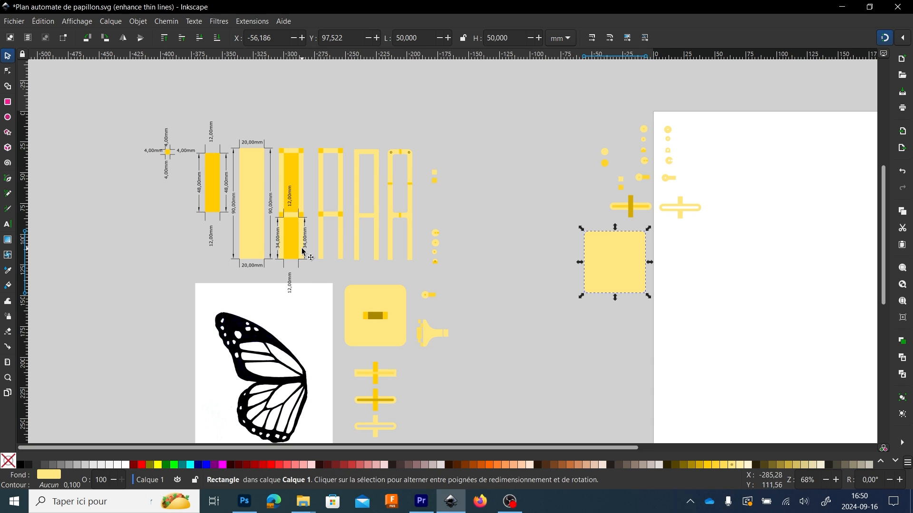
scroll(250, 229, "up", 1)
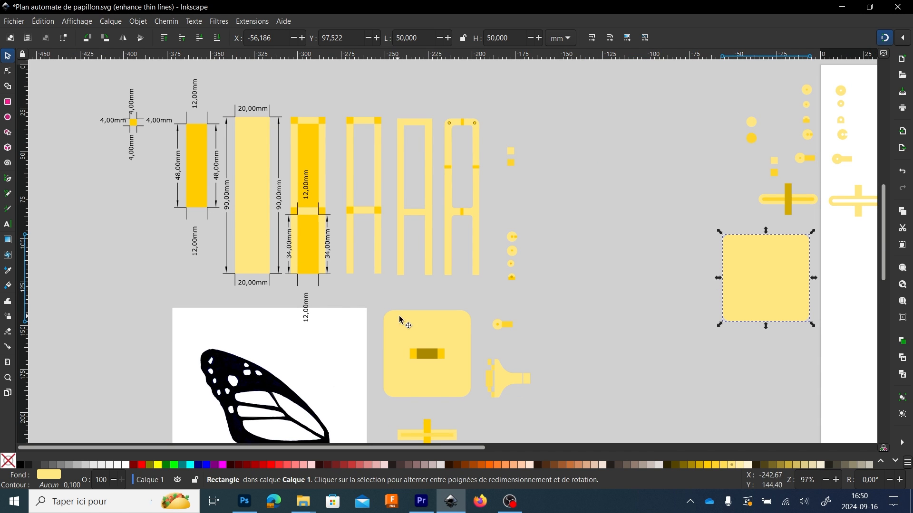
left_click(425, 354)
left_click(426, 353)
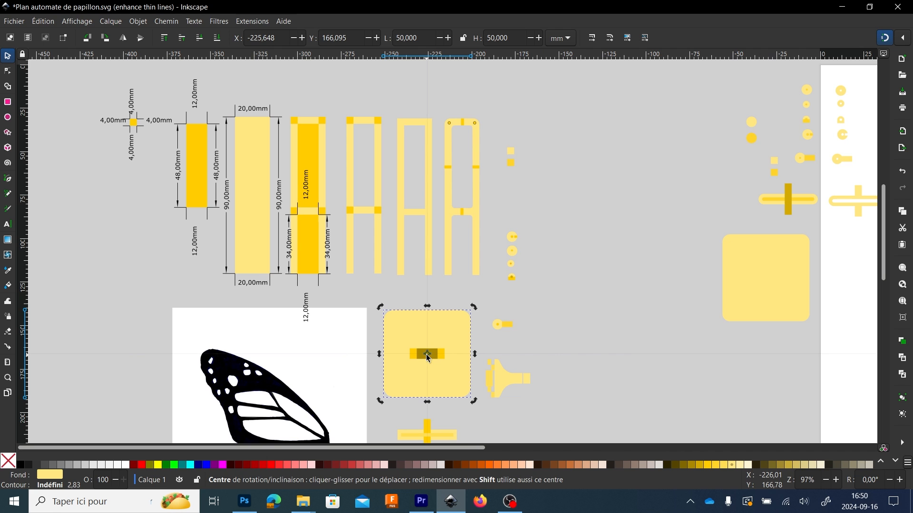
scroll(426, 356, "up", 3)
double_click(412, 347)
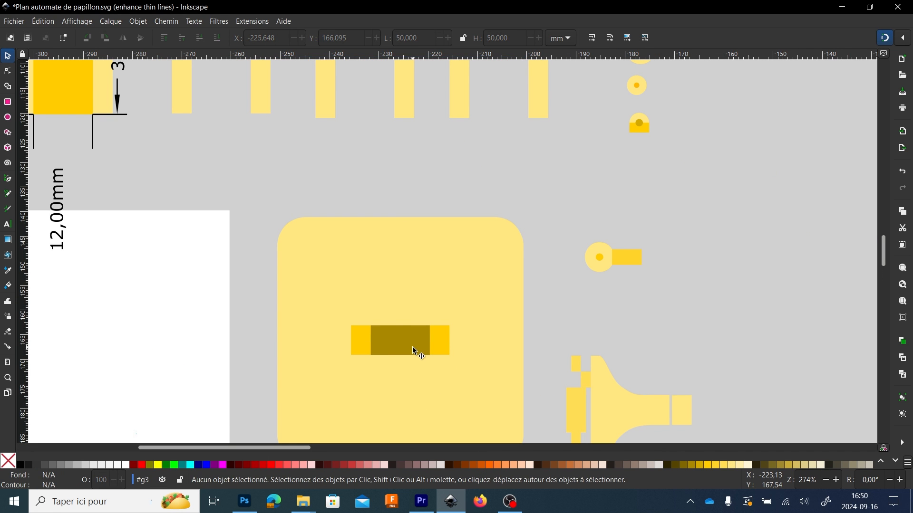
left_click(415, 352)
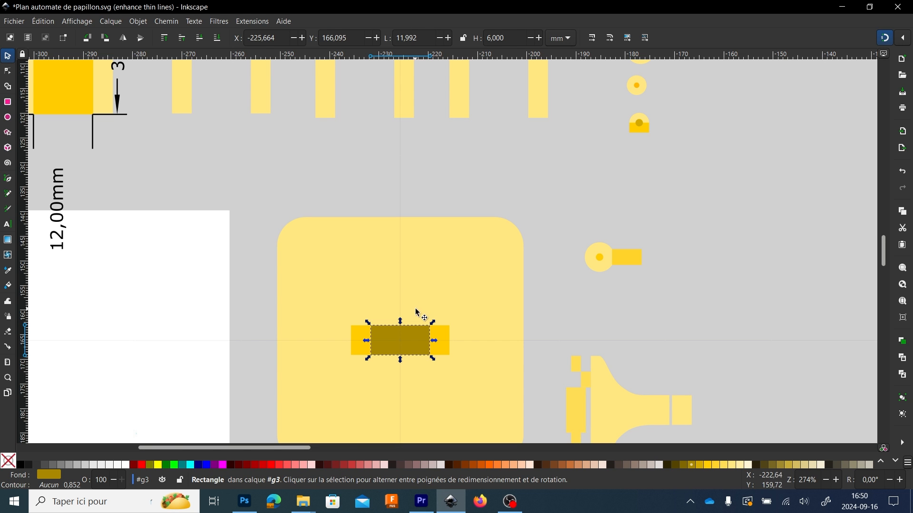
scroll(423, 311, "down", 2)
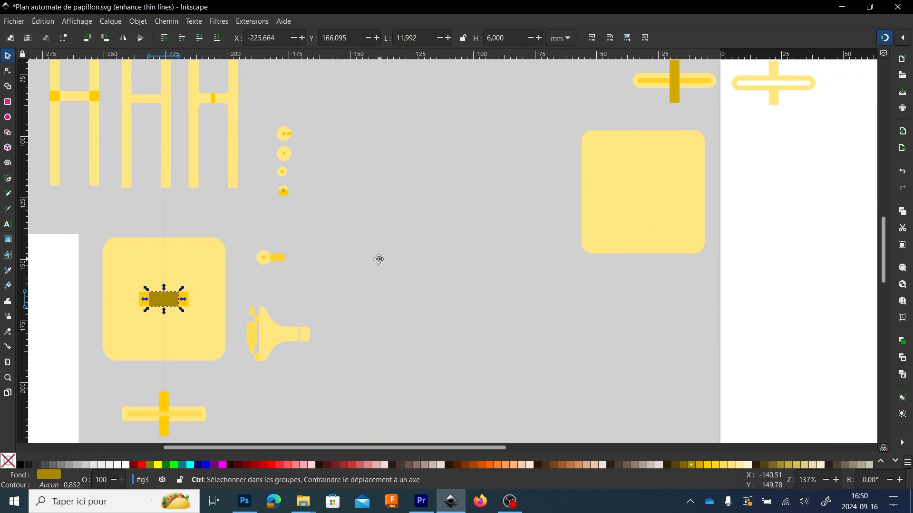
- Duplicate the dark yellow 4 mm square, place the copy outside the page beside the rounded plate, and set its height to 6 mm
left_click_drag(439, 200, 294, 309)
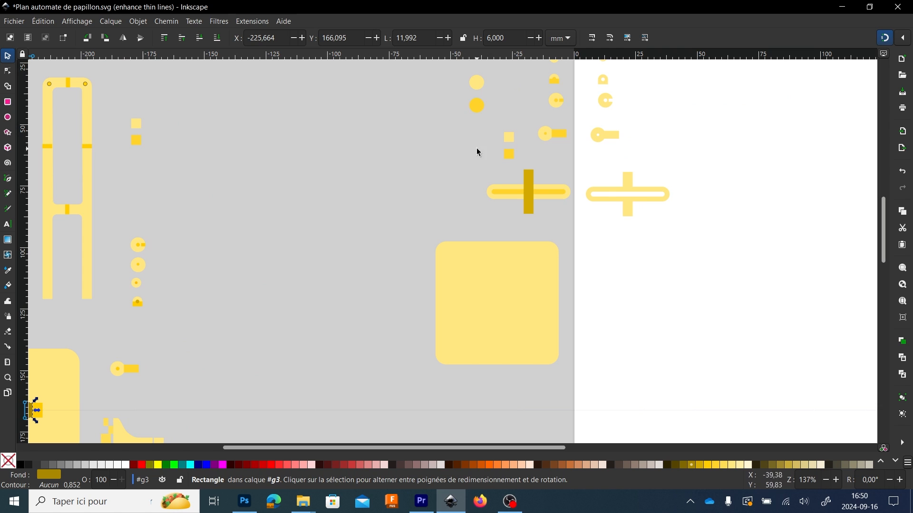
left_click(510, 155)
key("ctrl+d")
left_click_drag(509, 156, 390, 313)
double_click(503, 37)
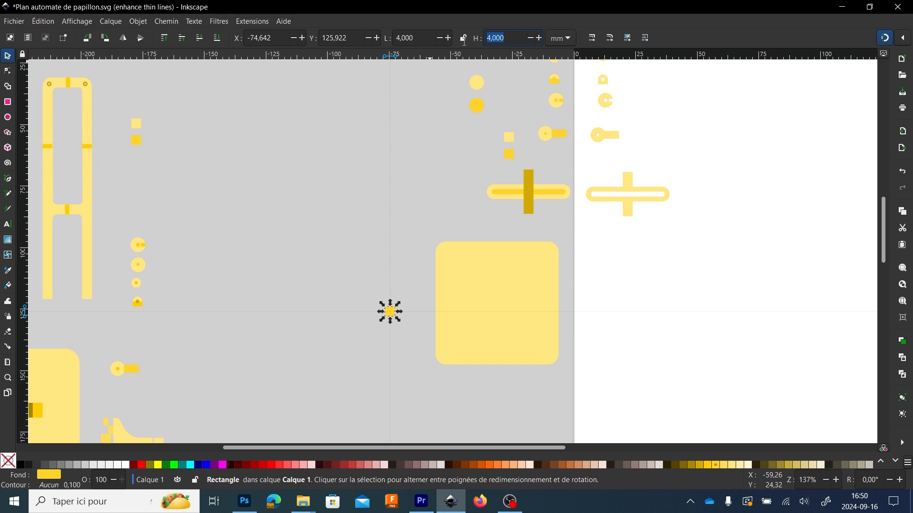
type("6")
key("Return")
- Duplicate the 4 × 6 mm rectangle twice and space the three rectangles along the same horizontal line
mouse_move(389, 311)
left_mouse_down()
mouse_move(466, 300)
mouse_move(389, 280)
mouse_move(327, 304)
mouse_move(389, 308)
left_mouse_up()
key("ctrl+d")
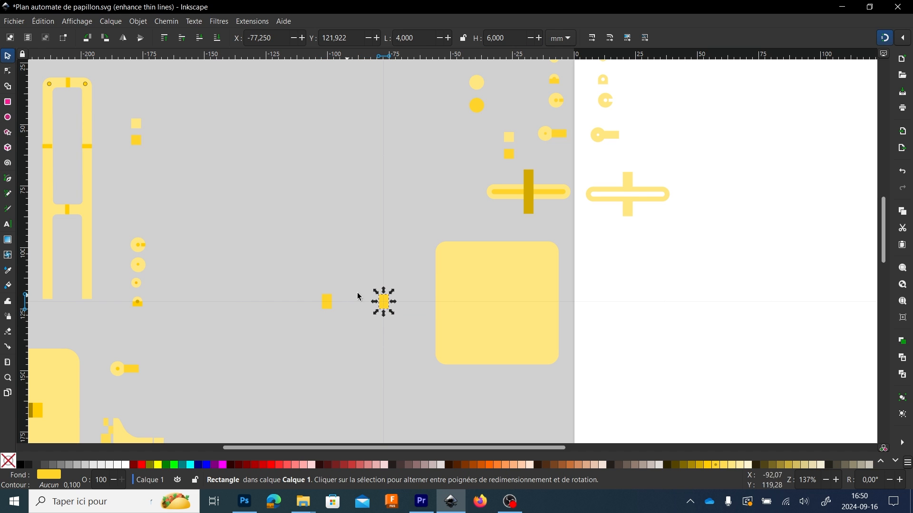
left_click(326, 303)
left_click_drag(326, 301, 351, 302)
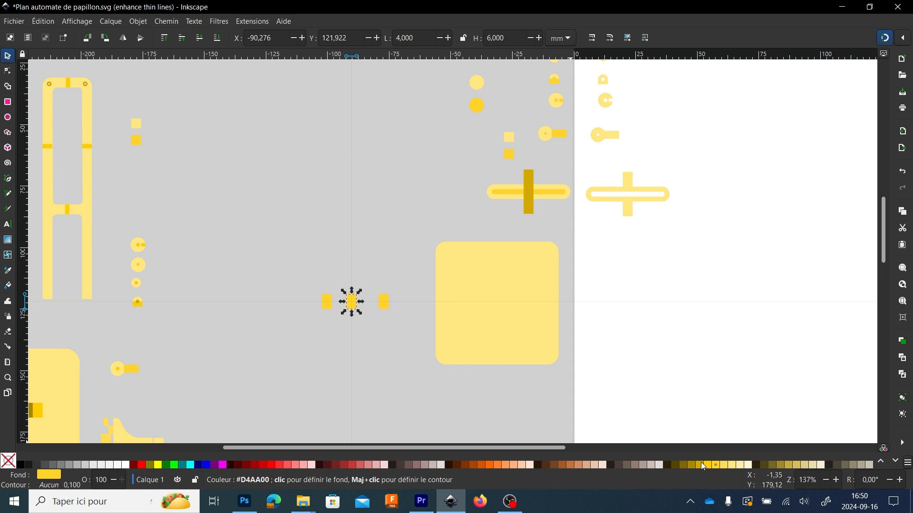
- Fill the middle rectangle with the darker yellow #D4AA00 and set its width to 12 mm
scroll(351, 290, "up", 2)
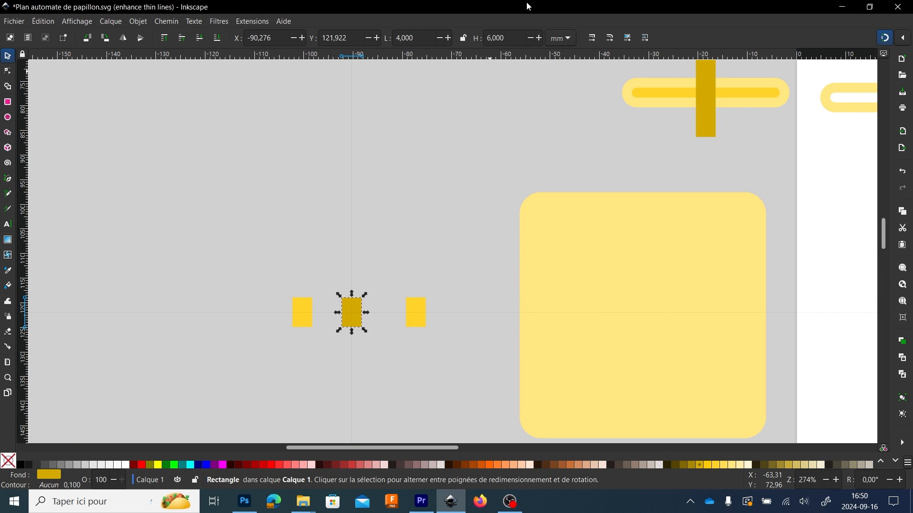
triple_click(422, 41)
type("12")
key("Return")
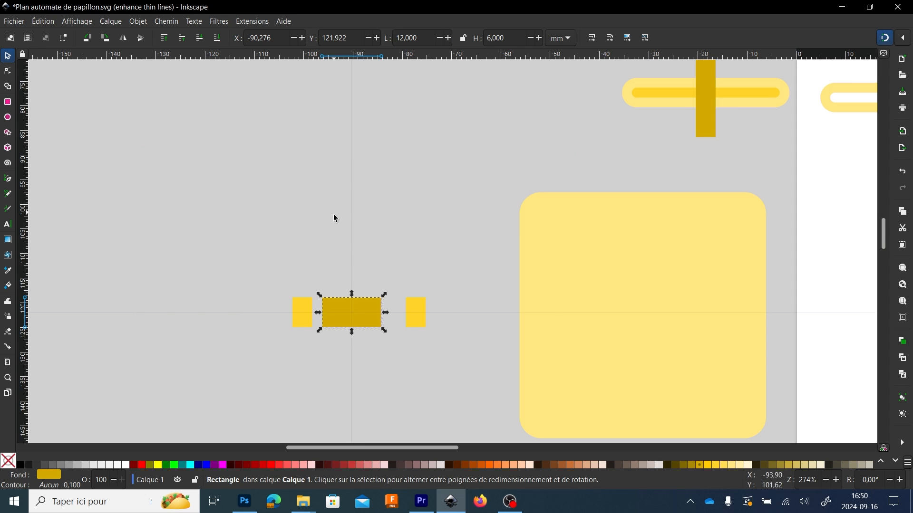
- Snap the two 4 × 6 mm rectangles flush against the opposite ends of the 12 mm spacer
left_click(416, 319)
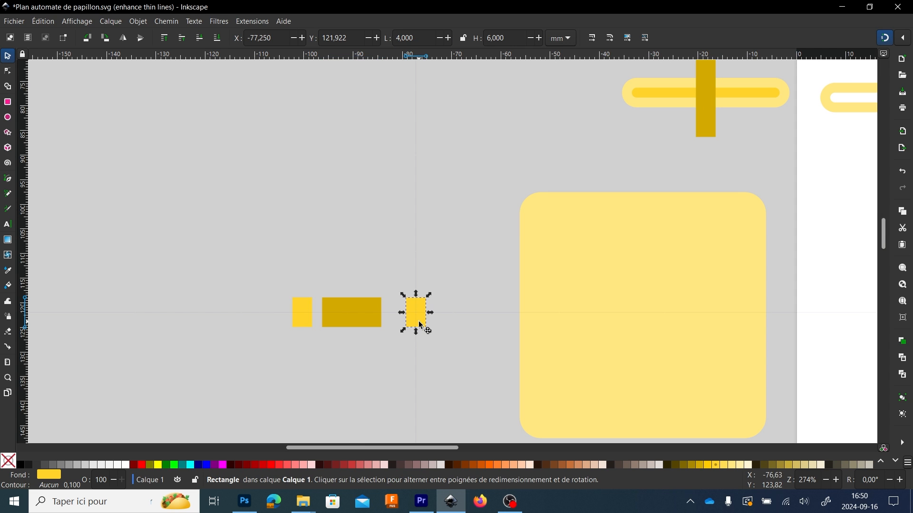
left_click_drag(415, 322, 387, 322)
left_click_drag(302, 317, 302, 347)
scroll(324, 304, "up", 2)
scroll(324, 304, "up", 1)
scroll(315, 347, "up", 2)
left_click_drag(363, 341, 441, 246)
scroll(374, 288, "up", 2)
left_click_drag(386, 290, 388, 290)
left_click_drag(761, 299, 228, 347)
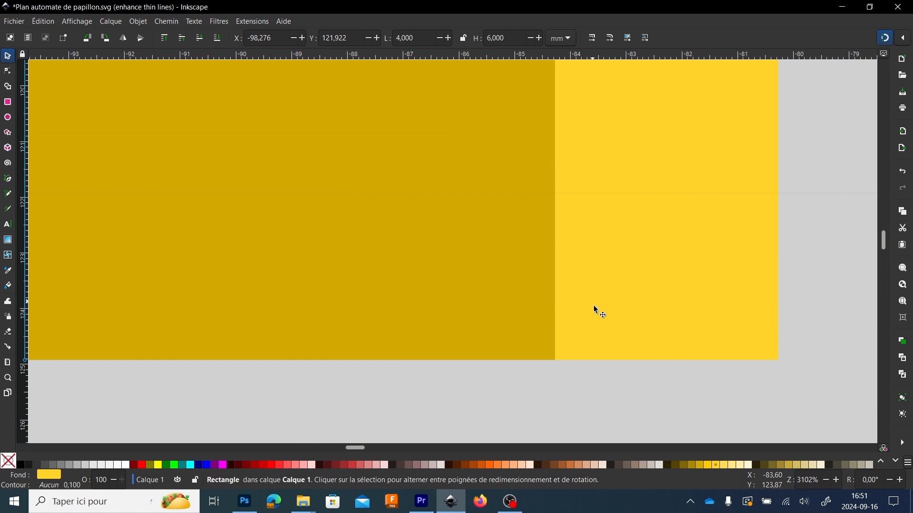
left_click_drag(593, 305, 585, 318)
scroll(523, 328, "down", 4)
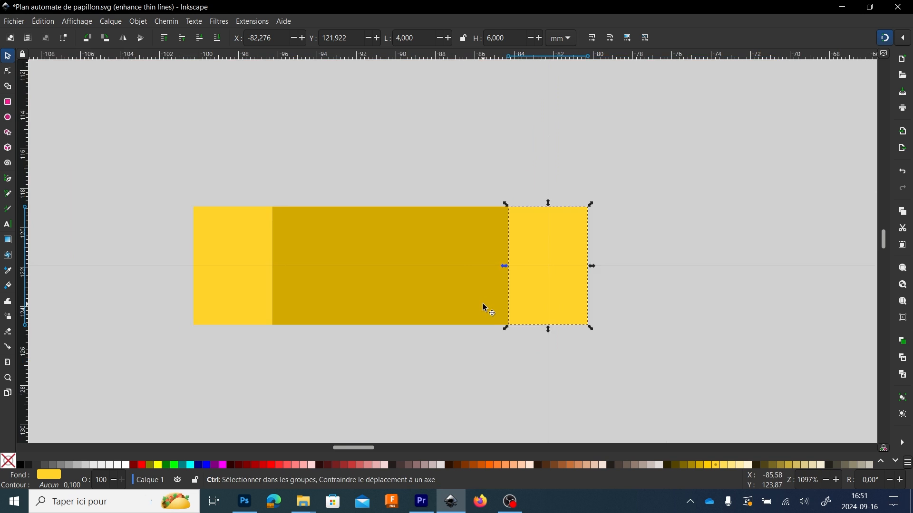
scroll(466, 342, "down", 2)
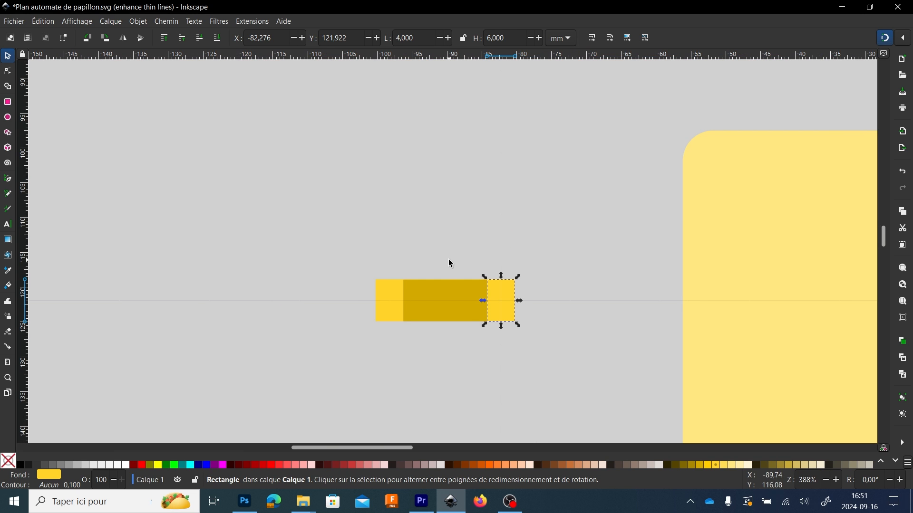
- Duplicate the three-rectangle assembly and place the copy directly beneath the original
left_click(448, 293)
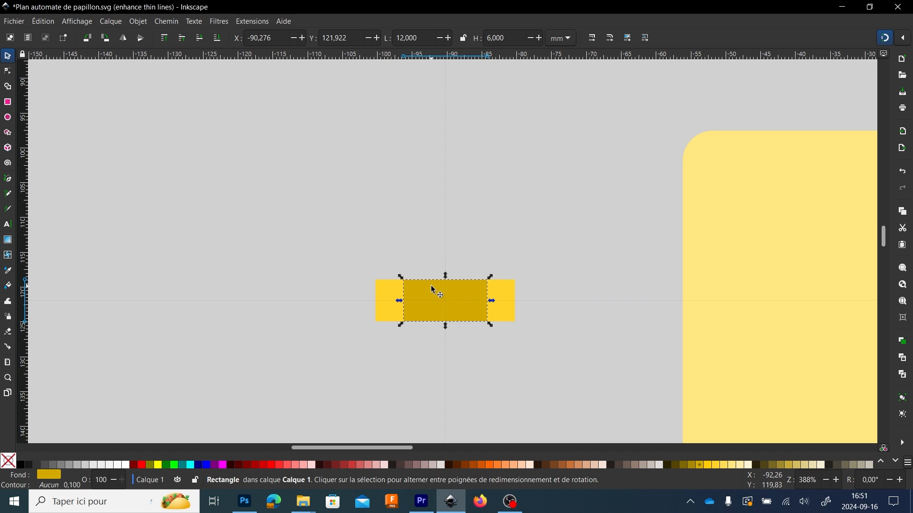
scroll(430, 285, "down", 2)
left_click_drag(373, 247, 499, 326)
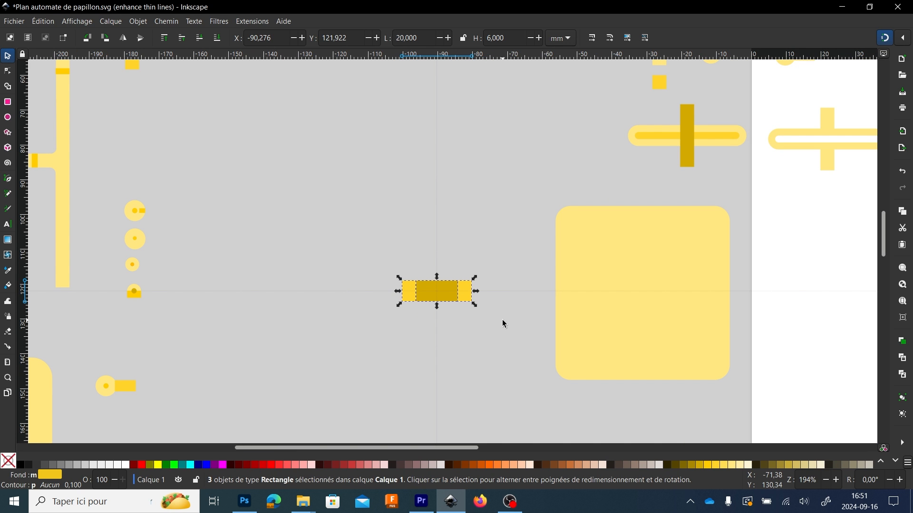
key("ctrl+d")
left_click_drag(450, 299, 452, 347)
left_click(500, 295)
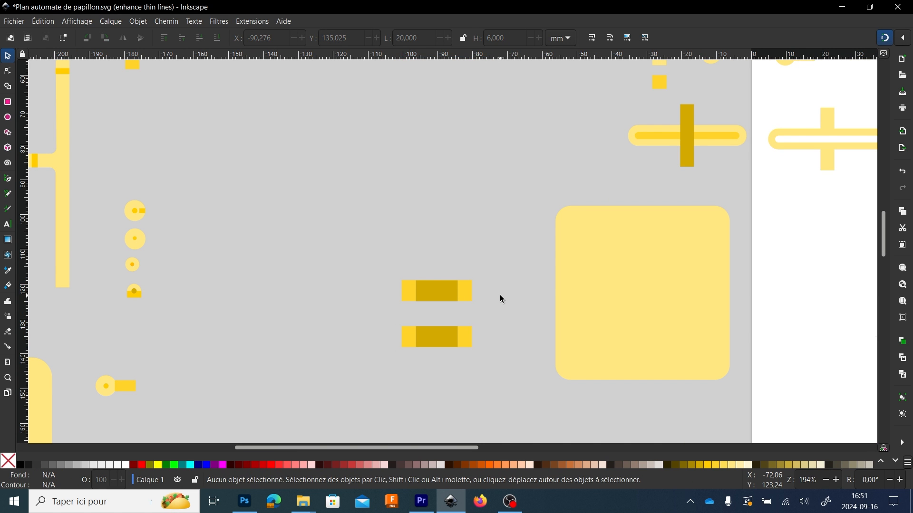
- Delete the dark spacer from the lower copy and merge its two remaining rectangles into one path with Union
scroll(441, 343, "up", 2)
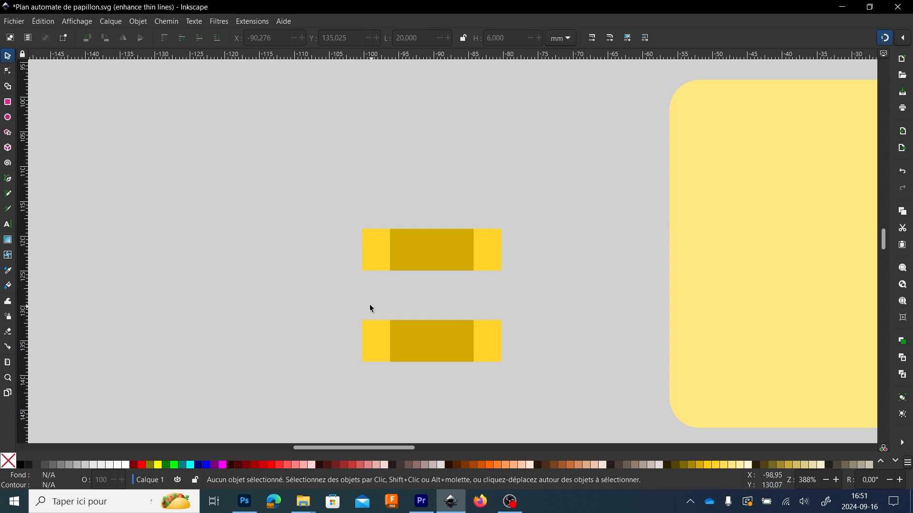
left_click(437, 352)
key("Delete")
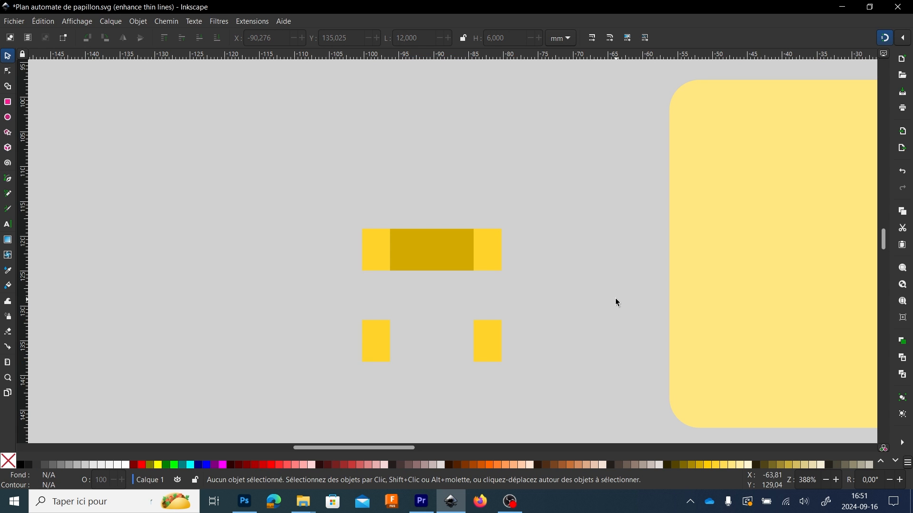
left_click_drag(334, 298, 506, 372)
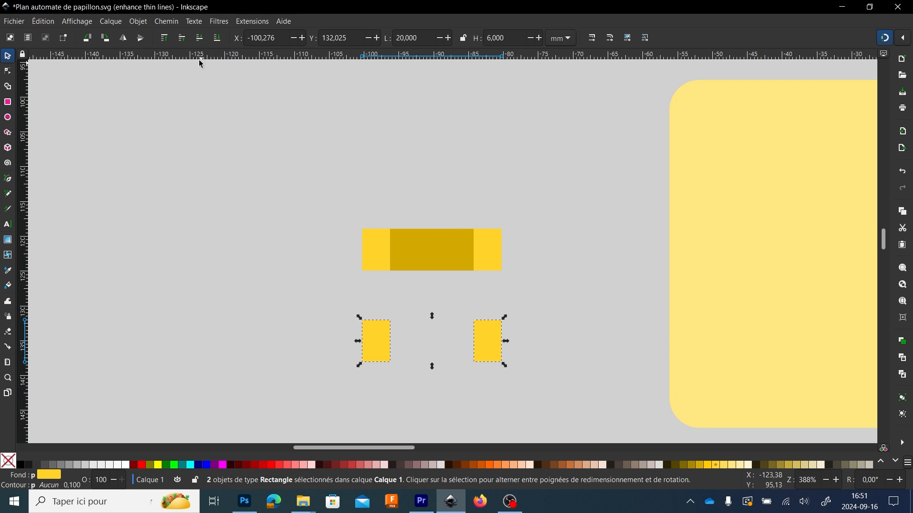
left_click(175, 23)
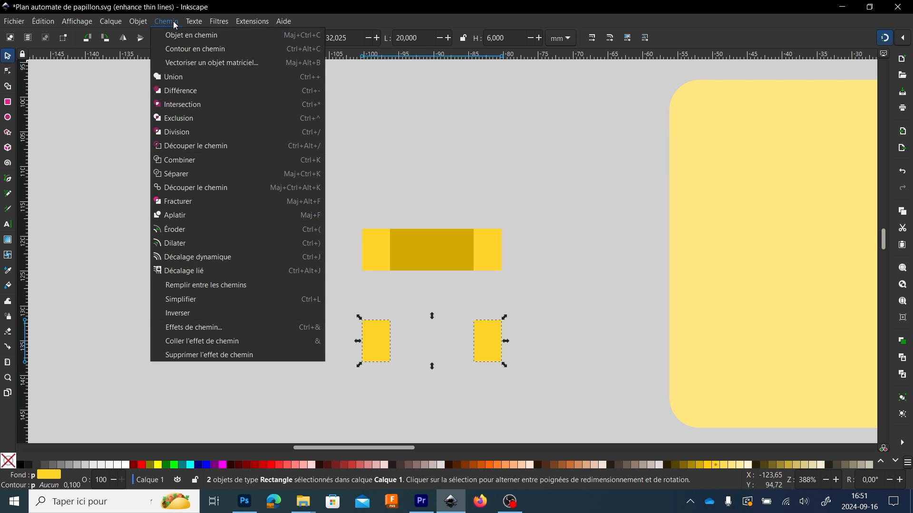
left_click(167, 79)
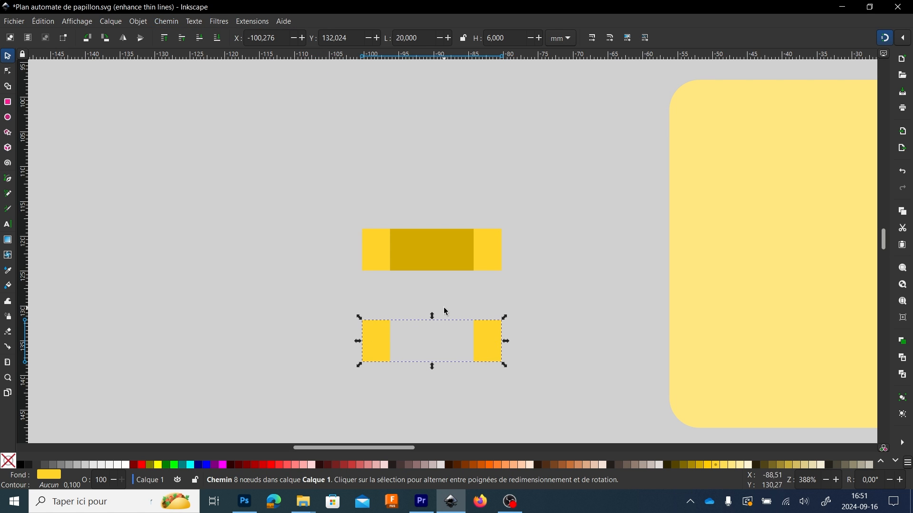
mouse_move(497, 349)
left_mouse_down()
mouse_move(510, 327)
mouse_move(485, 361)
mouse_move(501, 333)
mouse_move(483, 346)
mouse_move(504, 342)
left_mouse_up()
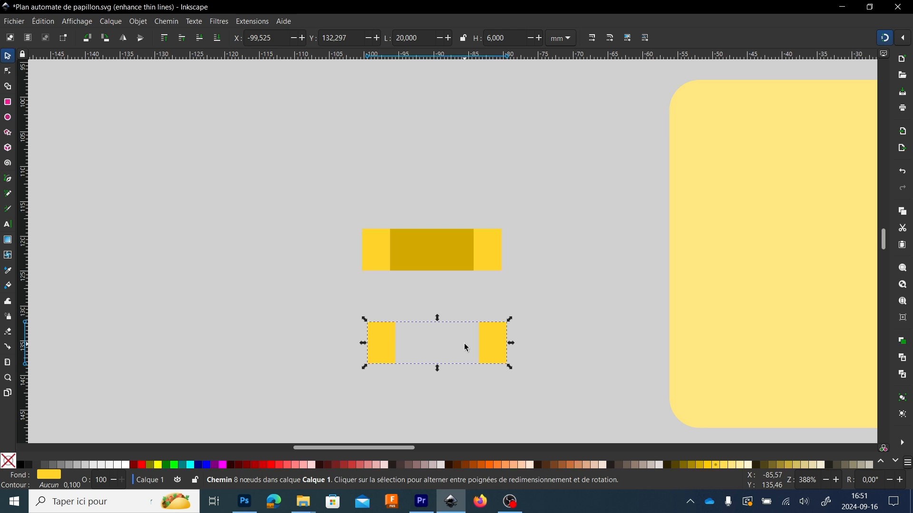
- Move the merged pair of rectangles onto the 50 mm rounded plate and snap it to the plate's centre
scroll(497, 346, "down", 3)
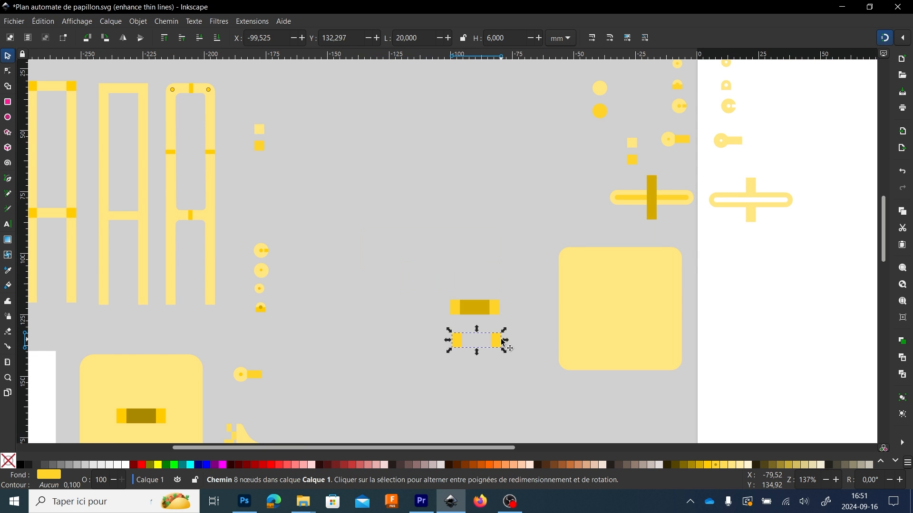
left_click_drag(497, 345, 646, 312)
scroll(622, 309, "up", 2)
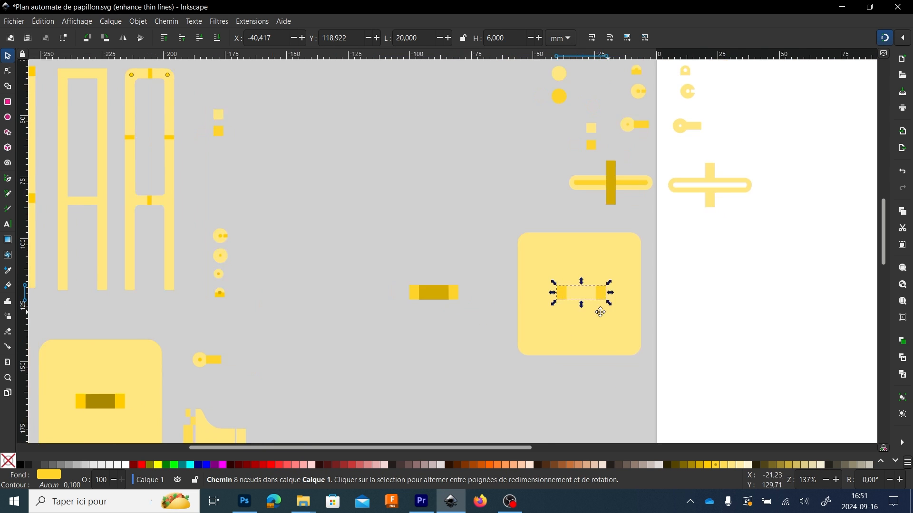
left_click_drag(560, 271, 546, 275)
left_click(550, 342)
scroll(525, 304, "down", 2)
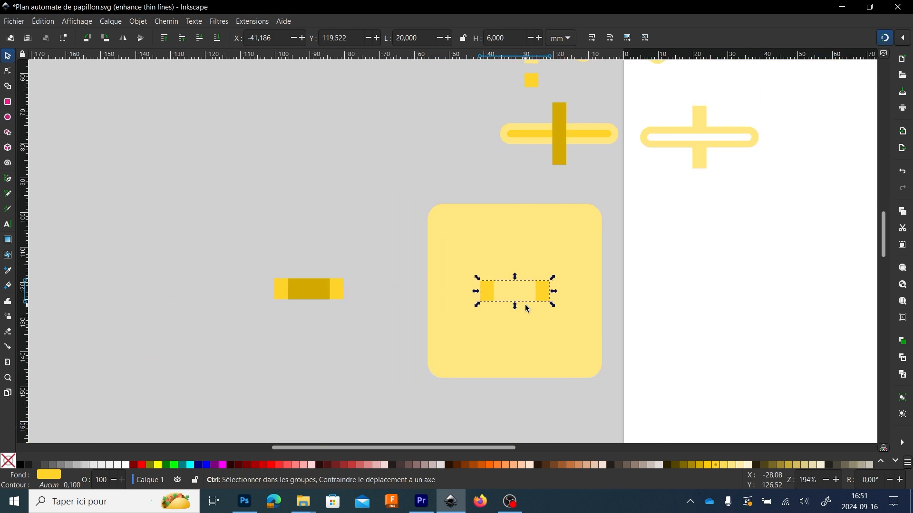
- Duplicate the rounded plate together with its two rectangles and place the copy on the page, level with the original
left_click(566, 339)
left_click_drag(611, 391, 432, 221)
left_click_drag(582, 372, 436, 376)
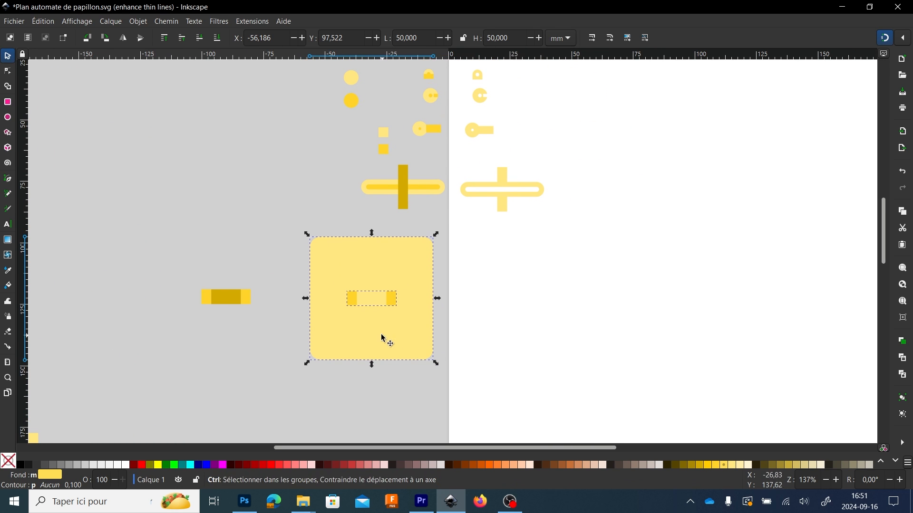
left_click_drag(383, 340, 740, 333)
left_click(444, 326)
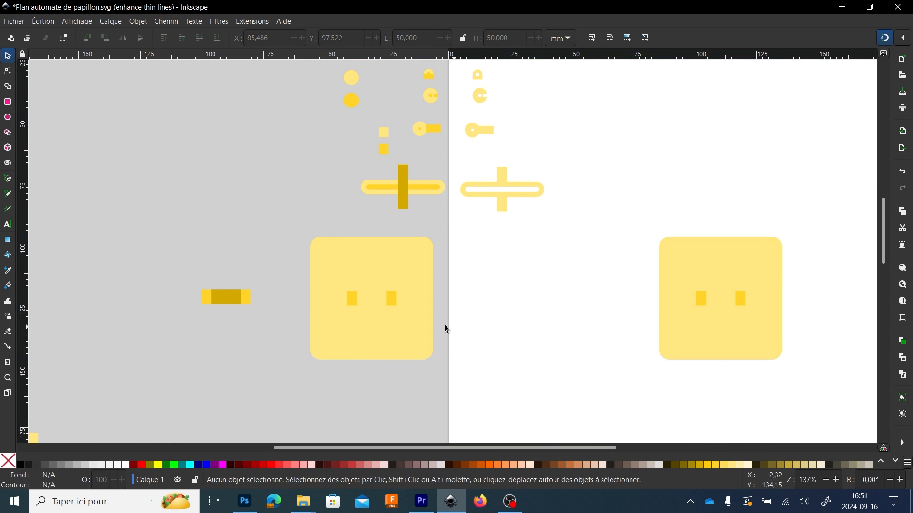
- Duplicate only the rounded plate and place the plain copy on the page between the original and the first copy
left_click(389, 328)
key("ctrl+d")
left_click_drag(366, 330, 557, 330)
left_click(654, 197)
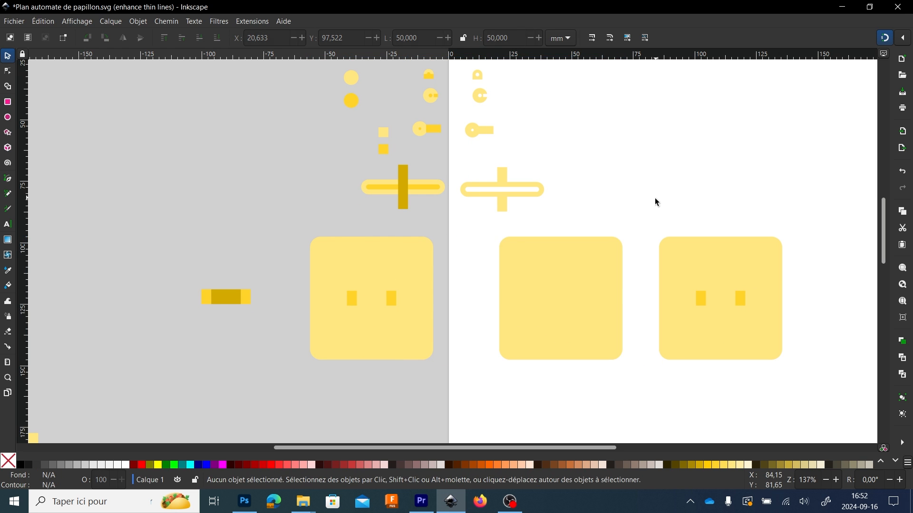
- Cut the two rectangular slots out of the plate copy on the page with the Difference operation
left_click_drag(651, 201, 808, 382)
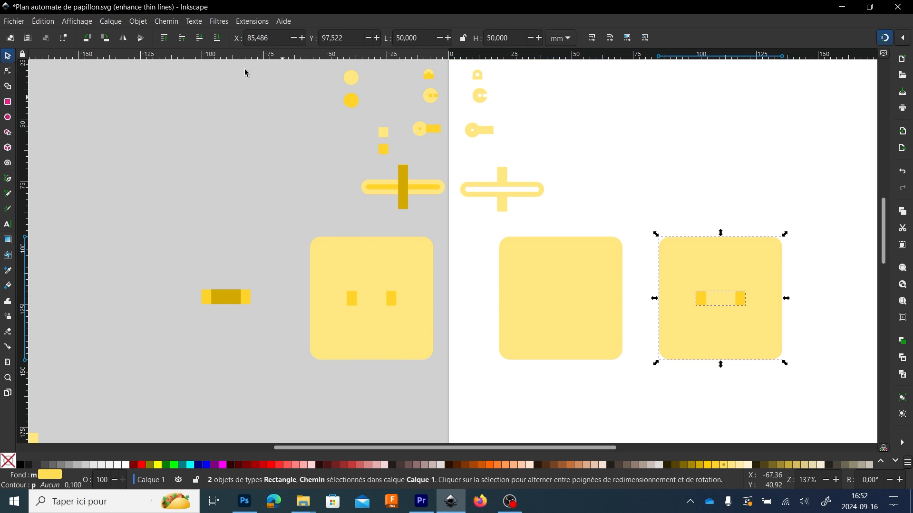
left_click(177, 22)
left_click(179, 98)
left_click(718, 178)
- Move the plain plate and the slotted plate side by side beneath the finished cross on the page
scroll(635, 229, "down", 2)
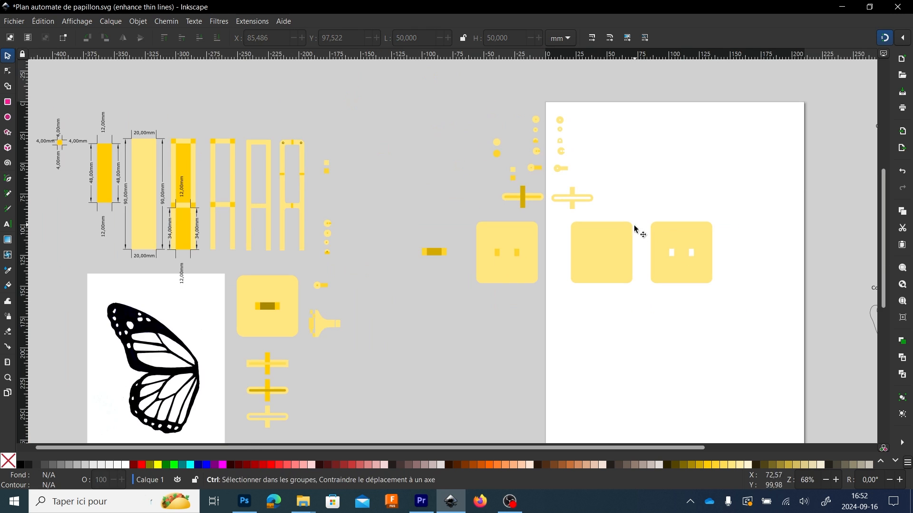
left_click_drag(613, 271, 602, 267)
left_click_drag(679, 275, 657, 272)
left_click(642, 298)
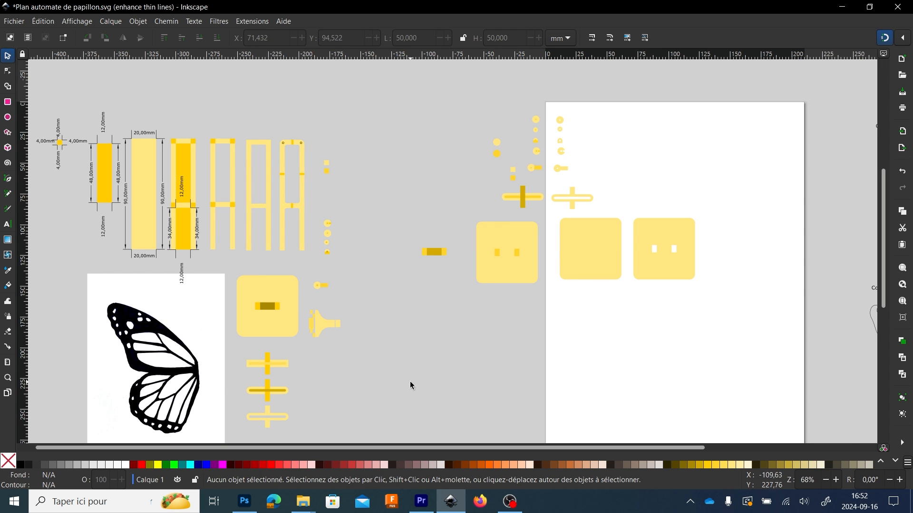
scroll(397, 361, "down", 1)
scroll(398, 360, "up", 1)
scroll(397, 360, "down", 1)
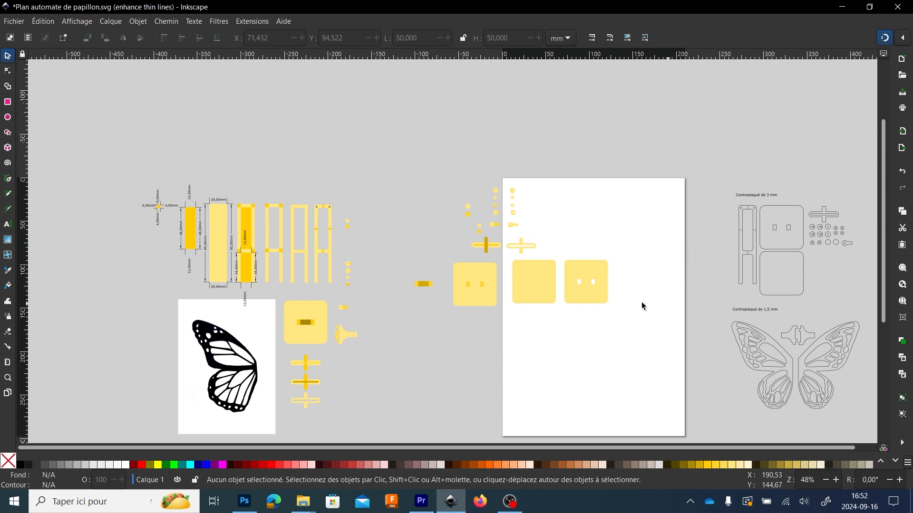
scroll(264, 259, "up", 2, "ctrl")
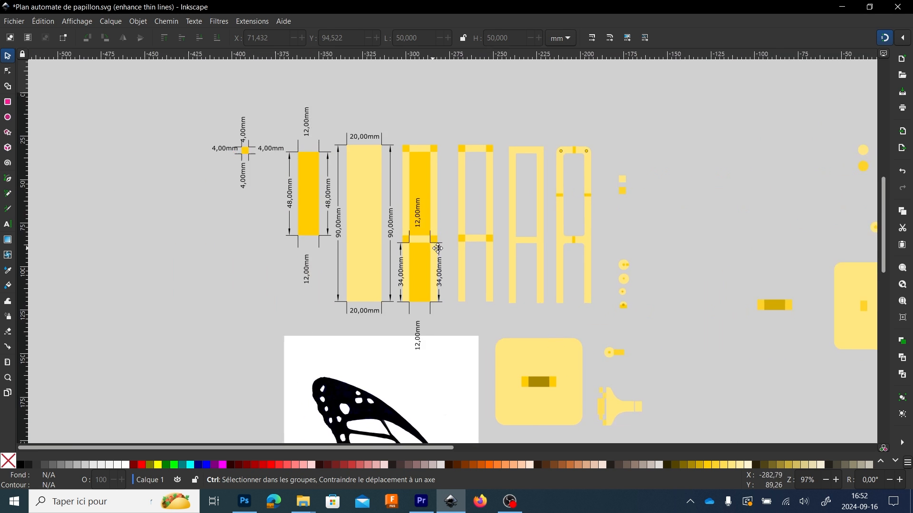
- Duplicate the darker yellow 4 mm square near the page and place the copy below the rounded base plate
left_click_drag(437, 248, 457, 283)
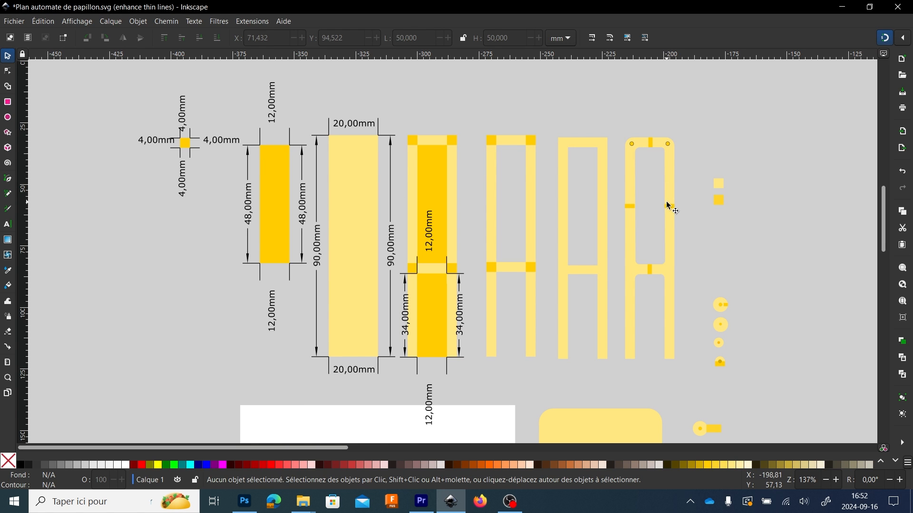
scroll(674, 202, "right", 2)
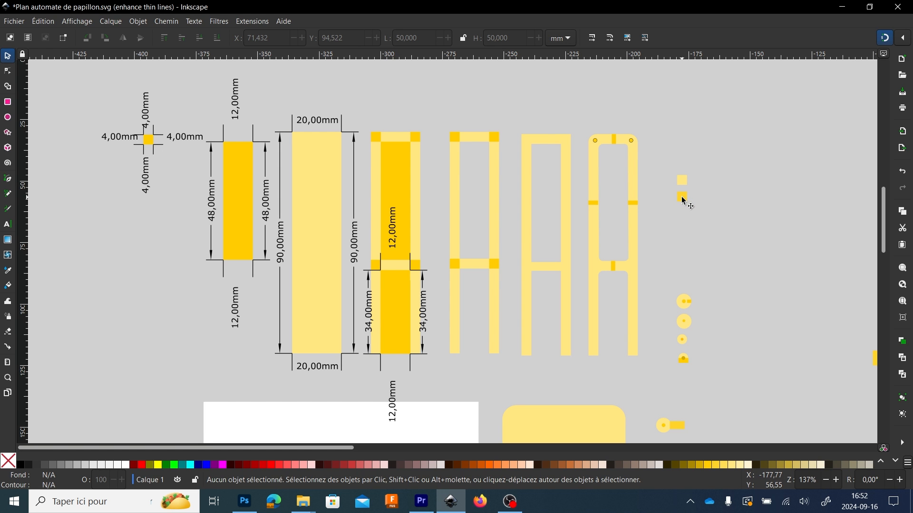
scroll(683, 217, "right", 10)
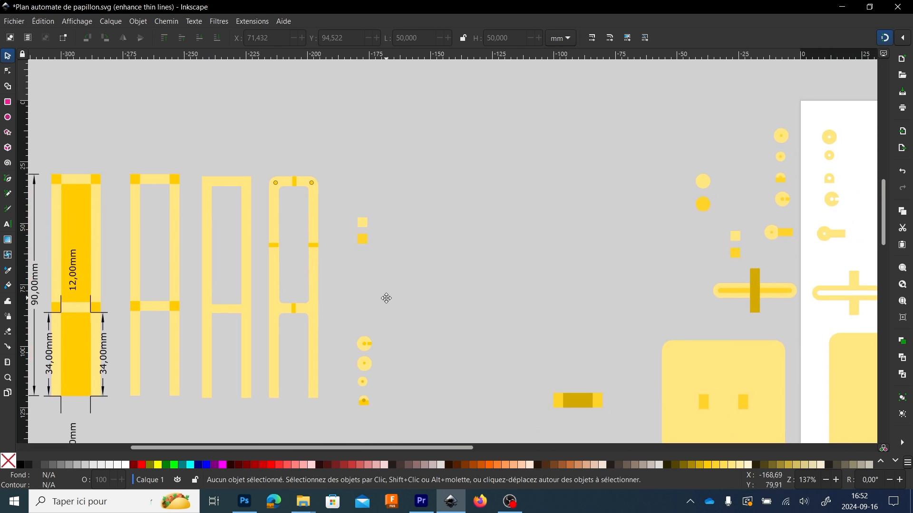
scroll(492, 324, "down", 3)
scroll(497, 319, "right", 1)
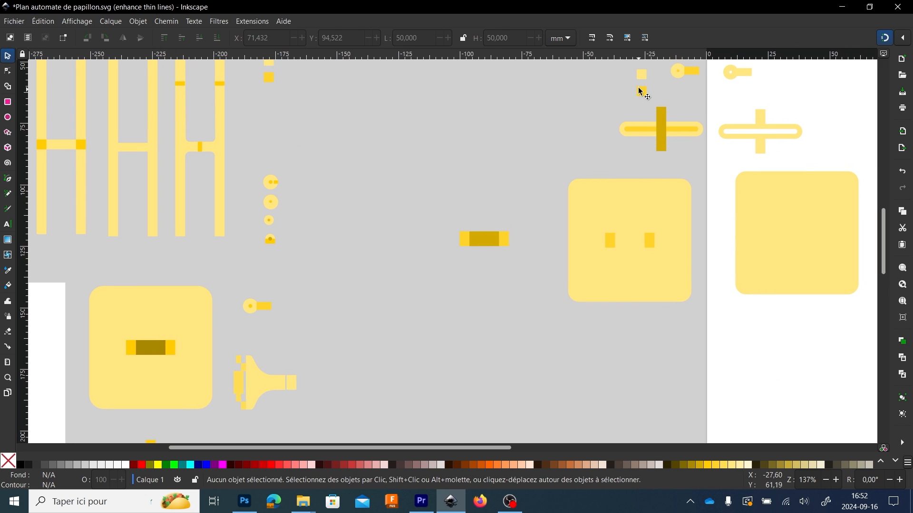
left_click(642, 93)
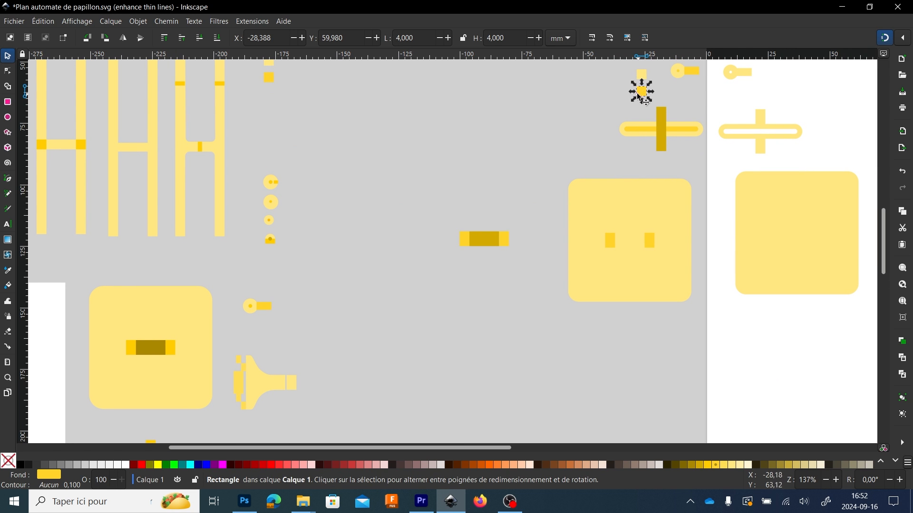
left_click_drag(643, 94, 571, 383)
- Duplicate the pale yellow 4 mm square near the page and place the copy beside the darker copy below the base plate
scroll(471, 357, "down", 2)
scroll(433, 348, "left", 6)
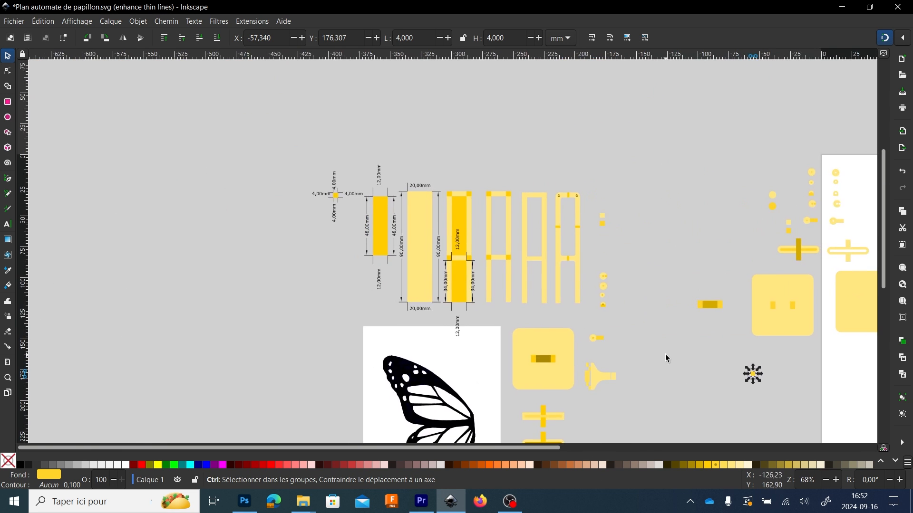
scroll(335, 211, "up", 2)
left_click(505, 256)
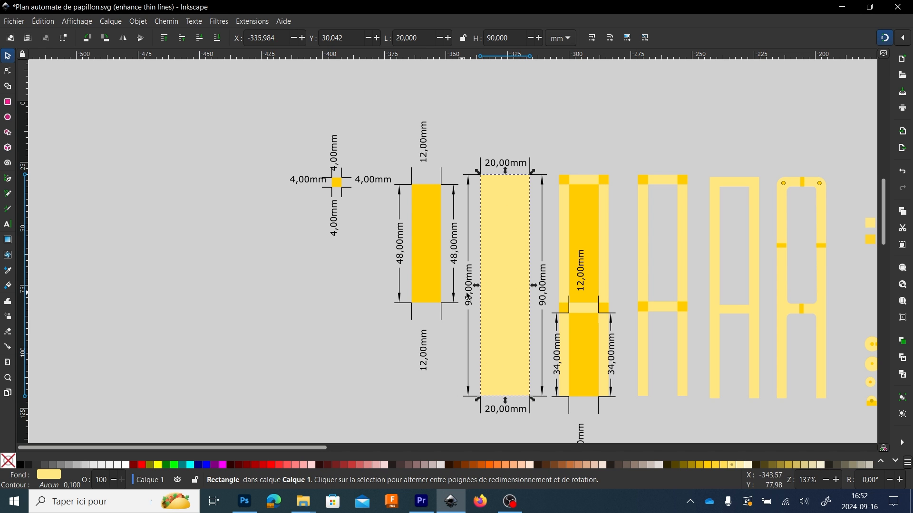
scroll(600, 278, "down", 1)
scroll(601, 278, "right", 10)
scroll(412, 309, "down", 3)
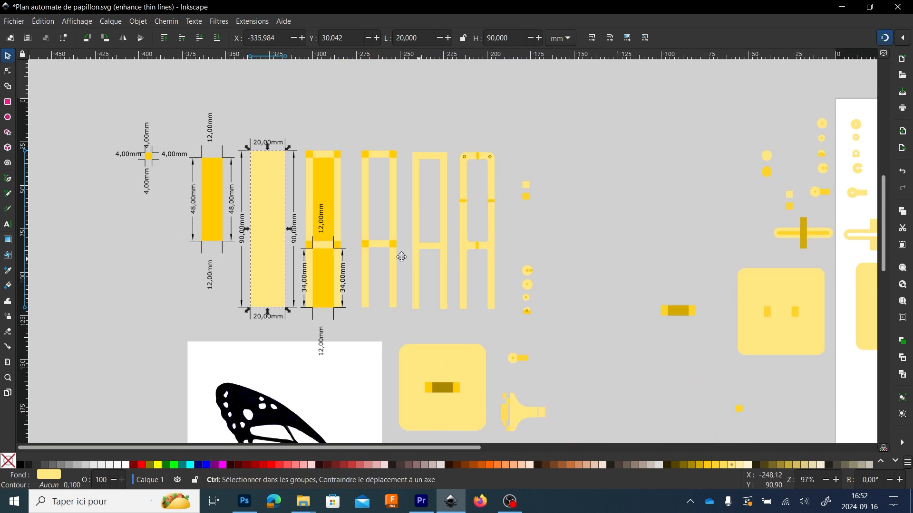
left_click(656, 158)
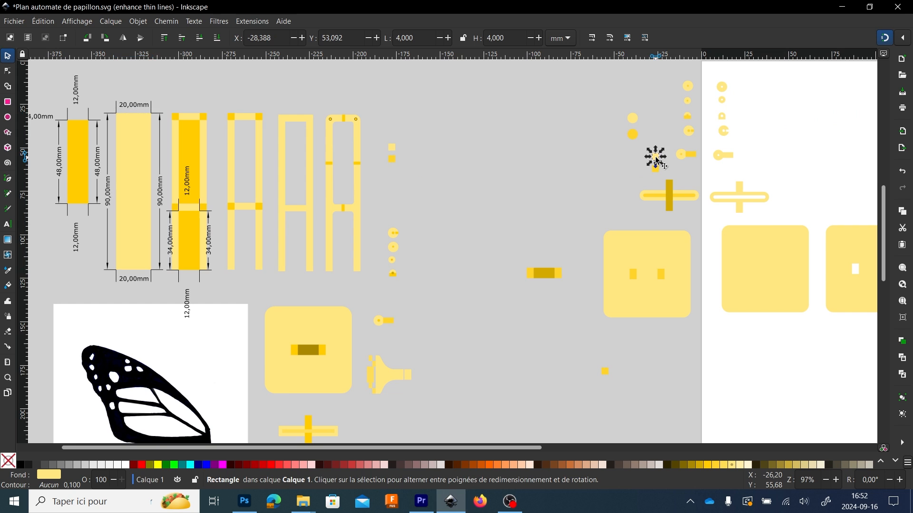
left_click_drag(662, 161, 642, 380)
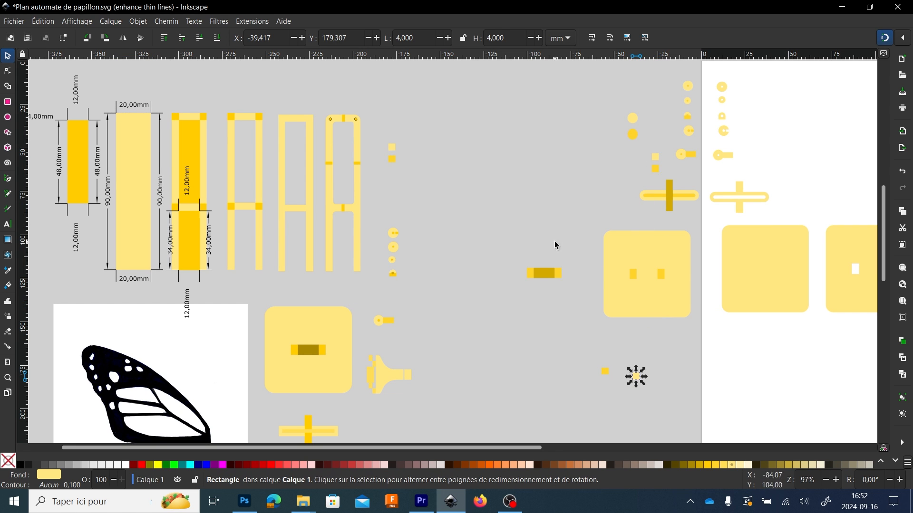
- Resize the pale square copy into a rectangle 20 mm wide and 90 mm high
triple_click(407, 38)
type("20")
key("Tab")
type("9")
key("Return")
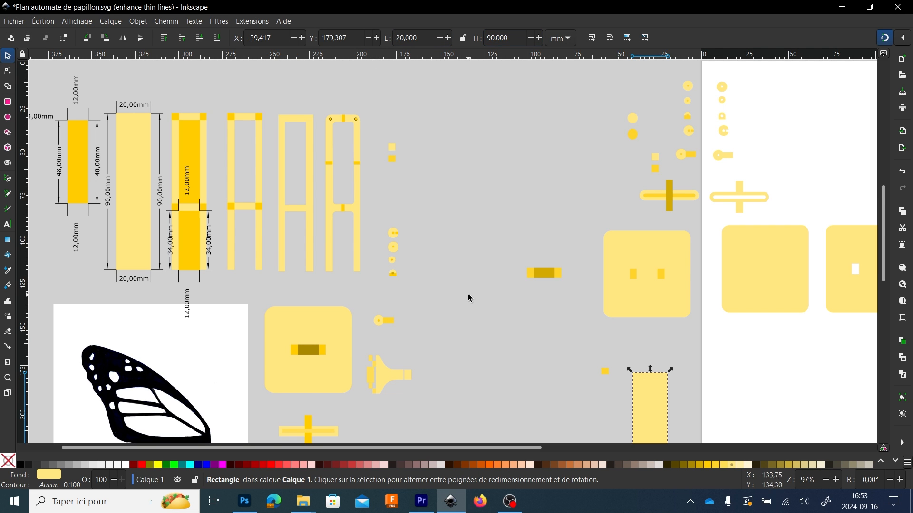
- Raise the darker 4 mm square to the front and fit one copy into each upper corner of the 20 × 90 mm rectangle
left_click_drag(507, 345, 443, 178)
scroll(443, 179, "down", 1)
left_click_drag(495, 208, 471, 216)
scroll(470, 205, "up", 2)
left_click(456, 140)
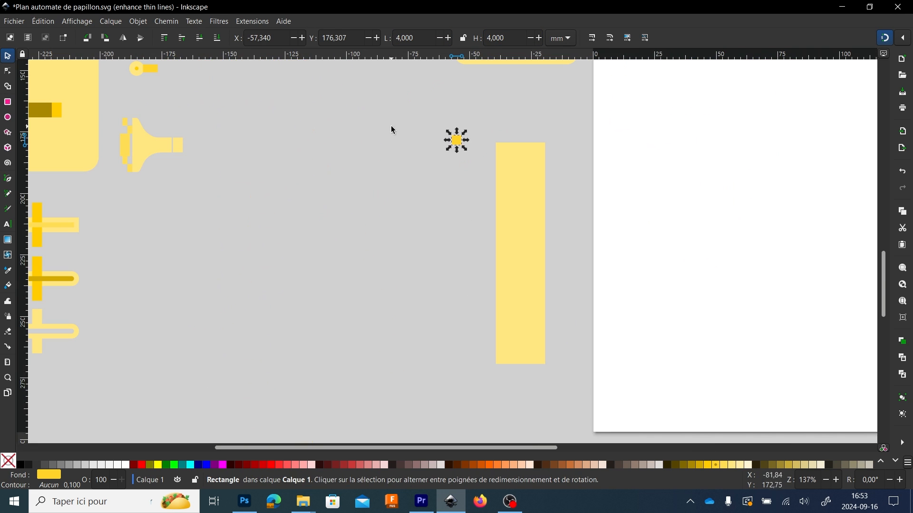
left_click(163, 39)
left_click_drag(460, 144, 619, 142)
scroll(511, 161, "up", 3)
key("ctrl+d")
left_click(321, 215)
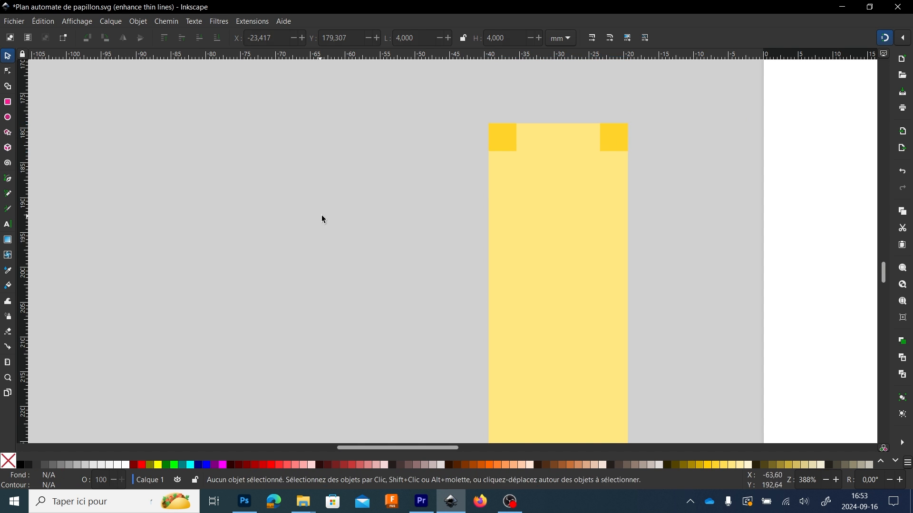
- Check the reference inner rectangle's size, and place another duplicate of the darker 4 mm square beside the 20 × 90 mm rectangle
scroll(353, 248, "down", 4)
scroll(350, 270, "left", 3)
scroll(467, 249, "up", 2)
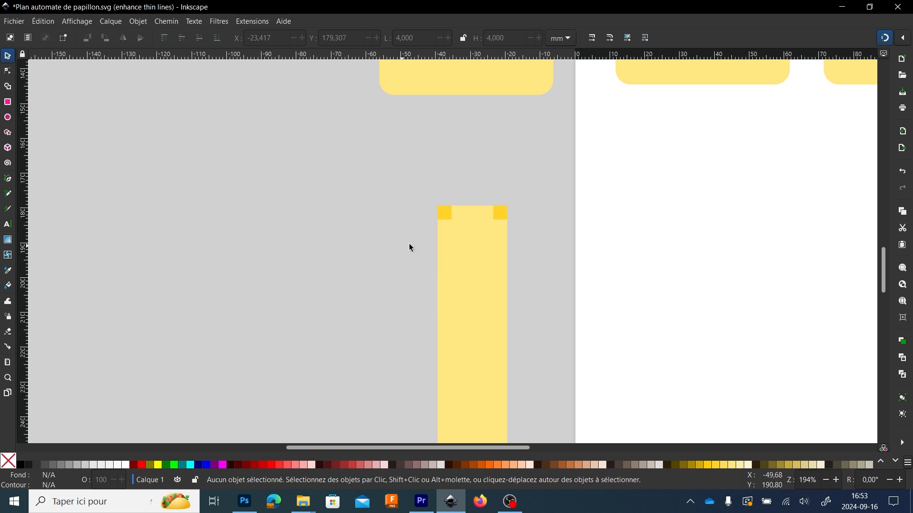
scroll(340, 281, "down", 3)
scroll(255, 292, "left", 6)
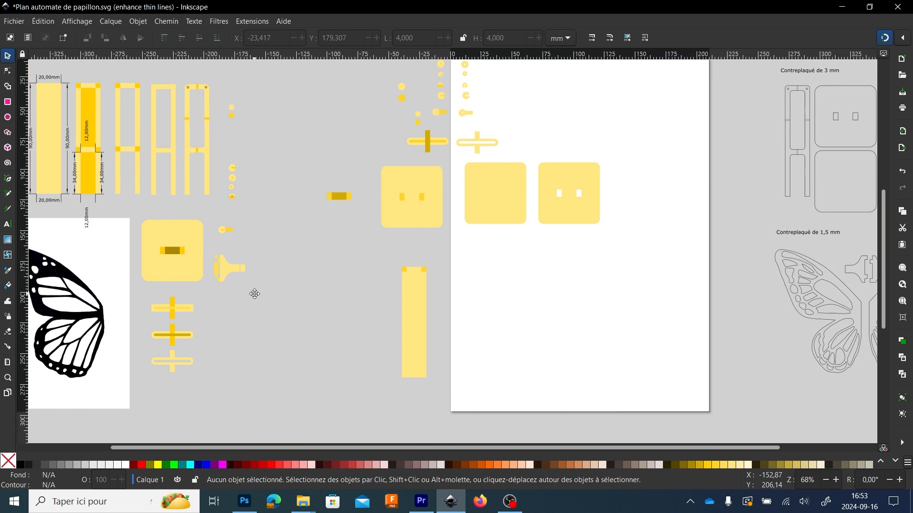
scroll(249, 229, "up", 2)
left_click(280, 198)
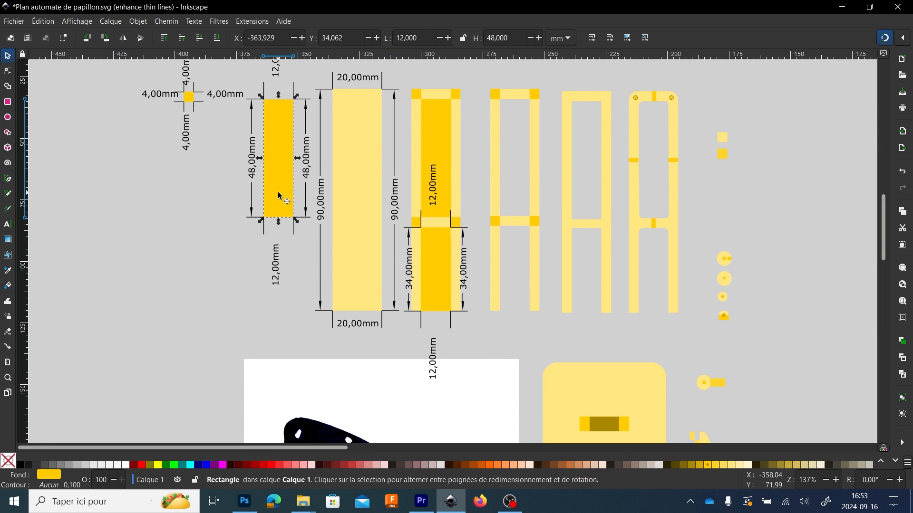
scroll(236, 228, "up", 3)
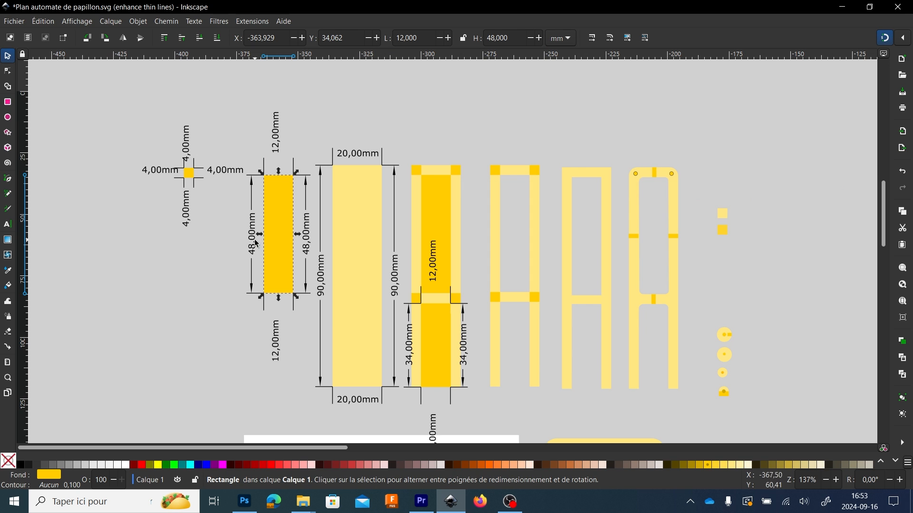
scroll(577, 309, "down", 2)
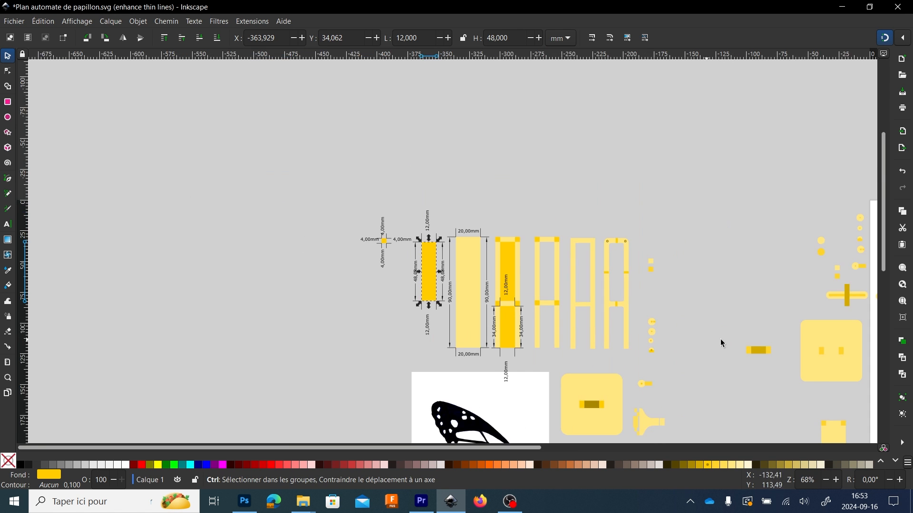
left_click_drag(721, 342, 401, 253)
scroll(484, 242, "up", 2)
left_click(539, 153)
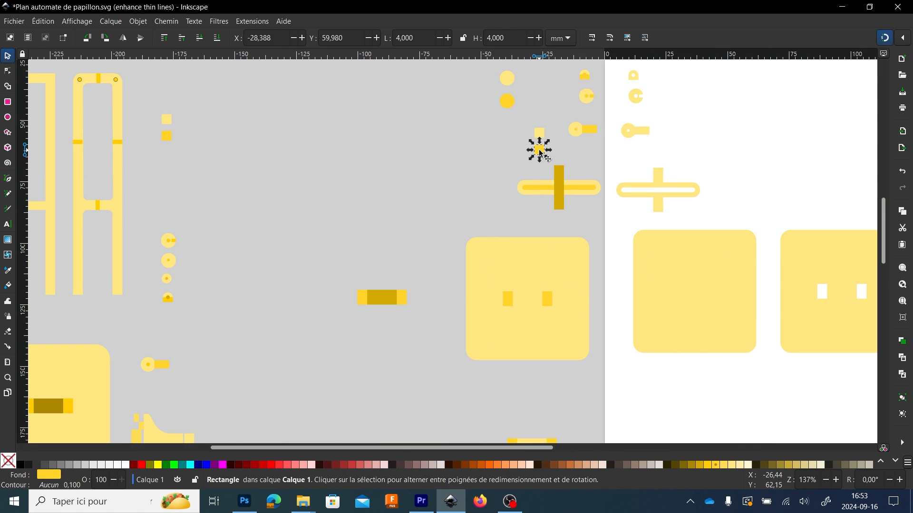
left_click_drag(539, 153, 448, 347)
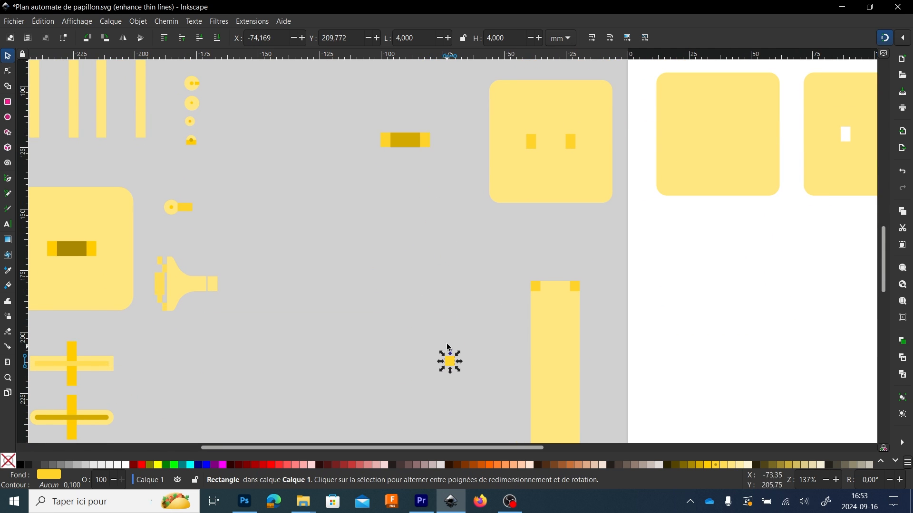
- Resize the new darker square copy to 12 mm wide and 48 mm high
double_click(424, 37)
key("Tab")
type("48")
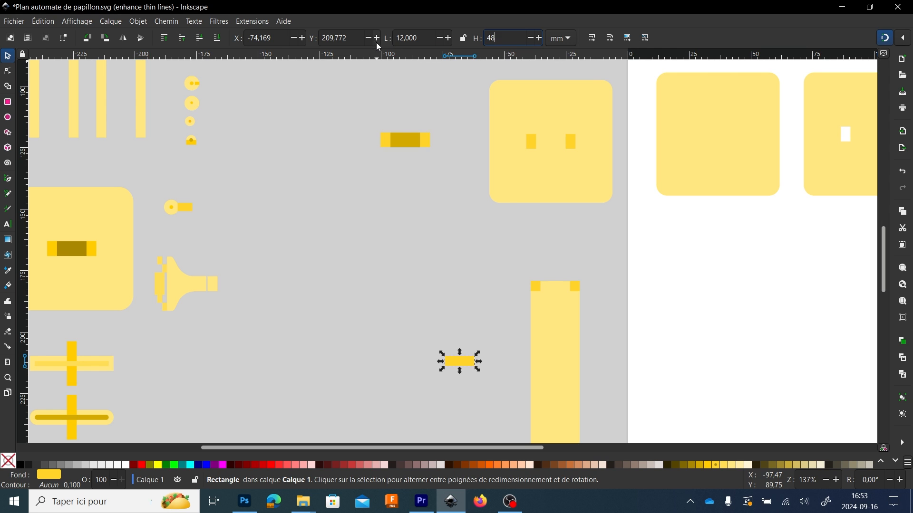
key("Return")
- Align the 12 × 48 mm rectangle inside the pale one, snapping its upper corners to the inner lower corners of the two squares
scroll(421, 323, "down", 5)
scroll(421, 323, "right", 3)
left_click_drag(386, 243, 483, 172)
scroll(480, 164, "up", 5)
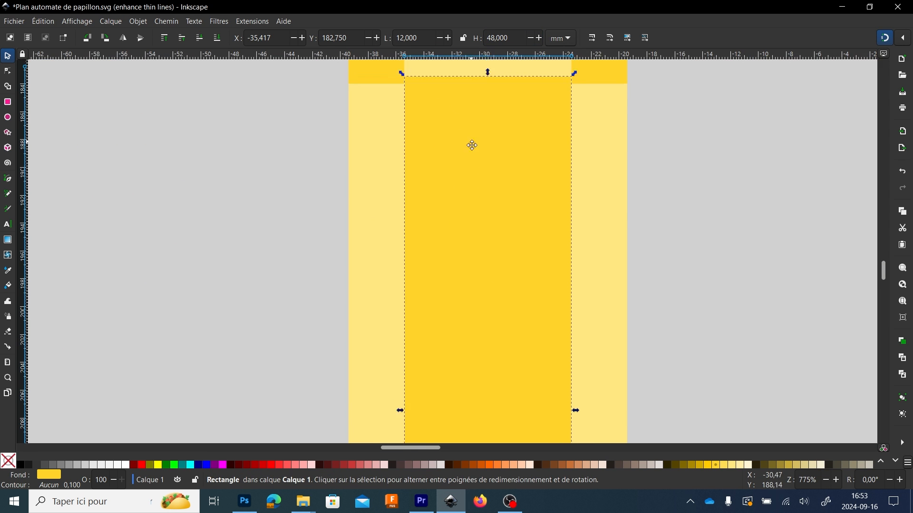
scroll(472, 145, "up", 5)
scroll(471, 145, "left", 1)
left_click_drag(451, 217, 452, 226)
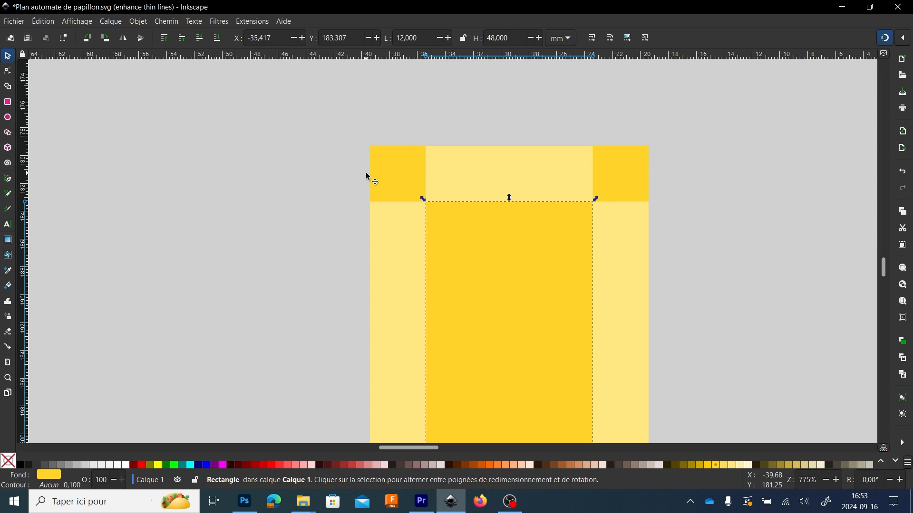
- Duplicate both upper corner squares and snap the pair level with the lower edge of the 12 × 48 mm rectangle
scroll(344, 224, "down", 10)
scroll(341, 235, "down", 3)
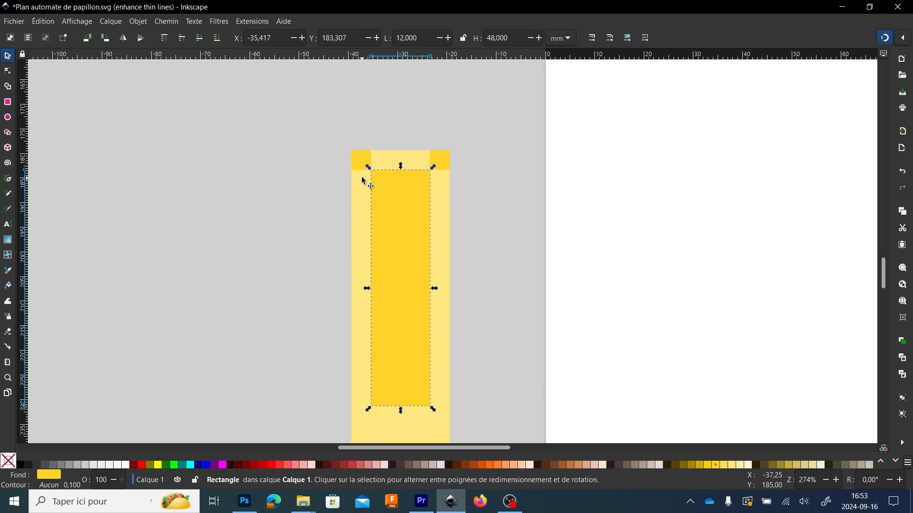
left_click(358, 163)
left_click(438, 161, "shift")
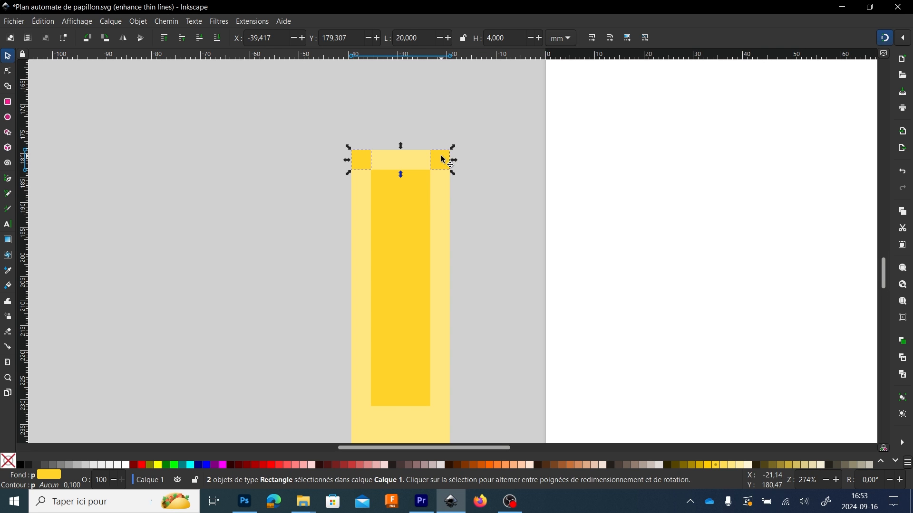
left_click_drag(440, 155, 444, 419)
scroll(366, 421, "up", 3)
left_click_drag(373, 424, 377, 410)
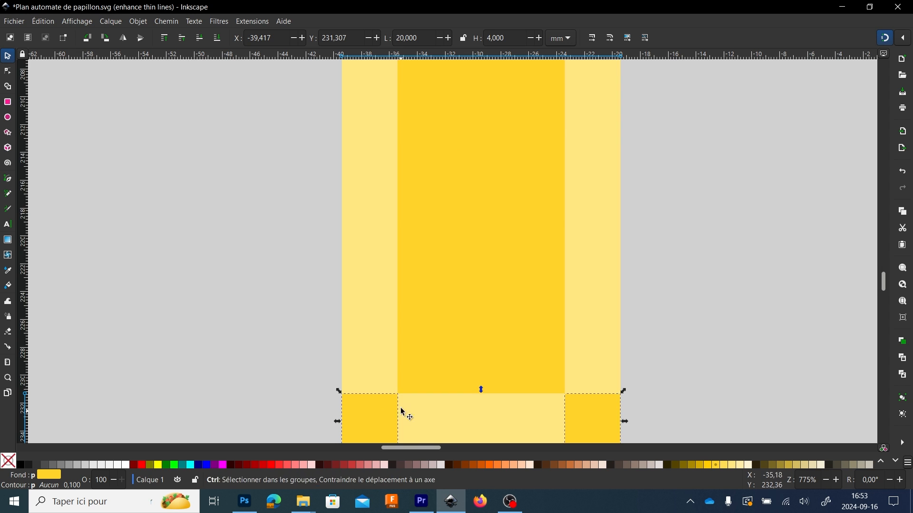
scroll(395, 397, "up", 3)
scroll(390, 376, "down", 9)
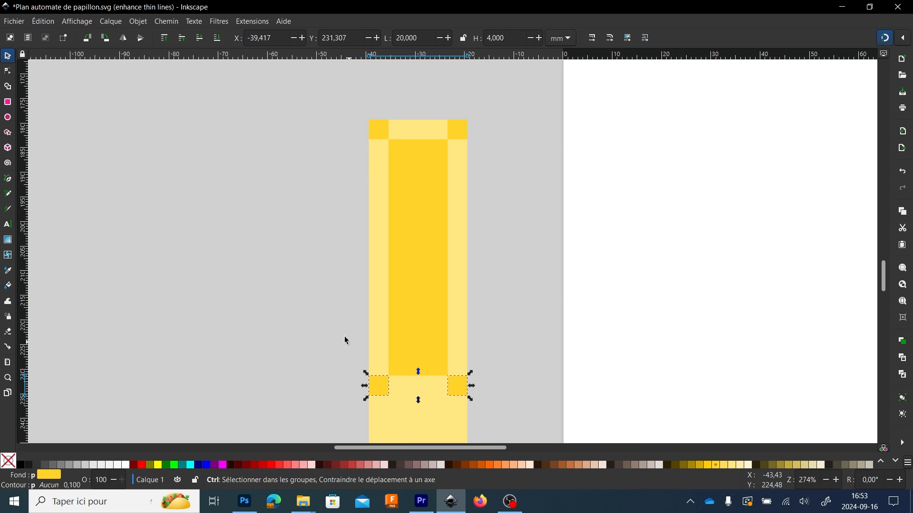
- Duplicate the 12 × 48 mm rectangle and snap the copy between the legs, directly beneath the lower pair of squares
left_click(440, 200)
left_click_drag(440, 200, 433, 278)
scroll(449, 264, "up", 4)
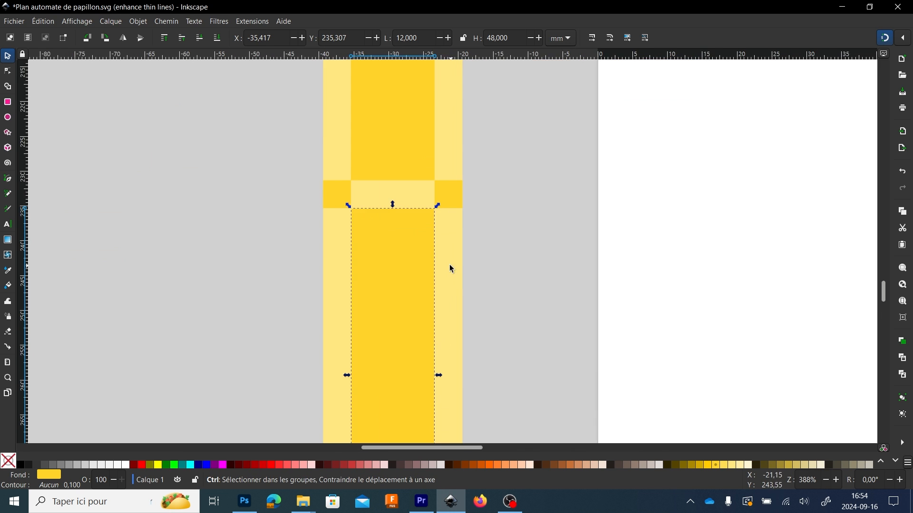
scroll(344, 213, "up", 4)
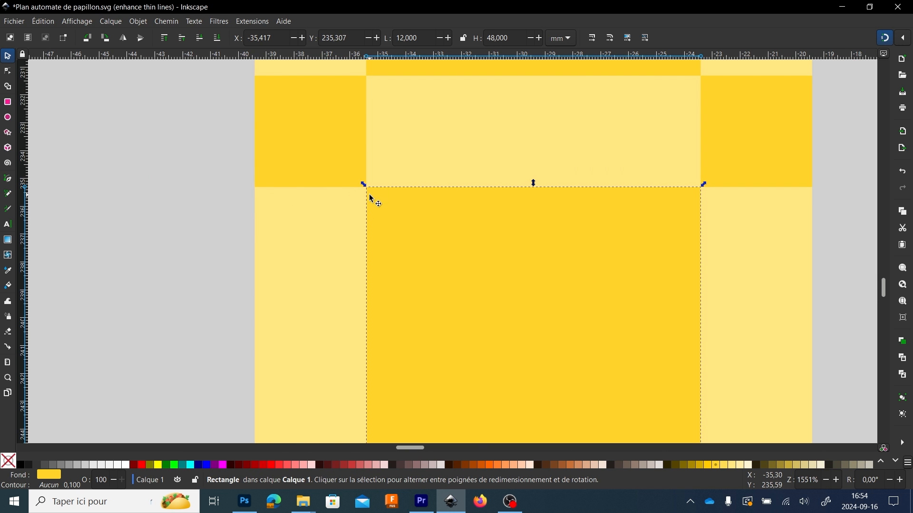
- Shorten the lower inner rectangle to 34 mm high so it ends on the pale rectangle's bottom edge, and deselect it
scroll(427, 258, "down", 7)
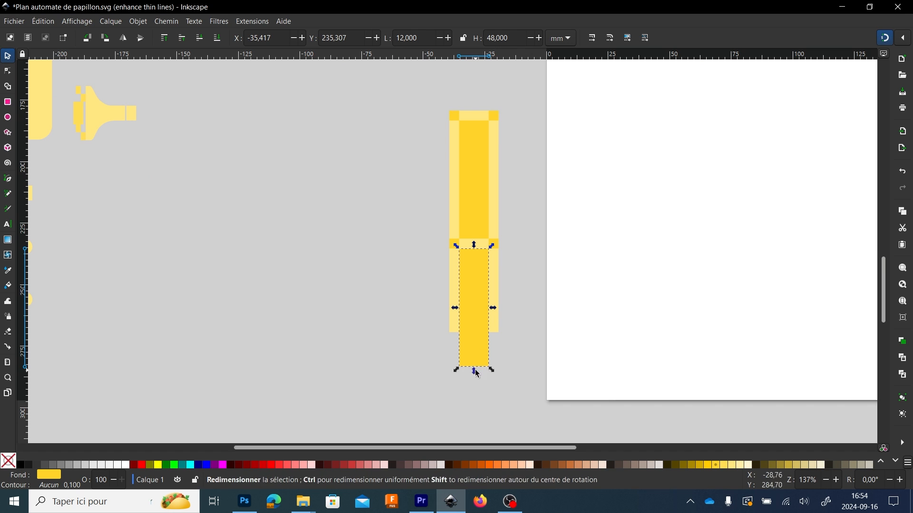
left_click_drag(477, 373, 477, 336)
scroll(481, 334, "up", 3)
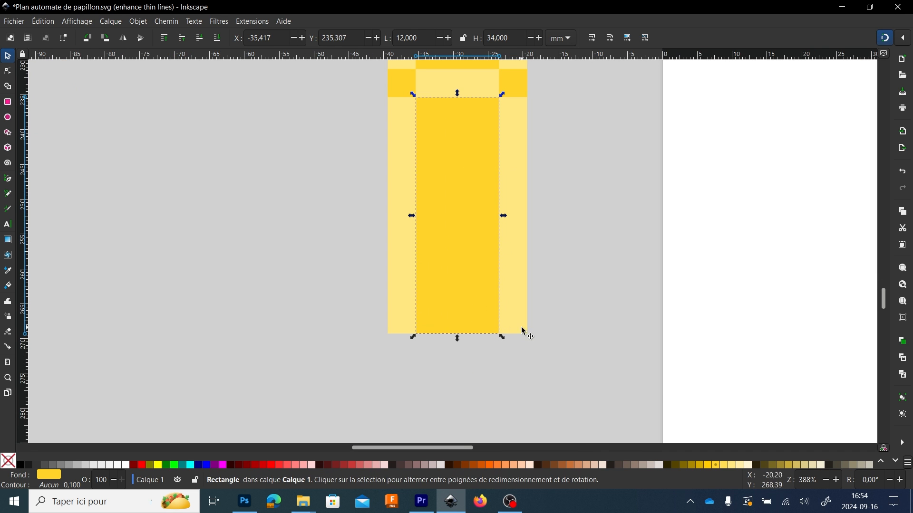
scroll(523, 331, "up", 2)
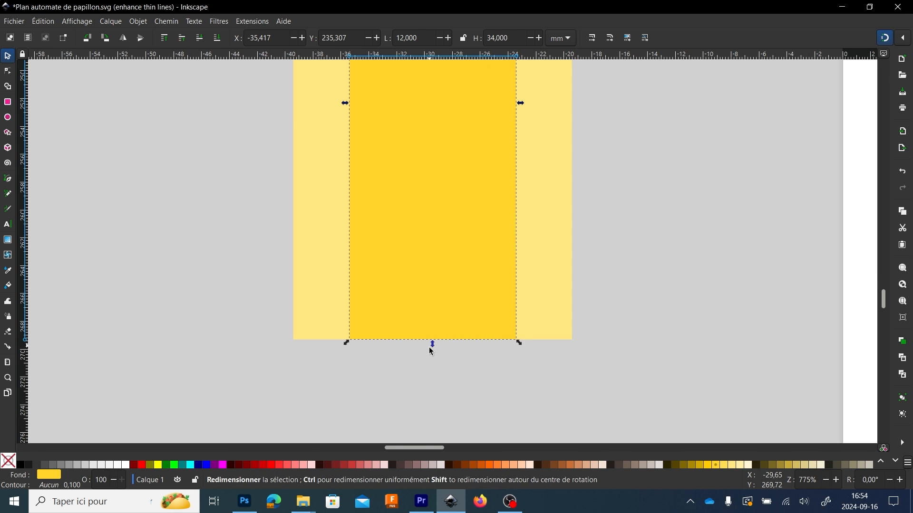
scroll(423, 367, "down", 5)
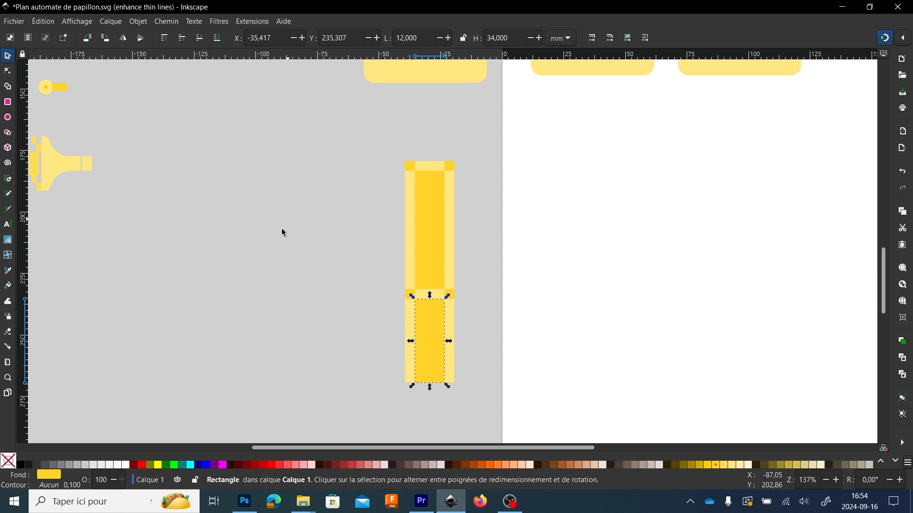
left_click(181, 238)
left_click_drag(200, 244, 792, 488)
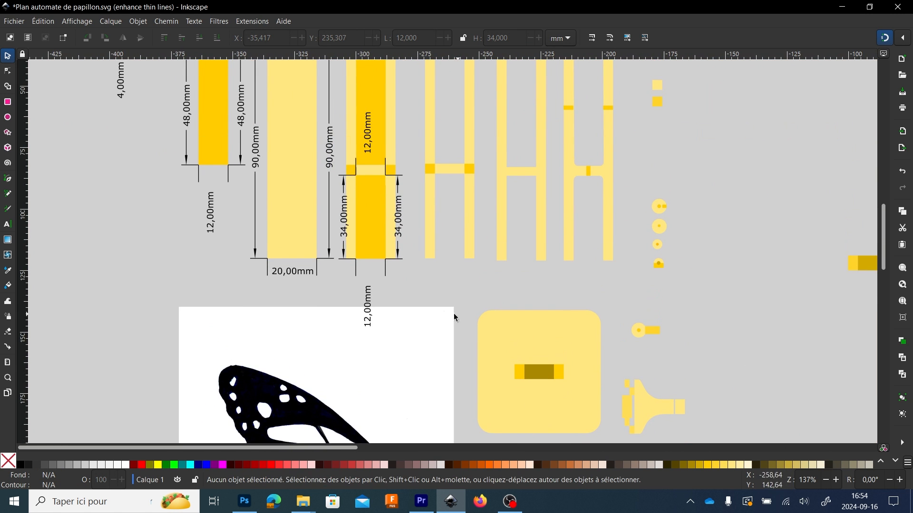
scroll(370, 206, "down", 3)
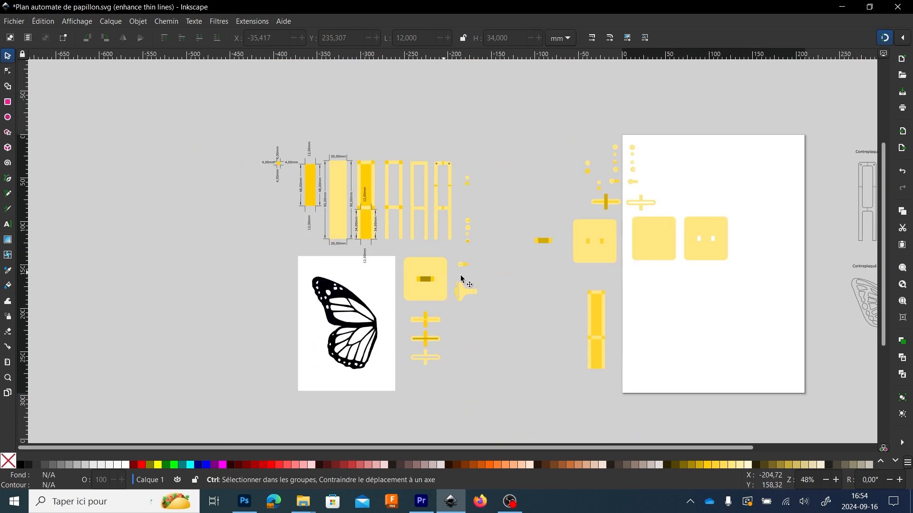
- Move all seven rectangles of the support frame assembly away from the page, to about X −91.5 mm, and deselect them
scroll(461, 252, "down", 3)
scroll(460, 252, "right", 3)
scroll(553, 253, "up", 3)
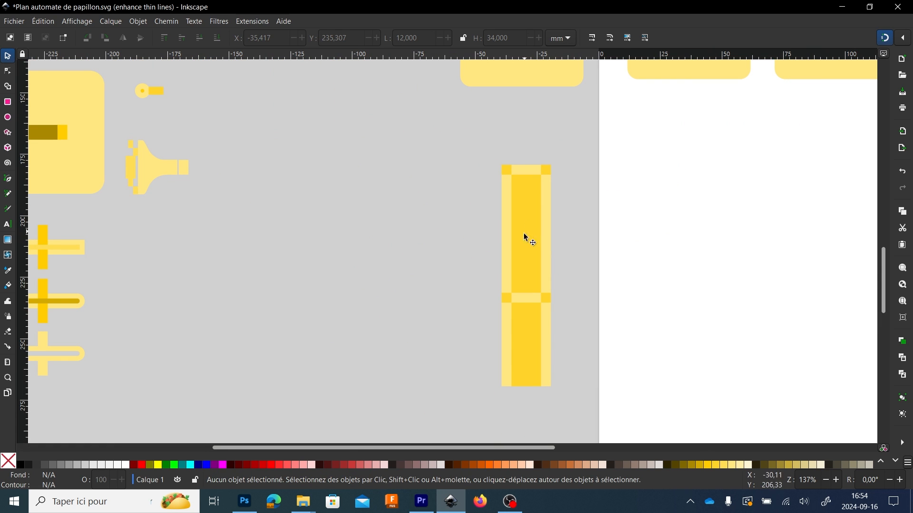
left_click_drag(479, 138, 555, 371)
left_click_drag(516, 338, 388, 339)
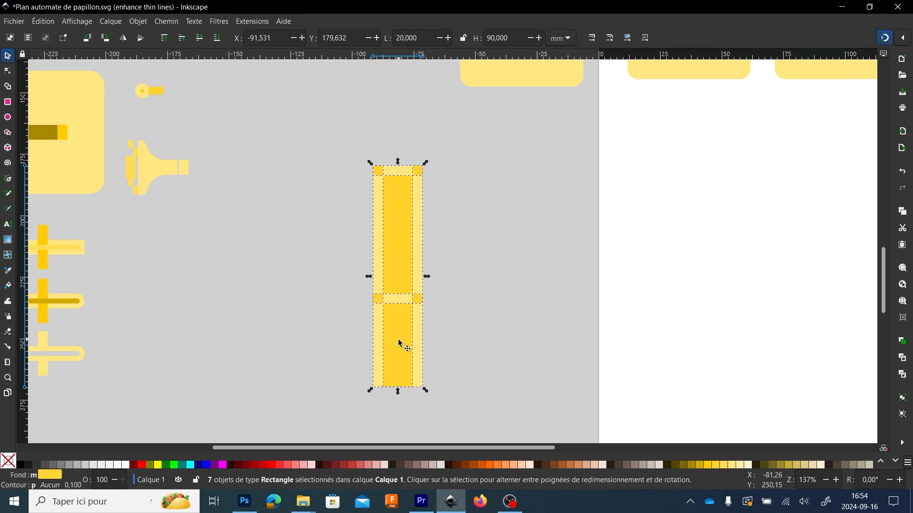
left_click(339, 308)
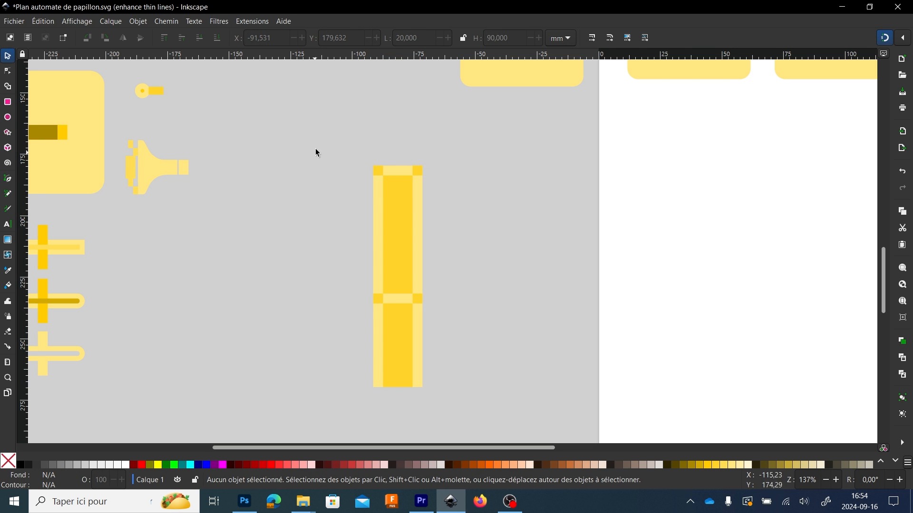
- Duplicate the whole seven-rectangle assembly and place the copy beside the original at about X −51.2 mm, at the same height
left_click_drag(318, 135, 449, 412)
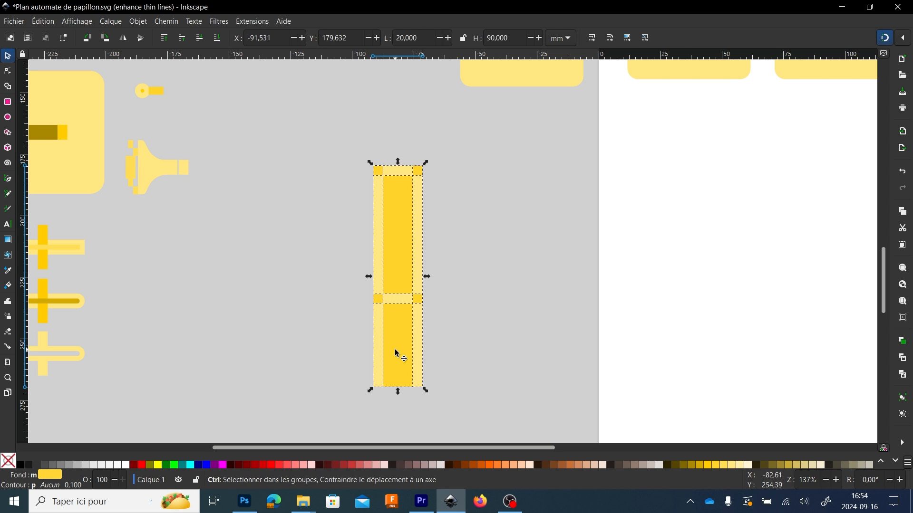
key("ctrl+d")
left_click_drag(395, 350, 492, 348)
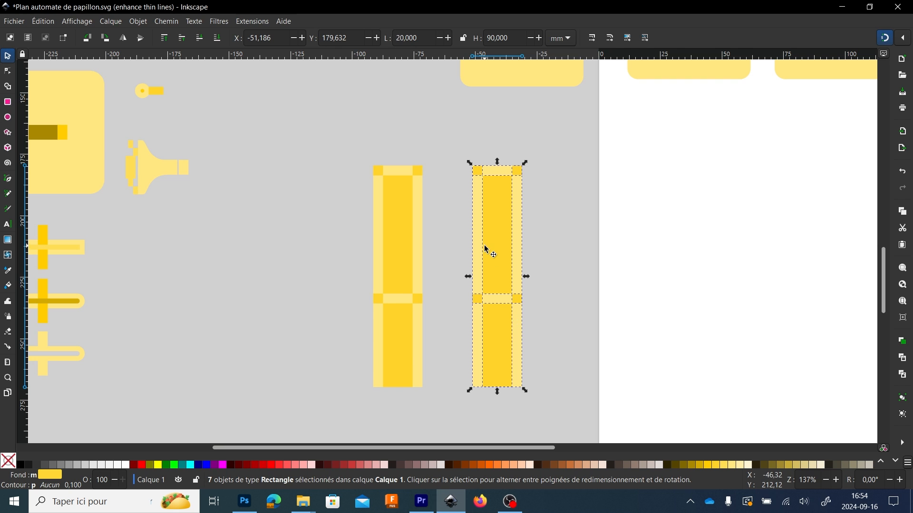
left_click(462, 230)
- Delete the four 4 mm squares from the copied assembly, leaving only the pale rectangle and the two inner rectangles
scroll(473, 239, "up", 2)
scroll(473, 239, "down", 1)
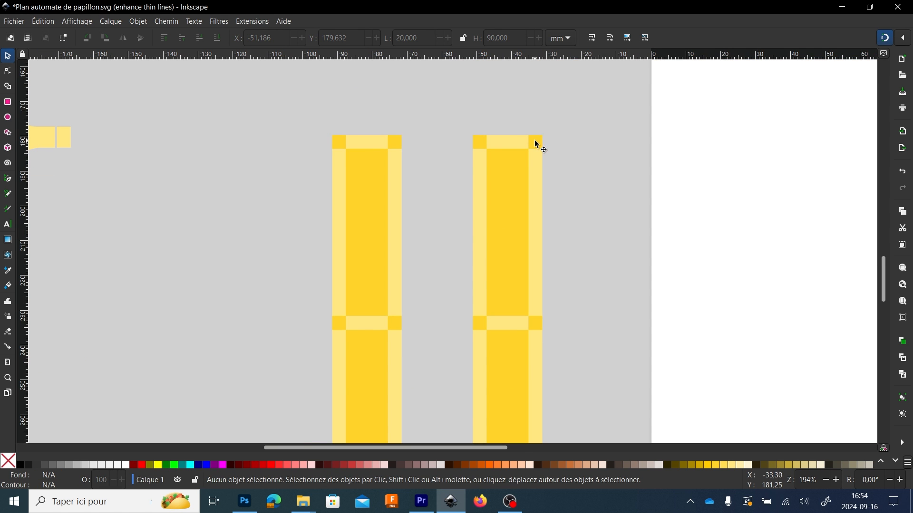
left_click(535, 142)
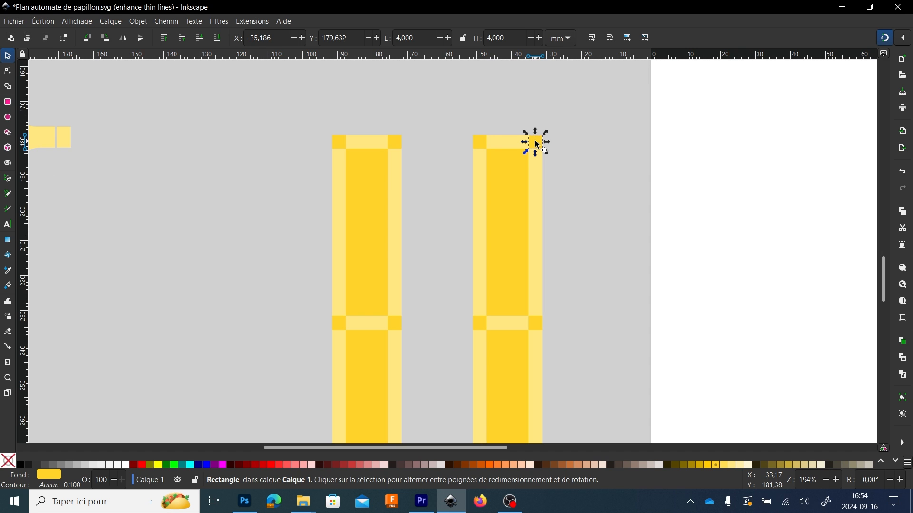
key("Delete")
left_click(480, 142)
key("Delete")
left_click(481, 325)
key("Delete")
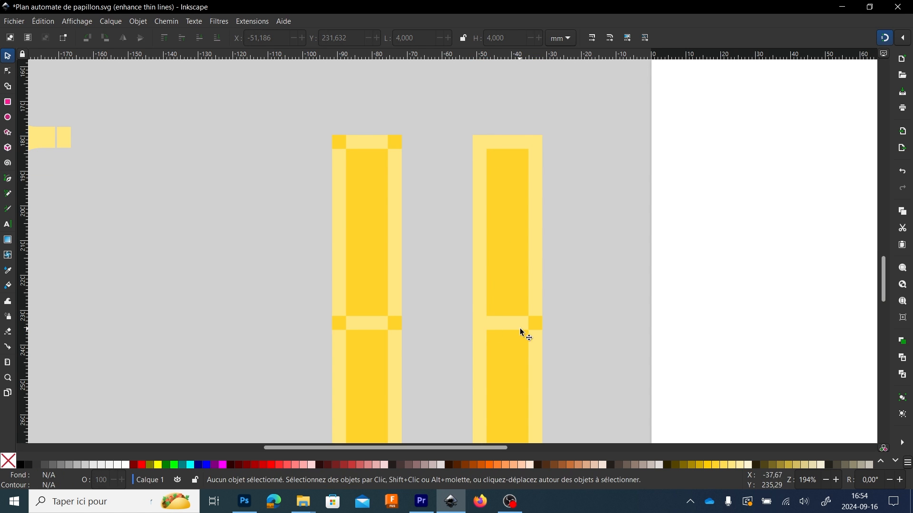
scroll(500, 168, "up", 1)
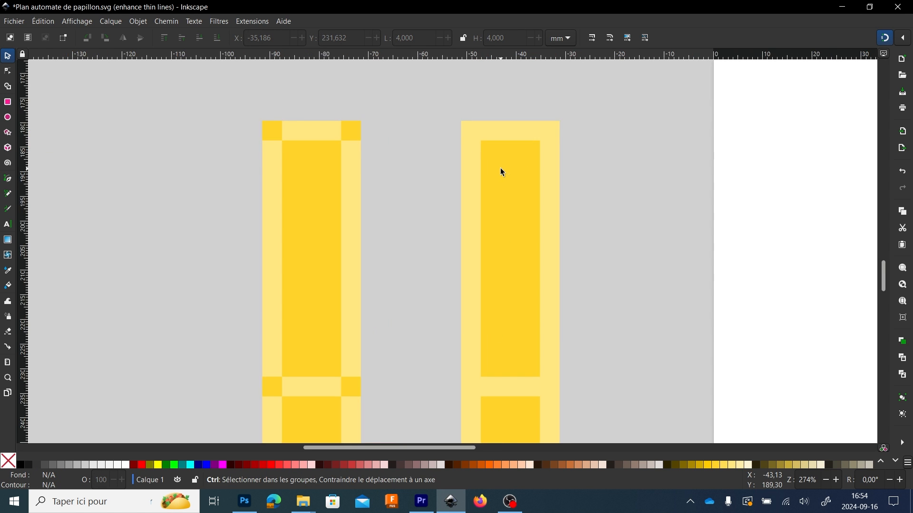
- Unite the 12 × 48 mm and 12 × 34 mm inner rectangles of the copy into one path with Union
scroll(500, 167, "down", 1)
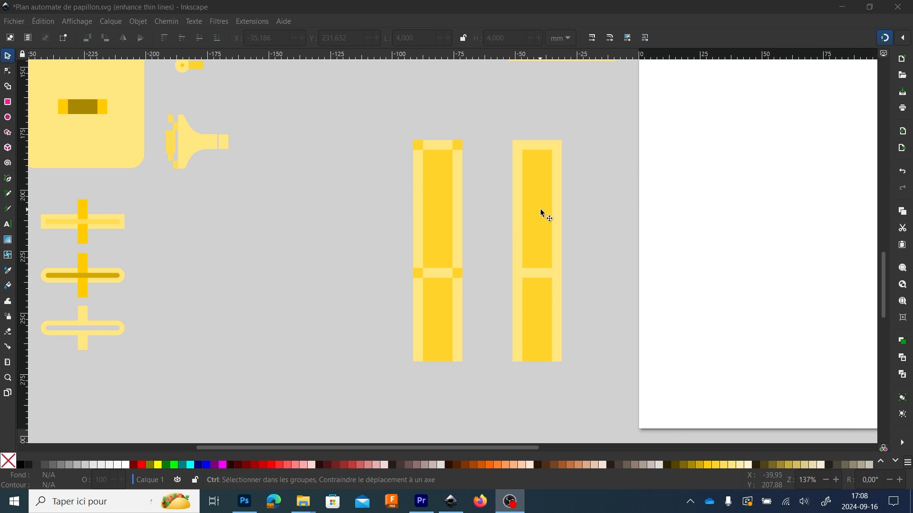
left_click(539, 217)
left_click(539, 215)
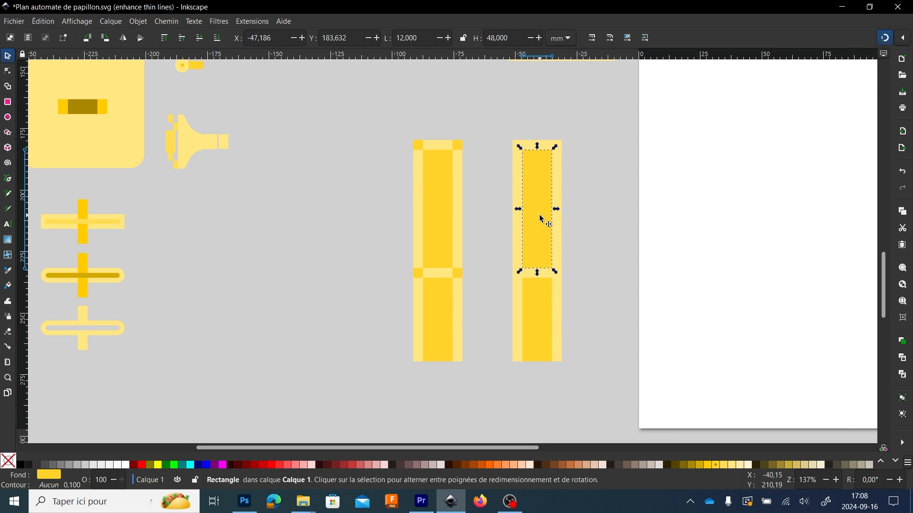
left_click(544, 315, "shift")
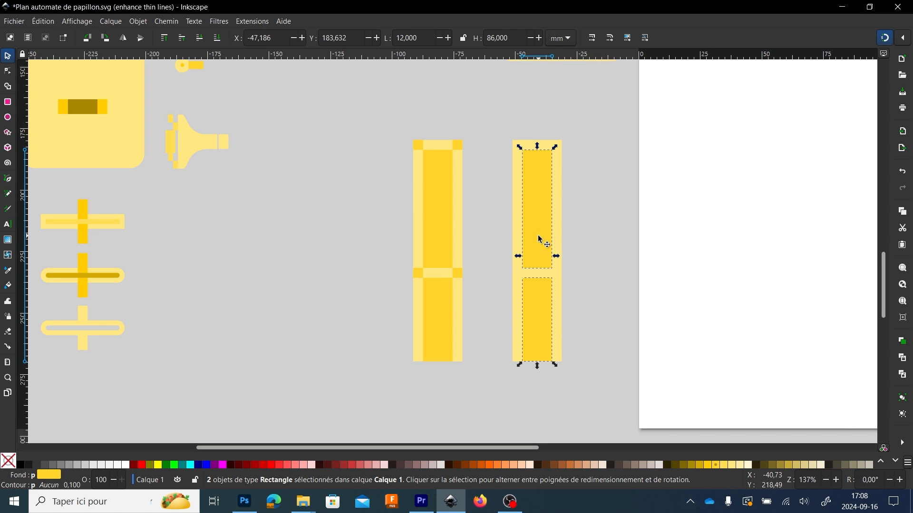
left_click(166, 21)
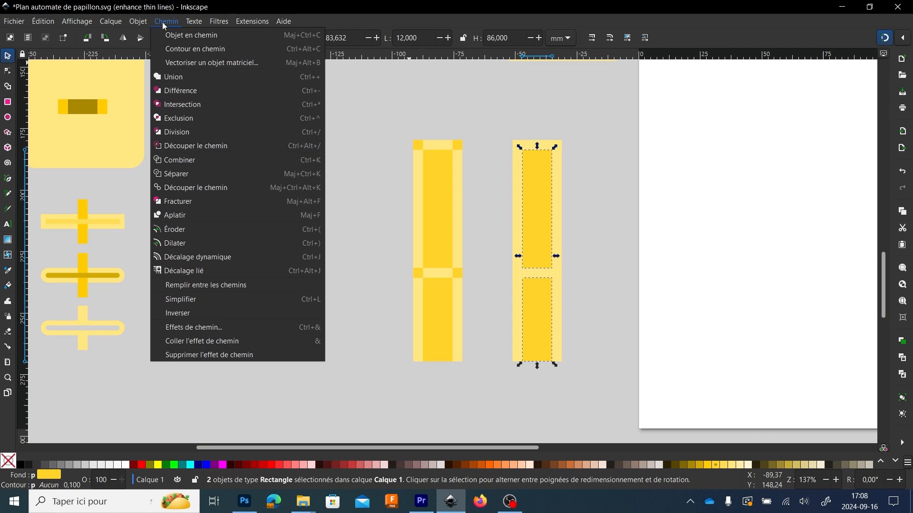
left_click(178, 76)
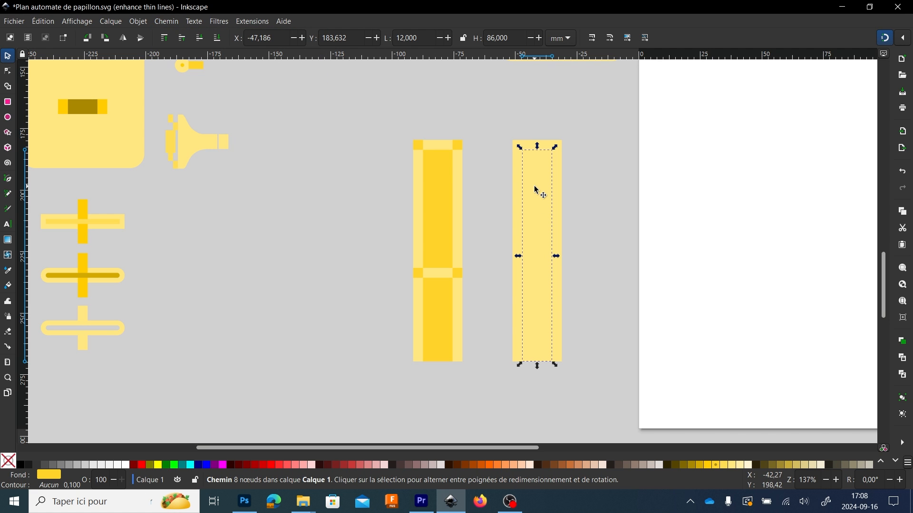
- Fill the united inner path with a darker gold and raise it above the pale rectangle
left_click(698, 464)
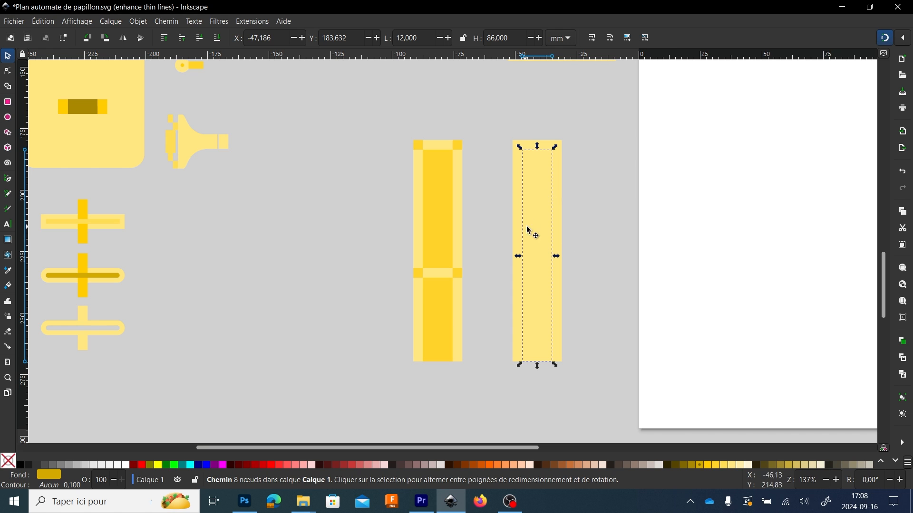
left_click(174, 37)
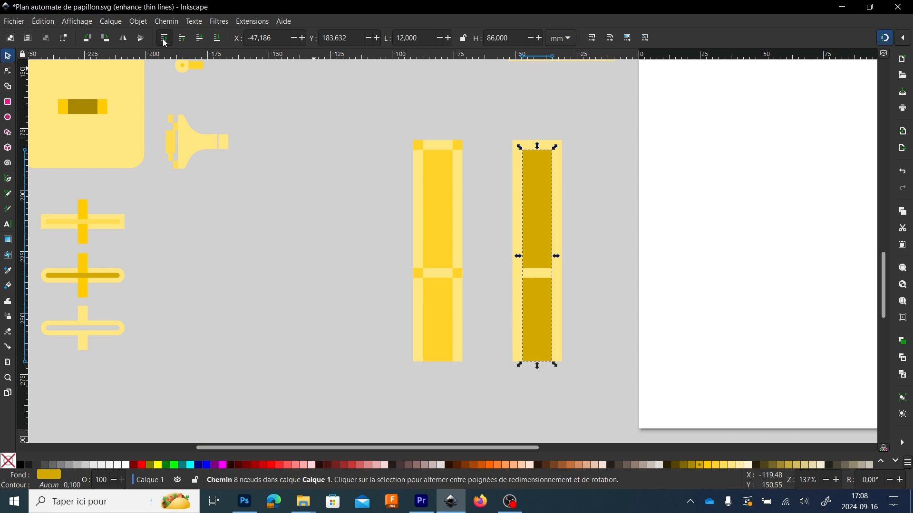
left_click(574, 168)
- Subtract the dark gold path from the pale 20 × 90 mm rectangle with Difference to cut out the frame openings
left_click(557, 177)
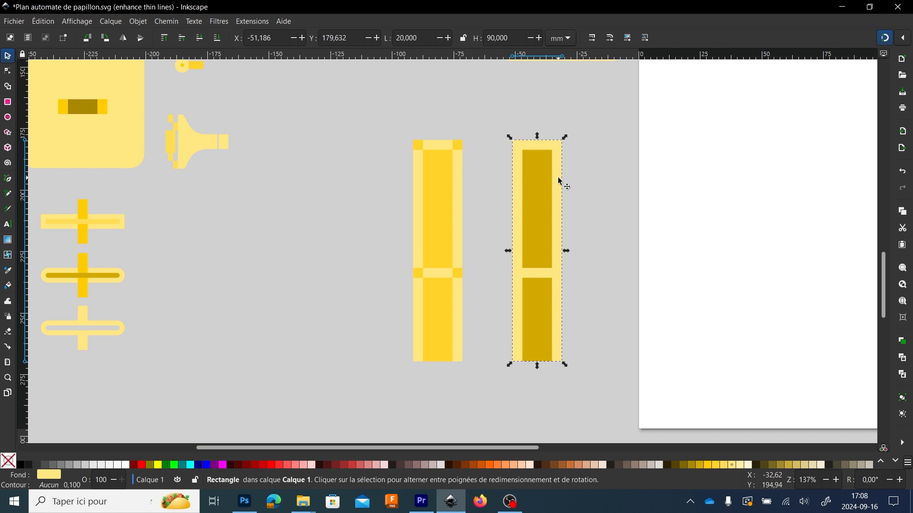
left_click(537, 205, "shift")
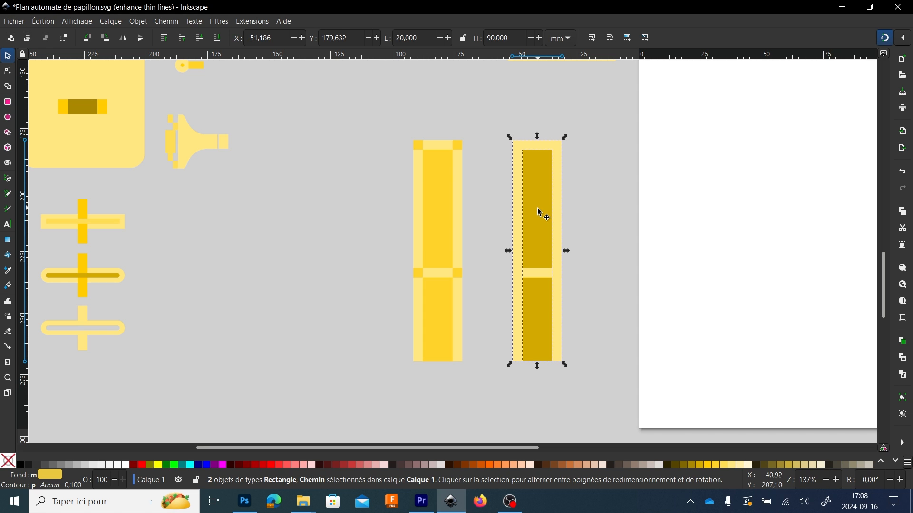
left_click(167, 22)
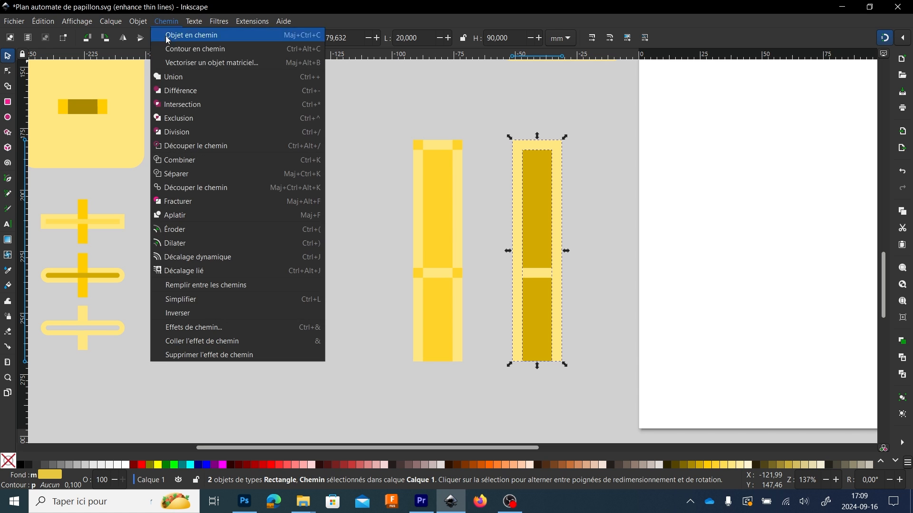
left_click(178, 91)
left_click(255, 202)
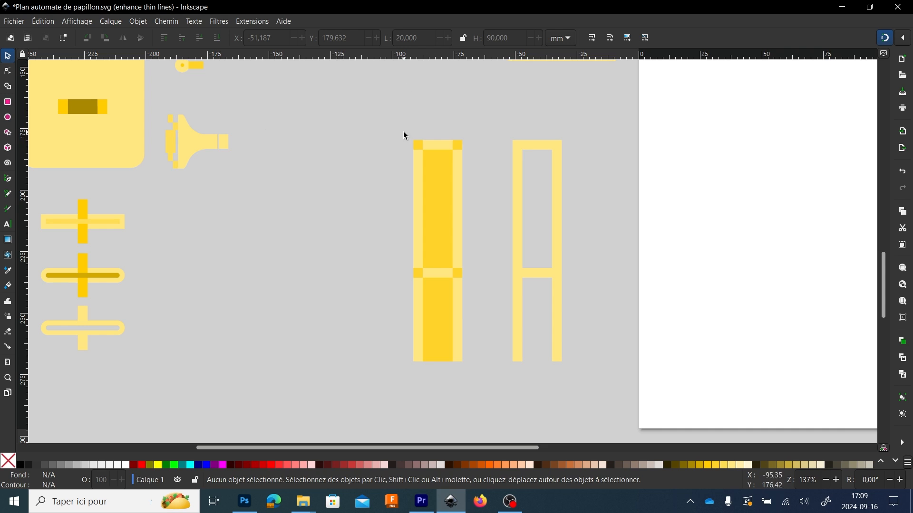
- Switch the cut-out frame to node editing and add the Corners path effect to it
left_click(530, 147)
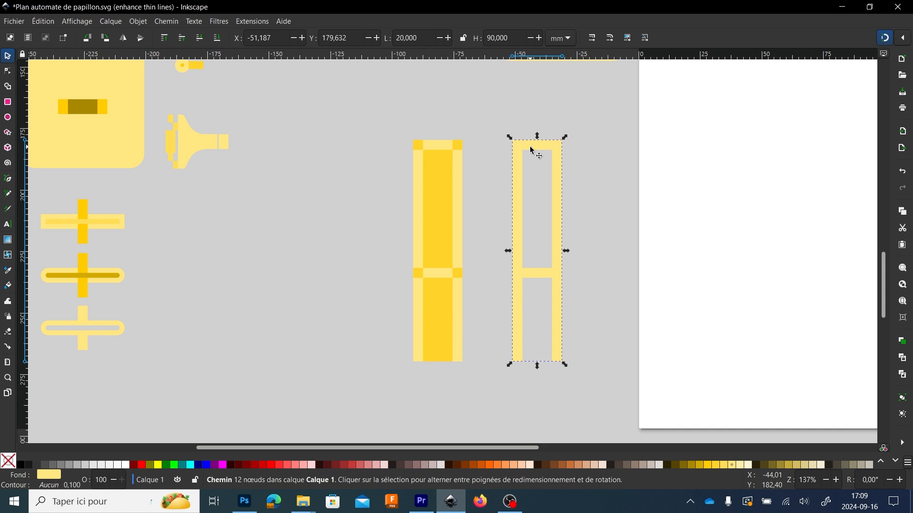
left_click(8, 72)
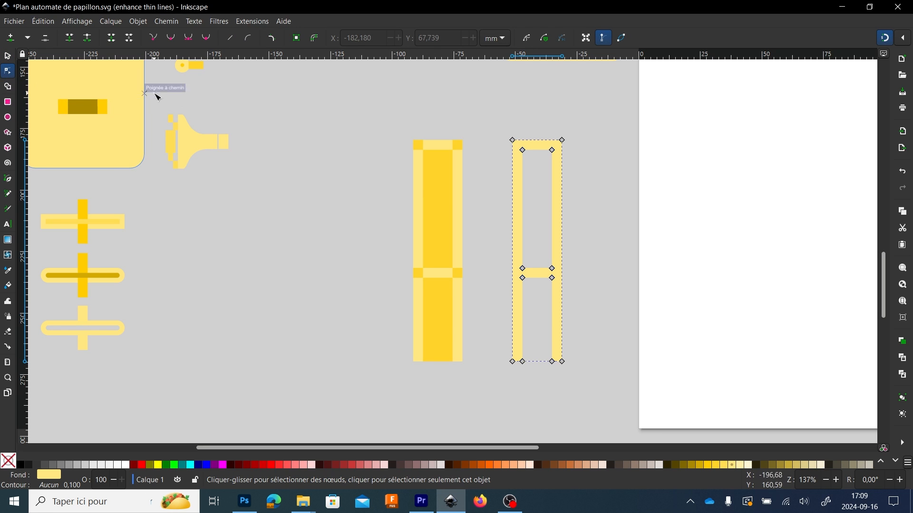
left_click(273, 41)
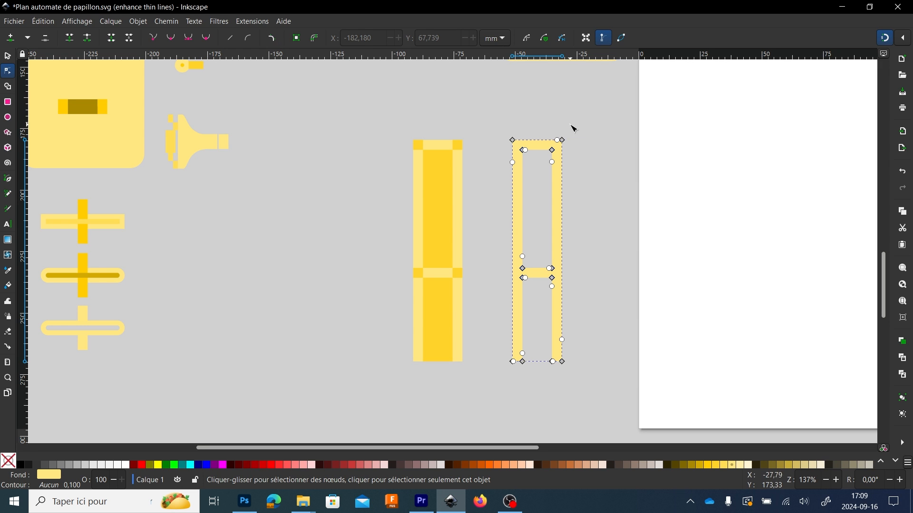
- Round the frame's two upper outer corners by about 4 mm and the upper opening's two top corners by a smaller radius
scroll(553, 153, "up", 3)
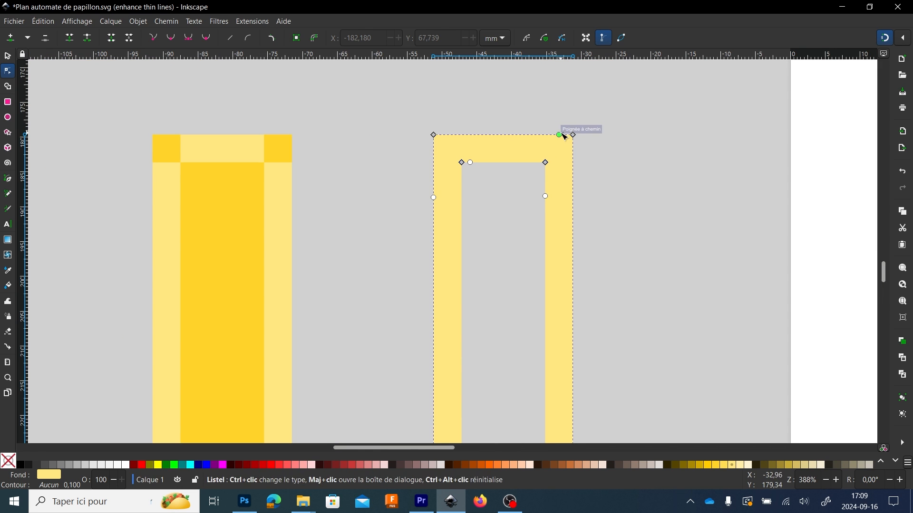
left_click_drag(561, 137, 550, 131)
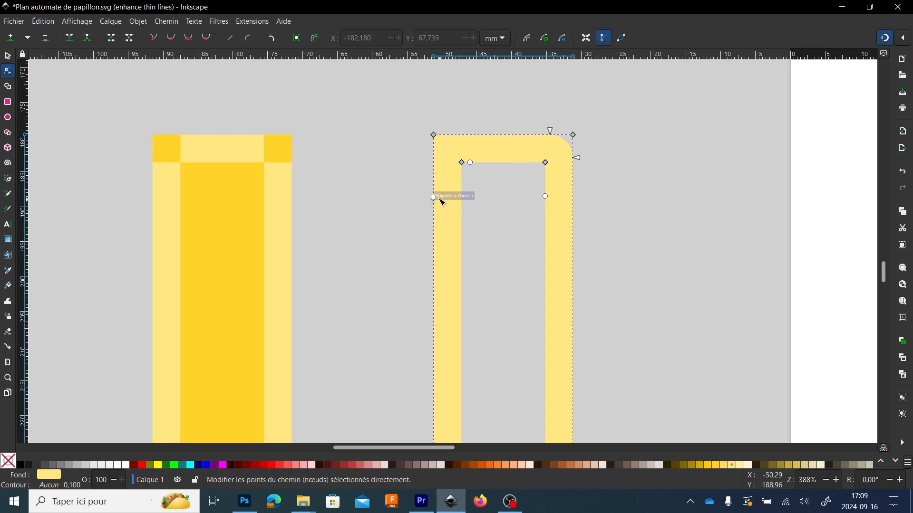
left_click_drag(434, 198, 437, 158)
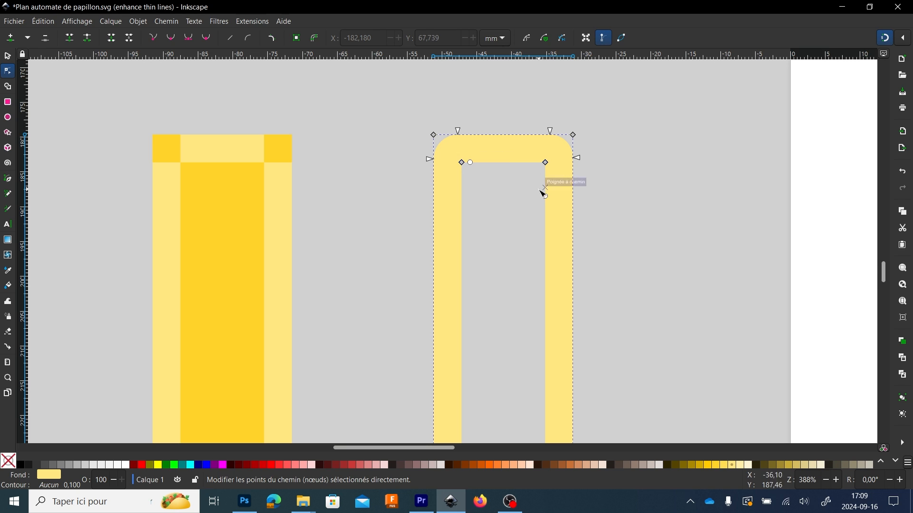
left_click_drag(547, 201, 548, 181)
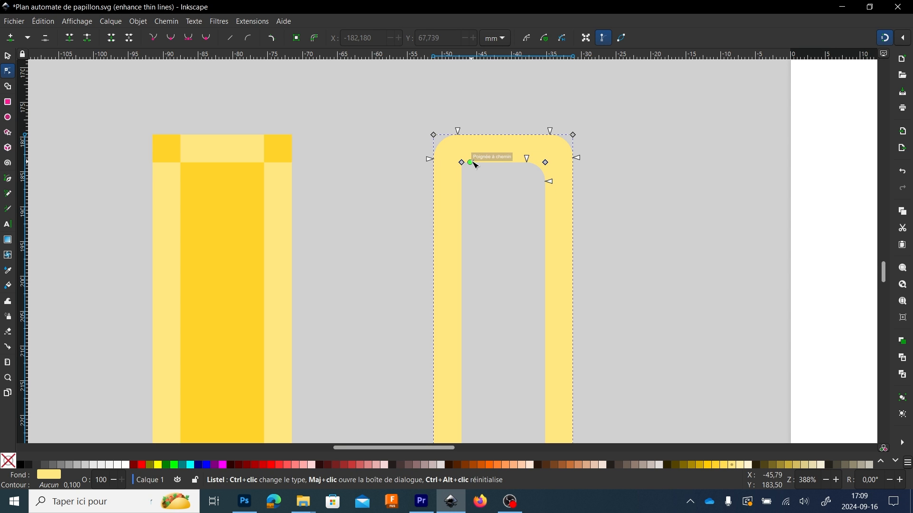
left_click_drag(473, 164, 483, 167)
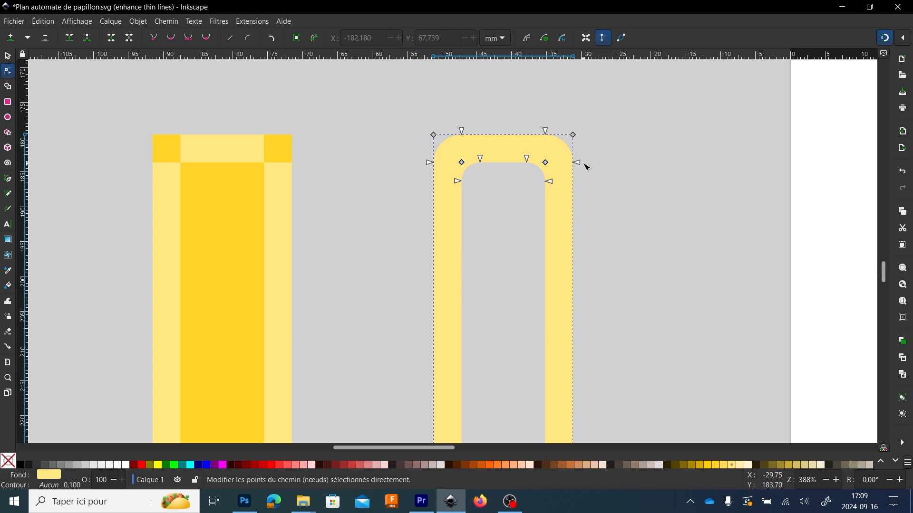
- Round the four inner corners where the frame's crossbar meets the legs, above and below the bar
scroll(546, 299, "down", 6)
left_click_drag(540, 310, 524, 310)
left_click_drag(463, 275, 463, 287)
left_click_drag(546, 359, 528, 359)
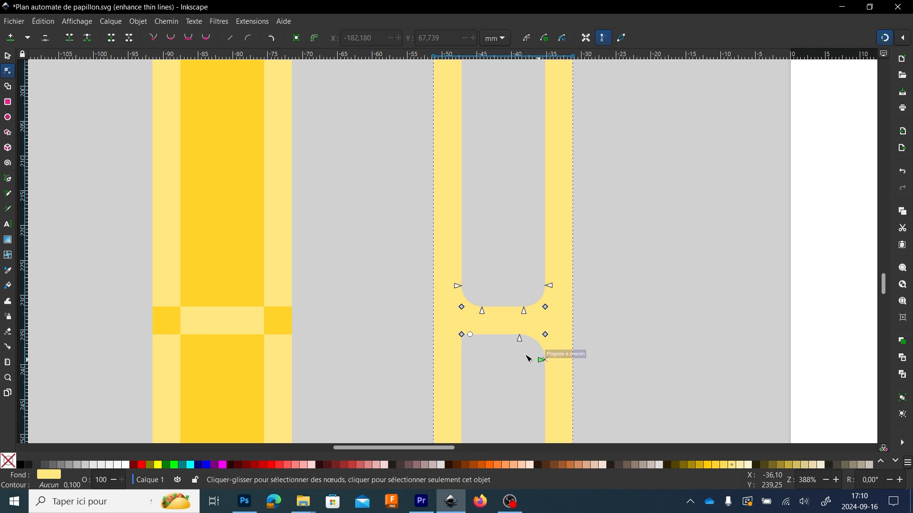
left_click_drag(471, 335, 523, 339)
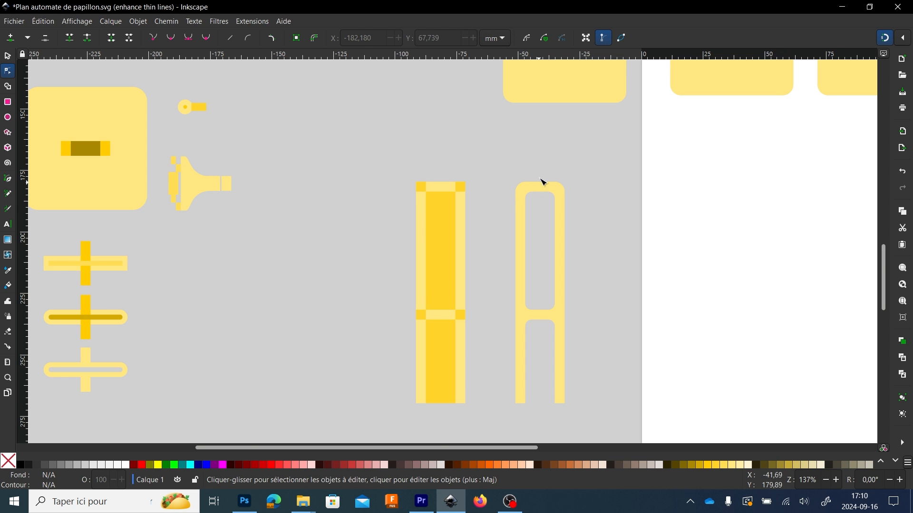
- Bring a 1.5 mm gold circle from the round-topped tab part down beside the large rounded square with two slots
scroll(483, 285, "down", 2)
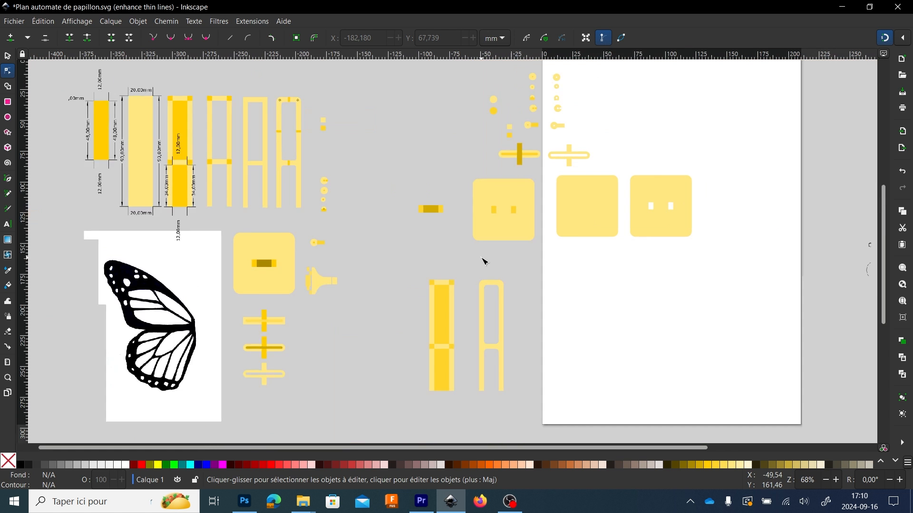
scroll(540, 102, "up", 3)
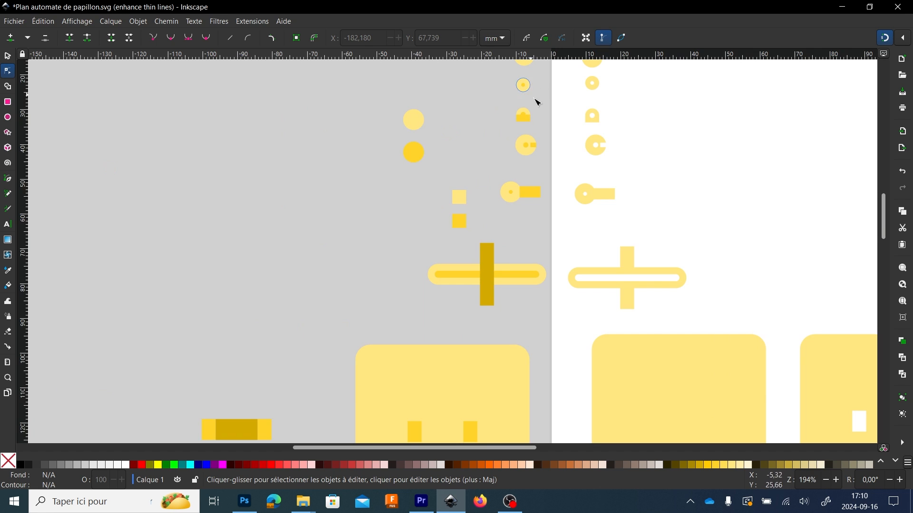
scroll(538, 102, "up", 3)
left_click(524, 116)
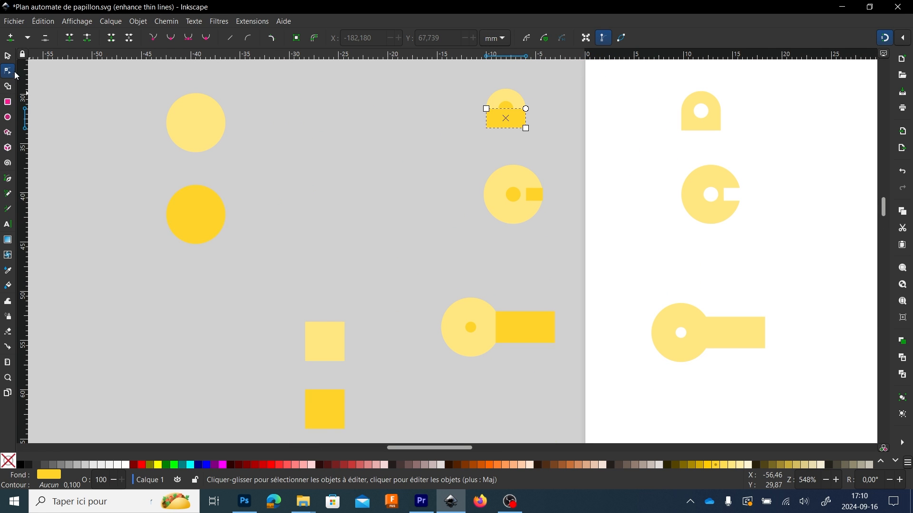
left_click(8, 56)
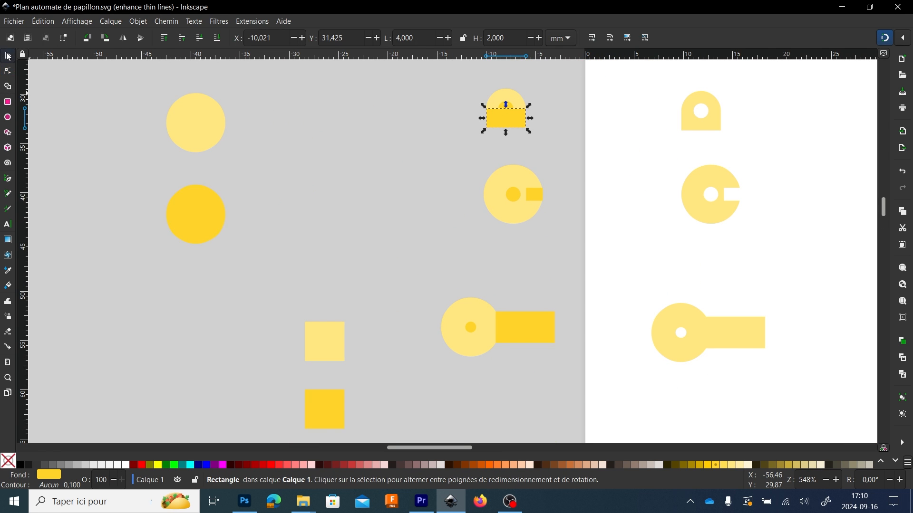
left_click(506, 105)
left_click(506, 104)
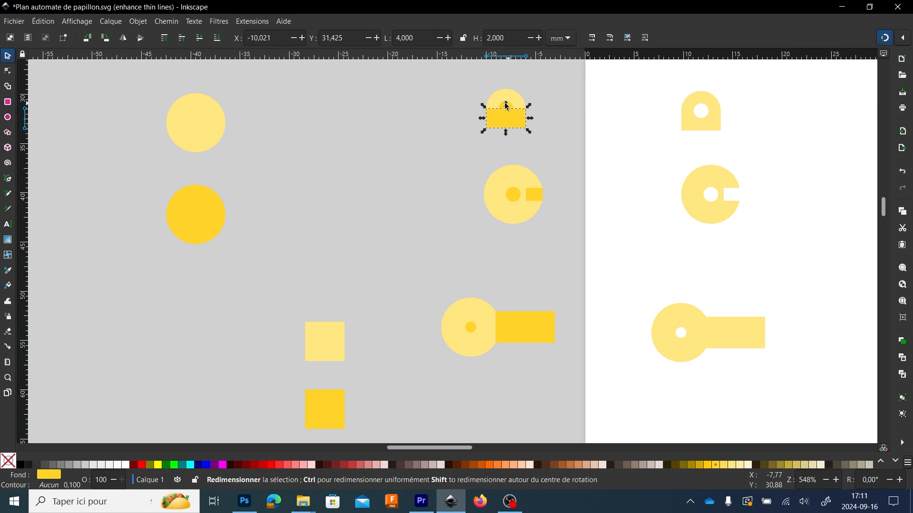
left_click(504, 104)
scroll(505, 105, "up", 3)
left_click(500, 118)
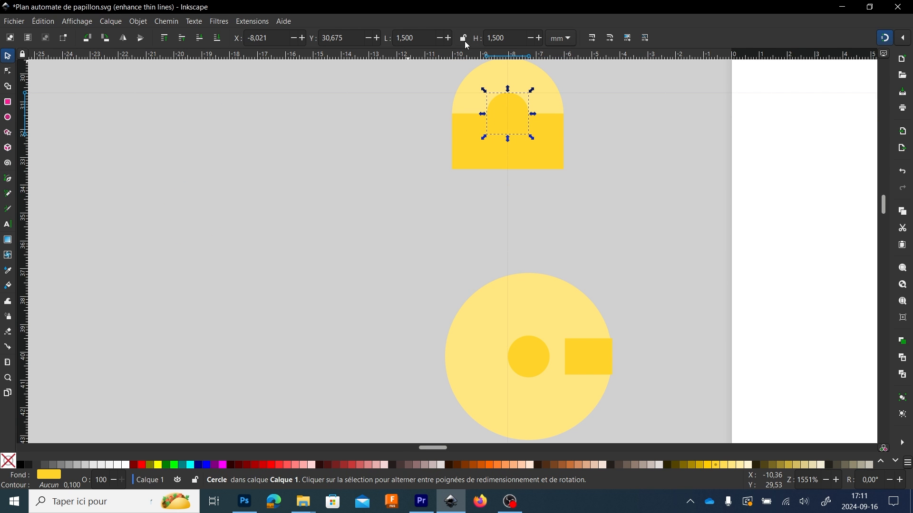
scroll(457, 183, "down", 3)
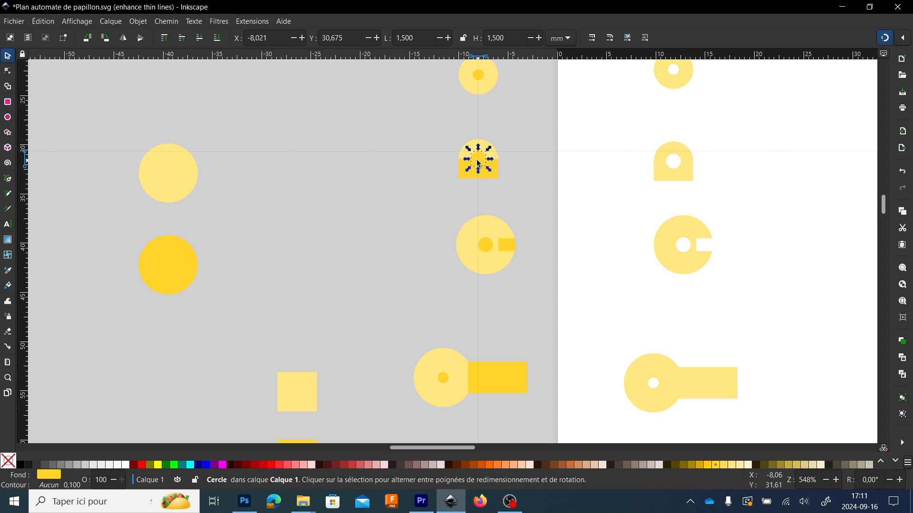
left_click_drag(477, 160, 357, 256)
scroll(354, 292, "down", 3)
left_click_drag(360, 292, 329, 384)
scroll(398, 259, "down", 12)
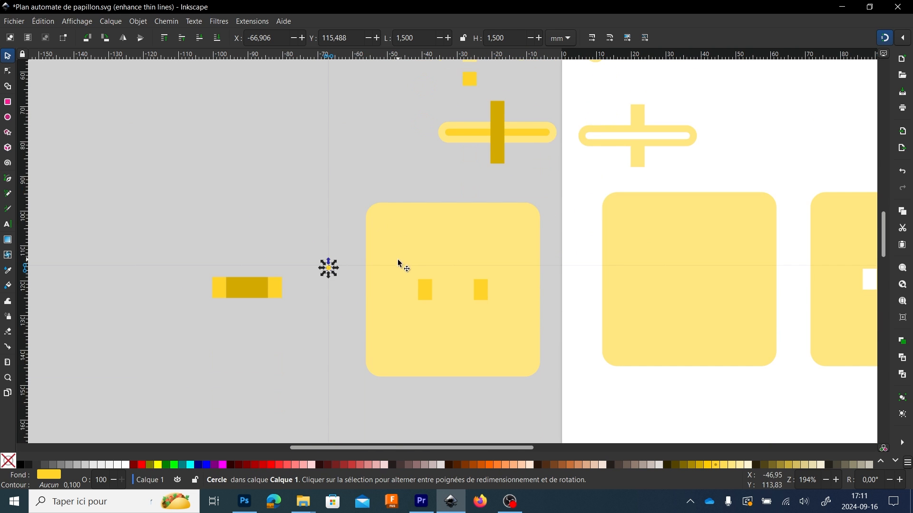
- Place the 1.5 mm circle in the frame's upper left corner and duplicate it into the upper right corner at the same height
scroll(386, 244, "down", 1)
left_click_drag(348, 159, 388, 315)
scroll(397, 334, "up", 3)
left_click_drag(248, 250, 393, 300)
scroll(393, 300, "up", 3)
mouse_move(364, 254)
left_mouse_down()
mouse_move(356, 250)
mouse_move(363, 263)
left_mouse_up()
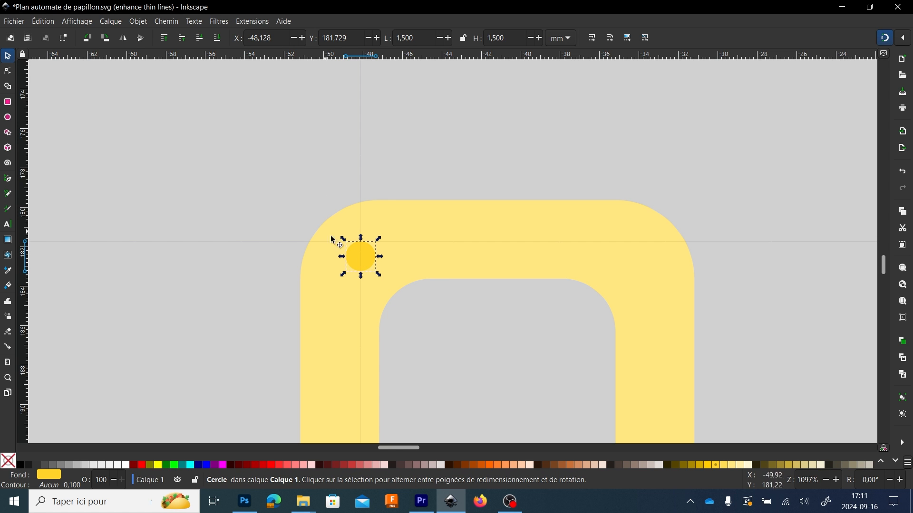
key("ctrl+d")
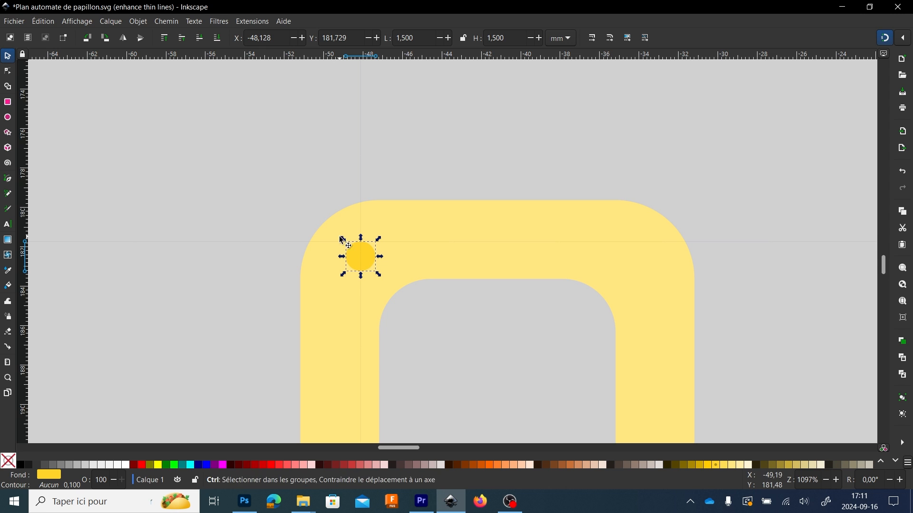
left_click_drag(371, 265, 645, 257)
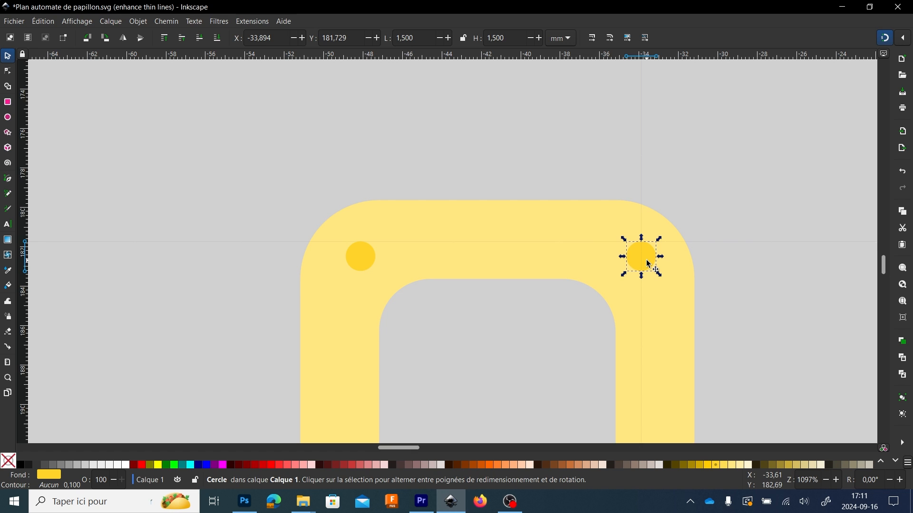
- Merge the two corner circles into a single path and centre it horizontally on the frame's top bar
left_click(363, 260, "shift")
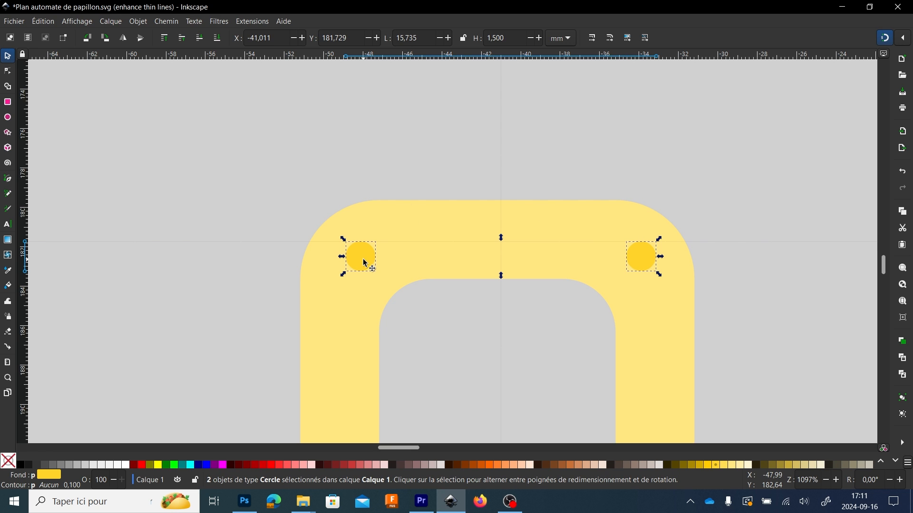
left_click(166, 21)
left_click(164, 77)
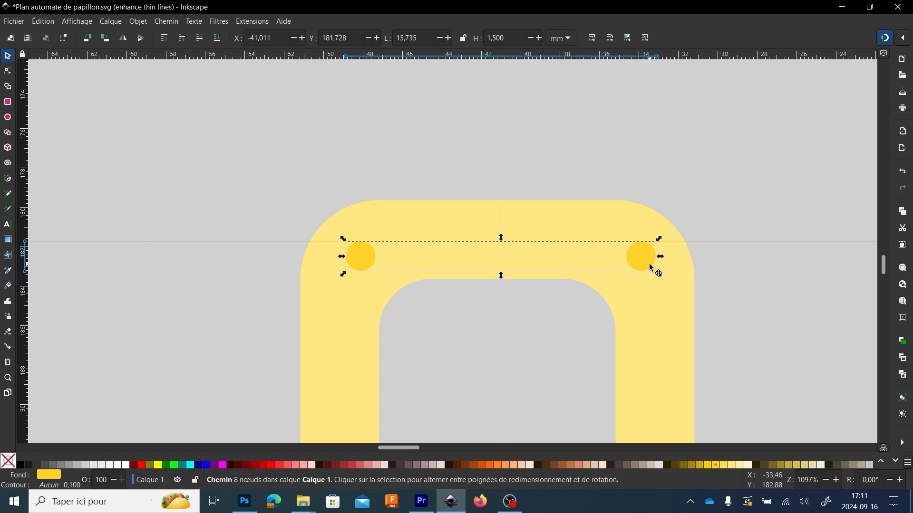
left_click_drag(650, 264, 647, 265)
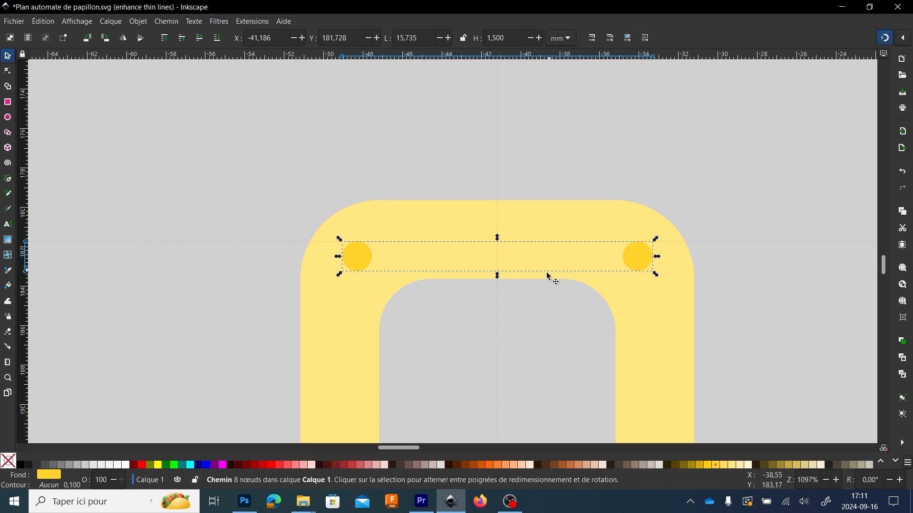
left_click(472, 385)
scroll(455, 334, "down", 2)
left_click_drag(463, 323, 485, 116)
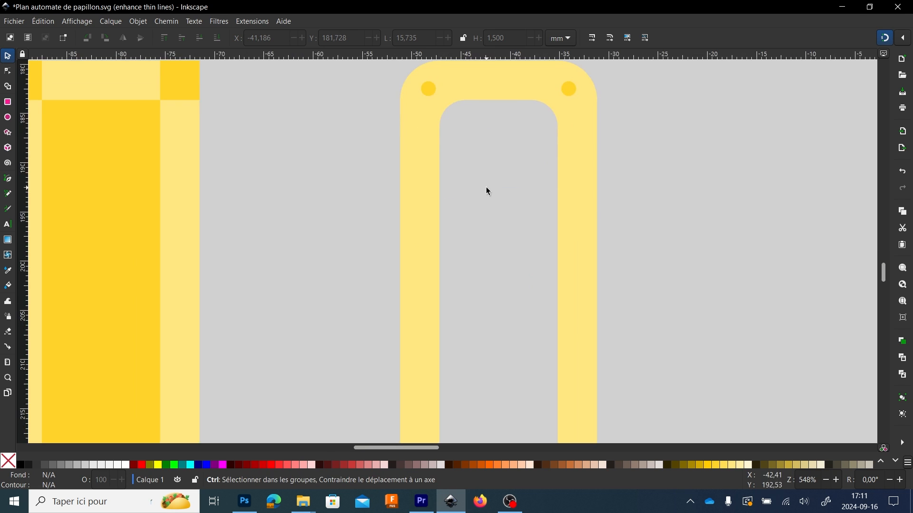
scroll(486, 191, "down", 3)
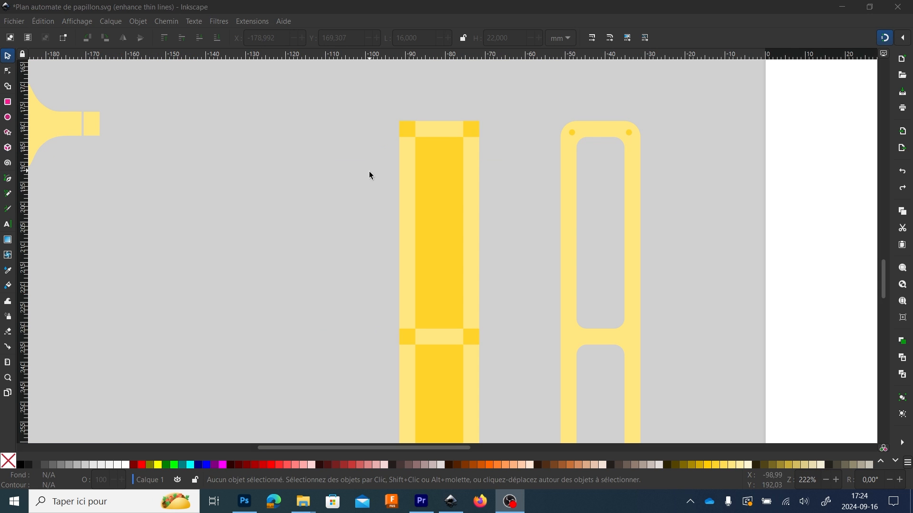
- Bring a 4 mm gold square from the small parts above and set it against the rounded frame's top edge
left_click_drag(347, 167, 319, 175)
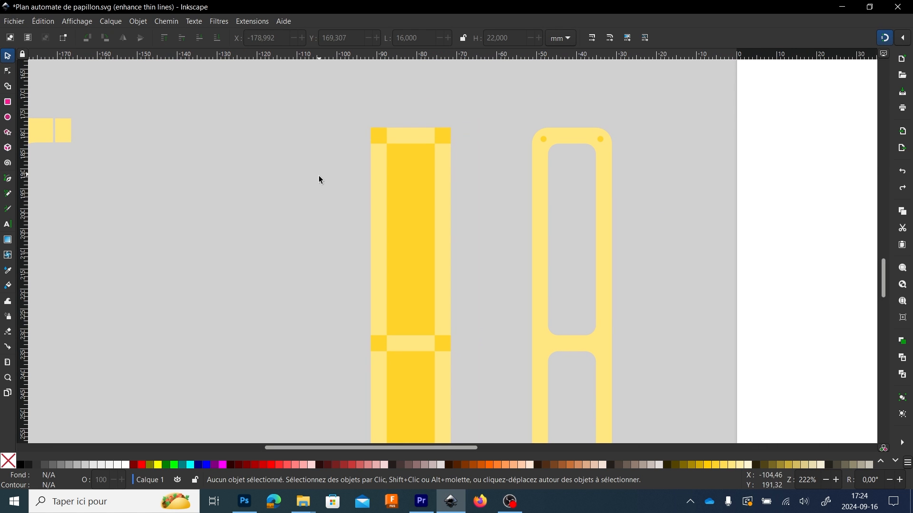
scroll(485, 147, "up", 10)
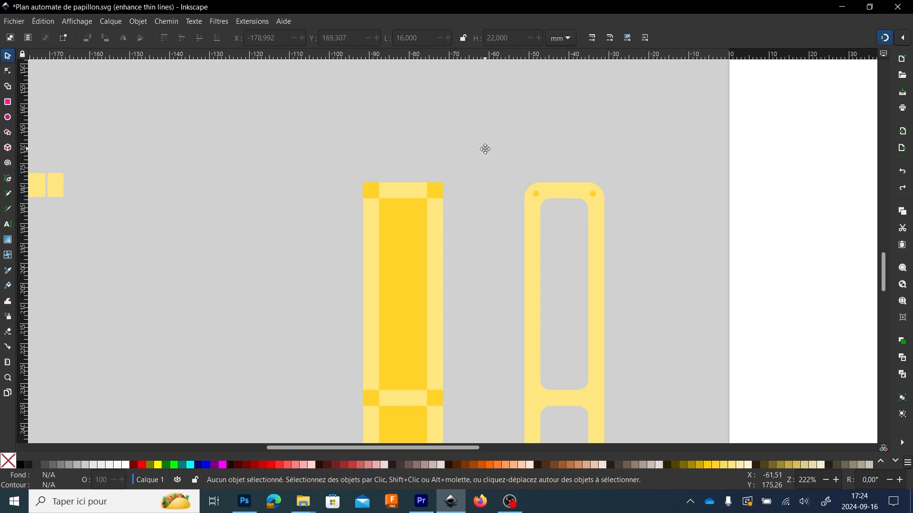
scroll(453, 141, "right", 3)
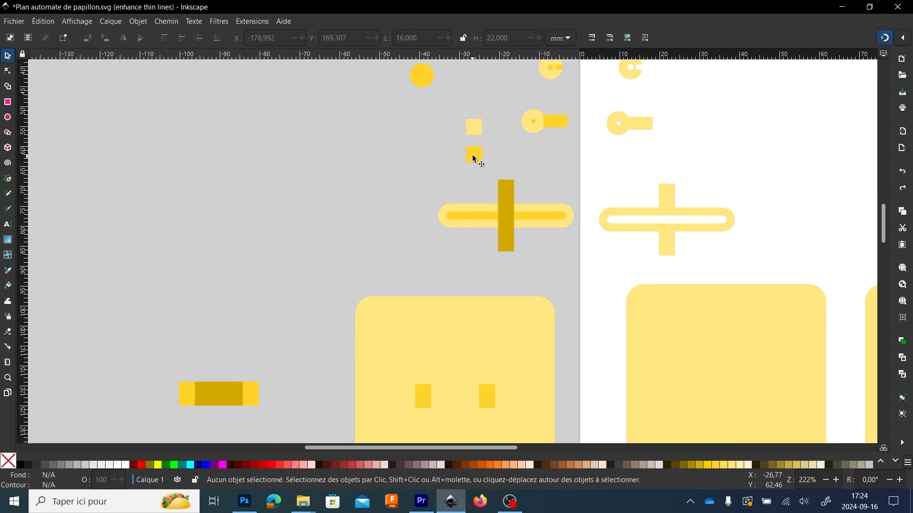
left_click(473, 158)
left_click_drag(473, 158, 321, 326)
scroll(338, 136, "down", 3)
scroll(338, 135, "down", 3)
scroll(338, 135, "left", 1)
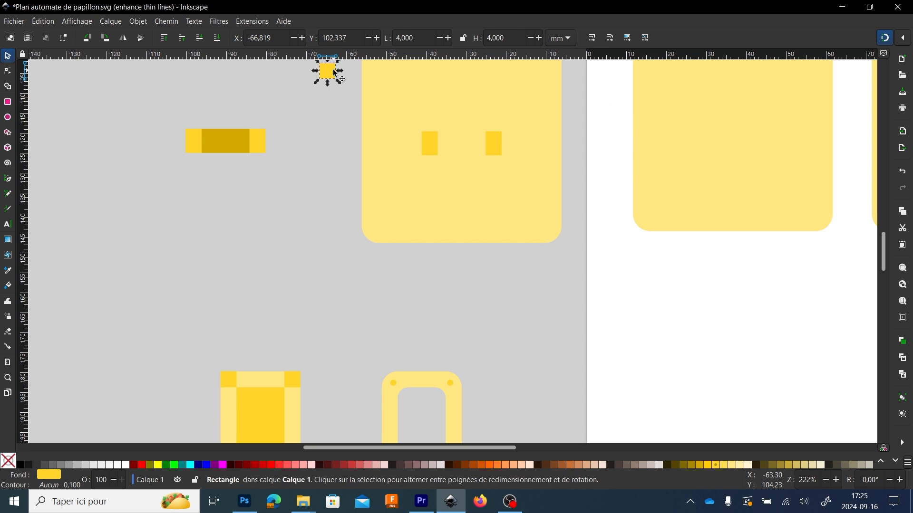
left_click_drag(332, 76, 433, 370)
scroll(427, 340, "up", 1)
scroll(427, 340, "up", 2)
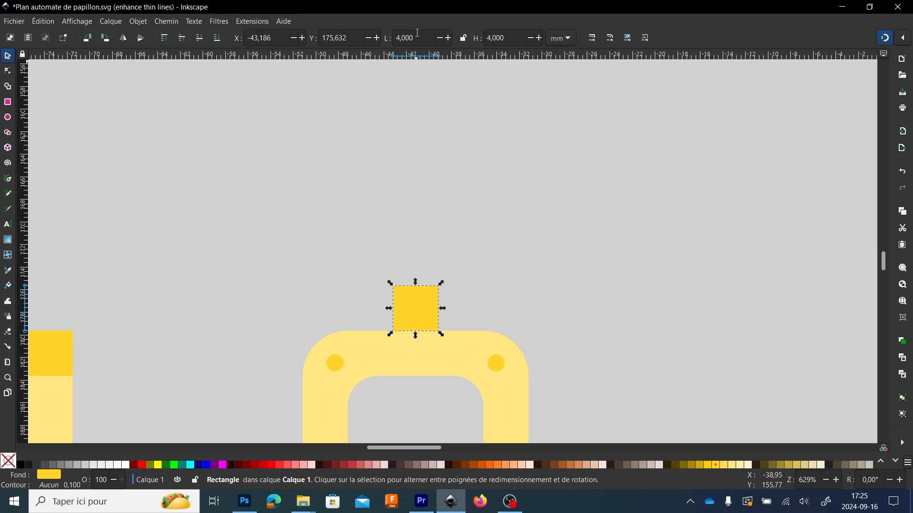
- Set the gold square's width to 1.7 mm and centre it within the frame's top bar
left_click_drag(418, 33, 372, 41)
type("1,7")
key("Return")
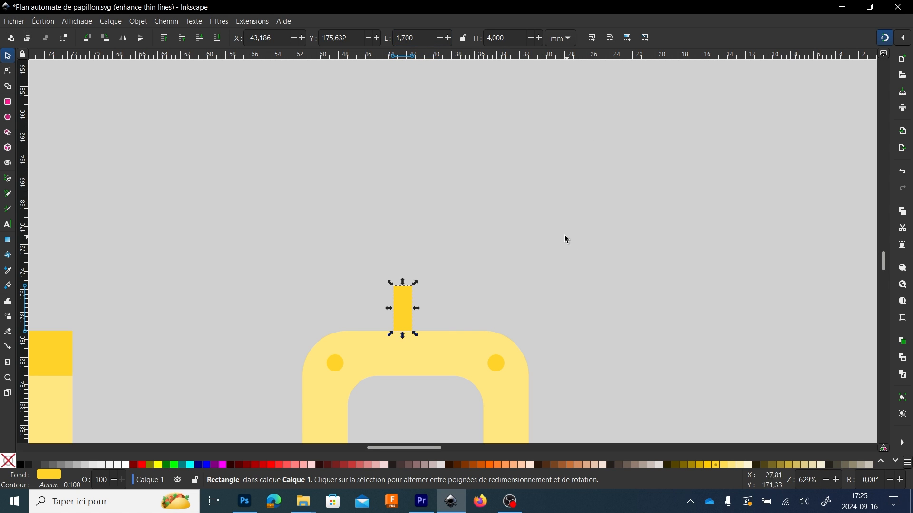
left_click_drag(564, 236, 506, 199)
scroll(452, 136, "down", 4)
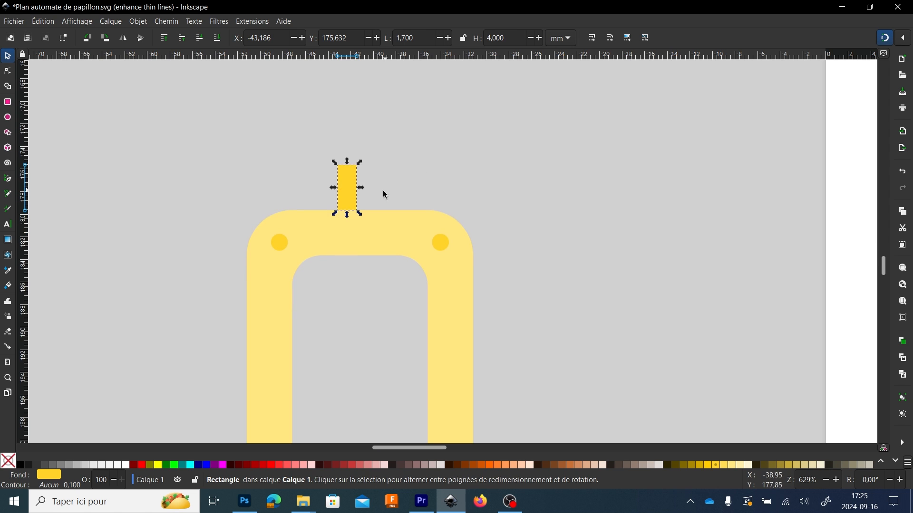
left_click_drag(353, 192, 356, 240)
scroll(362, 237, "up", 3)
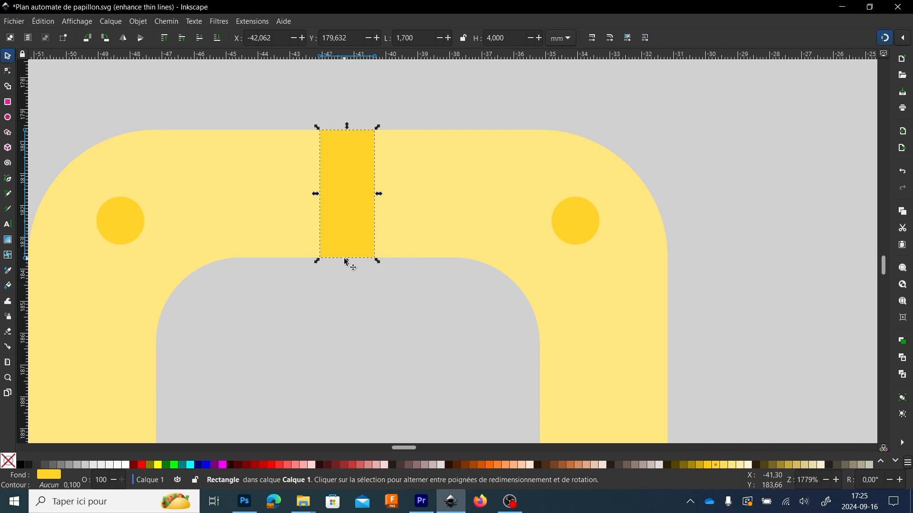
- Place a copy of the 1.7 × 4 mm rectangle at the centre of the frame's crossbar, spanning its full height
scroll(346, 261, "down", 2)
scroll(352, 260, "down", 3)
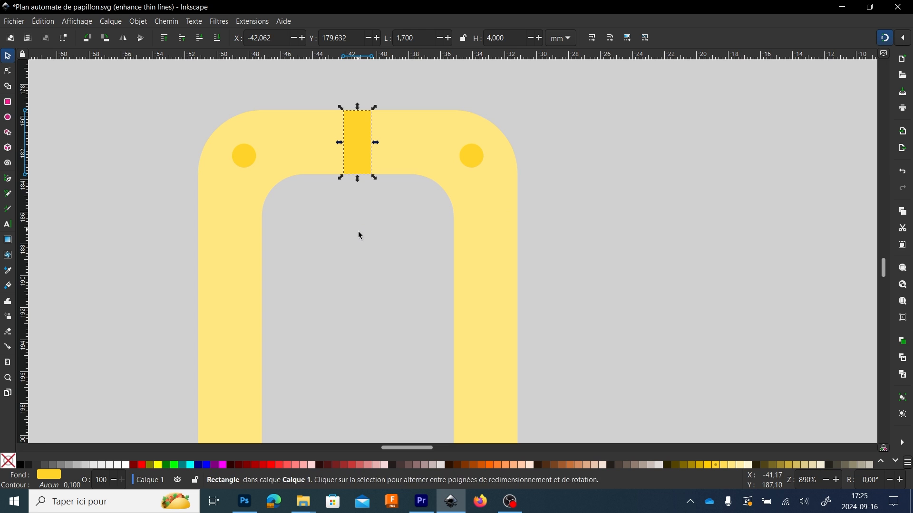
scroll(363, 291, "down", 1)
scroll(362, 291, "down", 1)
scroll(368, 266, "down", 3)
scroll(367, 243, "down", 2)
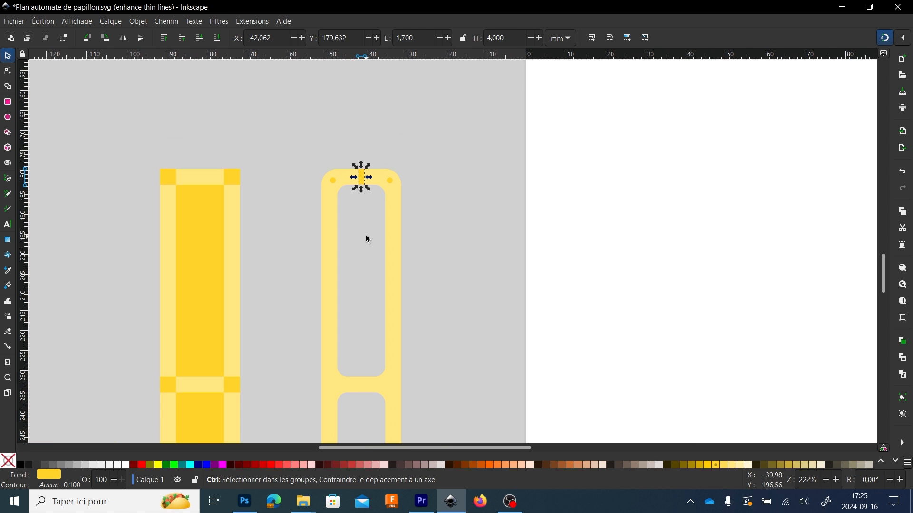
left_click_drag(364, 180, 360, 391)
scroll(366, 400, "up", 2)
scroll(367, 403, "up", 3)
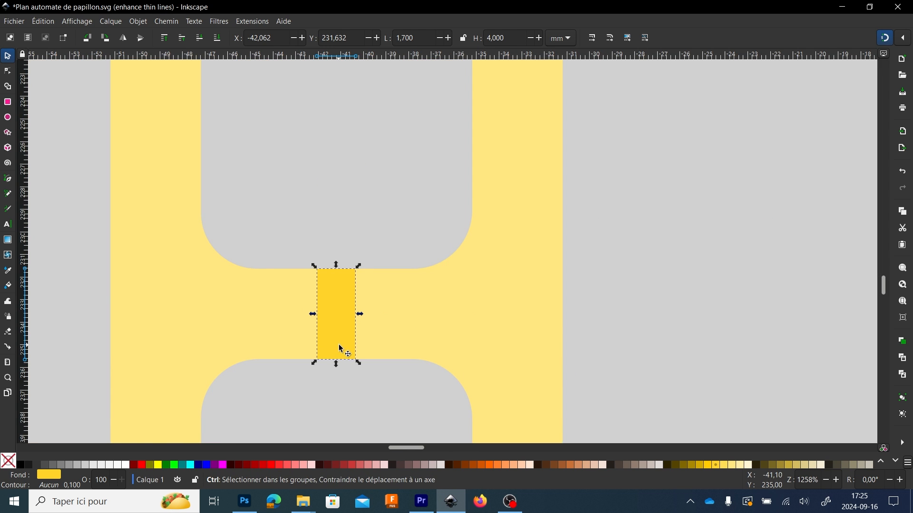
scroll(340, 342, "up", 3)
left_click(337, 341)
scroll(337, 341, "down", 5)
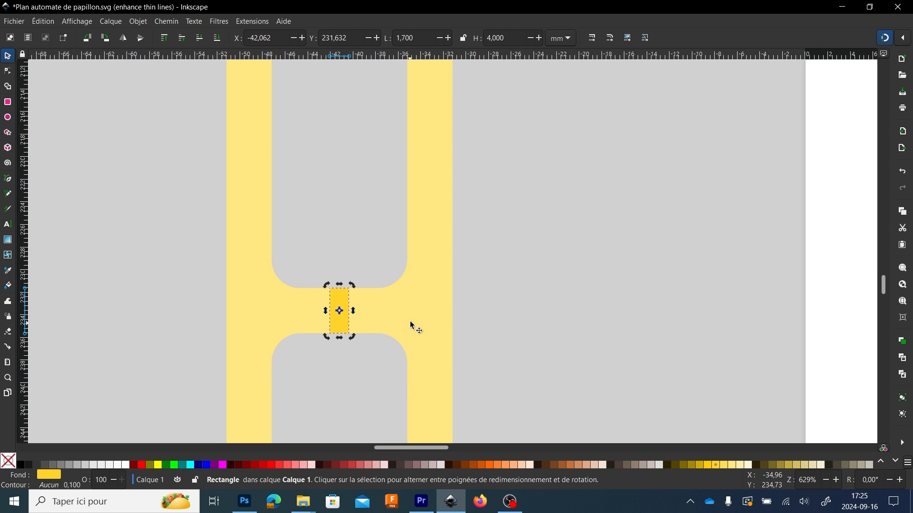
scroll(358, 302, "down", 4)
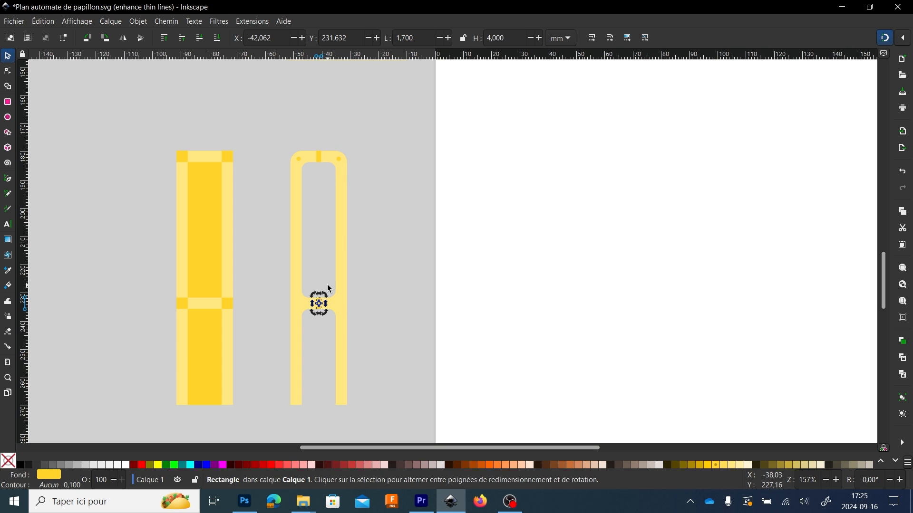
- Duplicate the crossbar rectangle, rotate the copy 90°, and place it across the right leg about midway along the upper opening
scroll(330, 289, "up", 2)
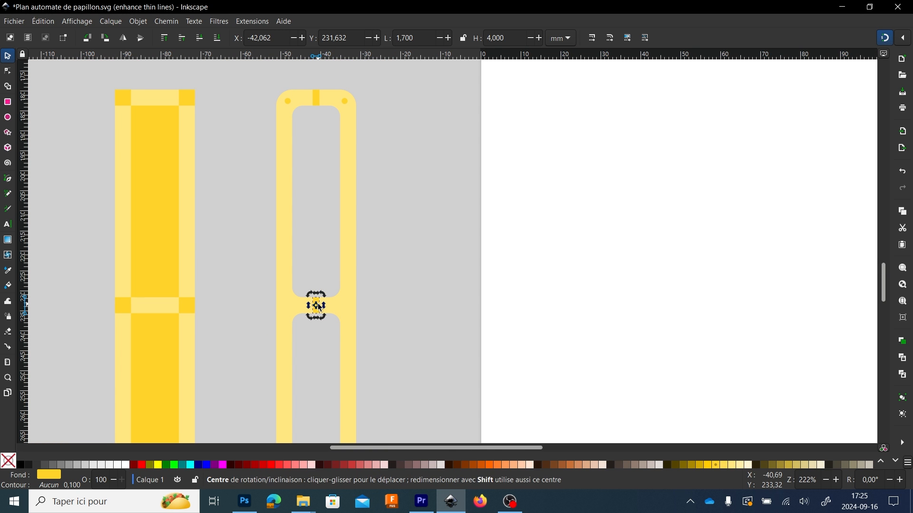
scroll(326, 297, "up", 3)
key("ctrl+d")
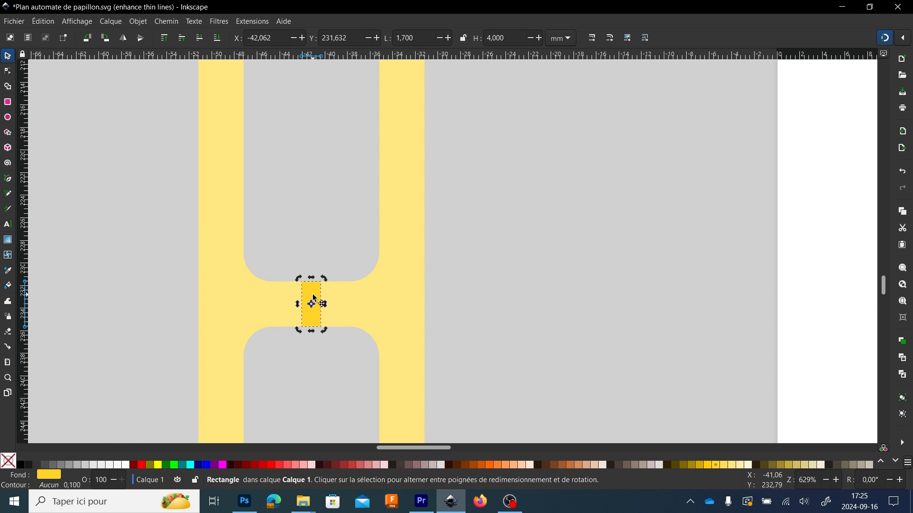
left_click_drag(315, 298, 358, 151)
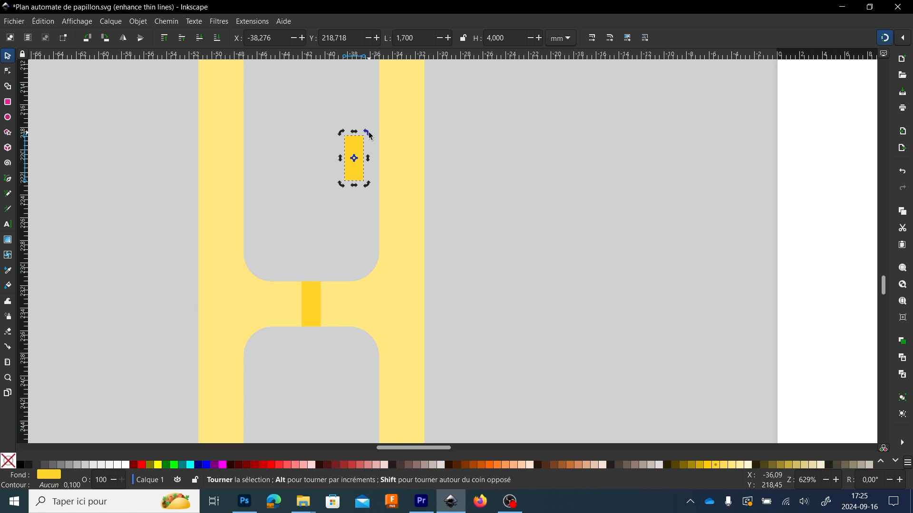
left_click_drag(369, 138, 310, 166)
scroll(314, 268, "down", 2)
scroll(315, 270, "down", 1)
scroll(319, 225, "up", 3)
scroll(320, 167, "up", 3)
scroll(314, 171, "down", 7)
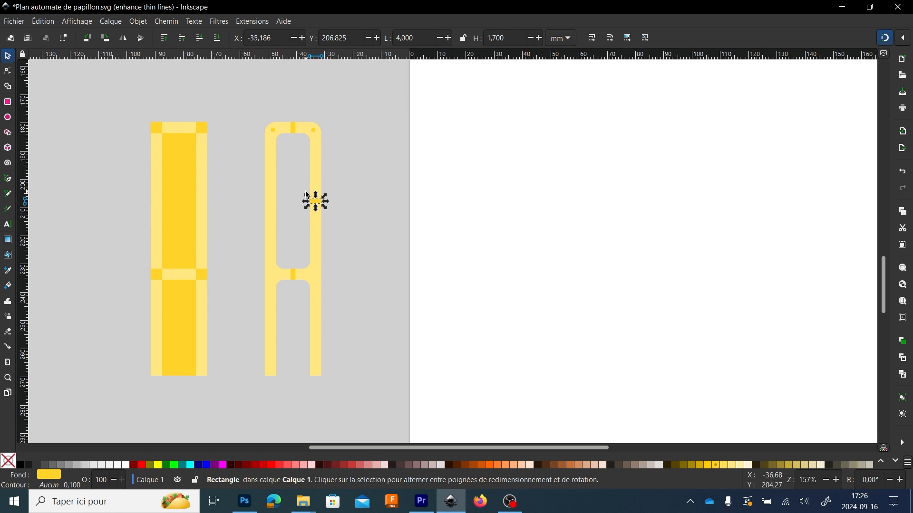
- Duplicate the right leg's 4 × 1.7 mm rectangle and place the copy across the left leg at the same height
scroll(317, 216, "up", 3)
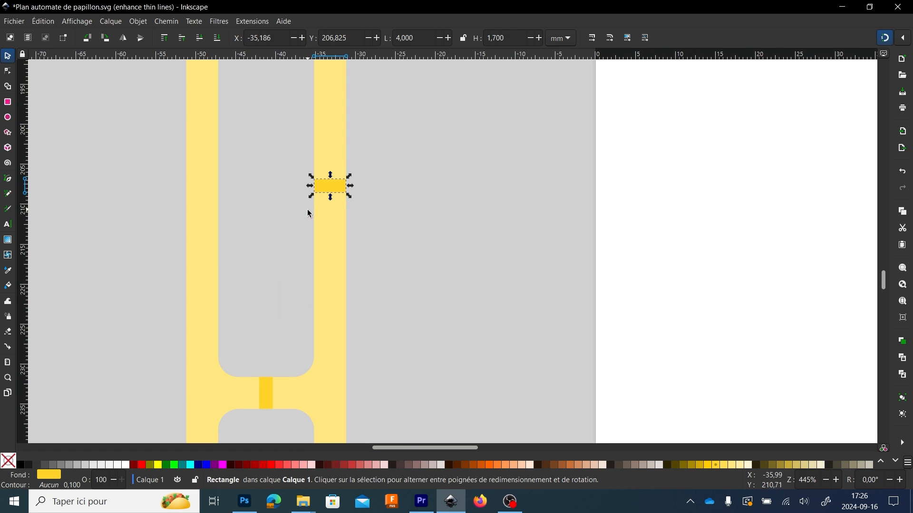
left_click(326, 189)
key("ctrl+d")
left_click_drag(326, 190, 201, 198)
scroll(243, 217, "down", 3)
left_click(322, 233)
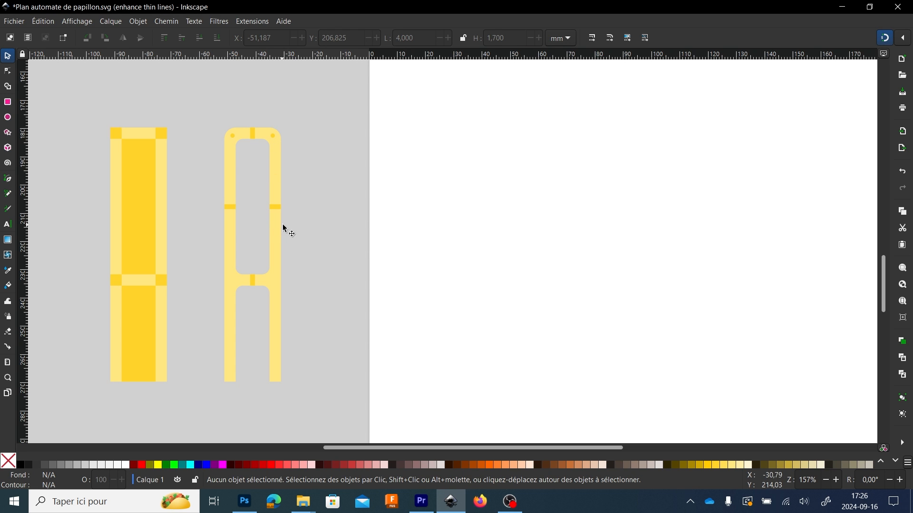
- Duplicate the rounded frame with its gold rectangles and holes, and place the copy on the page below the rounded square plates
scroll(279, 241, "down", 1)
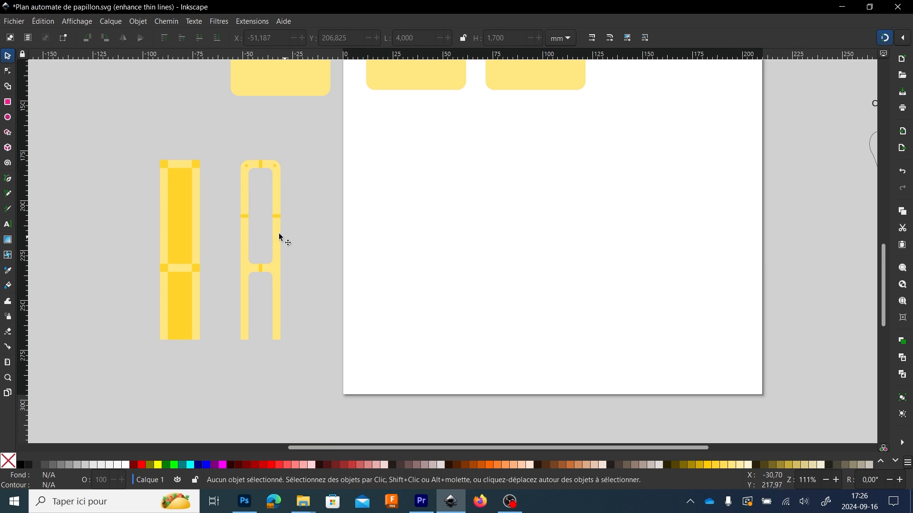
left_click_drag(232, 137, 310, 347)
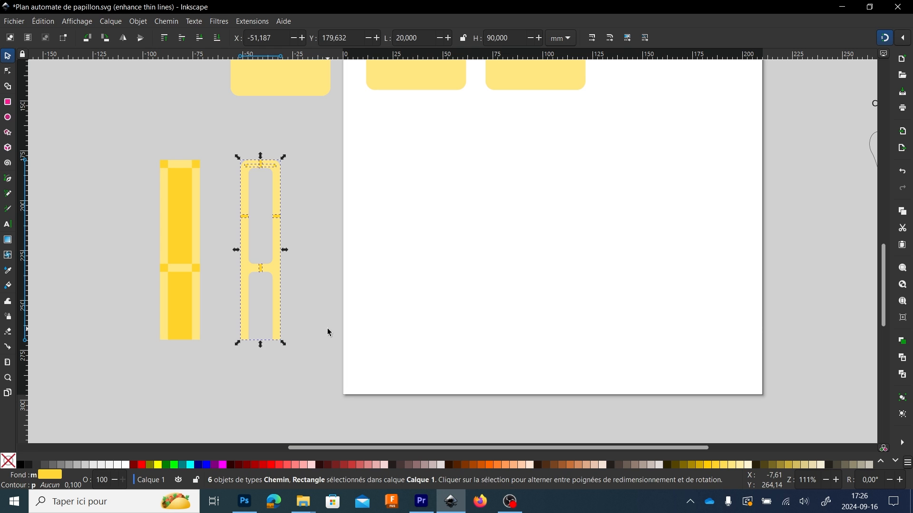
left_click_drag(278, 281, 416, 260)
scroll(424, 160, "up", 3)
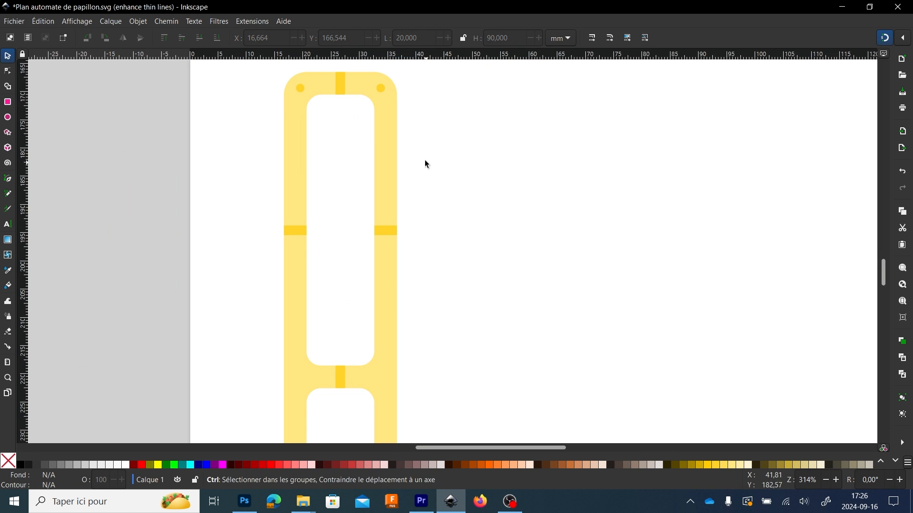
- Cut the two gold corner circles out of the copied frame on the page with the Difference operation
scroll(432, 232, "up", 4)
left_click(393, 206)
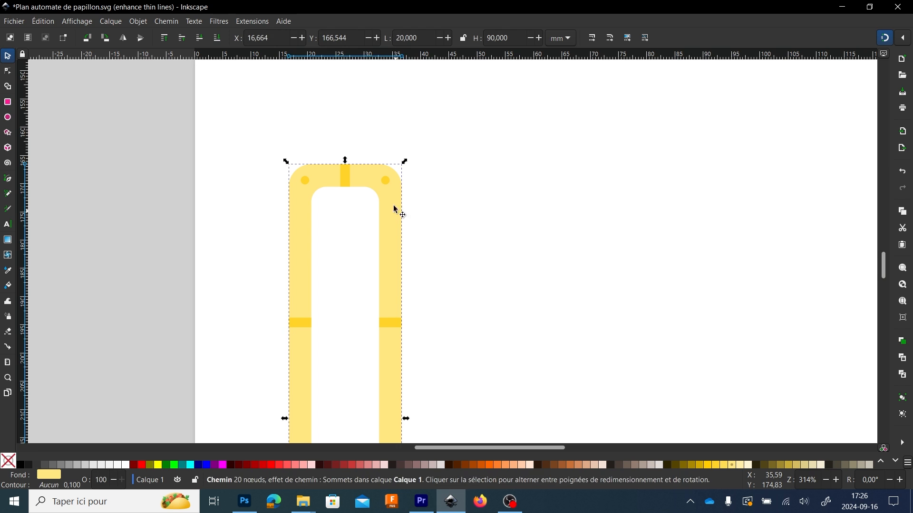
left_click(389, 185, "shift")
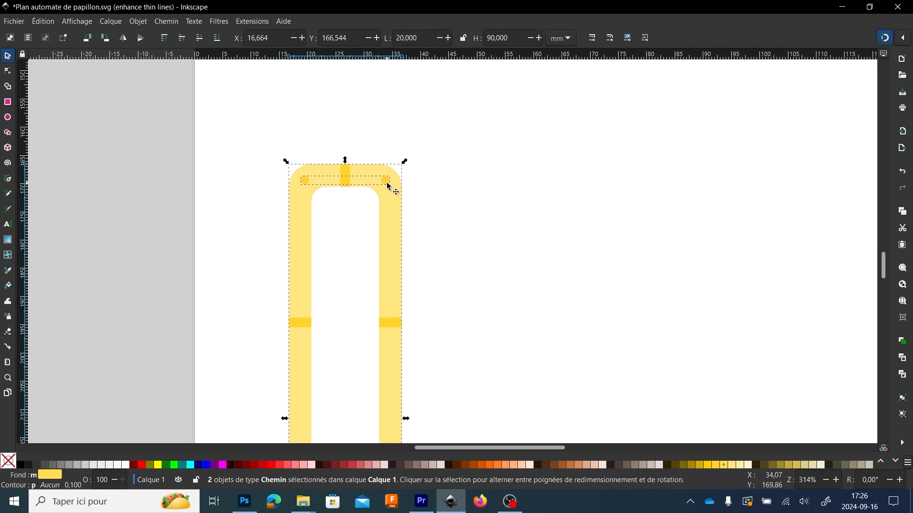
left_click(172, 23)
left_click(179, 90)
left_click(321, 210)
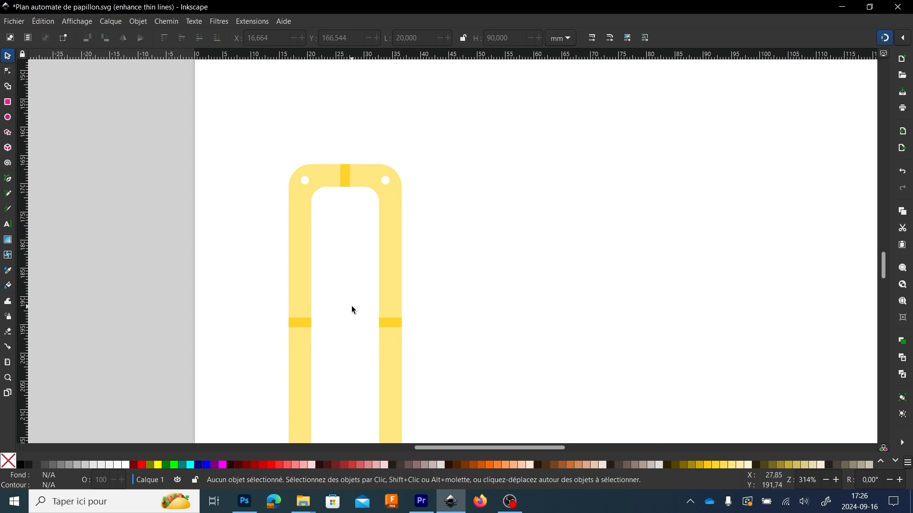
- Move the two frame drawings beside the page closer to its left edge
scroll(352, 311, "down", 2)
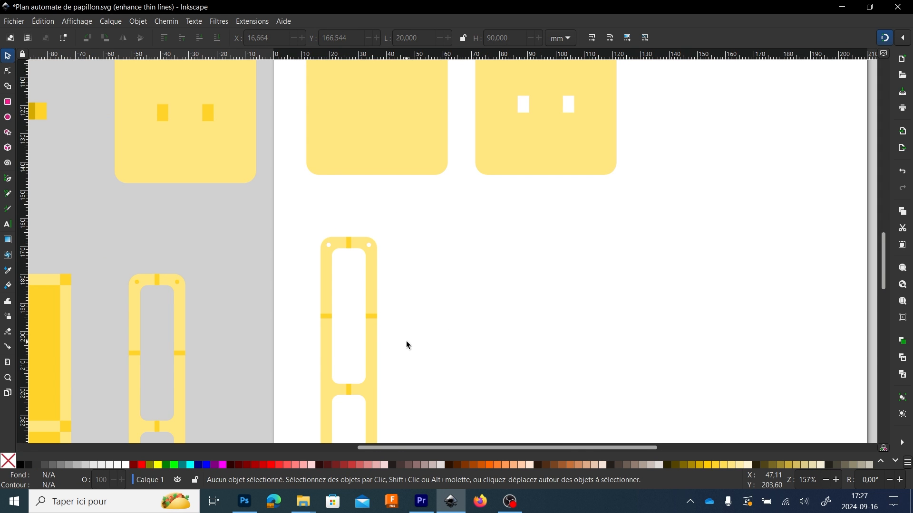
scroll(406, 341, "down", 1)
scroll(408, 344, "down", 3)
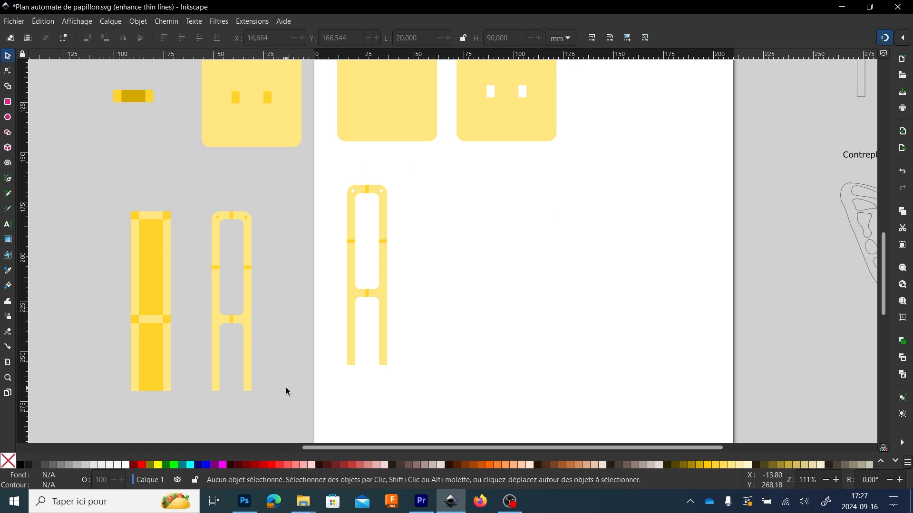
left_click_drag(295, 407, 104, 205)
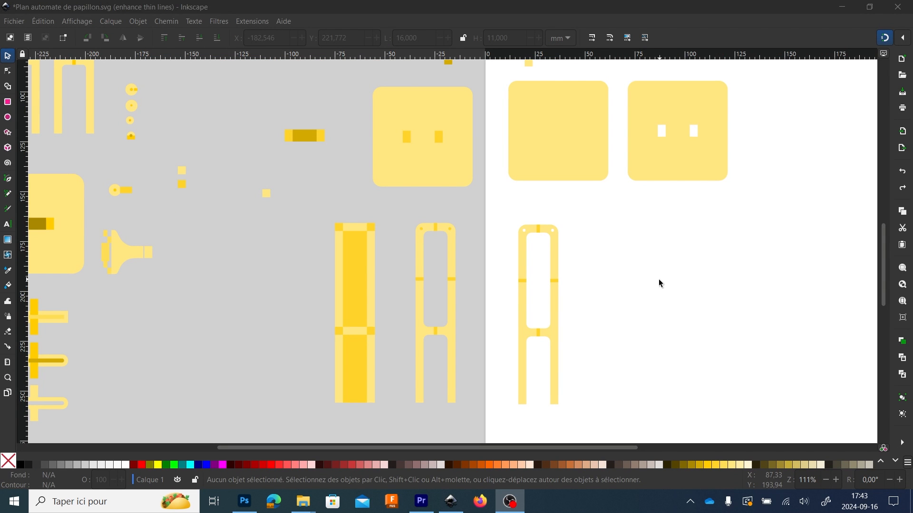
- Examine the wing bracket outline in the 1.5 mm plywood layout, then return to the reference drawings
left_click_drag(658, 291, 109, 237)
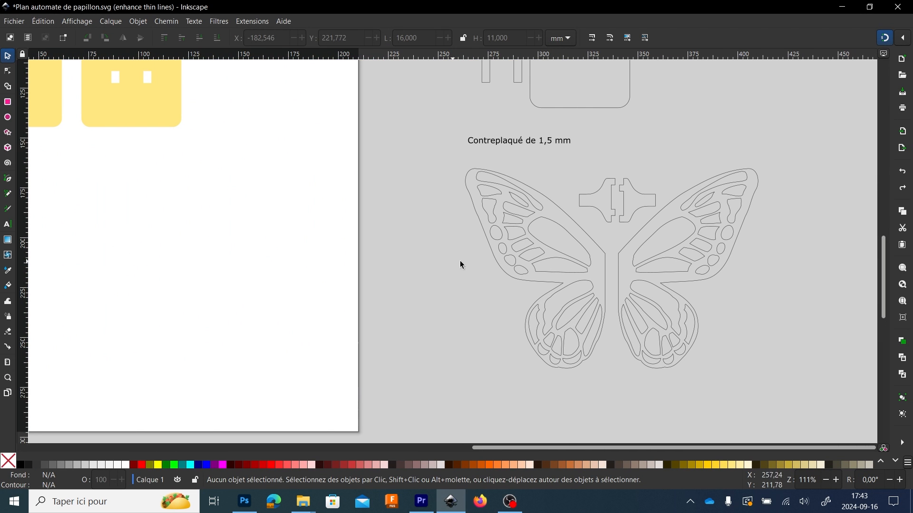
left_click(595, 186)
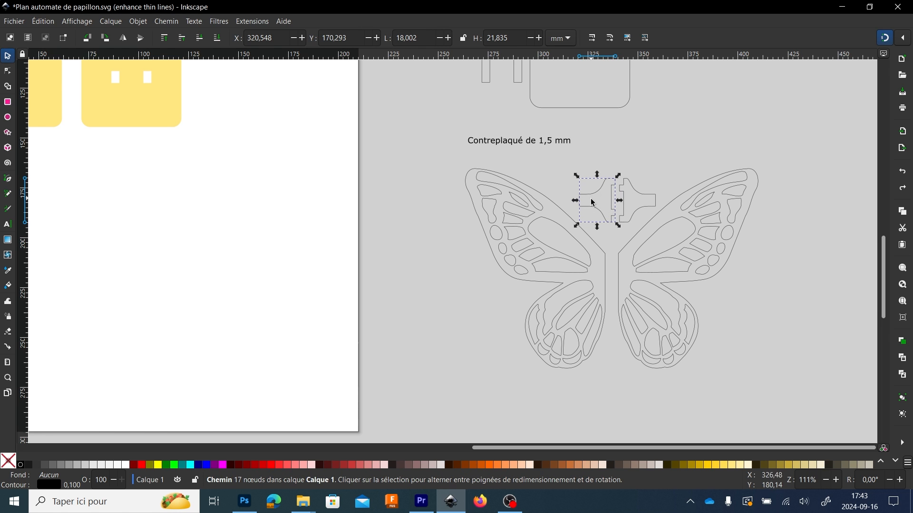
scroll(256, 253, "down", 2)
left_click_drag(219, 222, 411, 313)
left_click_drag(334, 262, 864, 295)
scroll(333, 299, "left", 1)
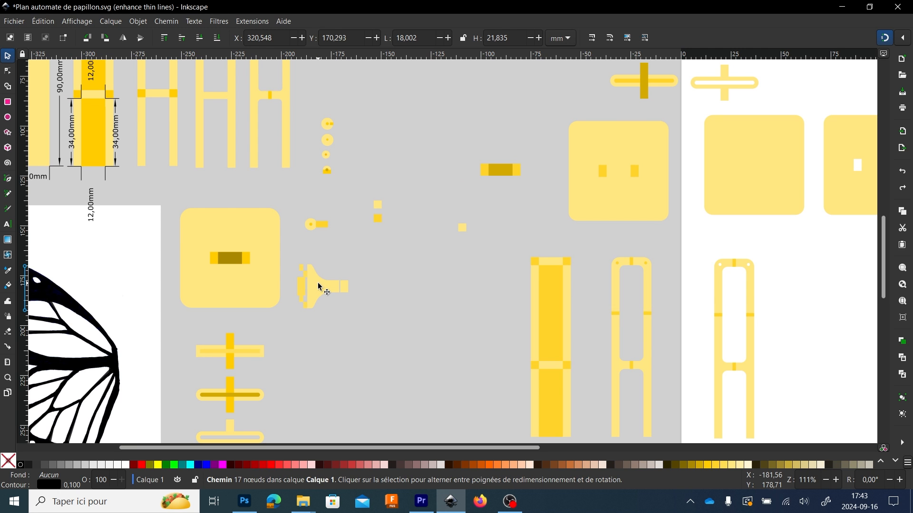
- Duplicate the pair of light and gold 4 mm squares and place the copies below the reference bracket
scroll(428, 252, "up", 5)
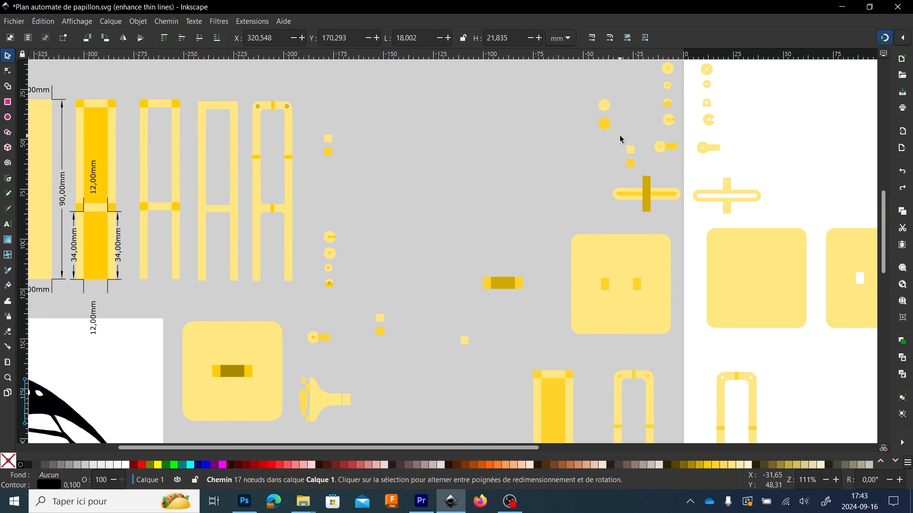
left_click_drag(620, 136, 379, 399)
key("ctrl+d")
left_click_drag(384, 351, 498, 179)
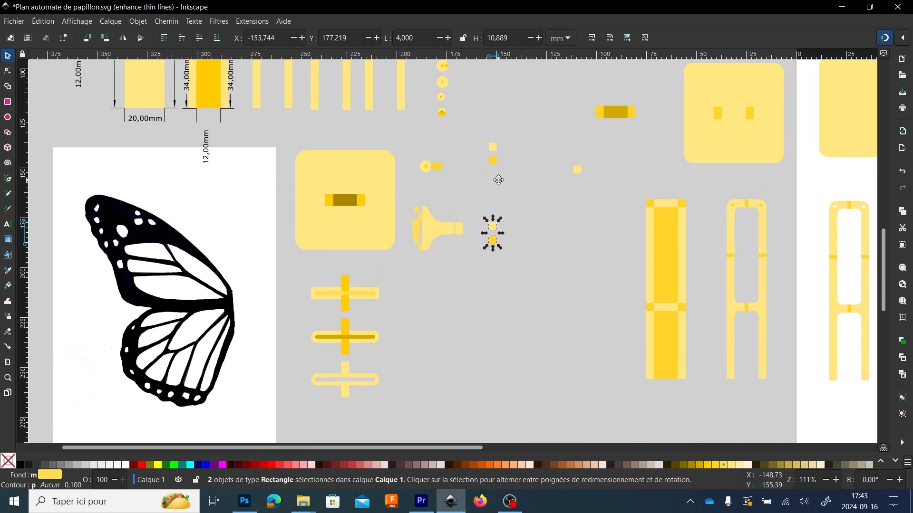
left_click_drag(490, 241, 430, 338)
left_click(444, 322)
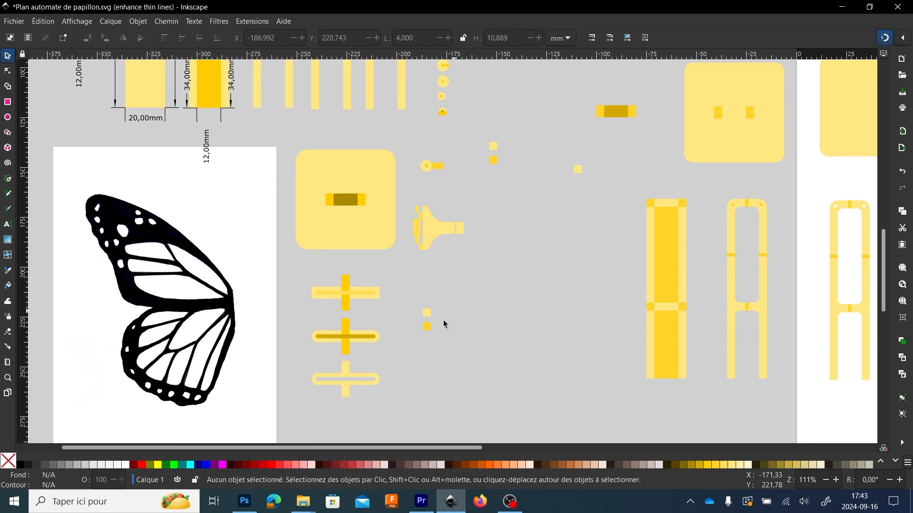
- Resize the light yellow square to 16 × 11 mm and place it just below the reference bracket
scroll(469, 259, "up", 2)
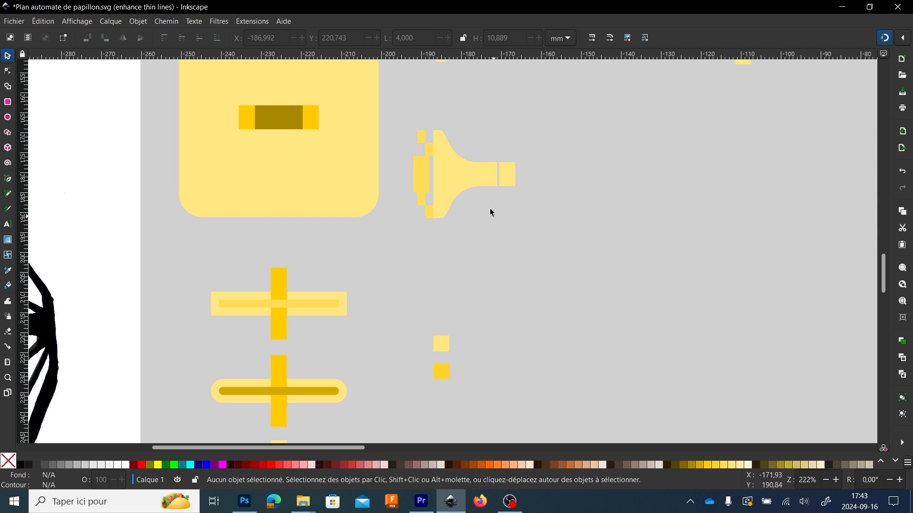
left_click(438, 193)
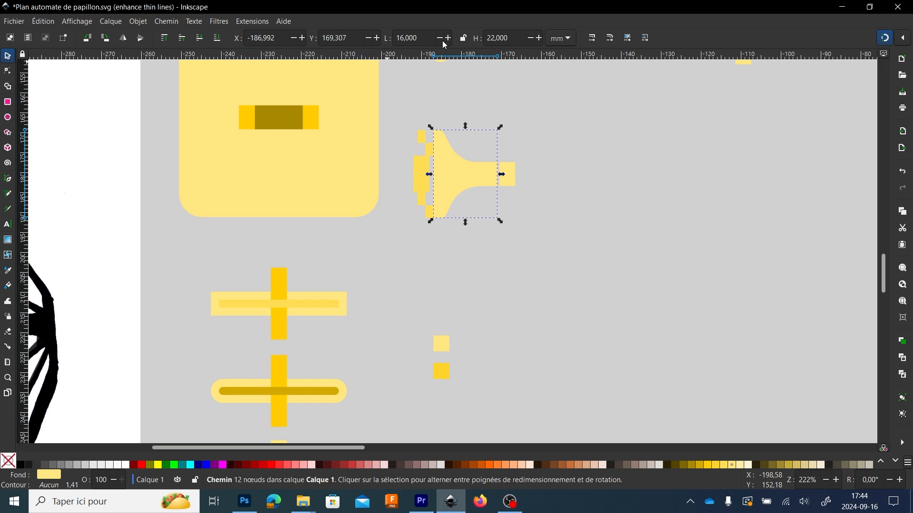
left_click(441, 340)
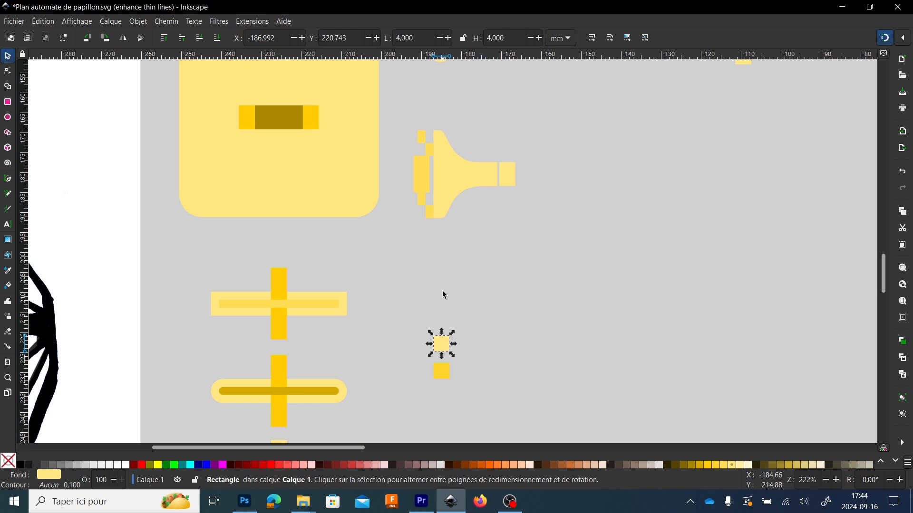
triple_click(422, 39)
type("16")
key("Tab")
type("11")
key("Return")
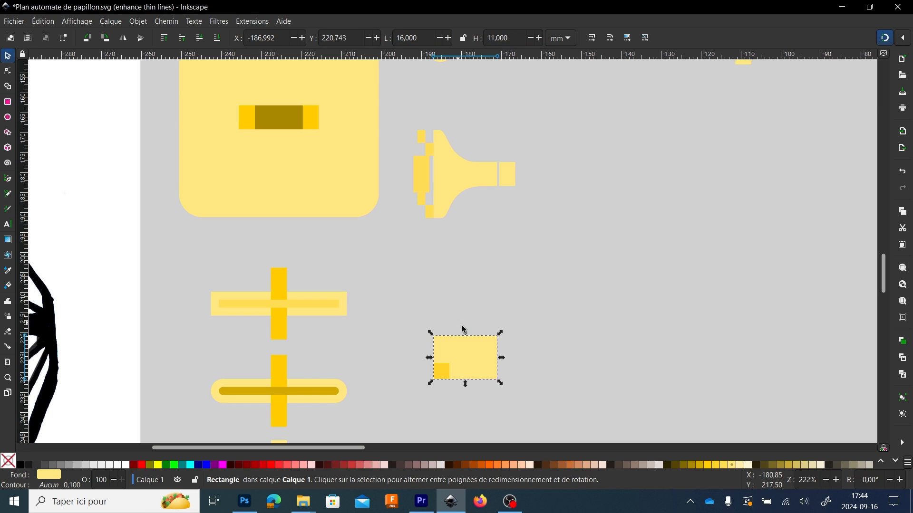
left_click_drag(473, 345, 471, 252)
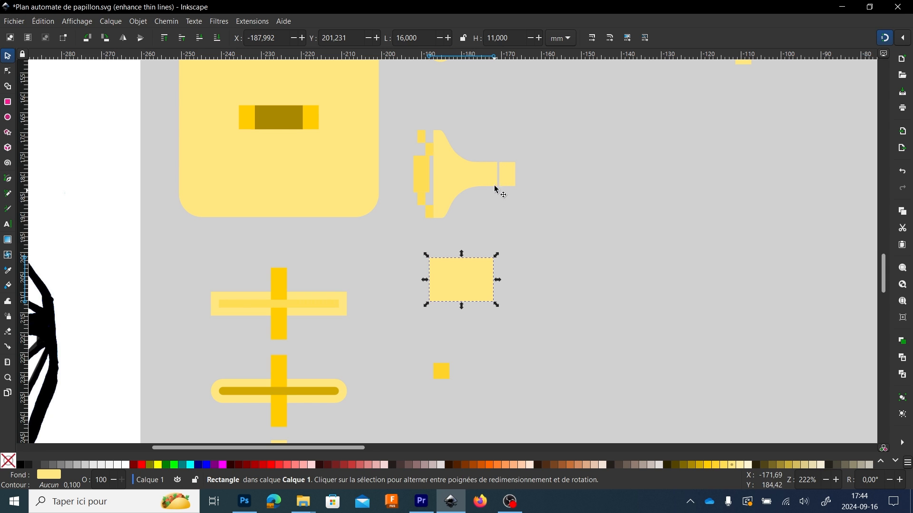
- Place the gold square against the 16 × 11 mm rectangle's upper right corner and set its height to 3 mm
left_click(505, 177)
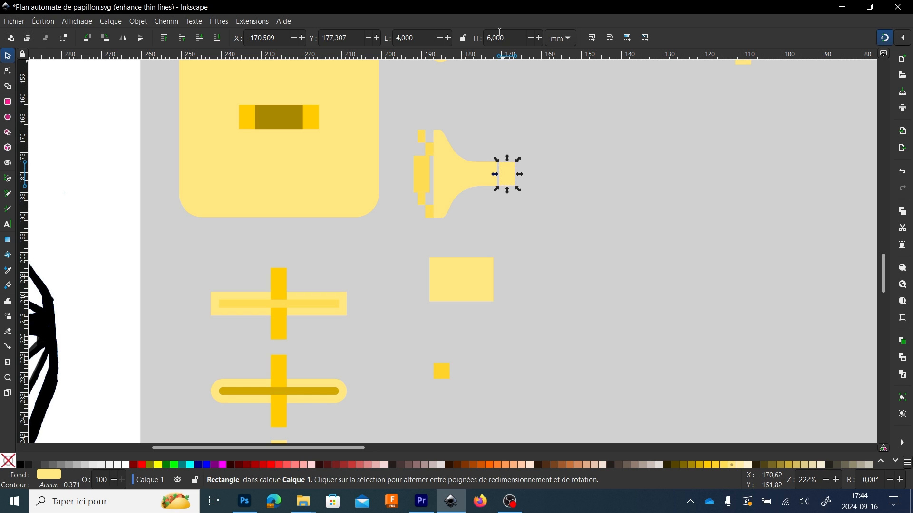
left_click(444, 372)
left_click_drag(446, 371, 493, 261)
scroll(507, 264, "up", 2)
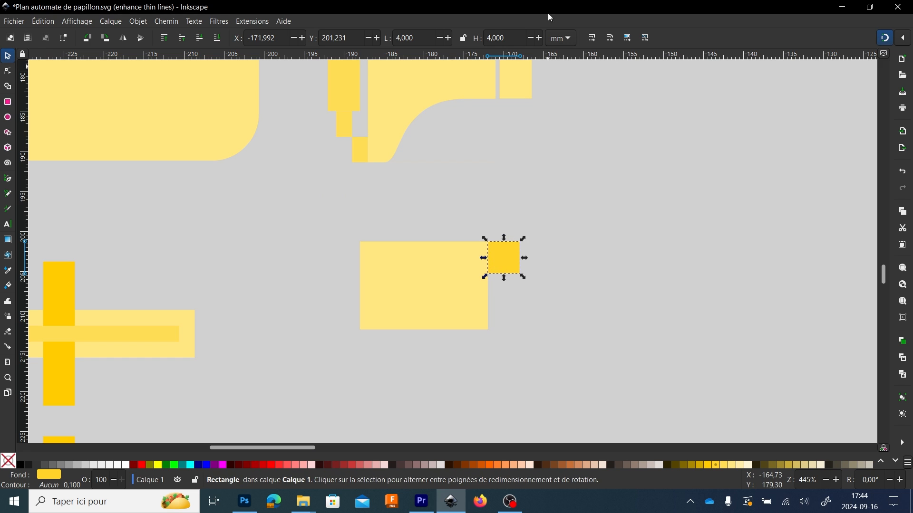
triple_click(506, 38)
type("3")
key("Return")
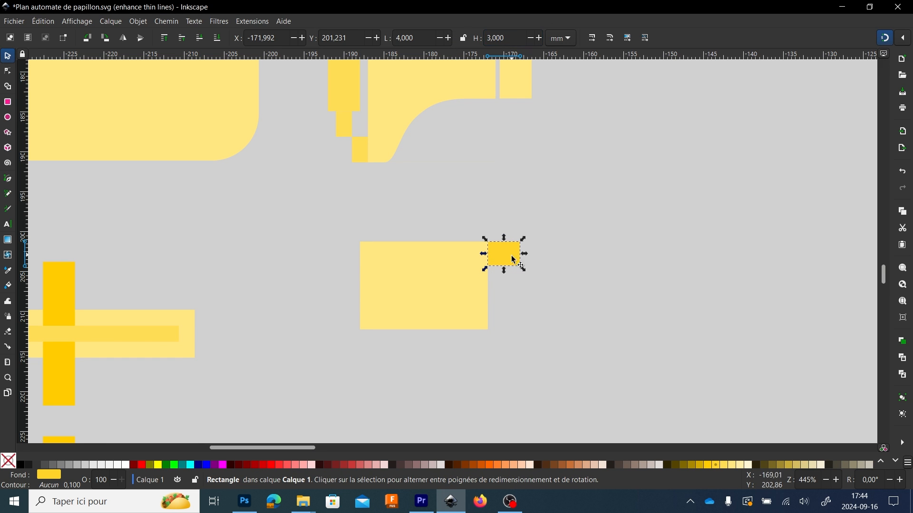
left_click(545, 265)
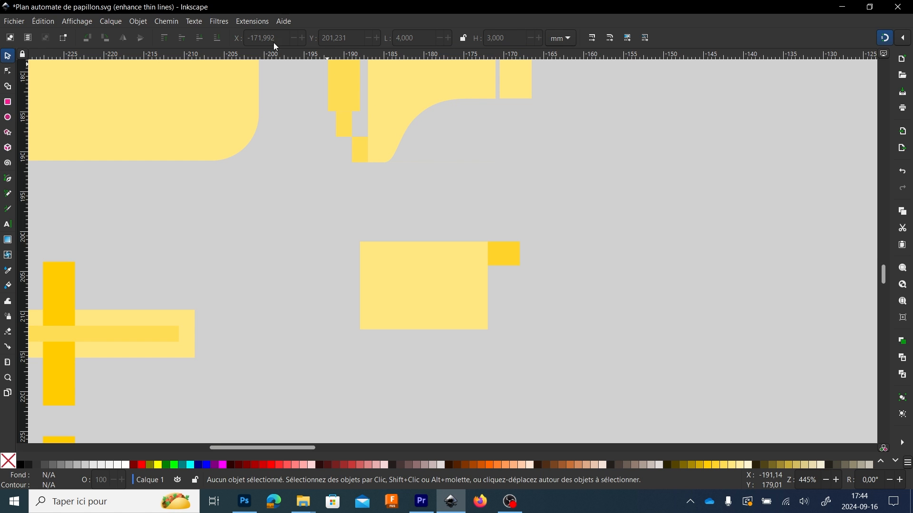
- Duplicate the small gold rectangle and stretch the copy over the light rectangle's lower right area, about 13.5 × 8.1 mm
left_click_drag(554, 293, 533, 315)
scroll(529, 305, "down", 1)
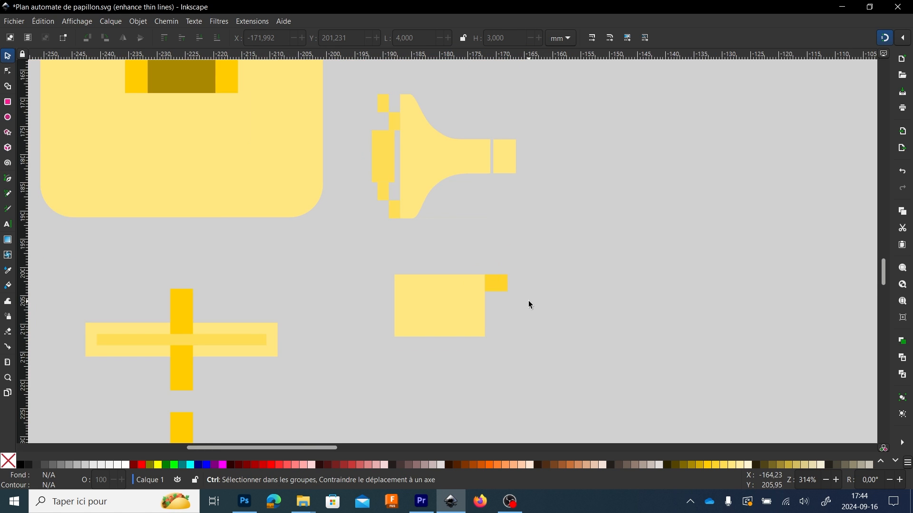
scroll(529, 300, "up", 1)
left_click(483, 281)
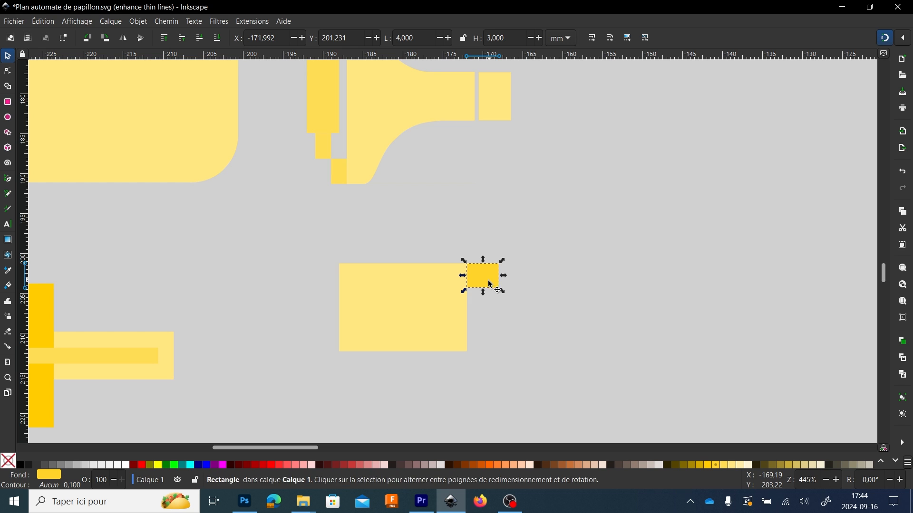
left_click_drag(482, 284, 442, 369)
scroll(474, 319, "up", 1)
left_click_drag(414, 320, 310, 329)
scroll(305, 352, "up", 2)
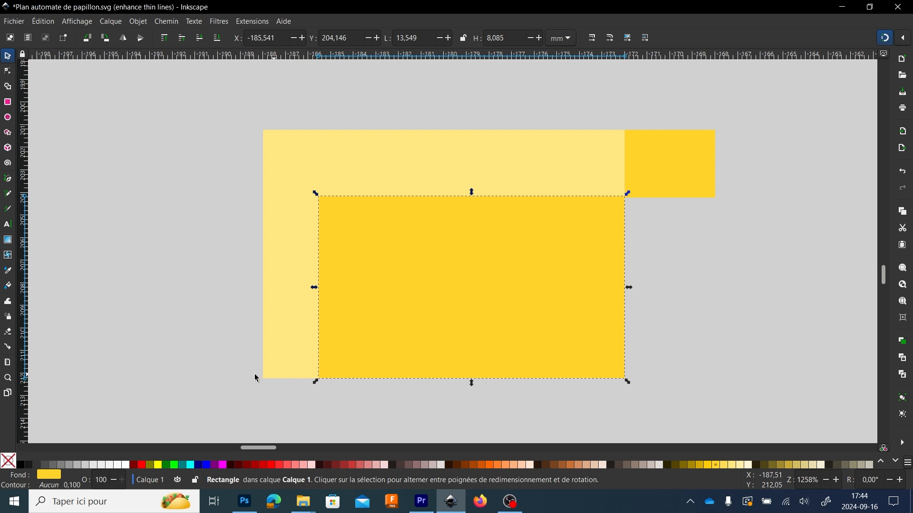
scroll(473, 285, "down", 1)
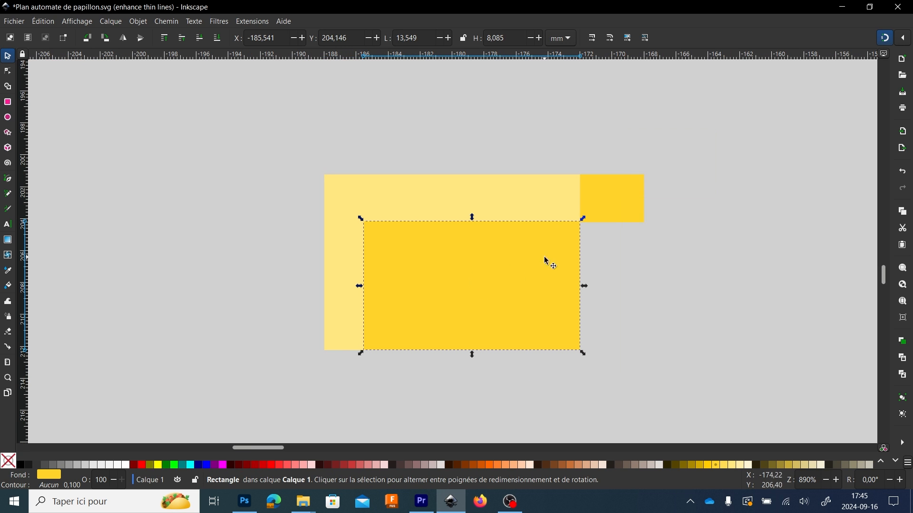
- Duplicate the 4 × 3 mm gold rectangle, rotate the copy 90°, and place it beneath the light rectangle's lower left corner
left_click(616, 203)
key("ctrl+d")
left_click_drag(601, 201, 322, 388)
left_click(351, 376)
left_click_drag(369, 363, 352, 396)
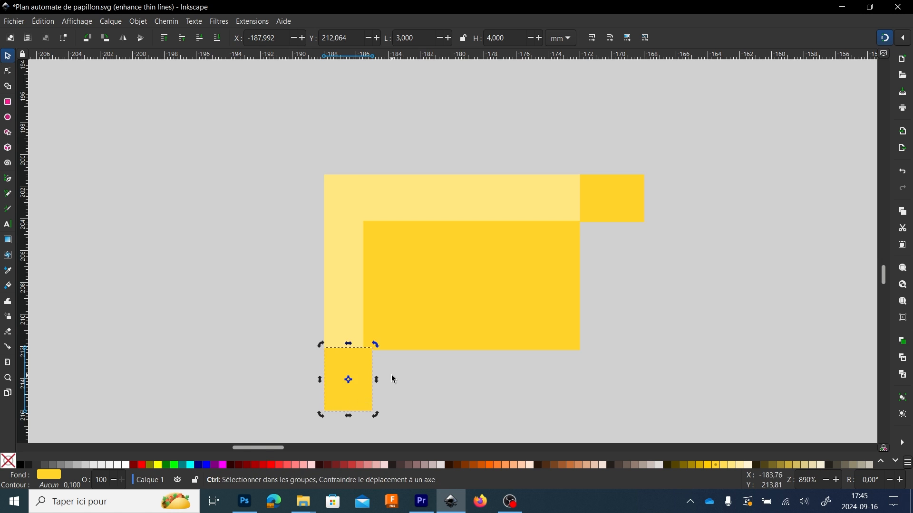
- Narrow the large gold rectangle to 13 mm against the rotated block's edge, and align that block with the light rectangle's bottom edge
scroll(394, 375, "up", 2)
left_click(347, 287)
left_click(311, 362)
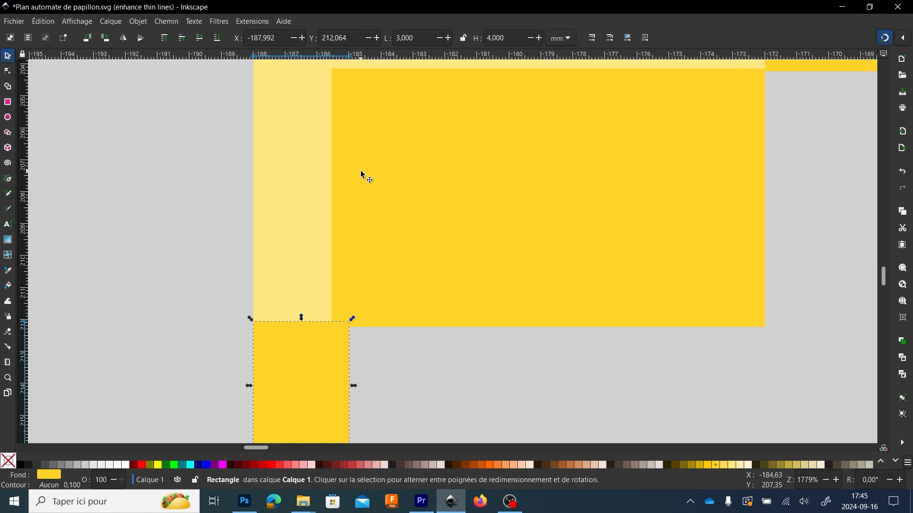
left_click(343, 192)
left_click_drag(328, 198, 349, 199)
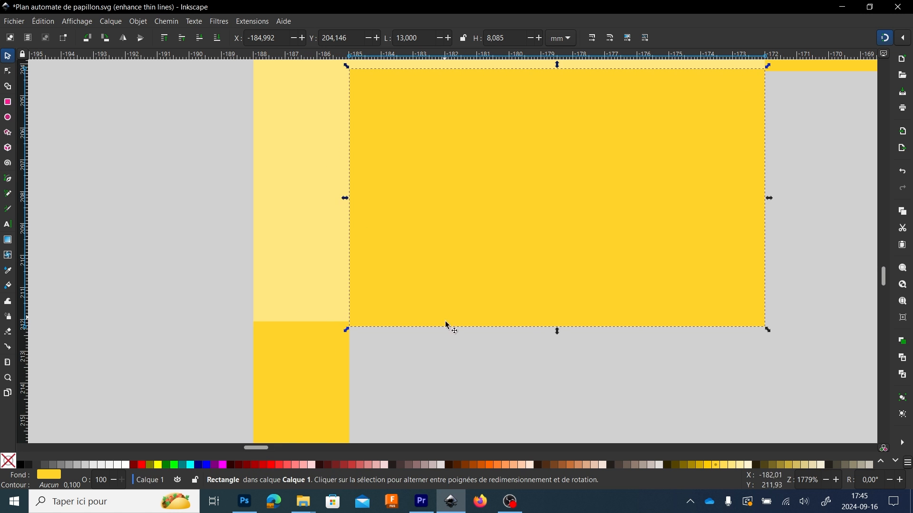
left_click_drag(323, 347, 323, 353)
left_click(372, 366)
- Duplicate the four-rectangle bracket construction and place the copy below the original
scroll(377, 344, "down", 4)
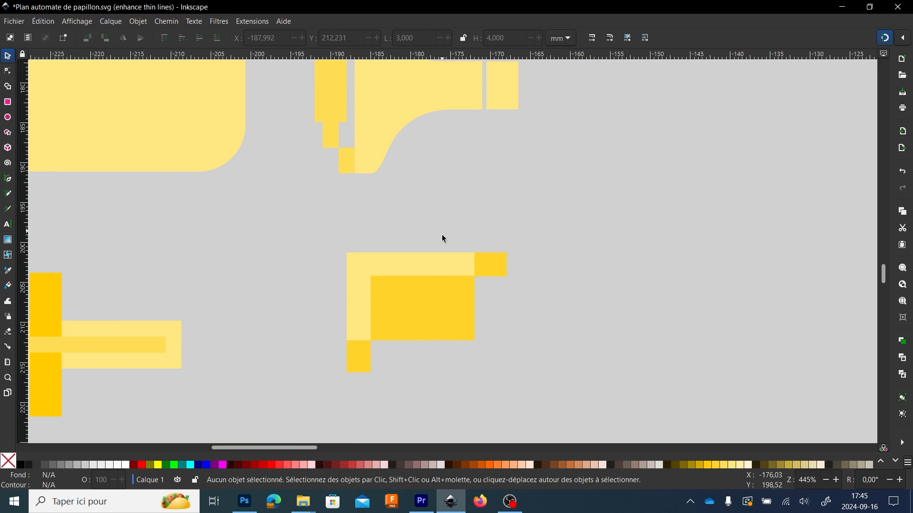
left_click(428, 266)
scroll(431, 371, "down", 2)
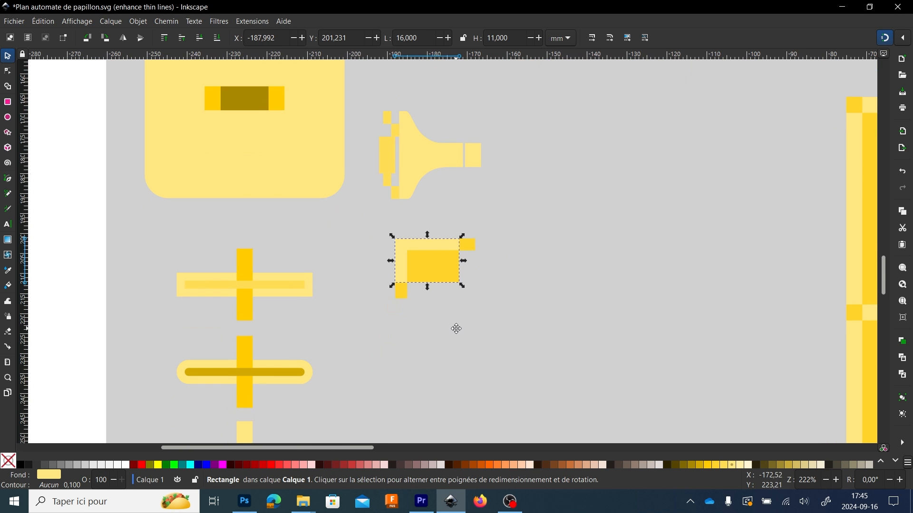
left_click(369, 217)
left_click_drag(379, 218, 512, 317)
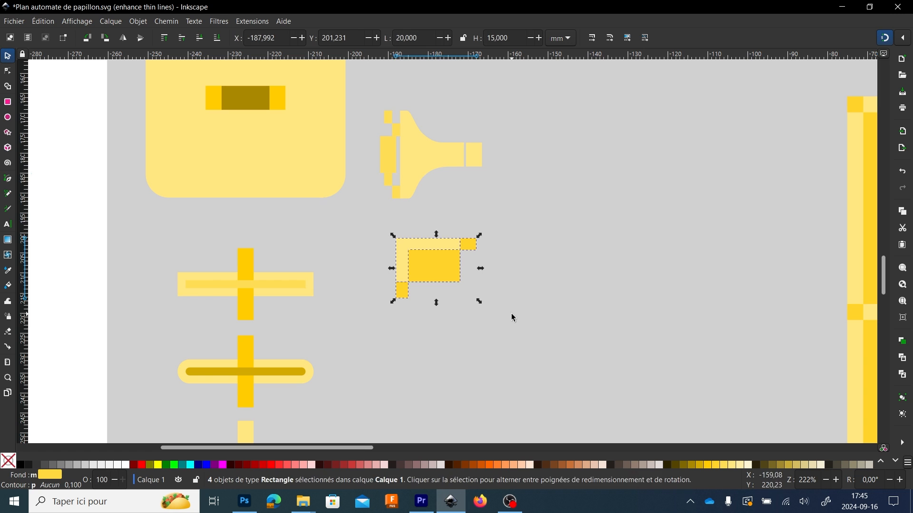
left_click_drag(432, 260, 554, 277)
left_click(526, 317)
scroll(491, 350, "up", 2)
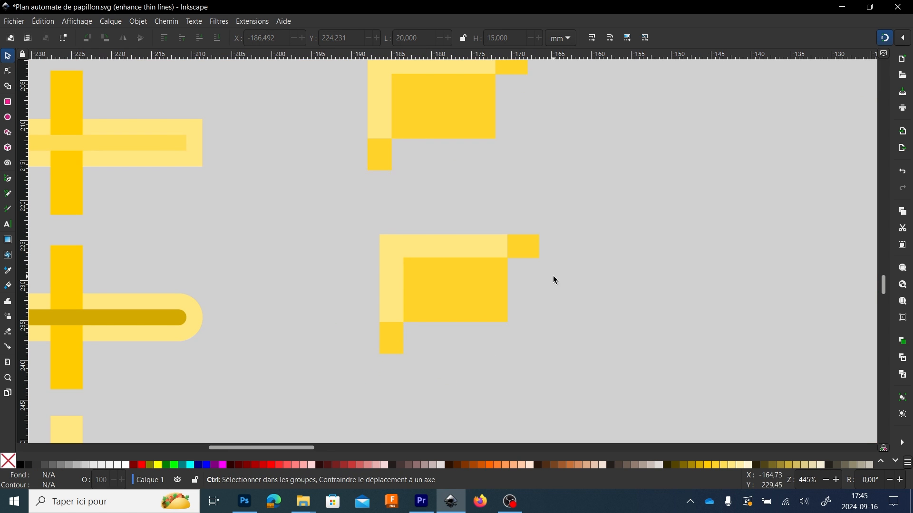
- Subtract the large gold rectangle from the light rectangle in the lower bracket copy to leave an L-shaped path
left_click(450, 243)
left_click(467, 303, "shift")
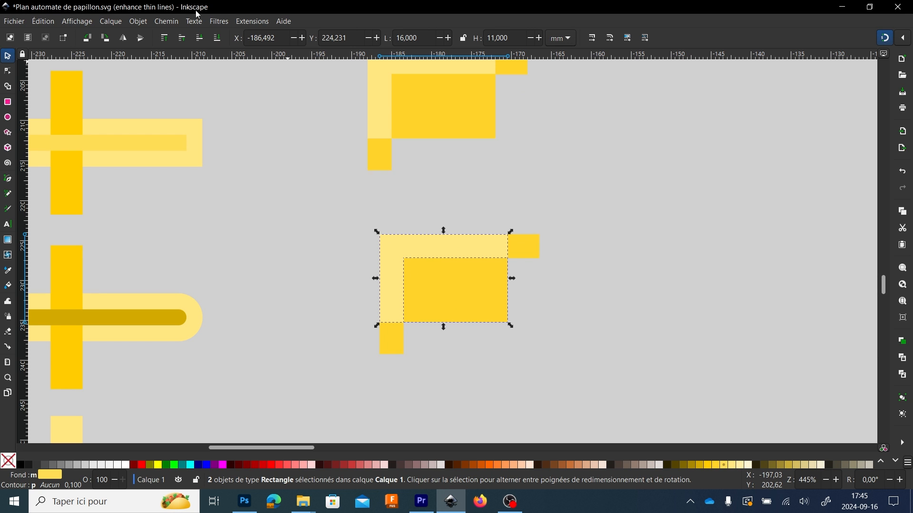
left_click(166, 22)
left_click(166, 88)
left_click(614, 270)
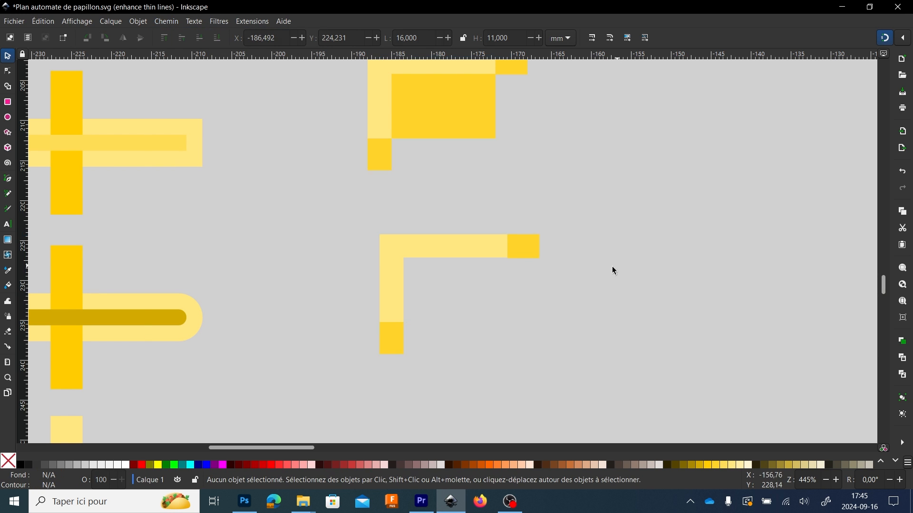
- Apply the Corners path effect to the L-shape, rounding its inner corner widely and its vertical leg's lower right corner slightly
left_click(469, 250)
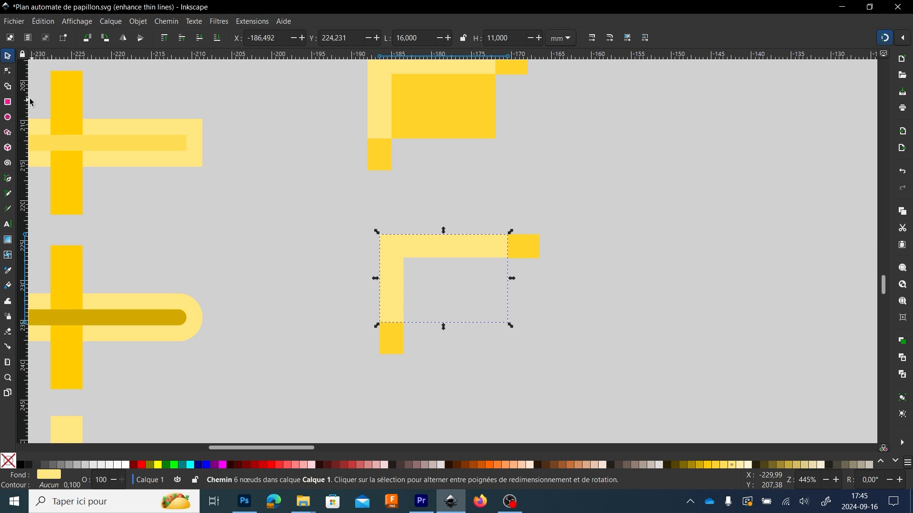
left_click(7, 72)
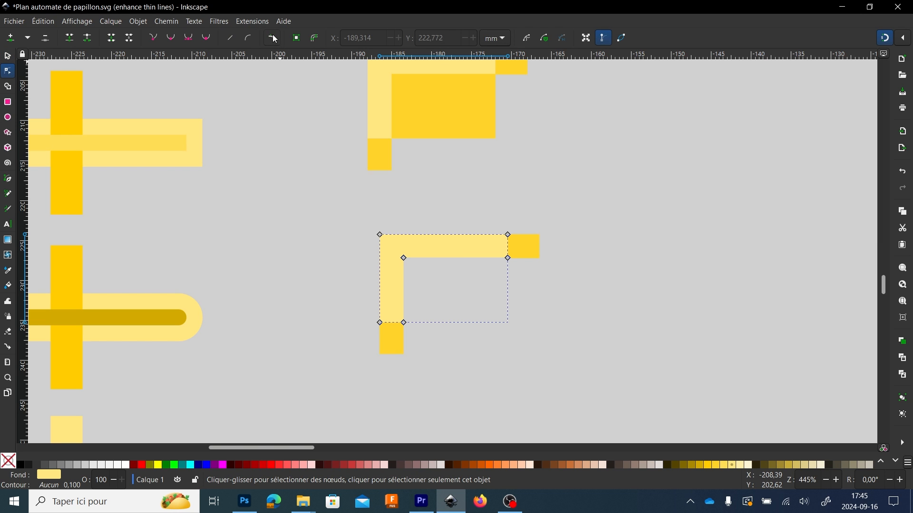
left_click(271, 39)
scroll(419, 280, "up", 2)
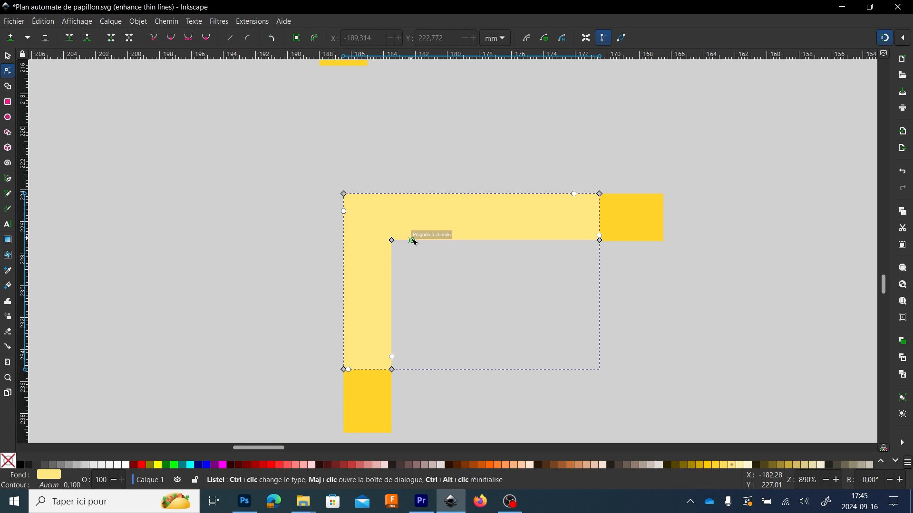
left_click_drag(412, 240, 464, 254)
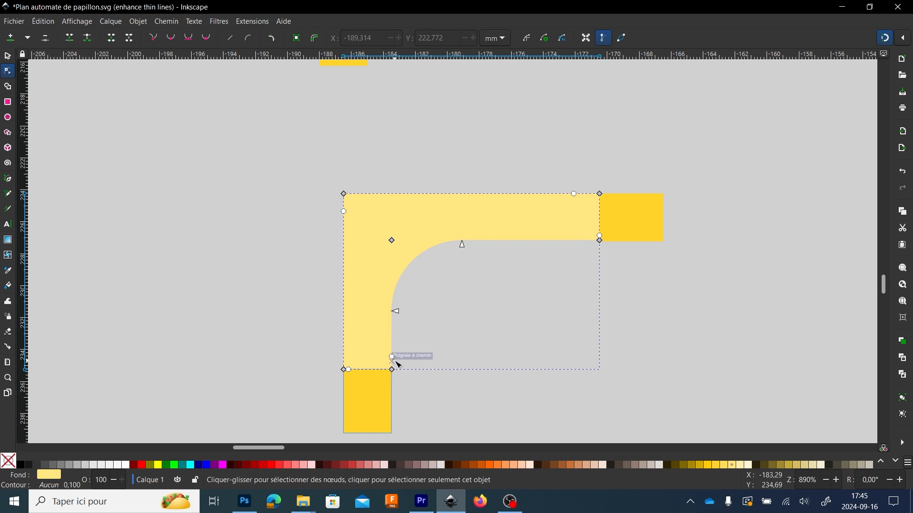
left_click_drag(391, 363, 394, 340)
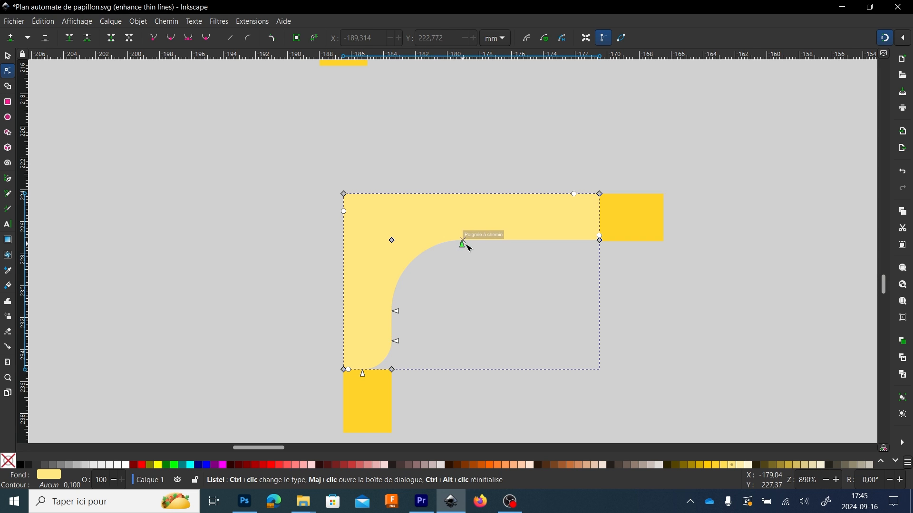
left_click_drag(466, 246, 499, 259)
left_click(614, 333)
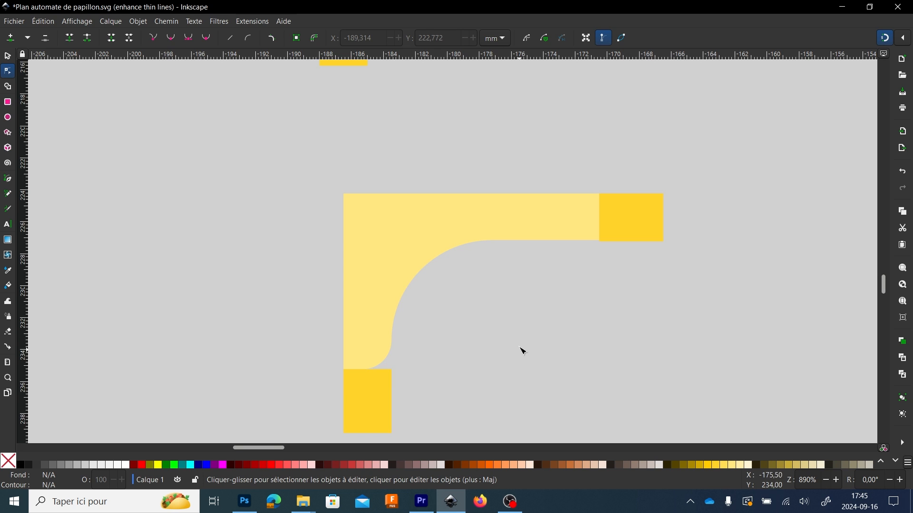
scroll(523, 352, "down", 1)
left_click(482, 262)
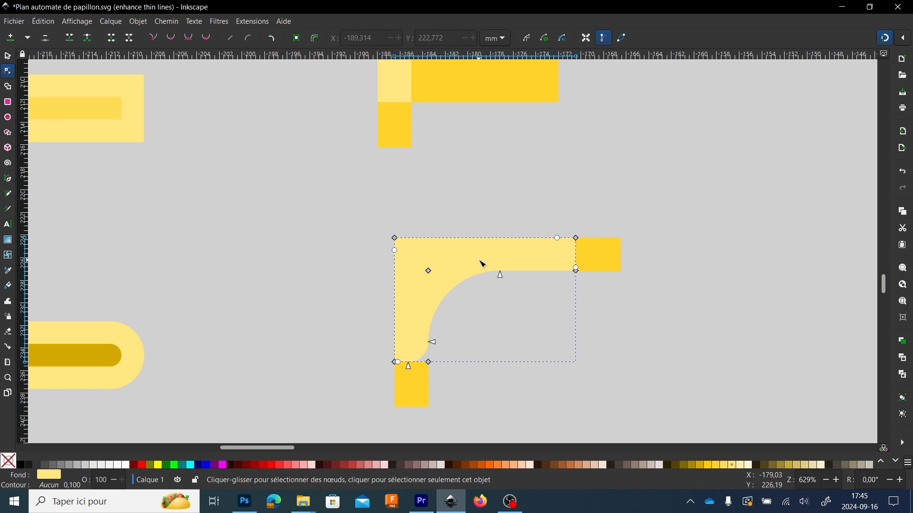
left_click(283, 213)
- Duplicate the rounded L-shape with its two gold blocks and place the copy directly below
left_click(7, 56)
scroll(200, 242, "down", 2)
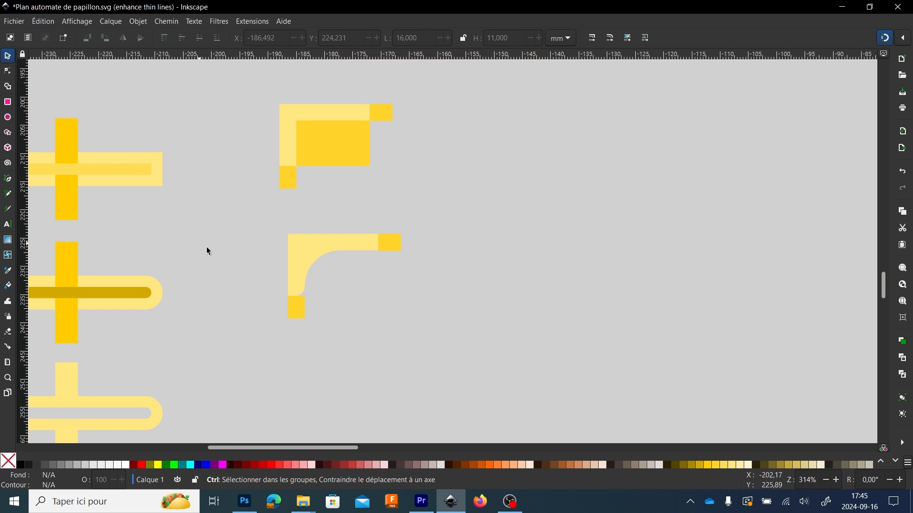
left_click_drag(261, 209, 437, 337)
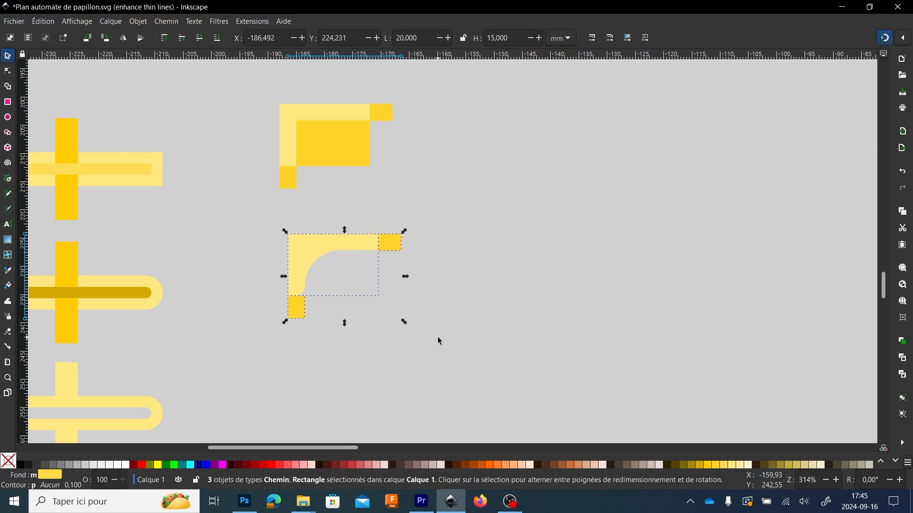
key("ctrl+d")
left_click_drag(316, 245, 317, 354)
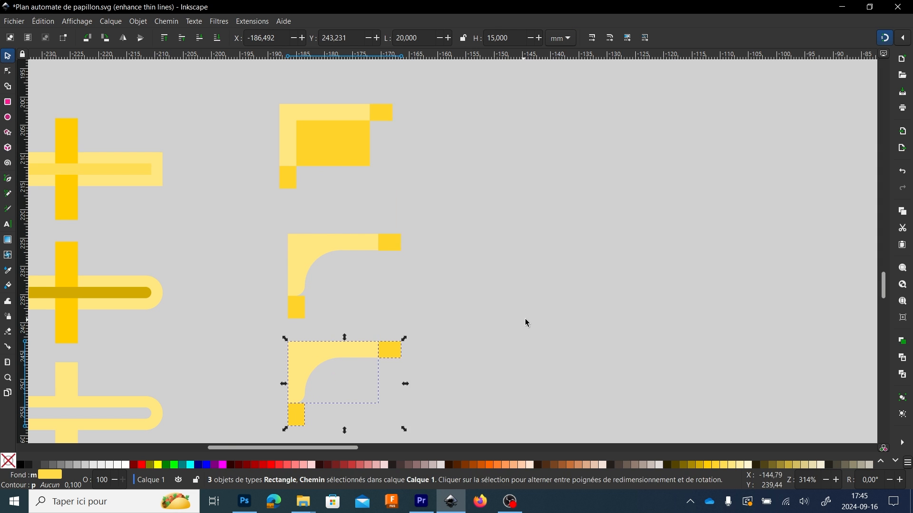
- Delete the two small gold blocks from the lowest bracket copy
left_click(525, 320)
scroll(415, 349, "up", 1)
left_click_drag(415, 348, 506, 222)
left_click(457, 243)
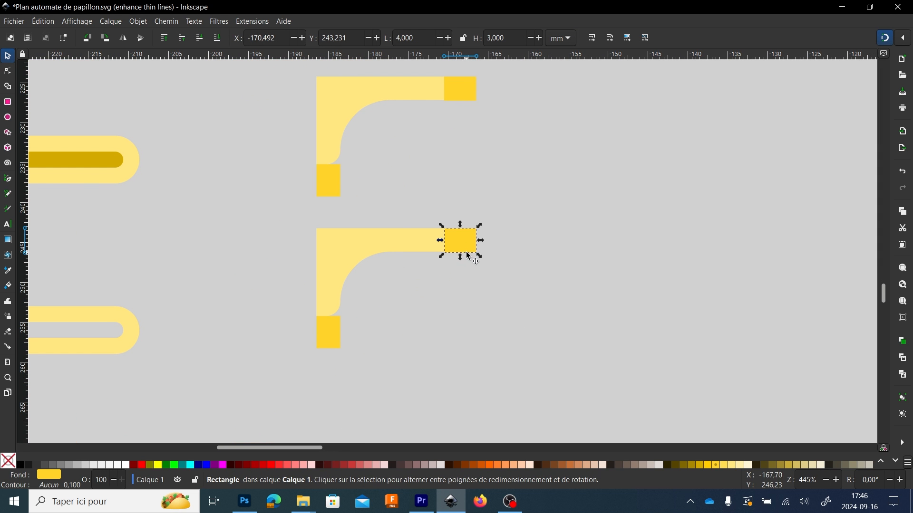
key("Delete")
left_click(334, 328)
key("Delete")
- Duplicate the lowest L-shape, flip the copy vertically, and align it edge to edge above the other to form a symmetrical bracket
left_click_drag(404, 311, 412, 340)
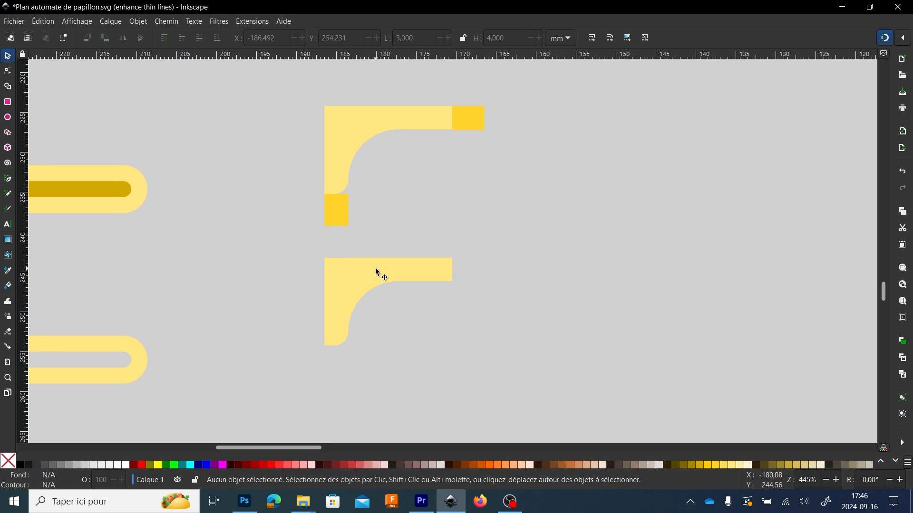
left_click_drag(376, 280, 381, 354)
left_click_drag(537, 247, 600, 127)
left_click_drag(434, 224, 413, 164)
key("ctrl+d")
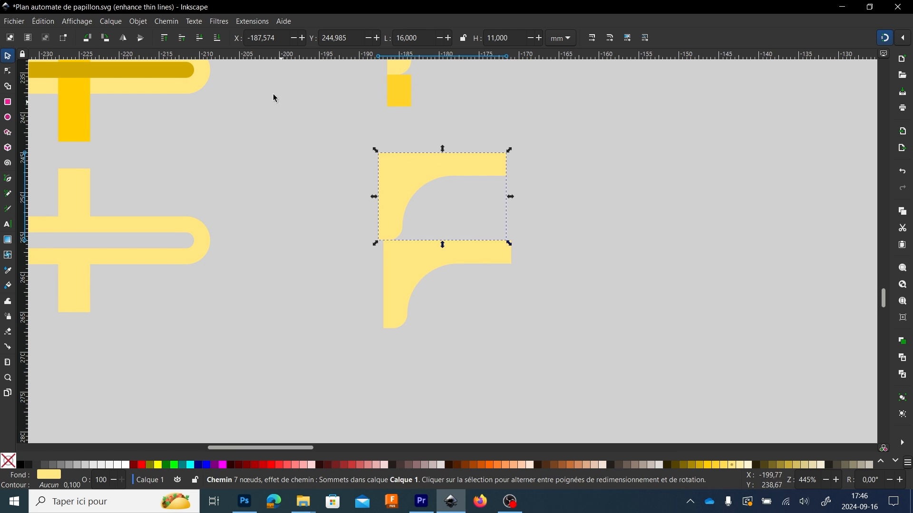
left_click(141, 39)
left_click_drag(410, 228, 417, 228)
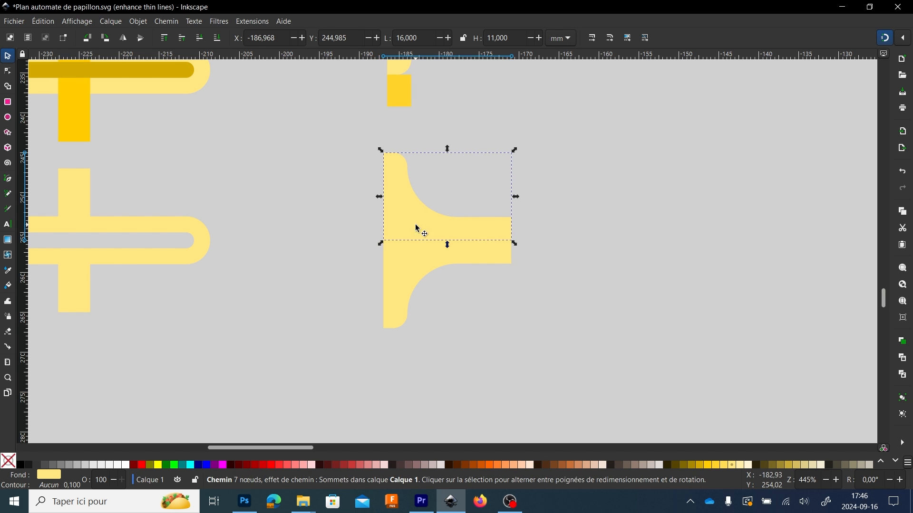
- Unite the two mirrored bracket halves into a single path
left_click(445, 273, "shift")
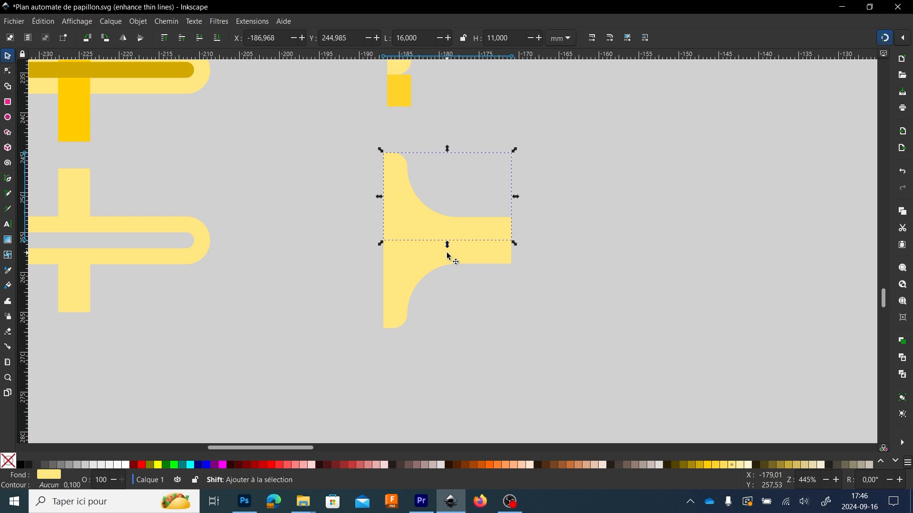
left_click(166, 21)
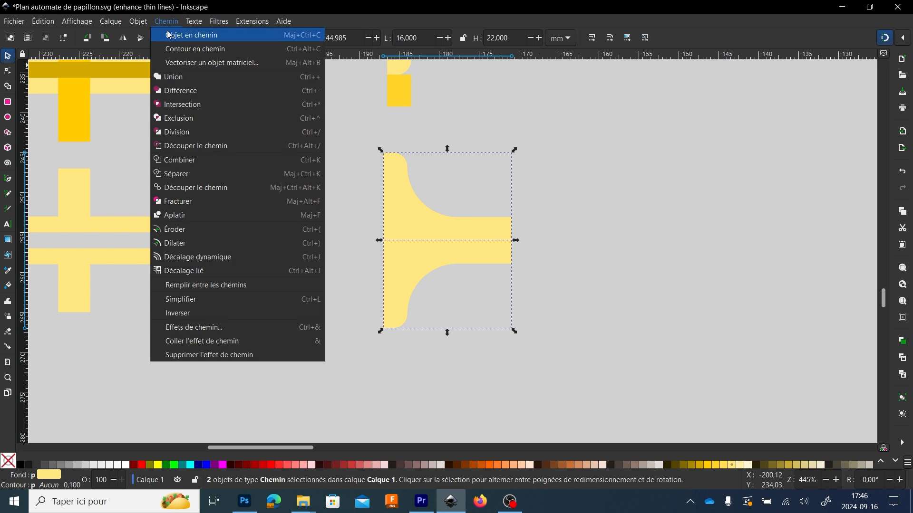
left_click(167, 79)
left_click(316, 226)
left_click(407, 222)
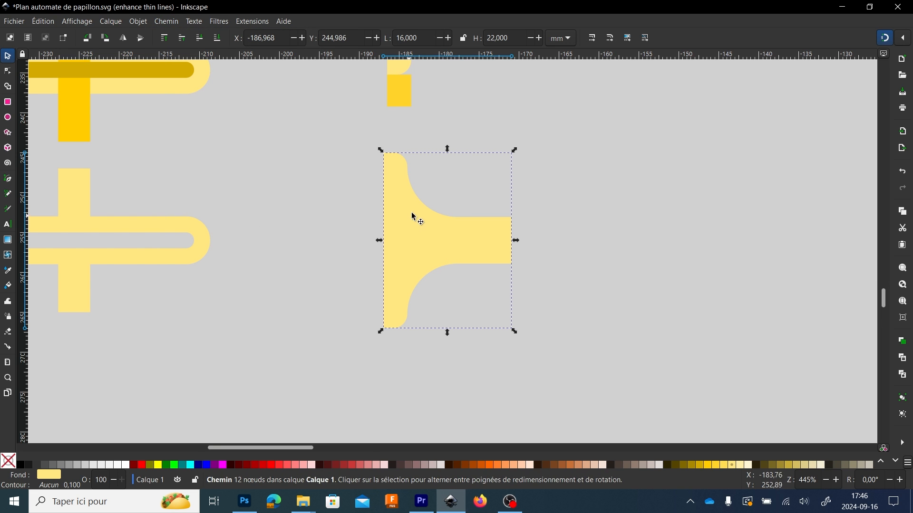
- Compare the merged bracket with the finished reference bracket and check the size of the reference's lowest small tab
scroll(421, 211, "down", 1)
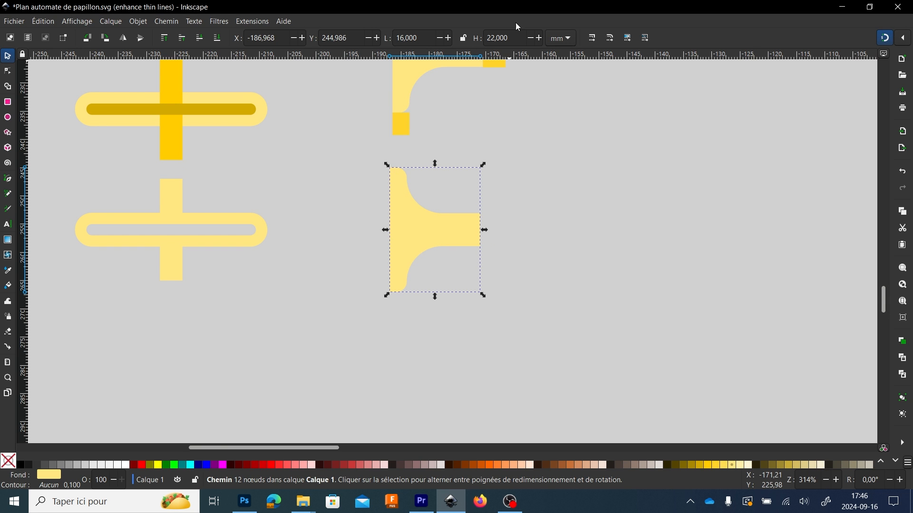
scroll(408, 240, "up", 2)
left_click(471, 306)
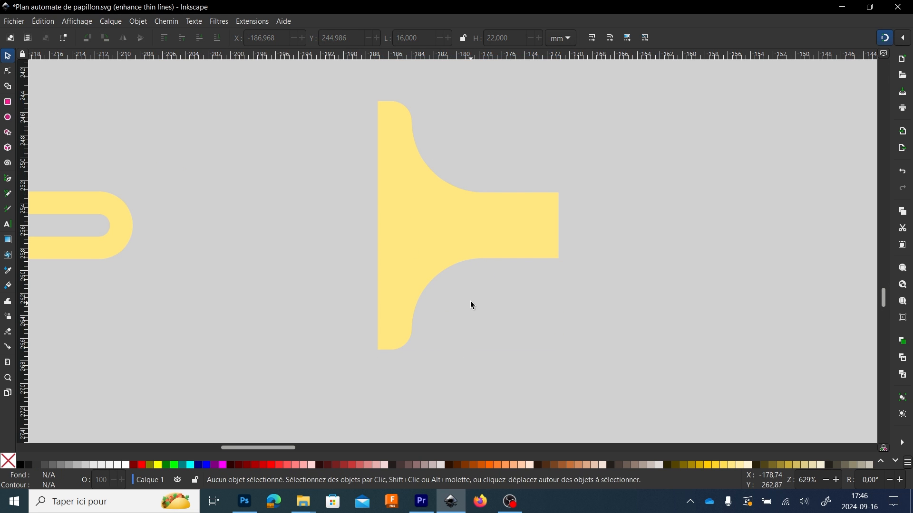
scroll(470, 301, "down", 3)
scroll(469, 300, "down", 2)
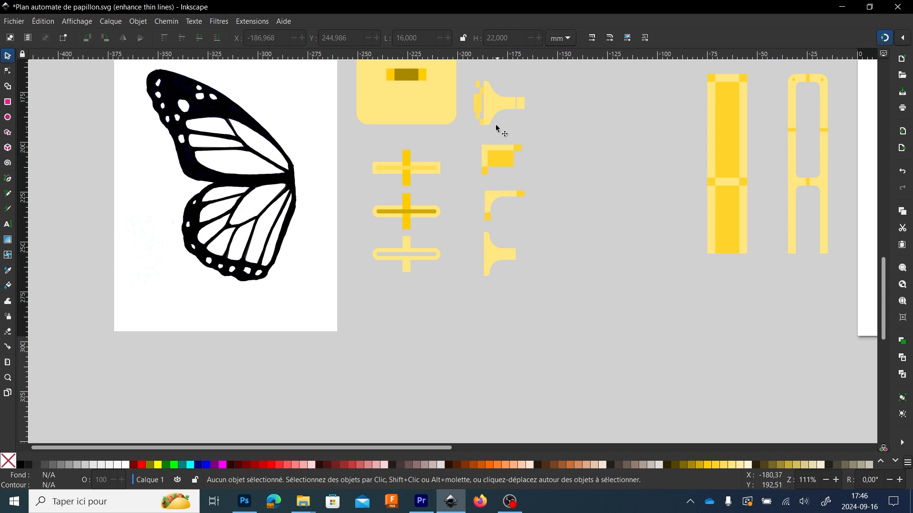
scroll(487, 116, "up", 5)
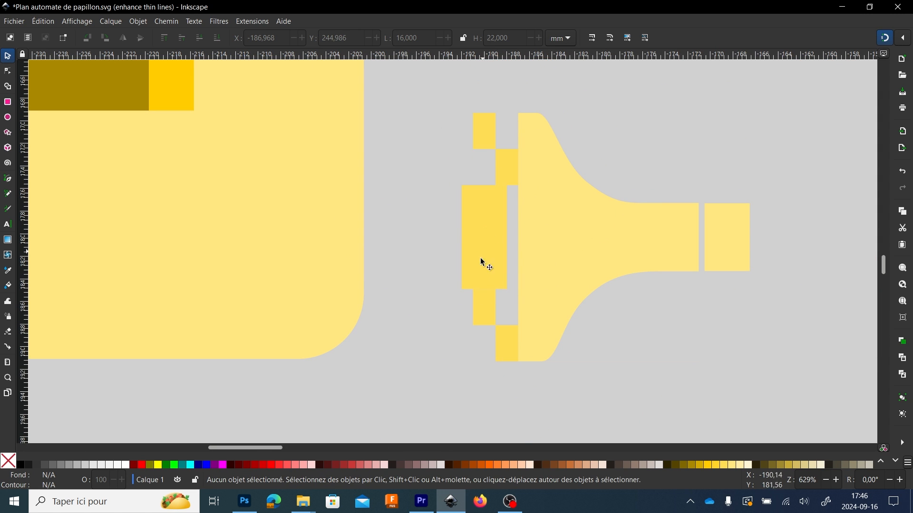
left_click(505, 347)
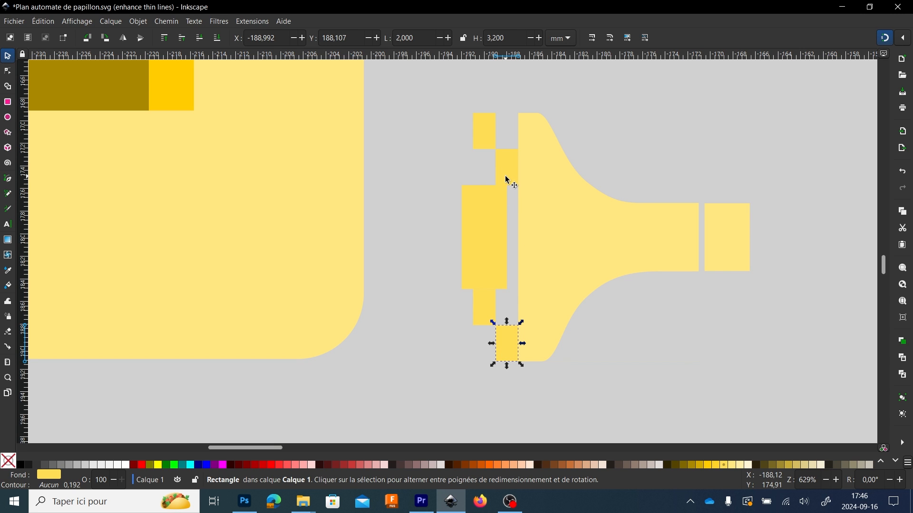
scroll(509, 347, "down", 3)
scroll(507, 150, "down", 2)
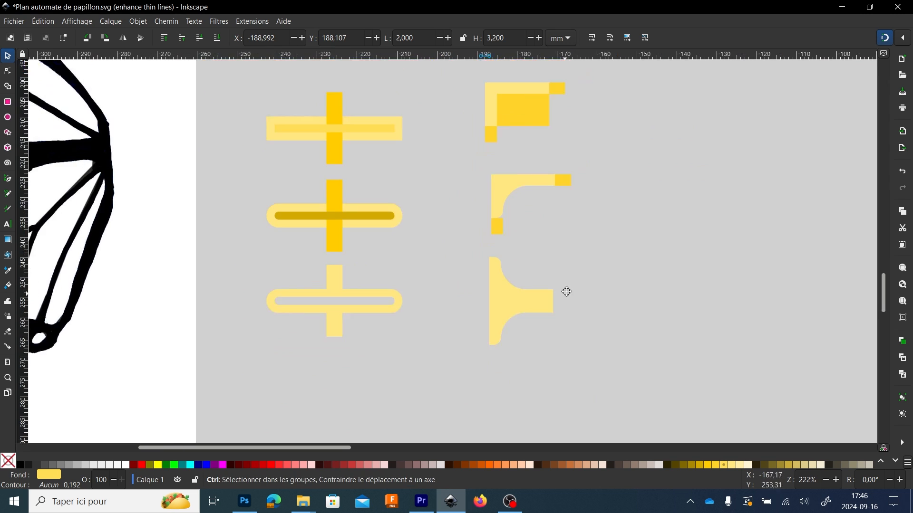
- Duplicate the 3 × 4 mm gold block and place the copy against the merged bracket's left edge near its lower end
scroll(519, 157, "down", 1)
scroll(518, 157, "left", 2)
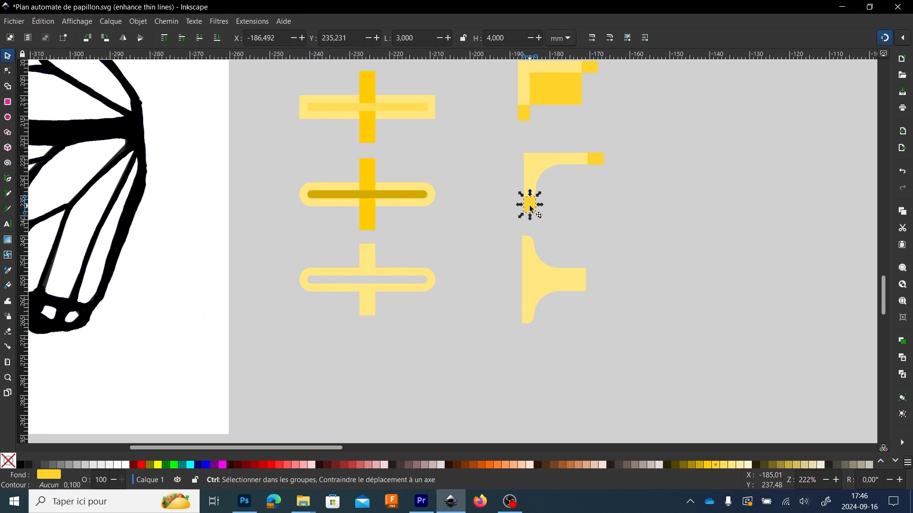
left_click_drag(529, 206, 510, 335)
scroll(520, 336, "up", 3)
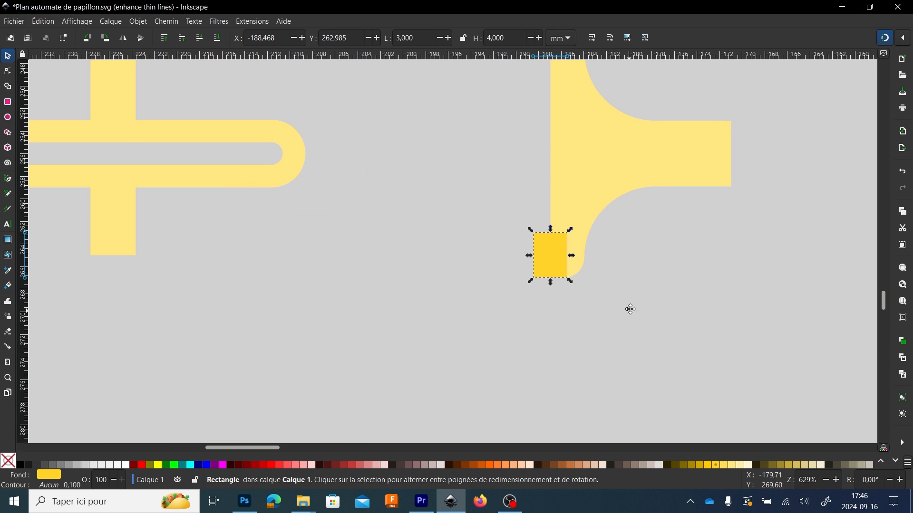
mouse_move(551, 247)
left_mouse_down()
mouse_move(531, 248)
mouse_move(539, 251)
left_mouse_up()
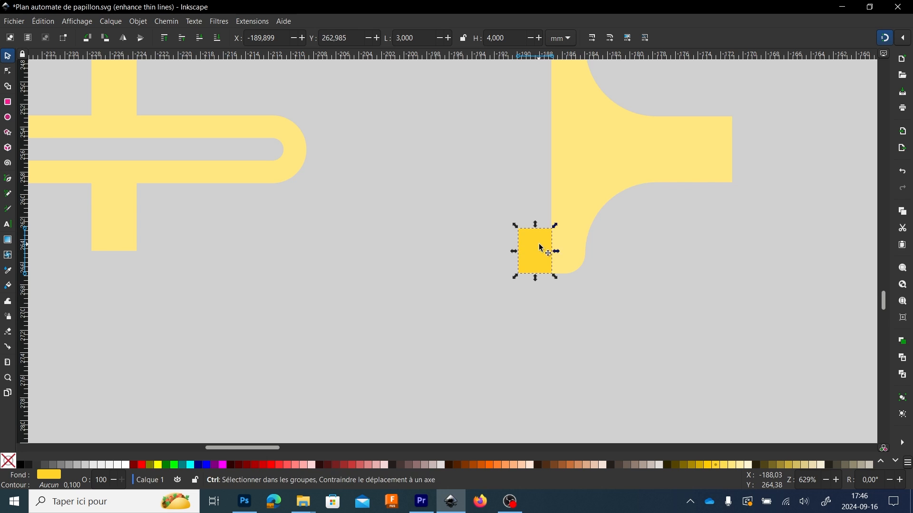
- Resize the gold block to 2 × 3.2 mm and snap it flush against the bracket's lower left corner
scroll(539, 250, "up", 3)
triple_click(423, 37)
type("2")
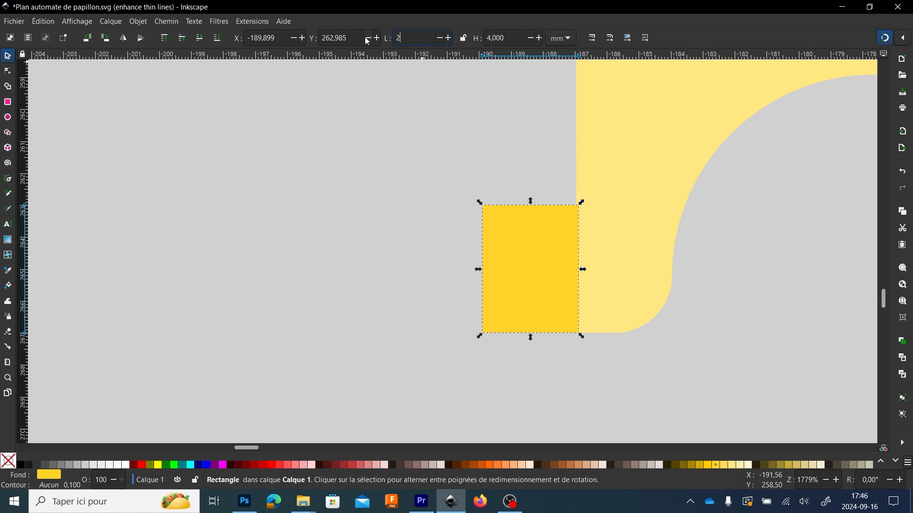
key("Tab")
type("3,2")
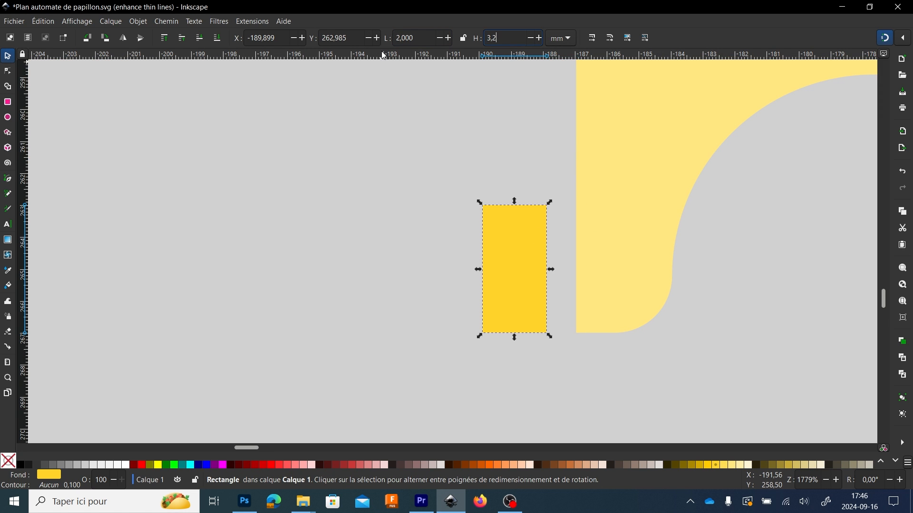
key("Return")
left_click_drag(504, 263, 554, 295)
key("Escape")
scroll(540, 323, "up", 1)
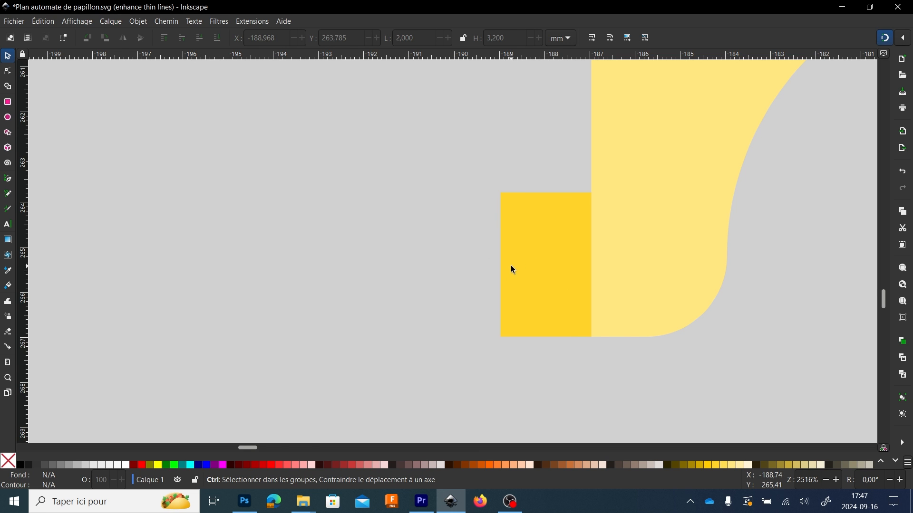
scroll(511, 265, "down", 10)
scroll(672, 210, "up", 4)
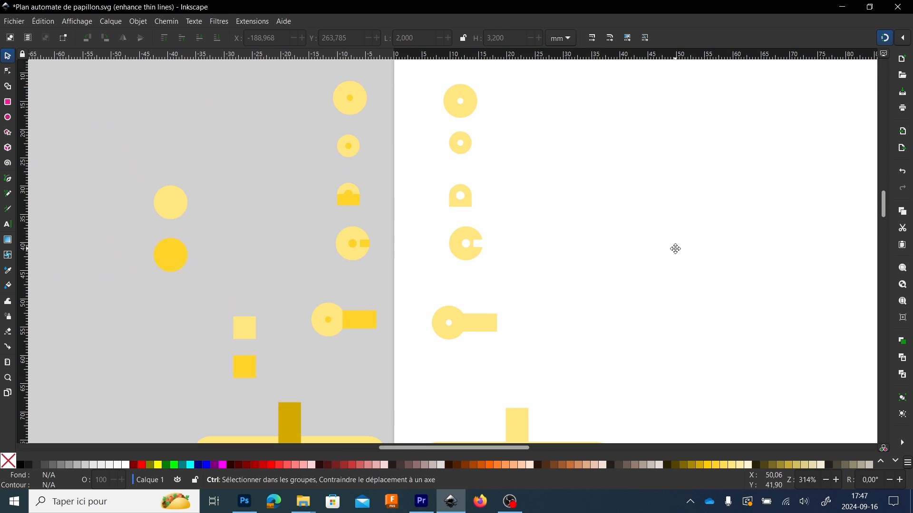
scroll(403, 256, "down", 6)
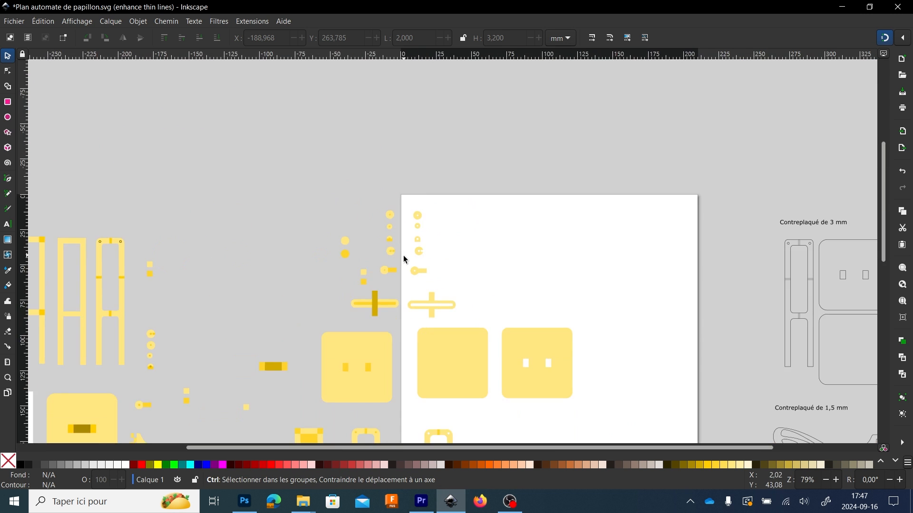
scroll(471, 215, "up", 1)
scroll(451, 229, "up", 5)
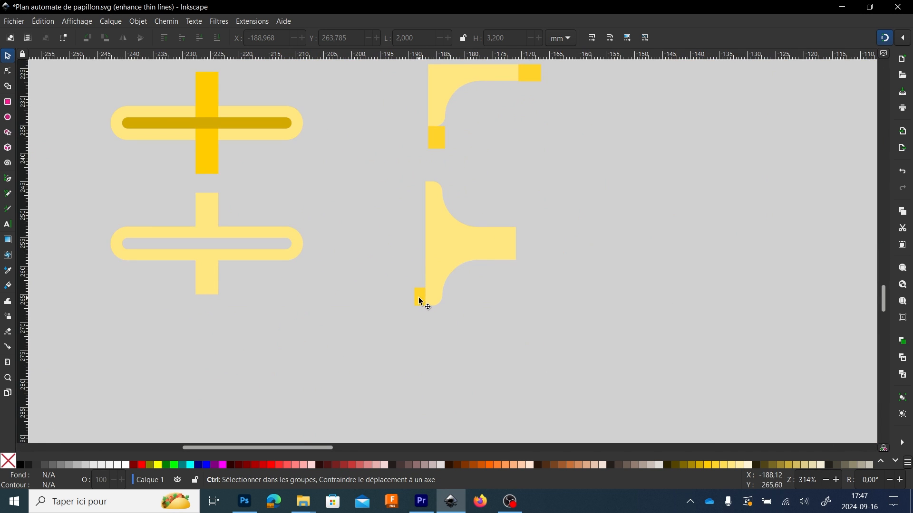
left_click_drag(396, 250, 485, 281)
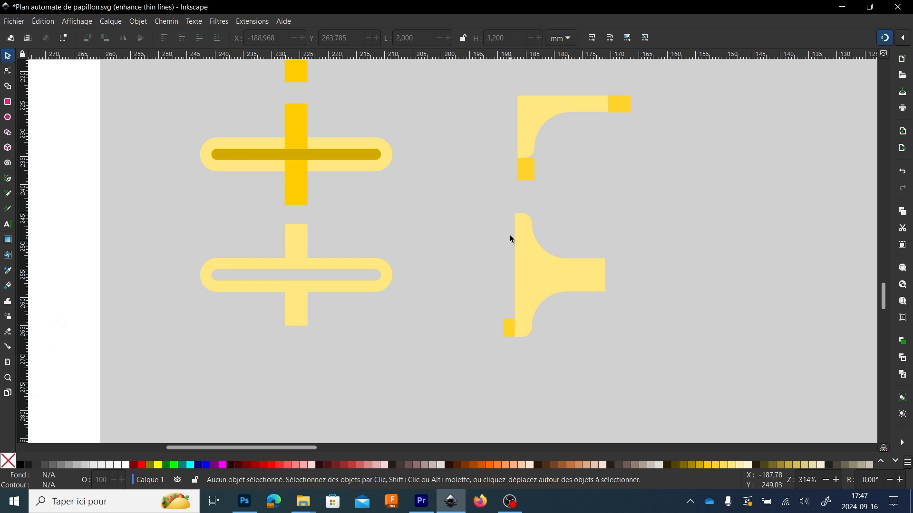
- Check the combined height of the reference bracket's large left rectangle and the small tab below it
scroll(483, 254, "down", 2)
left_click_drag(477, 199, 504, 334)
scroll(509, 200, "up", 3)
left_click(524, 205)
left_click(538, 221, "shift")
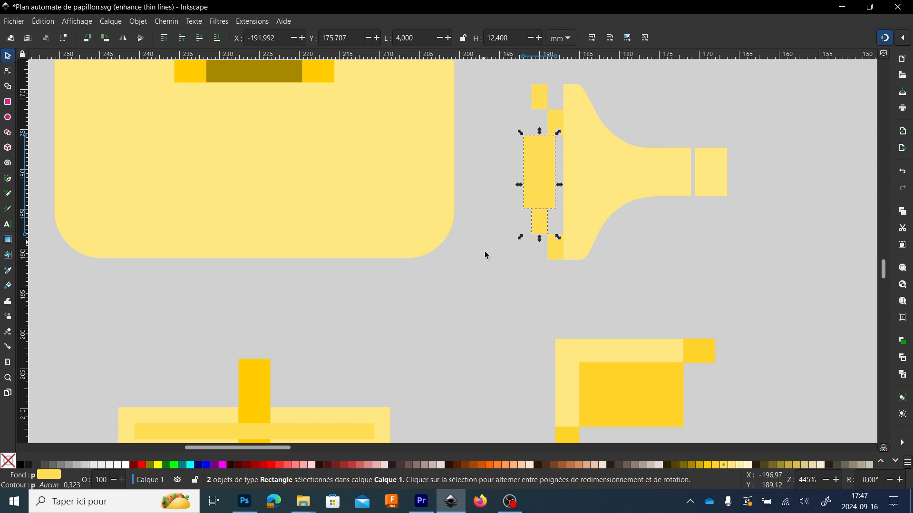
- Duplicate the 3 × 4 mm gold block to the left of the merged bracket and set the copy's height to 12.4 mm
scroll(487, 281, "down", 3)
scroll(519, 276, "down", 4)
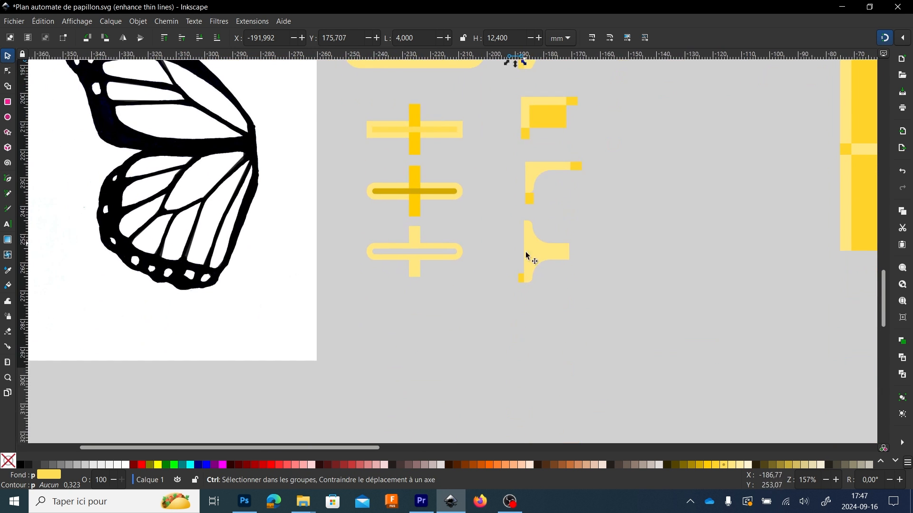
scroll(527, 257, "up", 2)
left_click(527, 132)
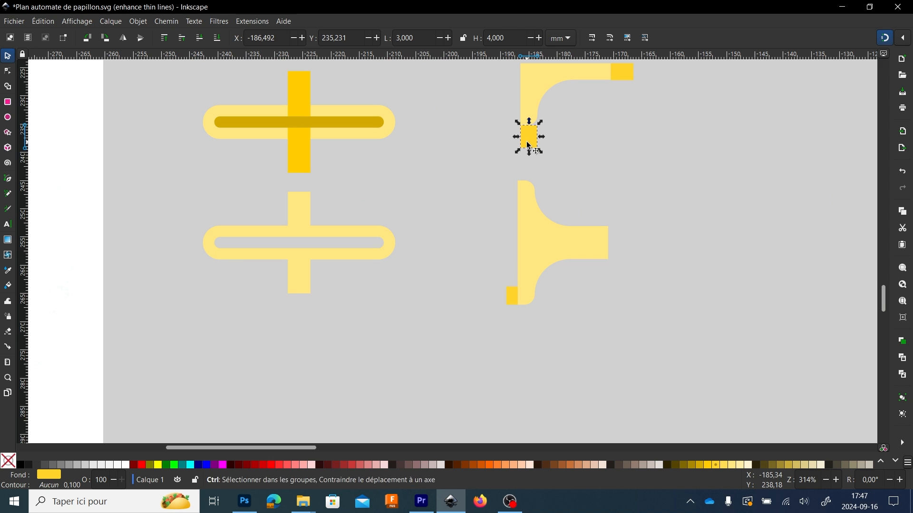
left_click_drag(528, 134, 485, 265)
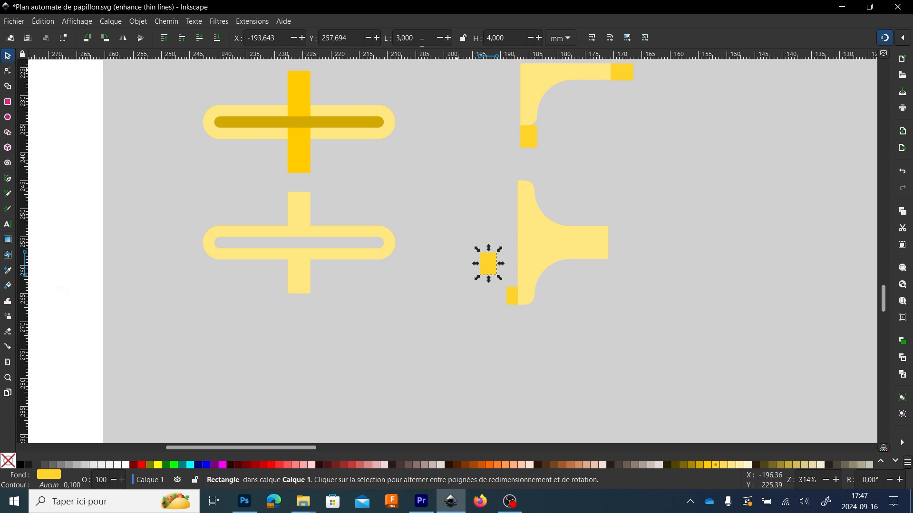
triple_click(512, 39)
type("12,4")
key("Return")
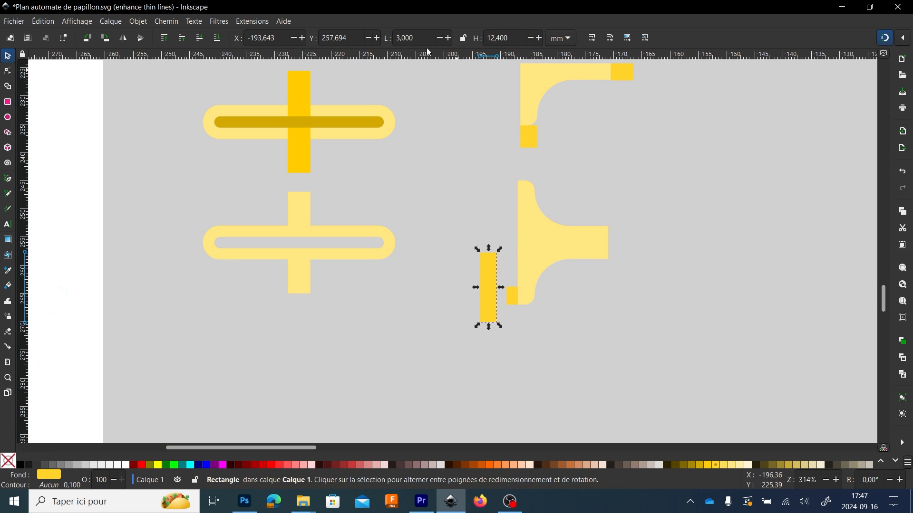
- Colour the 12.4 mm tall block dark gold and snap its lower right corner to the small tab's upper left corner
left_click(698, 465)
left_click_drag(496, 324, 492, 259)
scroll(503, 278, "up", 3)
scroll(483, 341, "down", 2)
- Duplicate the 2 × 3.2 mm tab and snap the copy between the dark gold bar's upper end and the bracket's edge
left_click(502, 332)
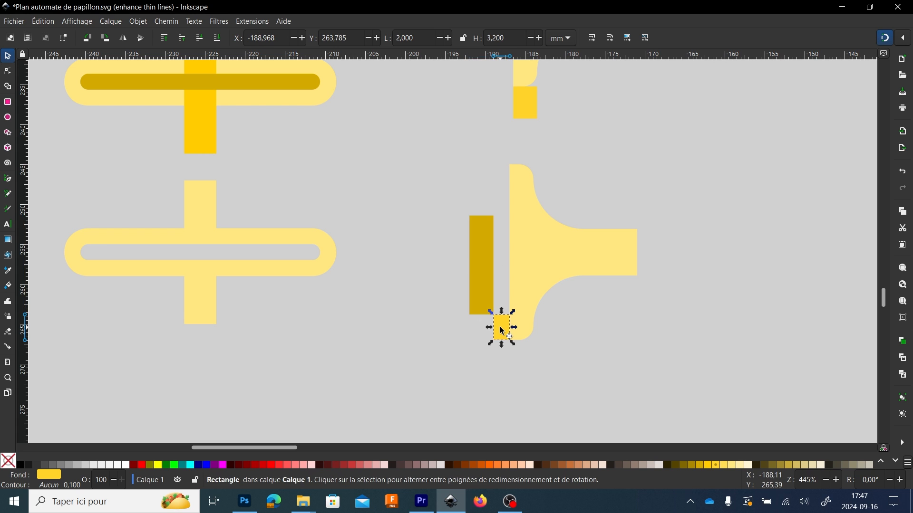
left_click_drag(500, 327, 505, 207)
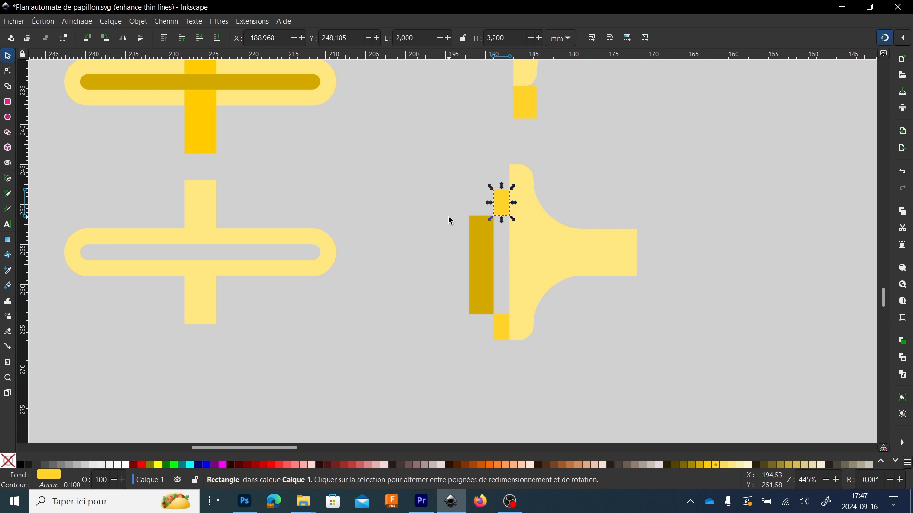
left_click(427, 226)
- Check the gap above the upper tab with a 3 × 3.2 mm copy of the dark gold bar, and delete that copy
scroll(443, 216, "up", 2)
left_click_drag(480, 158, 405, 237)
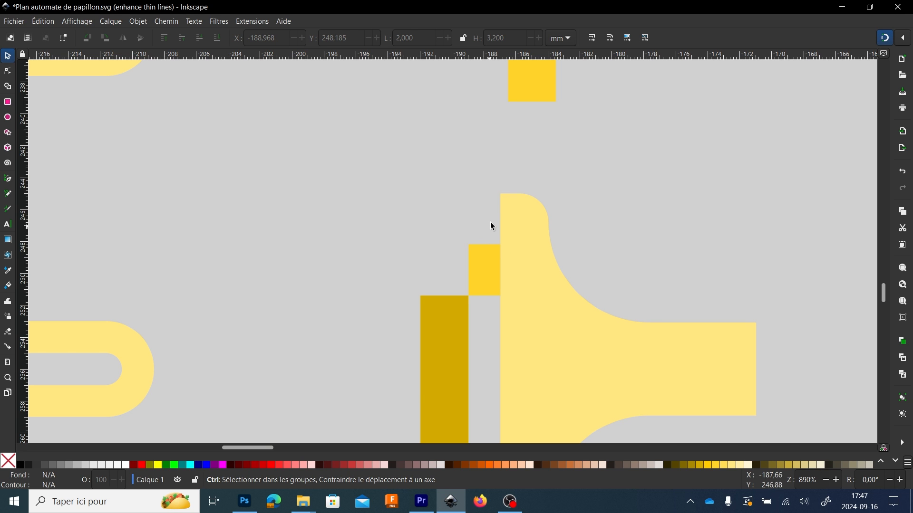
left_click(451, 369)
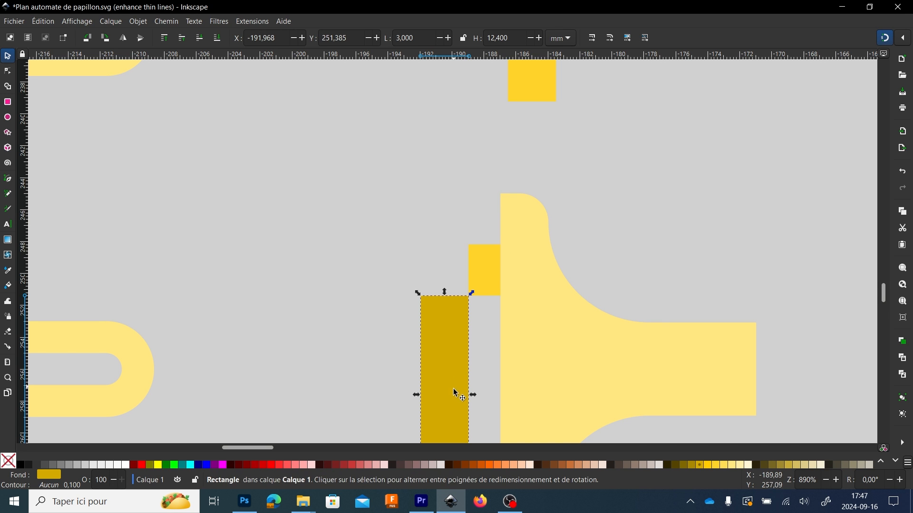
left_click_drag(455, 393, 413, 309)
scroll(398, 196, "down", 2)
scroll(444, 173, "up", 3)
left_click_drag(426, 91, 433, 295)
left_click(438, 335)
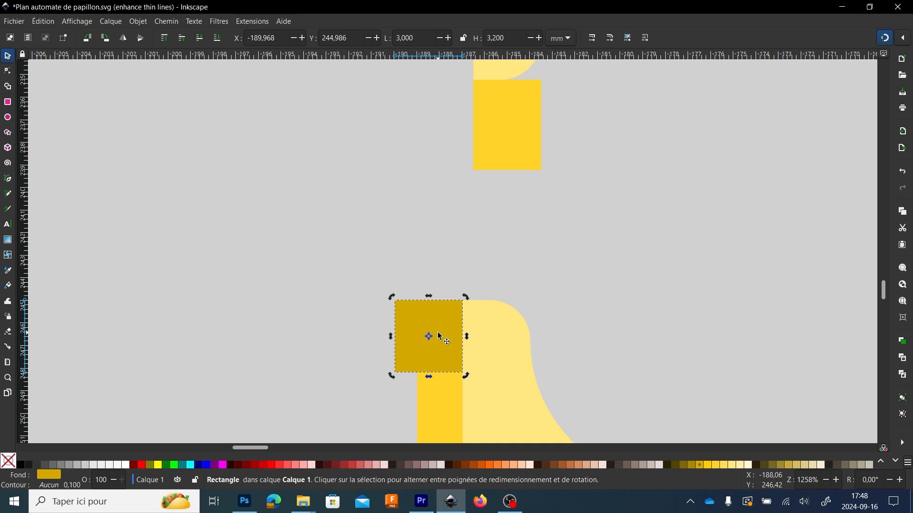
scroll(440, 335, "down", 6)
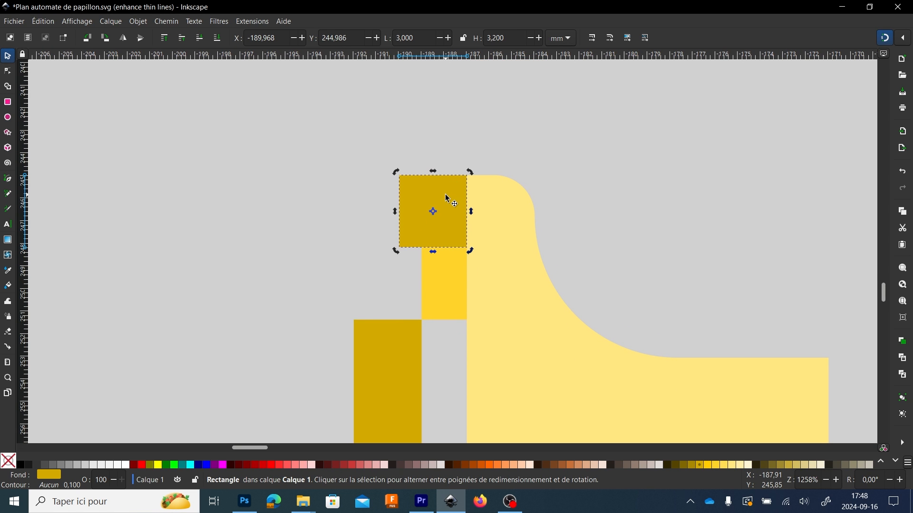
key("Delete")
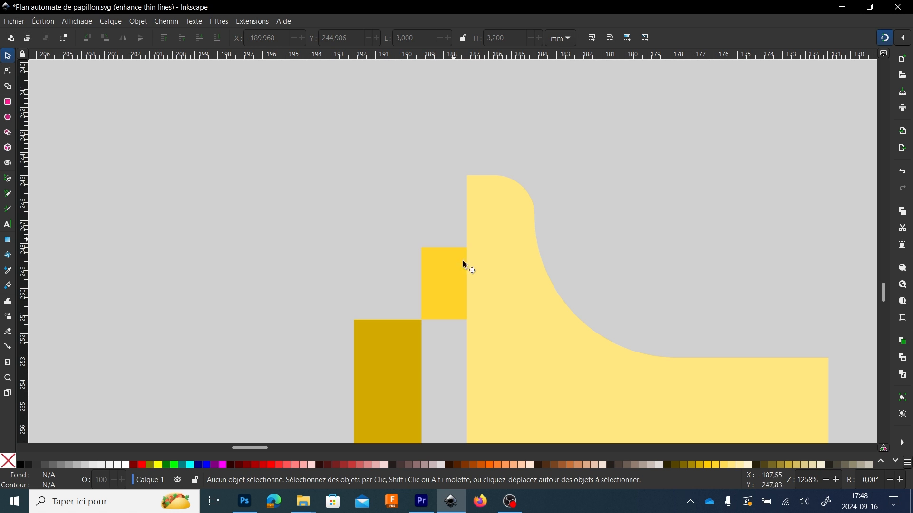
- Duplicate the merged bracket together with its two tabs and dark gold bar, and place the copy directly below the original
scroll(470, 185, "down", 4)
scroll(444, 220, "down", 10)
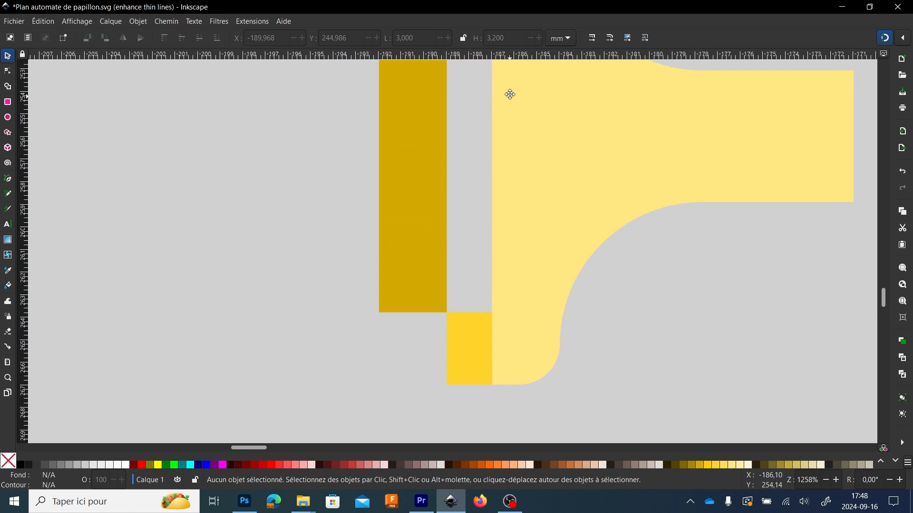
left_click(422, 163)
scroll(477, 282, "up", 4)
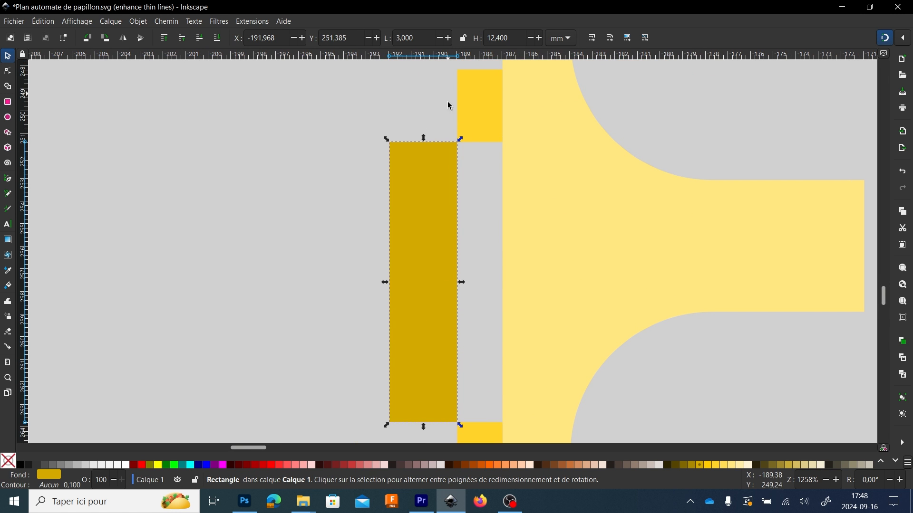
scroll(438, 285, "down", 9)
scroll(441, 252, "right", 2)
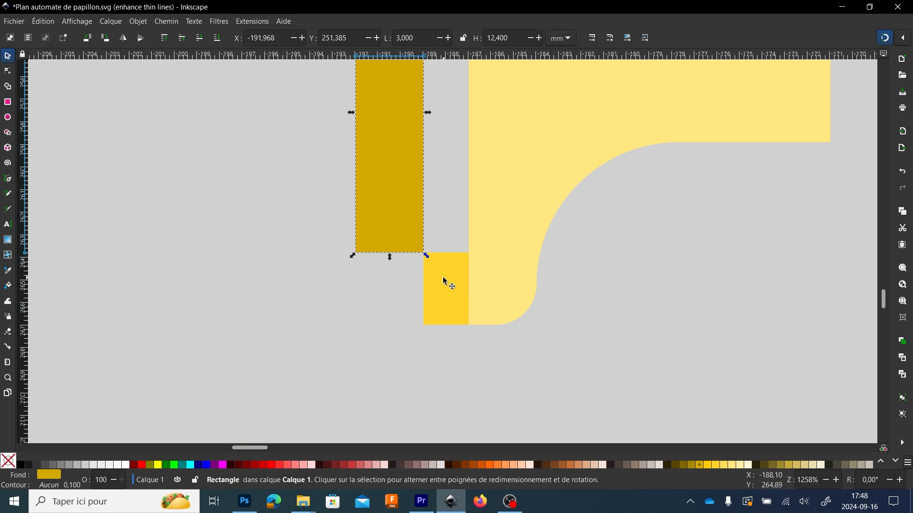
scroll(404, 286, "down", 3)
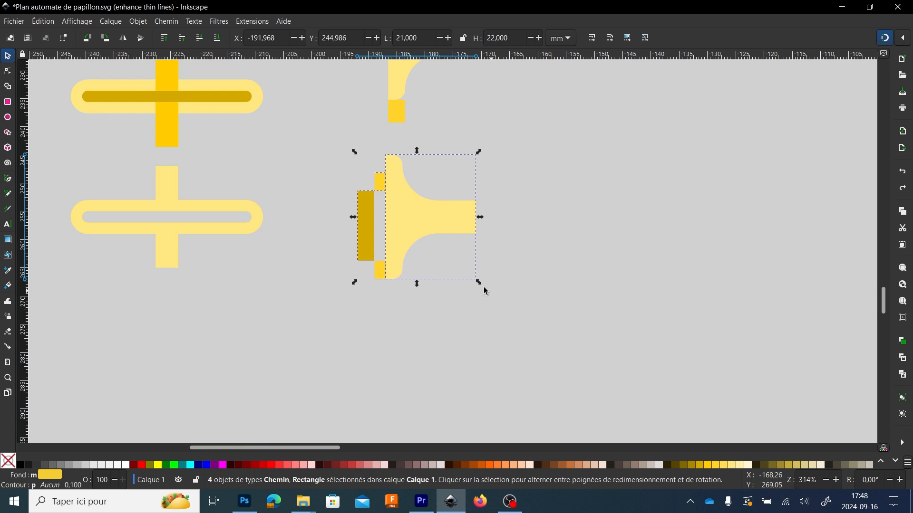
key("ctrl+d")
left_click_drag(418, 210, 418, 352)
- Delete the dark gold bar from the lower copy and unite its bracket and two tabs into one path
left_click(342, 344)
left_click(364, 357)
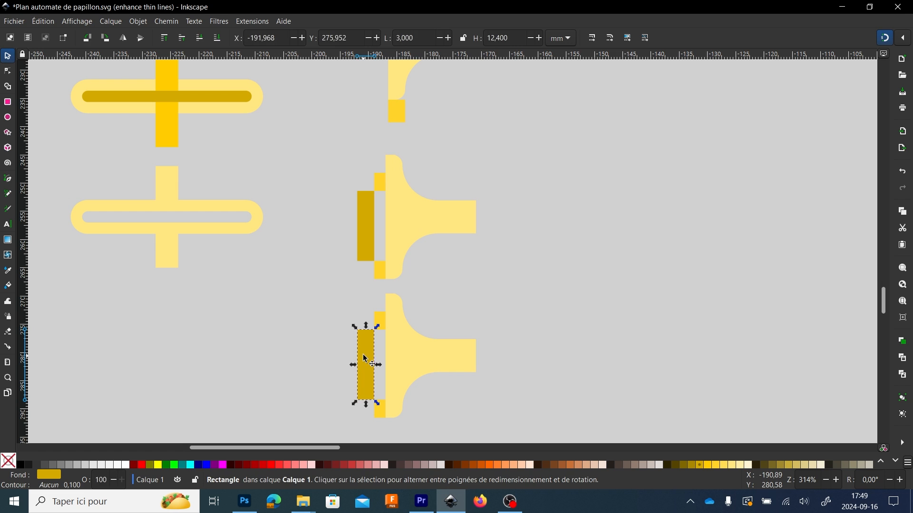
key("Delete")
left_click_drag(354, 289, 515, 429)
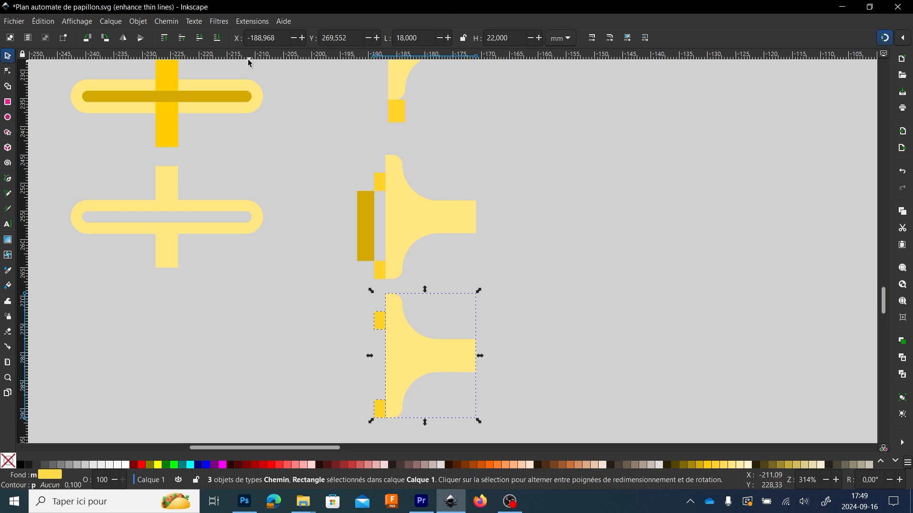
left_click(173, 24)
left_click(177, 78)
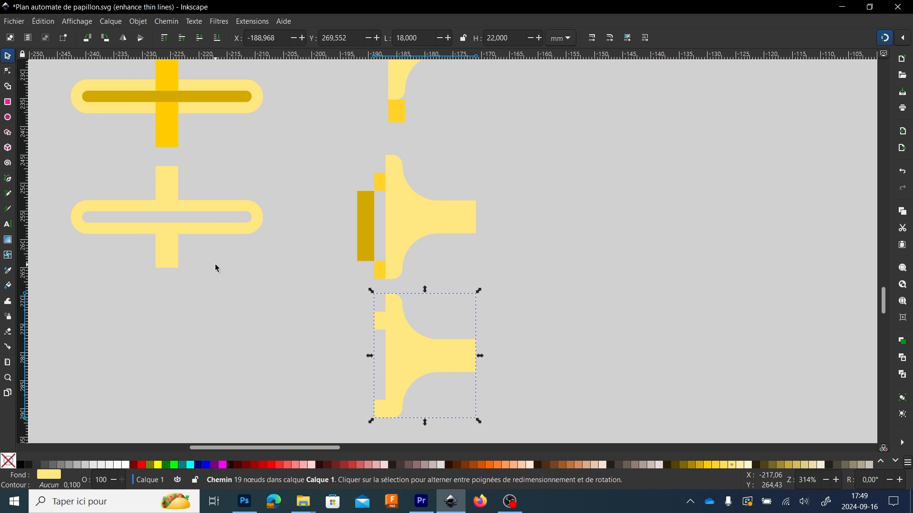
- Move the united bracket onto the page below the tall frame and duplicate it side by side
scroll(240, 279, "down", 4)
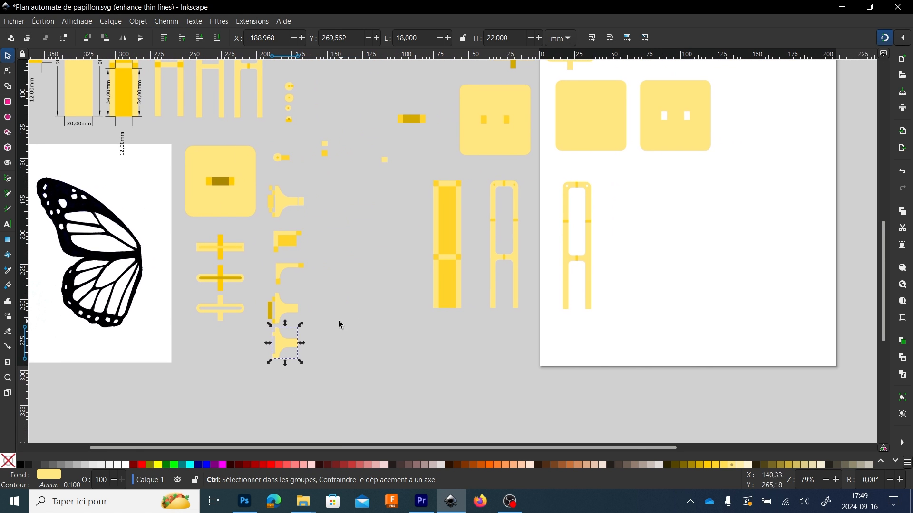
left_click_drag(281, 348, 507, 318)
scroll(621, 351, "up", 3)
key("ctrl+d")
left_click(507, 318)
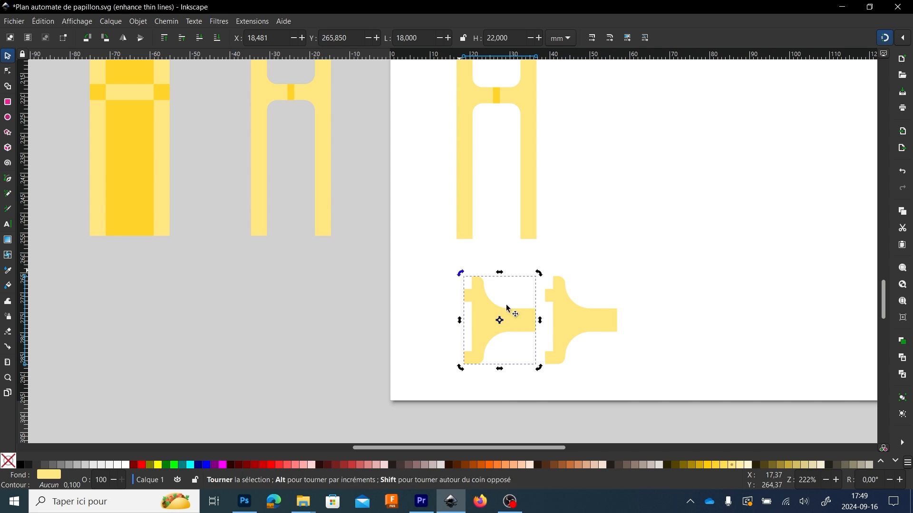
- Rotate the left bracket copy by 180° and fit the tabs of the two brackets into each other
left_click_drag(538, 273, 508, 293)
scroll(542, 359, "up", 3)
scroll(509, 294, "down", 2)
scroll(494, 257, "up", 3)
left_click(650, 344)
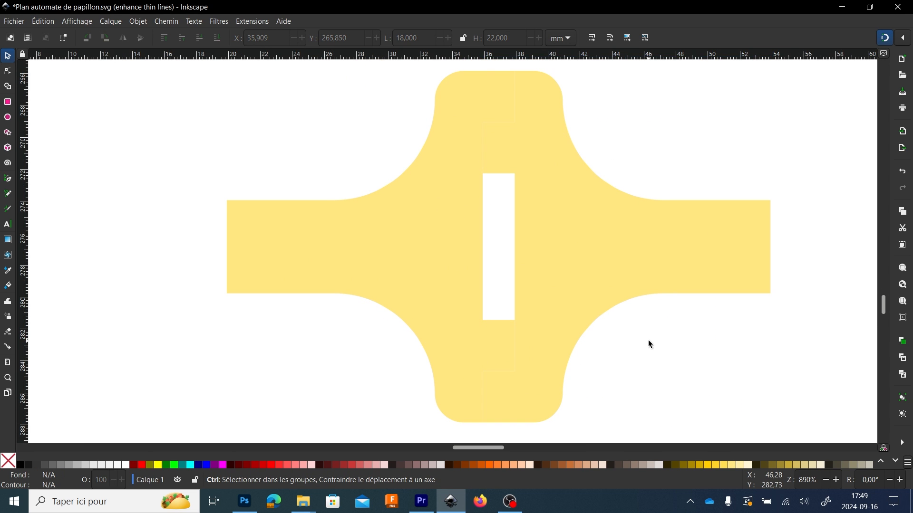
- Shift the rotated bracket slightly left so the two interlocking halves stand apart on the page
scroll(650, 341, "down", 4)
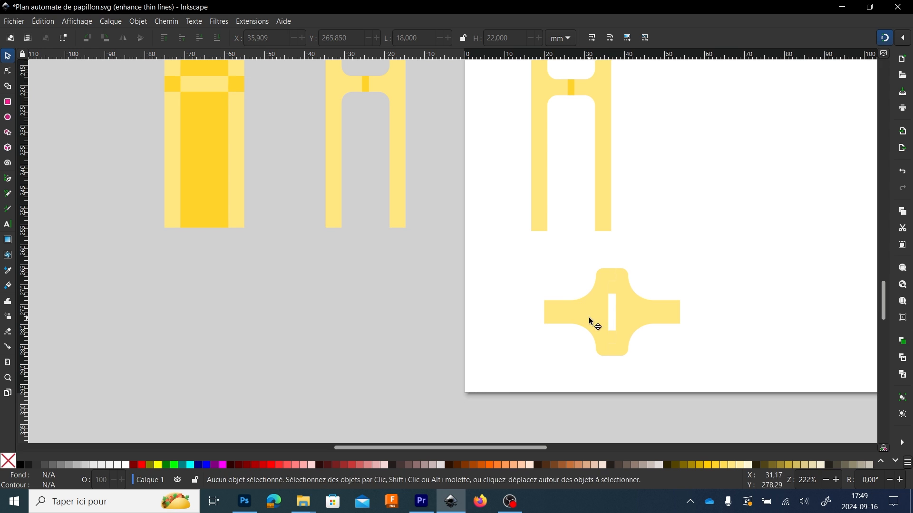
left_click_drag(588, 317, 563, 318)
left_click(381, 314)
- Compare the finished parts with the butterfly reference drawing, move the wing image clear of them and examine its edges closely
scroll(385, 316, "down", 5)
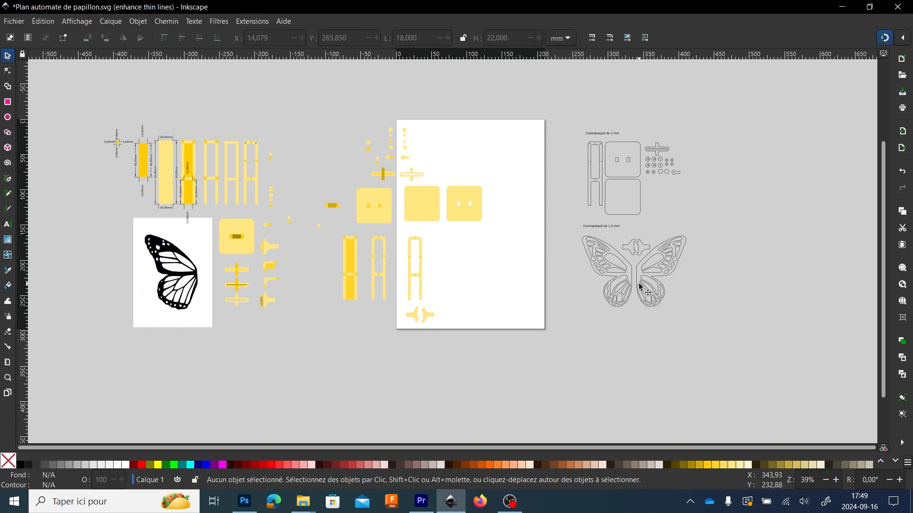
scroll(642, 285, "up", 4)
scroll(632, 275, "down", 3)
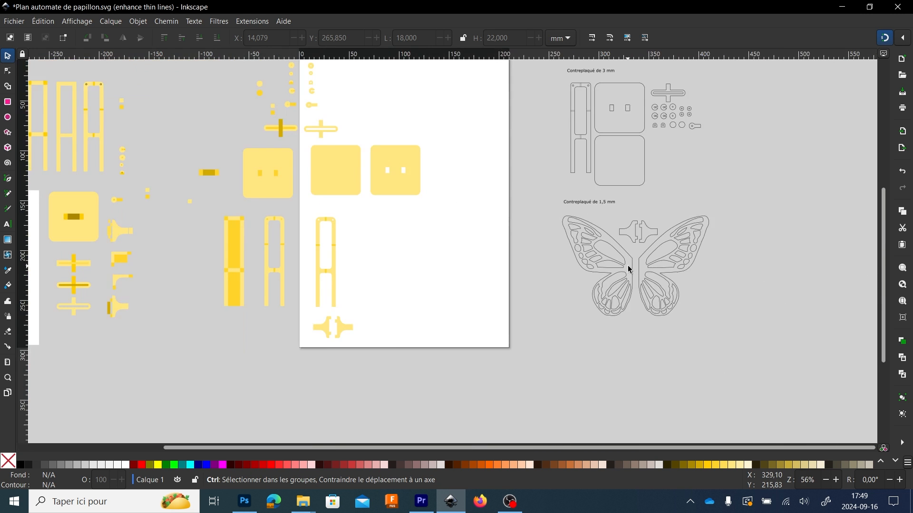
scroll(630, 269, "down", 1)
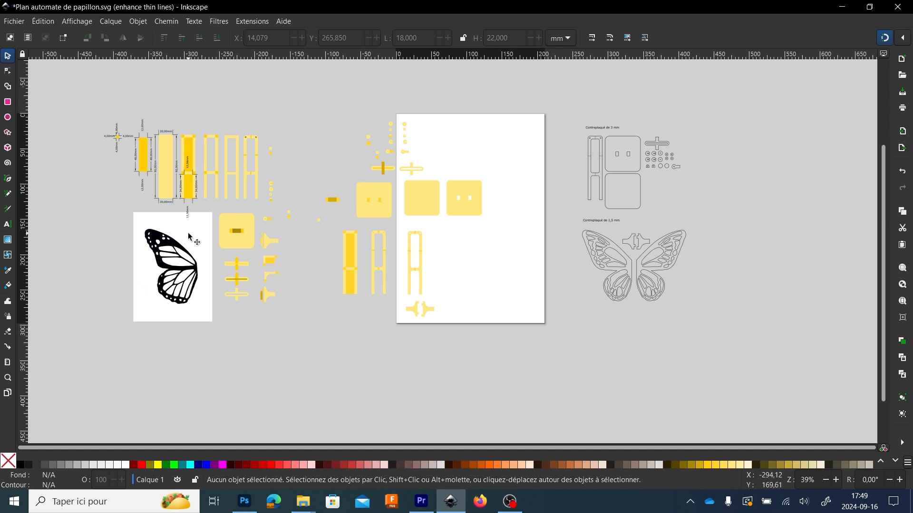
left_click(190, 263)
left_click_drag(181, 253, 174, 278)
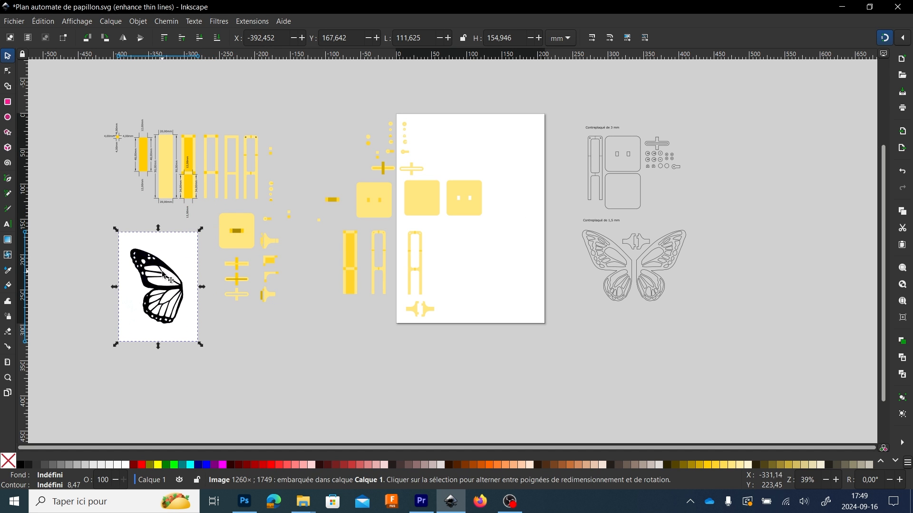
scroll(174, 278, "up", 13)
scroll(205, 197, "down", 2)
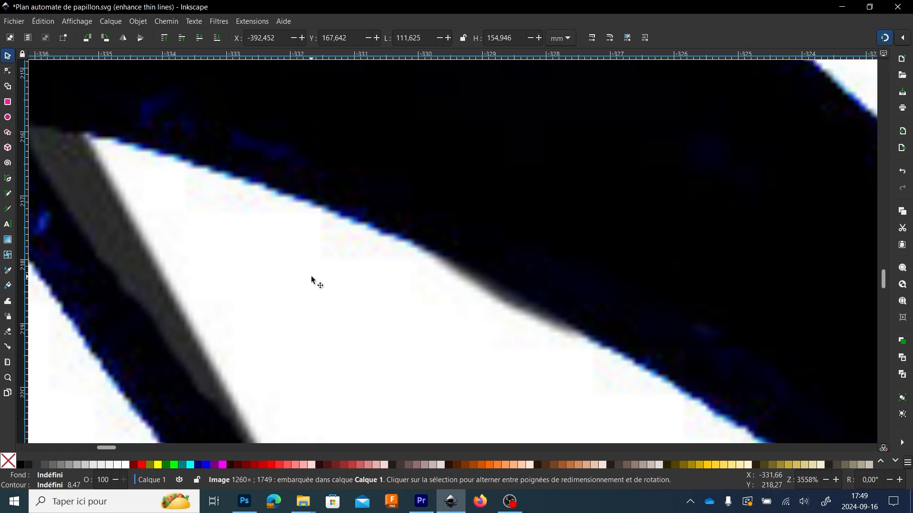
scroll(261, 206, "down", 6)
scroll(292, 219, "down", 4)
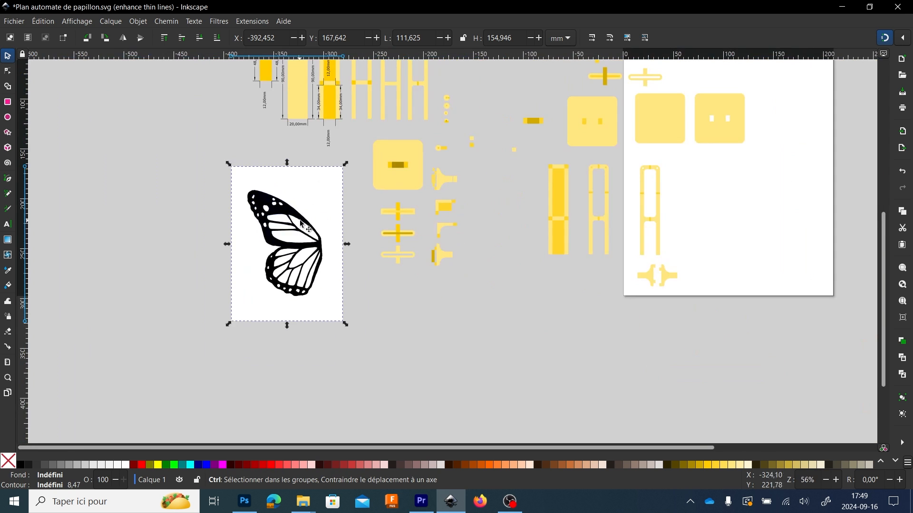
scroll(333, 219, "up", 1)
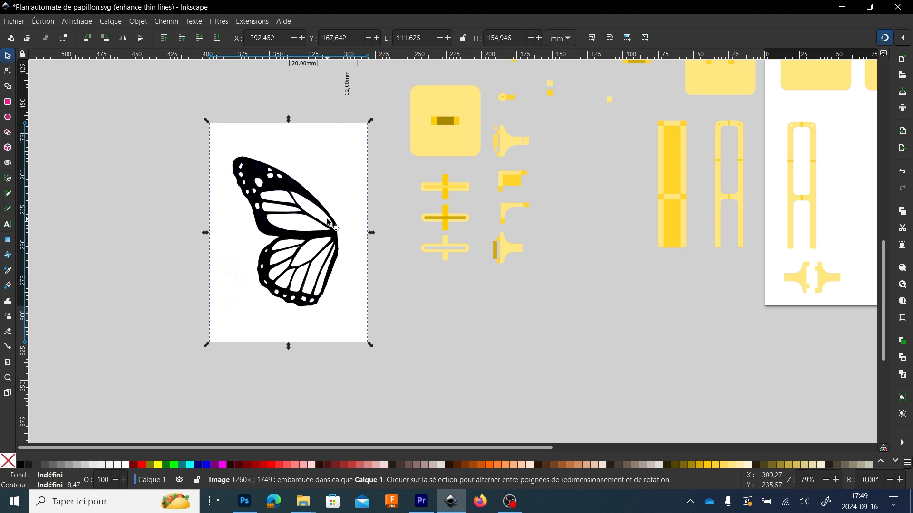
- Delete the old wing image and import Aile-de-papillon from the Images folder in File Explorer, embedded with its resolution taken from the file
key("Delete")
left_click(841, 7)
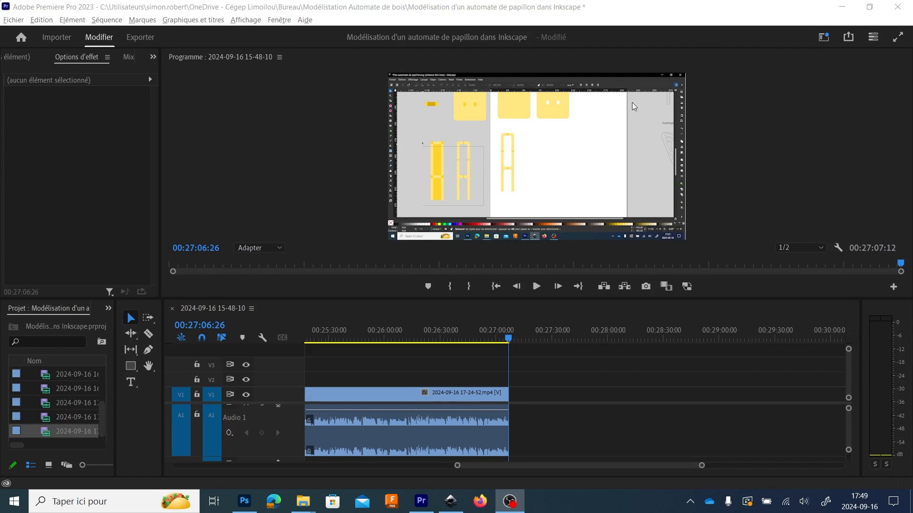
left_click(842, 6)
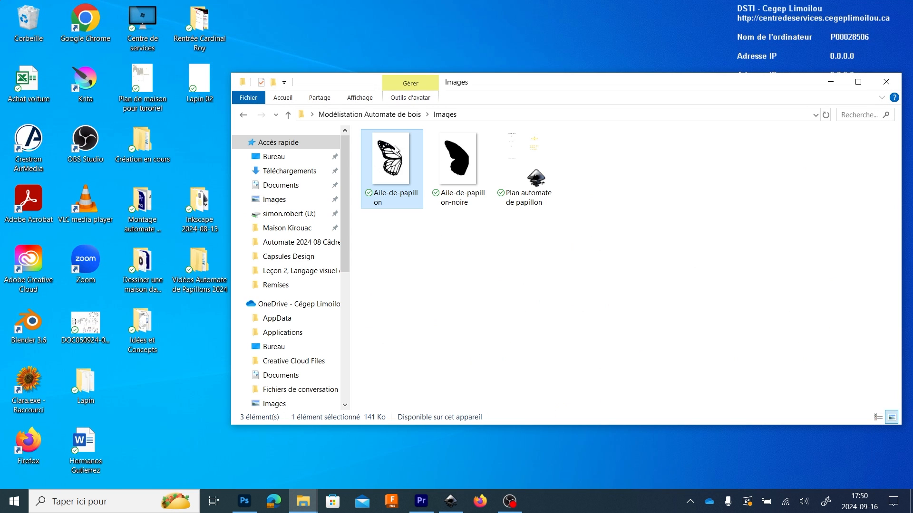
left_click_drag(388, 165, 322, 246)
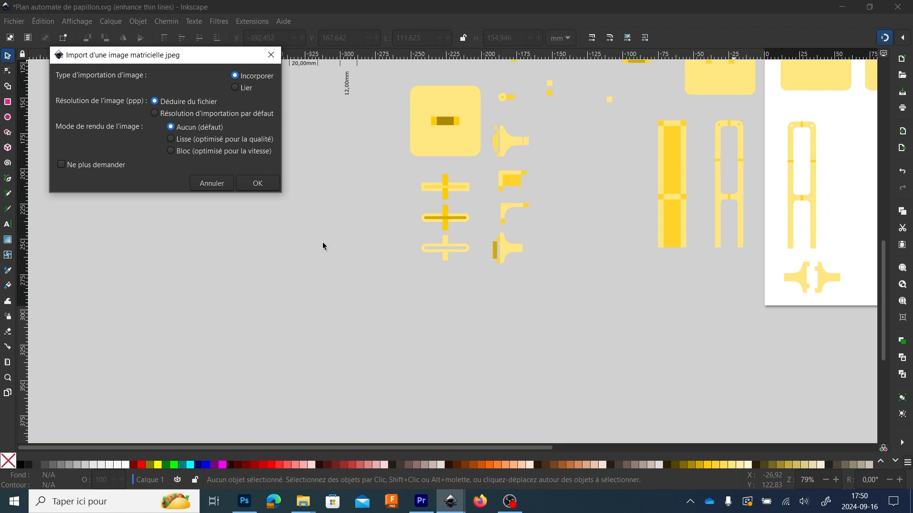
left_click(258, 184)
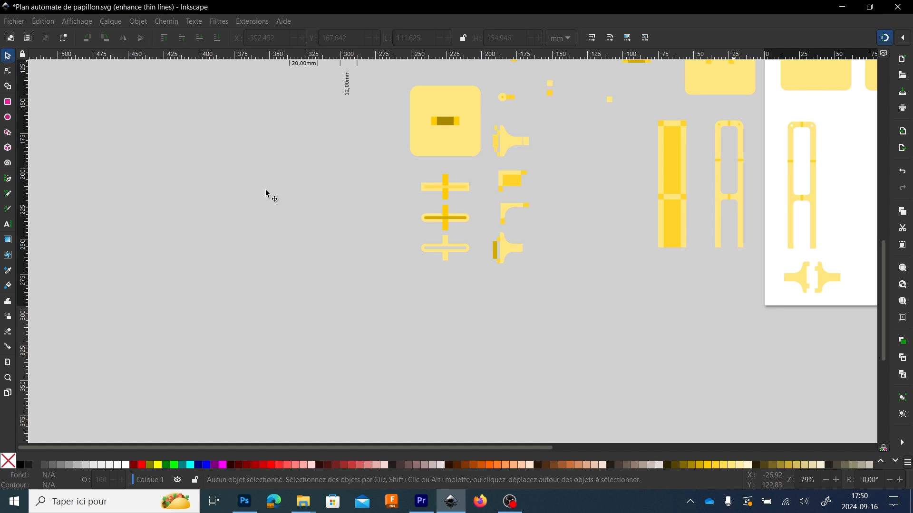
scroll(342, 252, "down", 3)
scroll(342, 252, "down", 2)
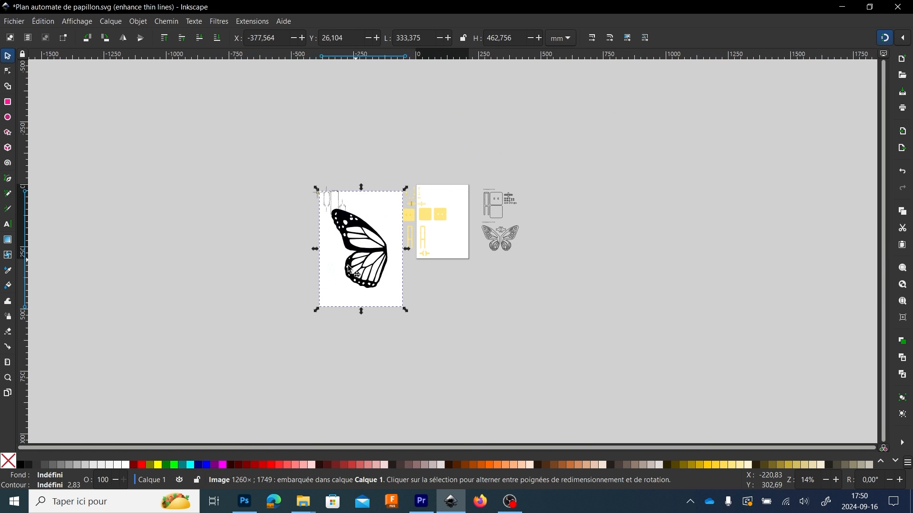
- Move the imported wing image clear of the drawn parts and examine its contours up close
left_click_drag(343, 252, 272, 302)
scroll(285, 304, "up", 2)
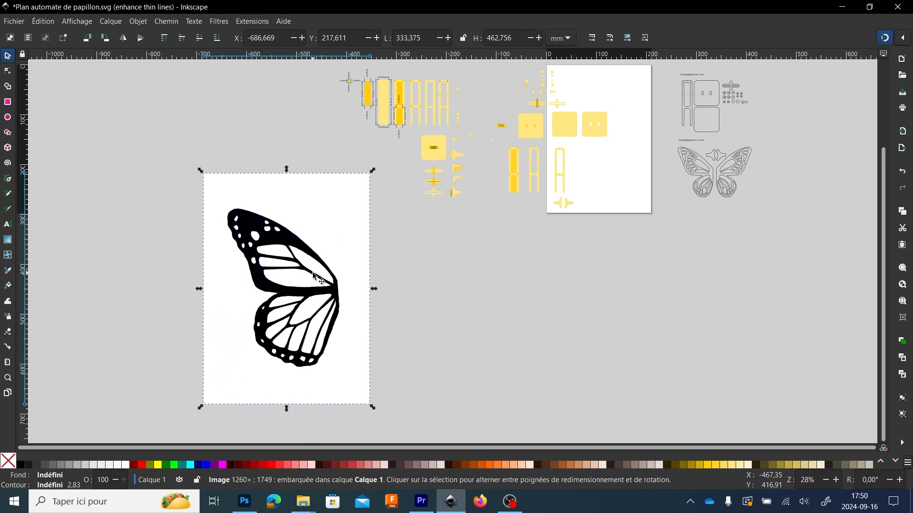
scroll(314, 276, "up", 3)
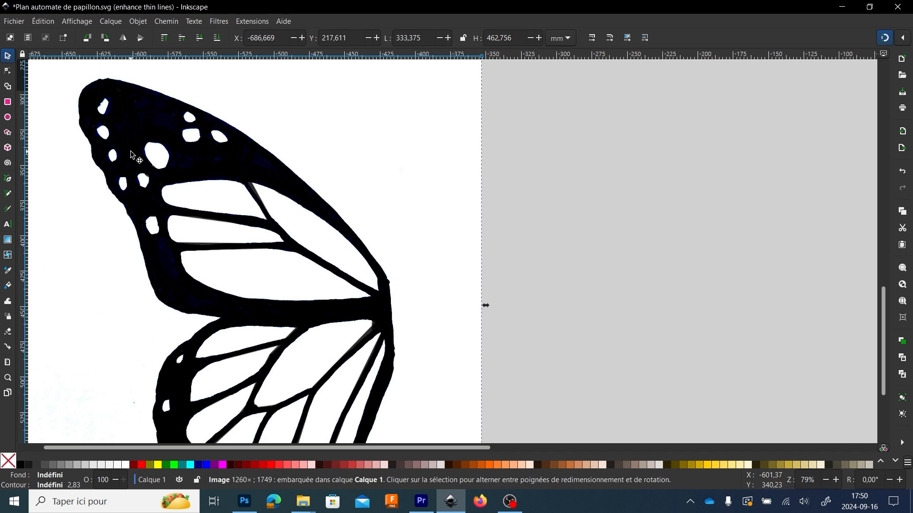
scroll(133, 153, "down", 2)
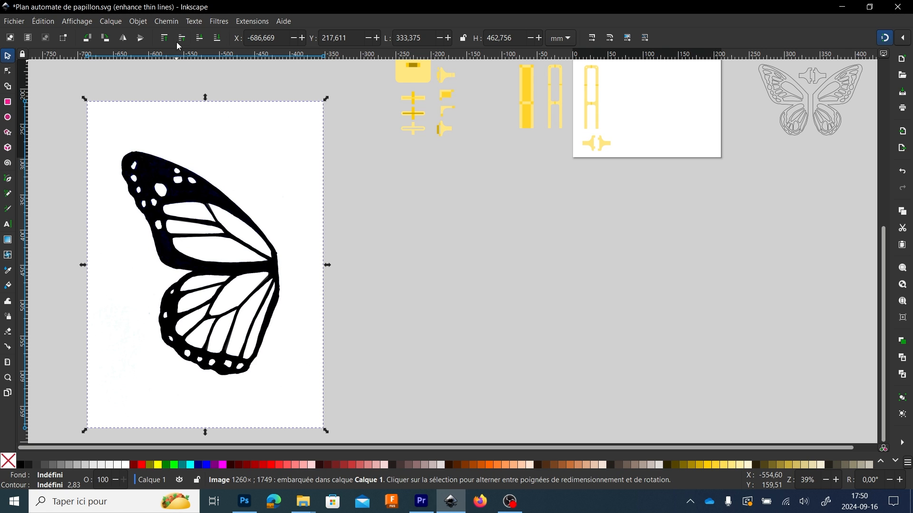
- Vectorize the wing image in a single pass by brightness threshold, with the threshold set to 0.461
left_click(174, 23)
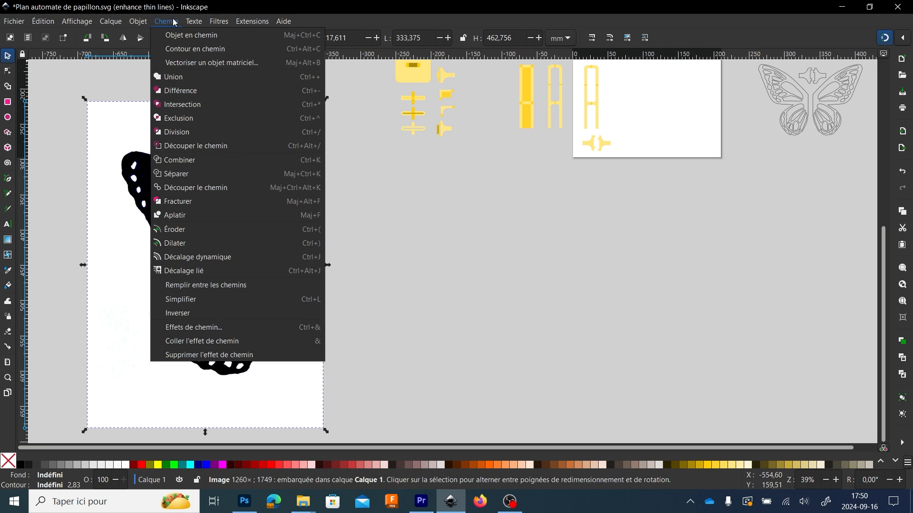
left_click(176, 63)
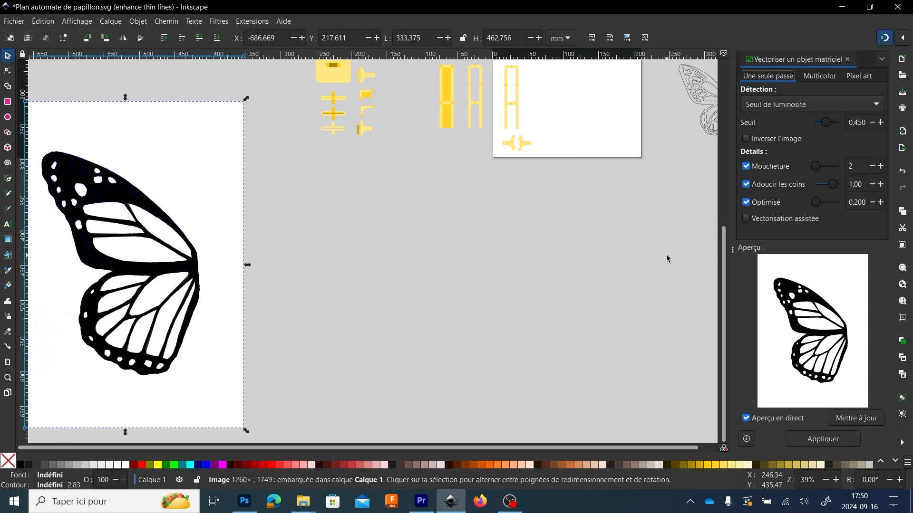
left_click_drag(733, 248, 544, 247)
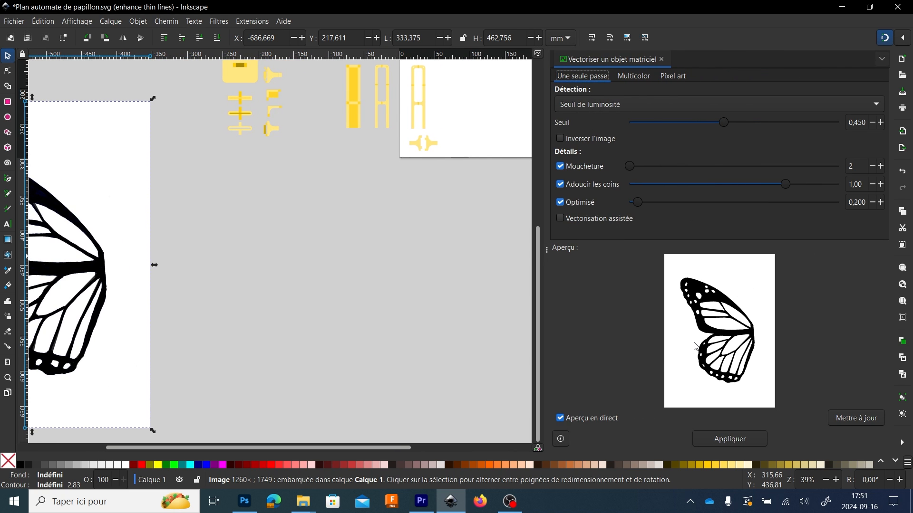
left_click_drag(722, 123, 660, 130)
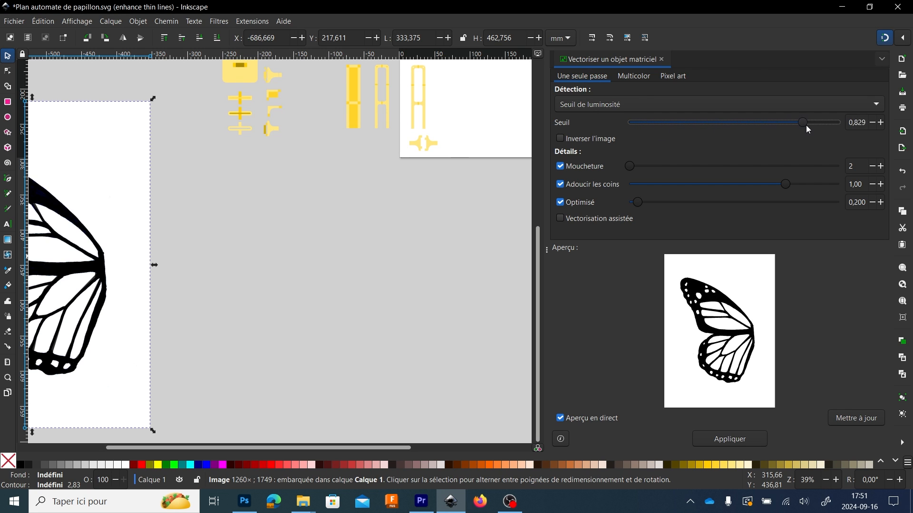
left_click_drag(806, 129, 752, 135)
left_click(731, 439)
- Move the traced wing path off the source image and delete the image
scroll(378, 351, "down", 2)
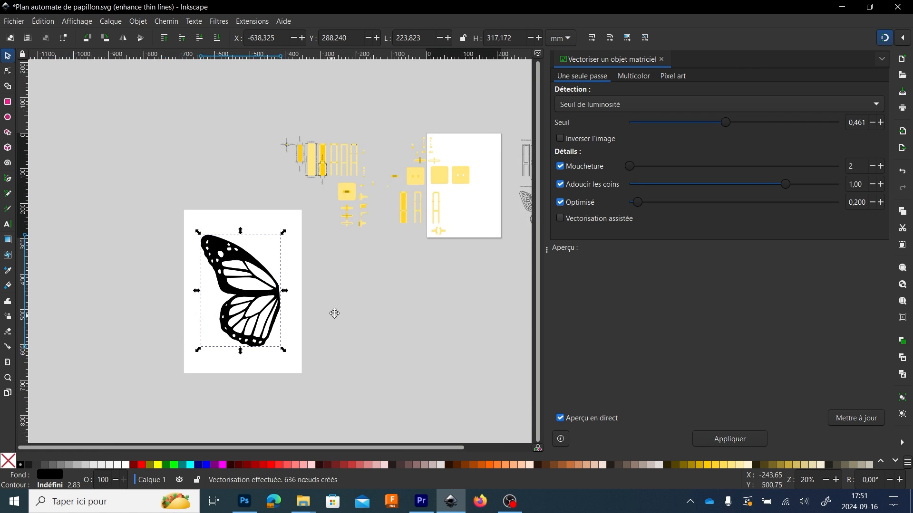
mouse_move(290, 282)
left_mouse_down()
mouse_move(412, 300)
mouse_move(442, 319)
left_mouse_up()
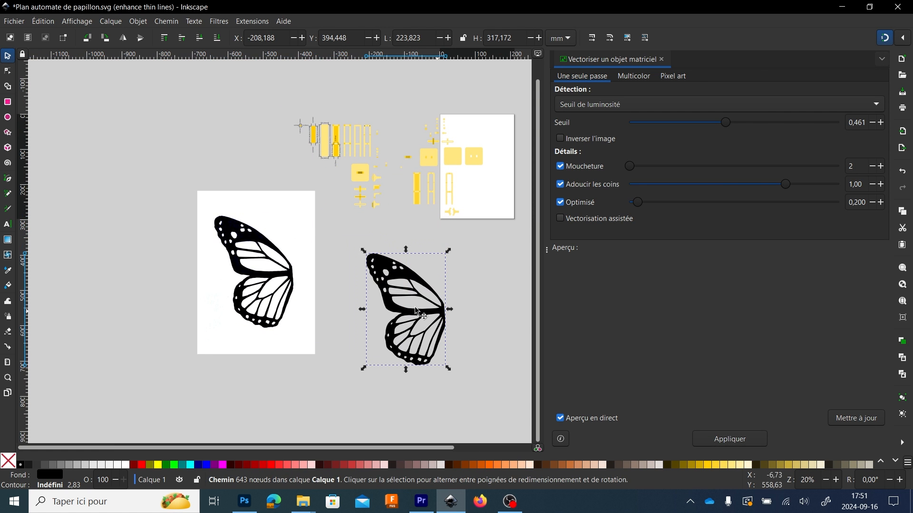
left_click(274, 285)
key("Delete")
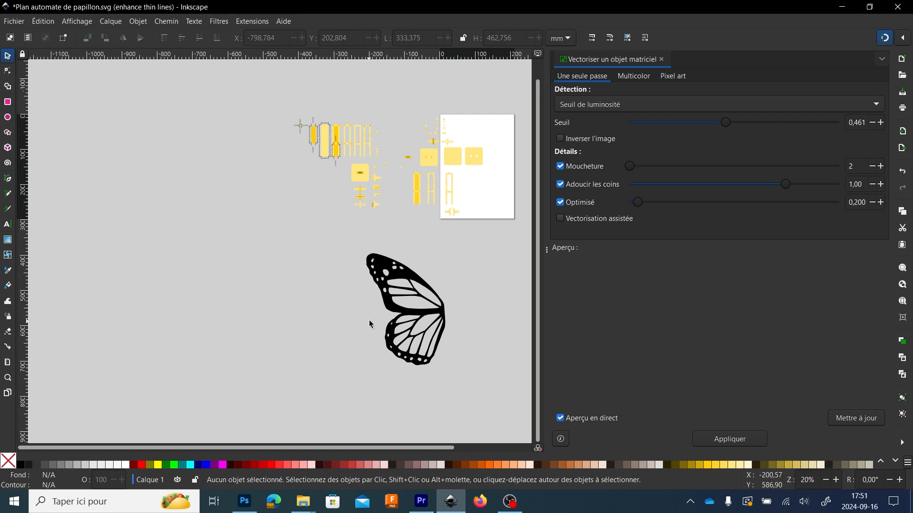
- Recolour the traced wing's fill from black to a yellow close to that of the other parts
double_click(393, 309)
scroll(392, 309, "up", 5)
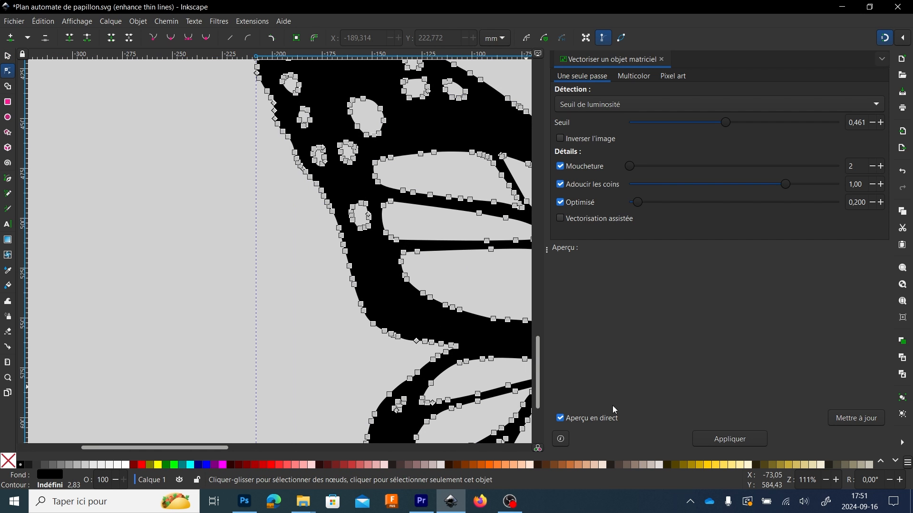
left_click(802, 466)
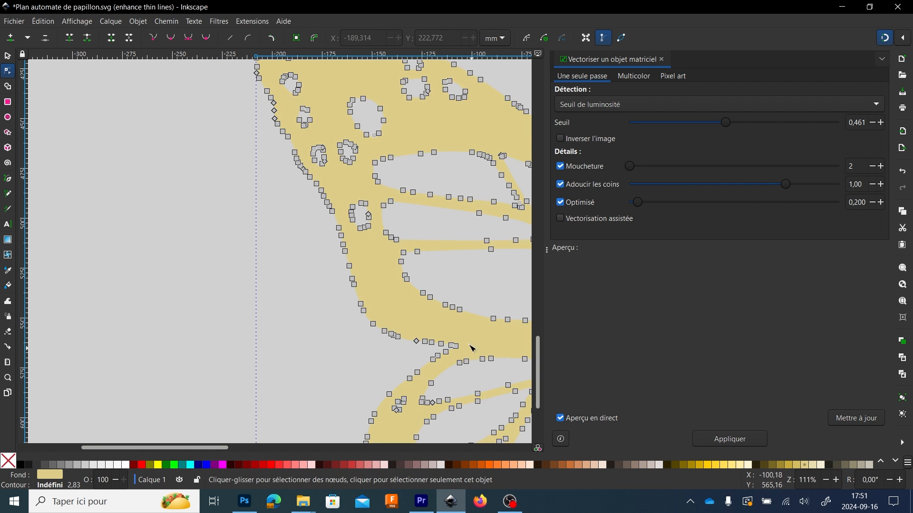
scroll(341, 332, "down", 3)
left_click(723, 465)
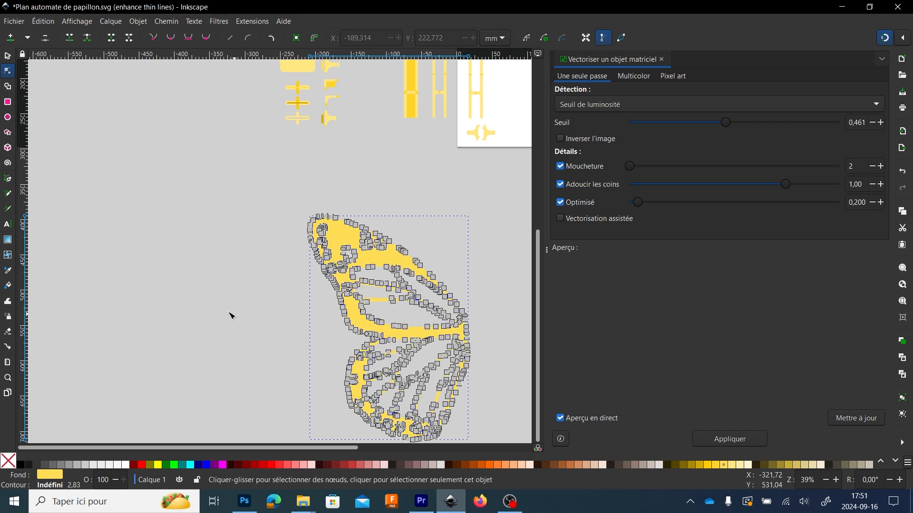
scroll(216, 290, "down", 2)
left_click_drag(217, 291, 188, 281)
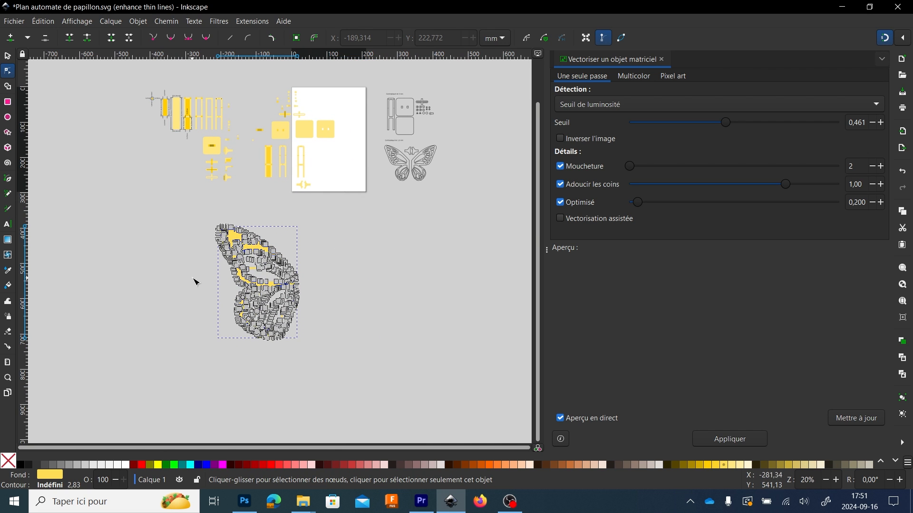
- Lock the wing's proportions and set its height to 100 mm
left_click(9, 56)
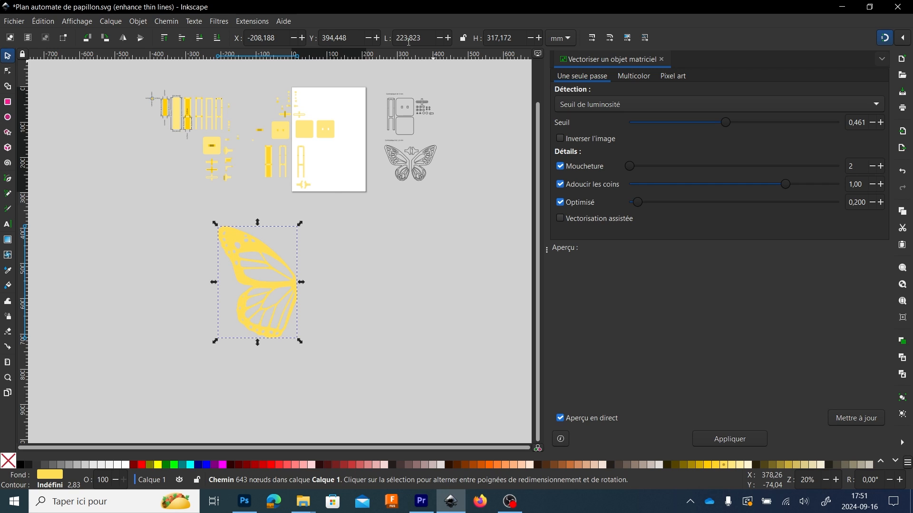
left_click(463, 39)
left_click_drag(512, 38, 492, 41)
type("100")
key("Return")
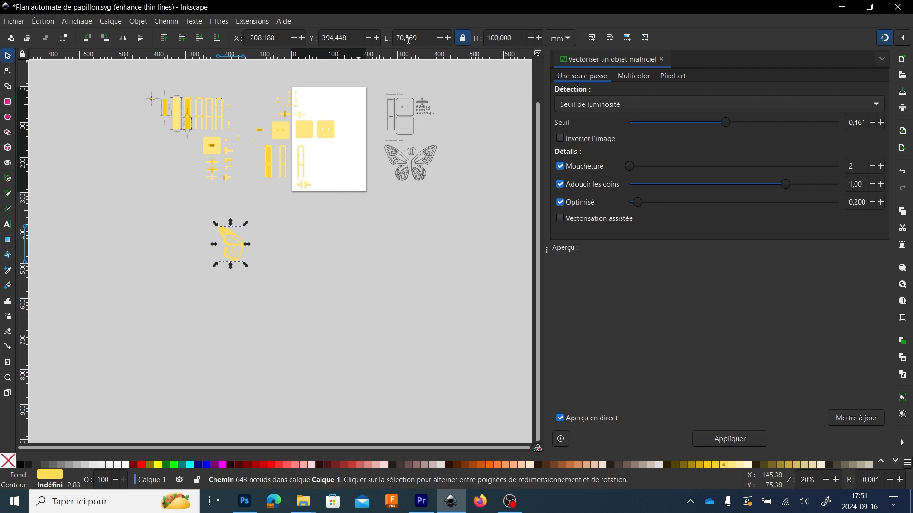
scroll(407, 45, "up", 1)
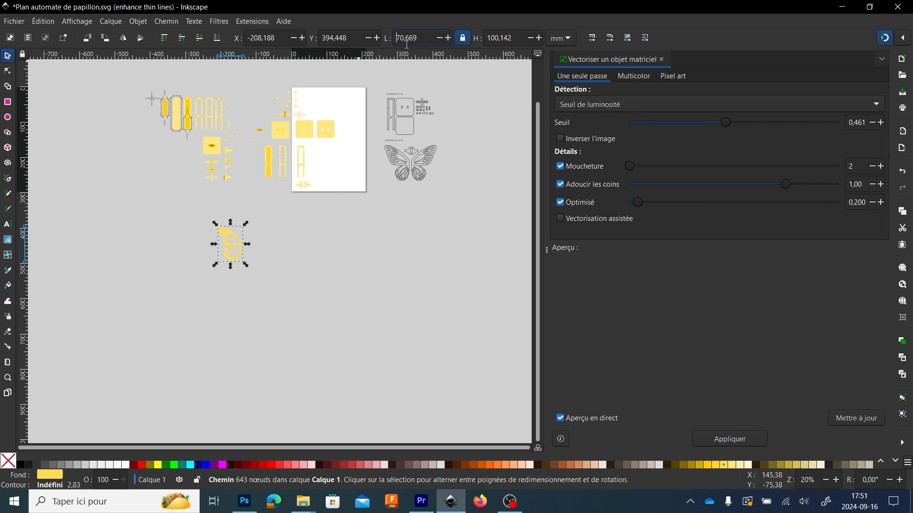
left_click(133, 205)
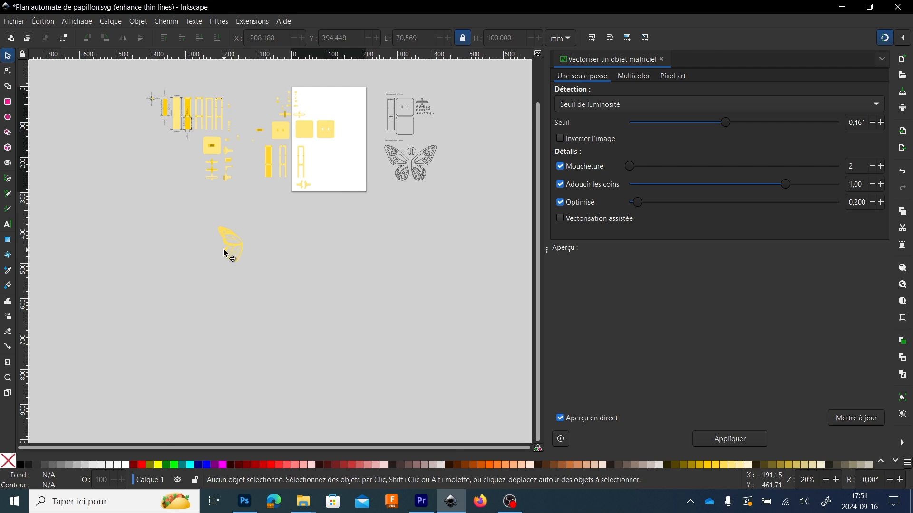
- Place the scaled wing on the page beside the long frame and the two interlocking brackets
left_click_drag(228, 253, 325, 179)
scroll(325, 179, "up", 3)
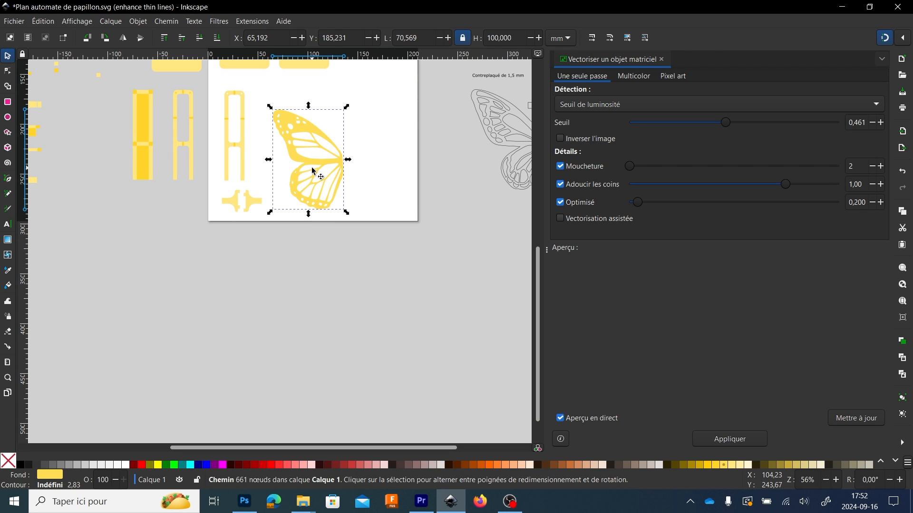
scroll(312, 171, "up", 4)
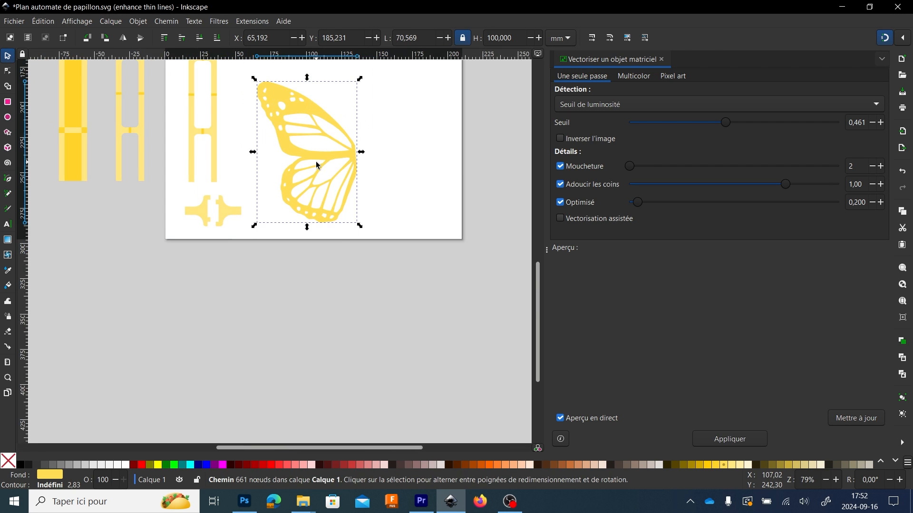
scroll(378, 205, "down", 2)
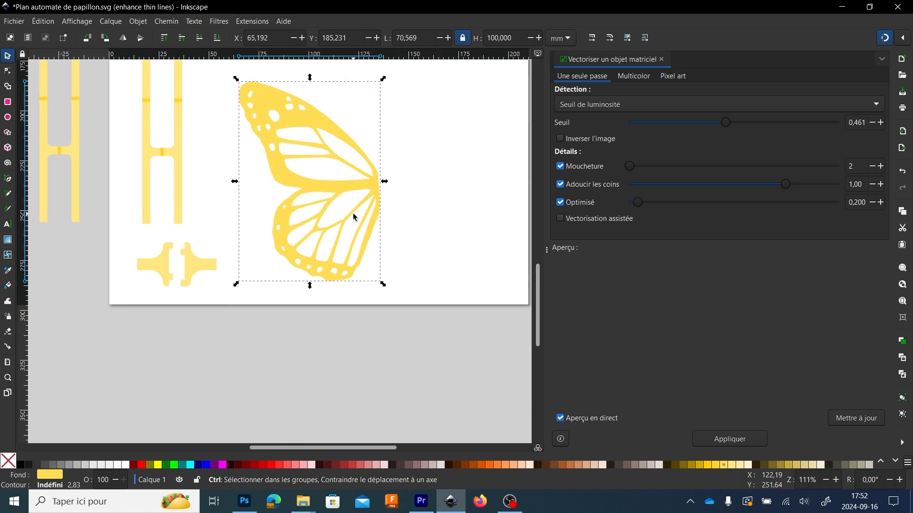
scroll(353, 213, "up", 1)
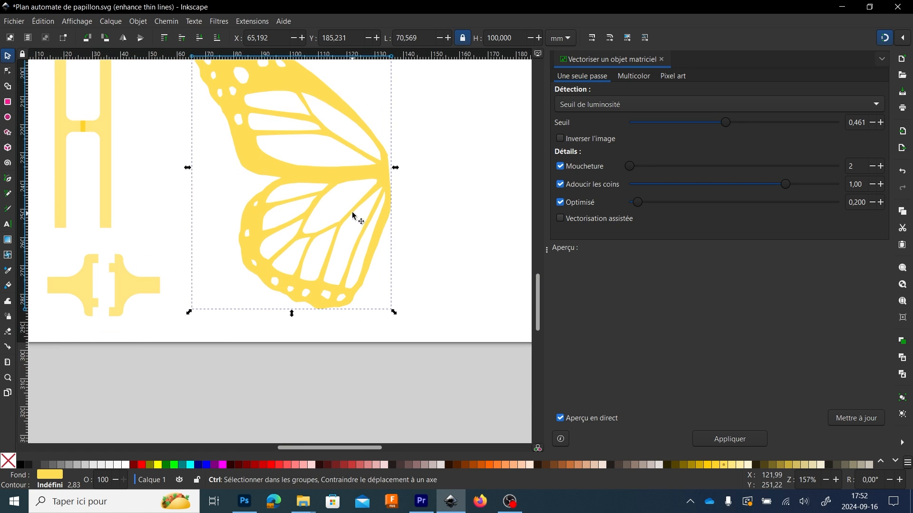
- Rotate the wing slightly clockwise so its inner edge at the hinge stands vertical
left_click(386, 170)
scroll(373, 185, "up", 2)
scroll(374, 185, "down", 3)
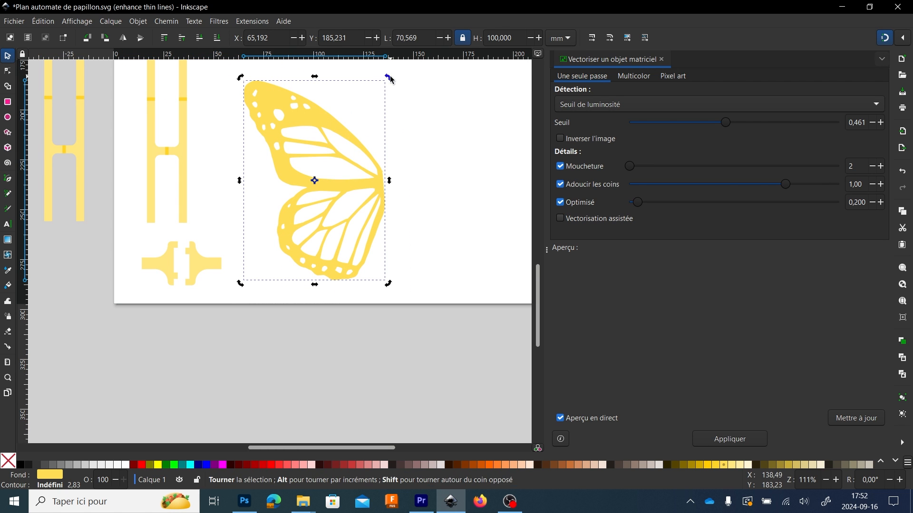
left_click_drag(390, 78, 395, 81)
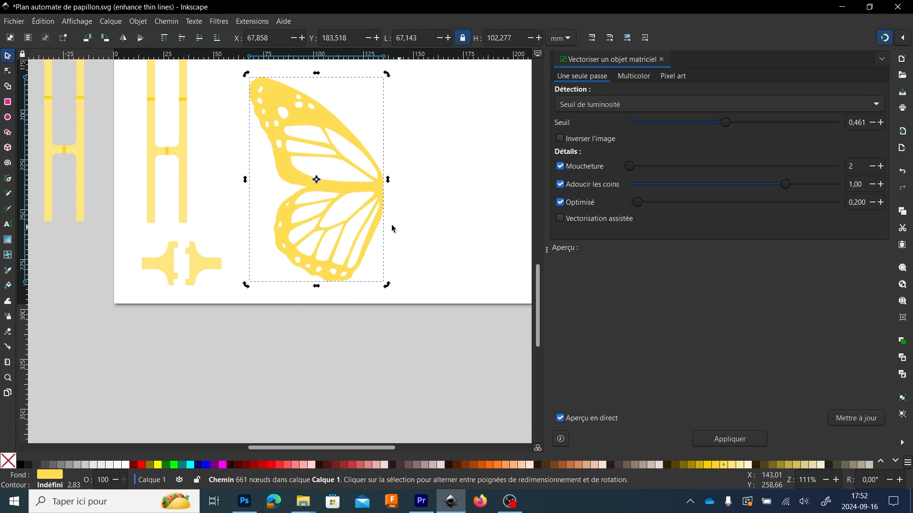
scroll(373, 186, "up", 3)
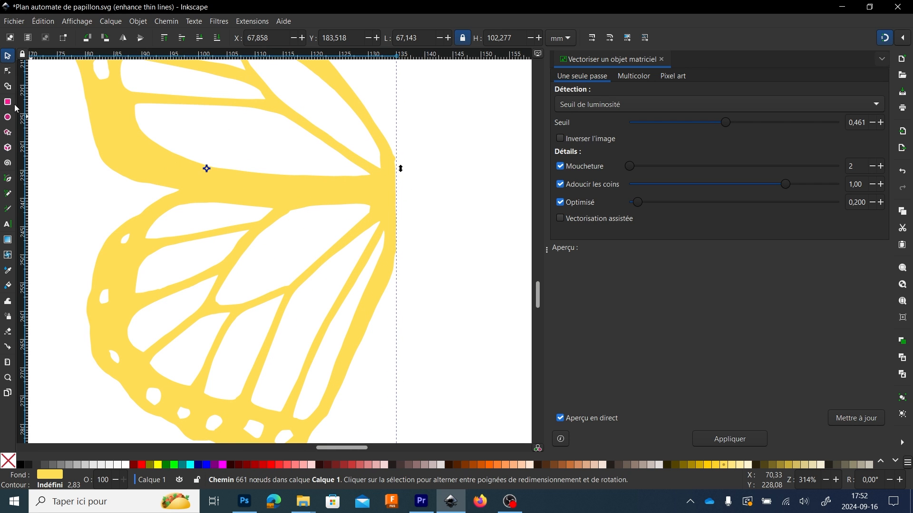
- Bring the spare 4 mm square to the wing's inner edge and stretch it into a strip about 26.6 mm tall
scroll(64, 173, "down", 4)
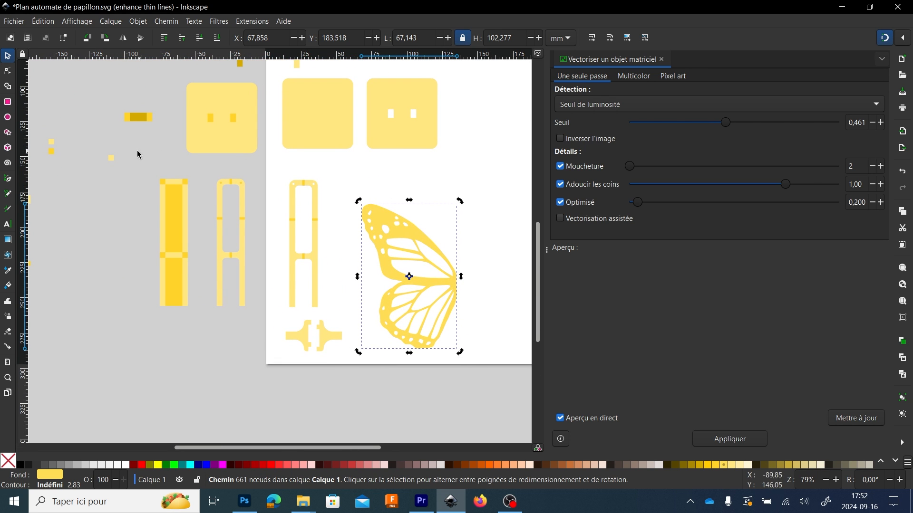
left_click_drag(115, 158, 476, 246)
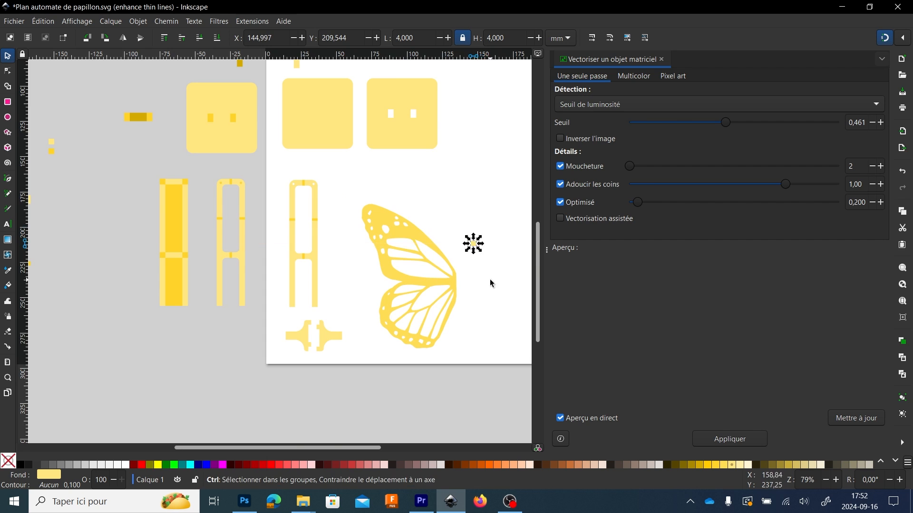
scroll(476, 246, "up", 3)
left_click_drag(451, 109, 424, 384)
scroll(397, 190, "up", 2)
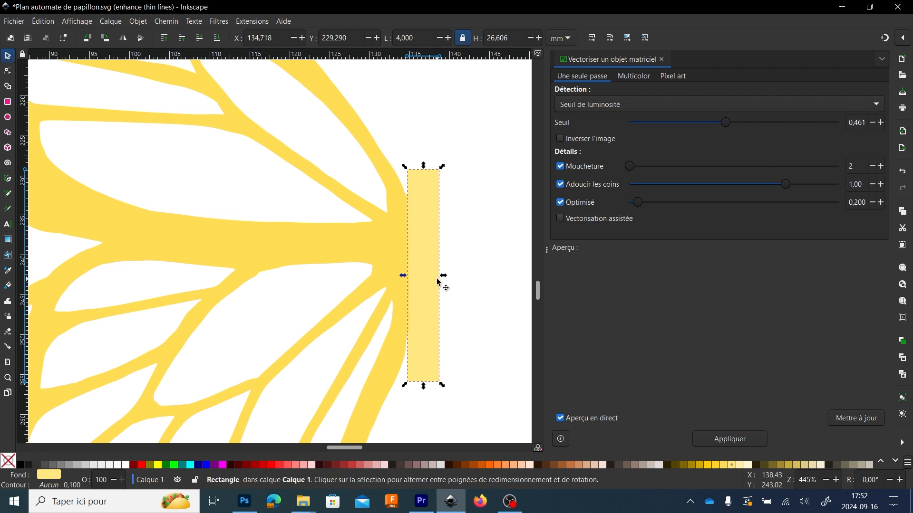
- Nudge the strip so it slightly overlaps the wing's inner edge, centred around the wing's root
left_click_drag(437, 282, 432, 271)
scroll(427, 268, "down", 2)
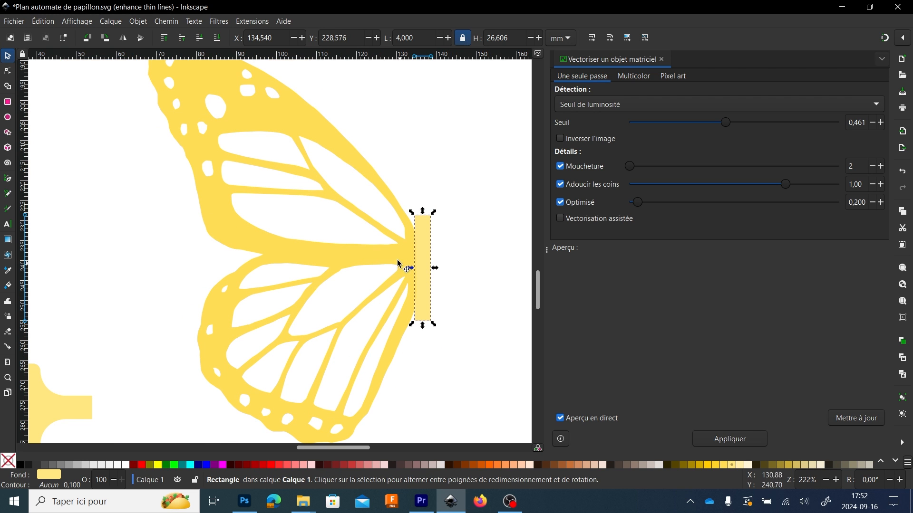
left_click(378, 253)
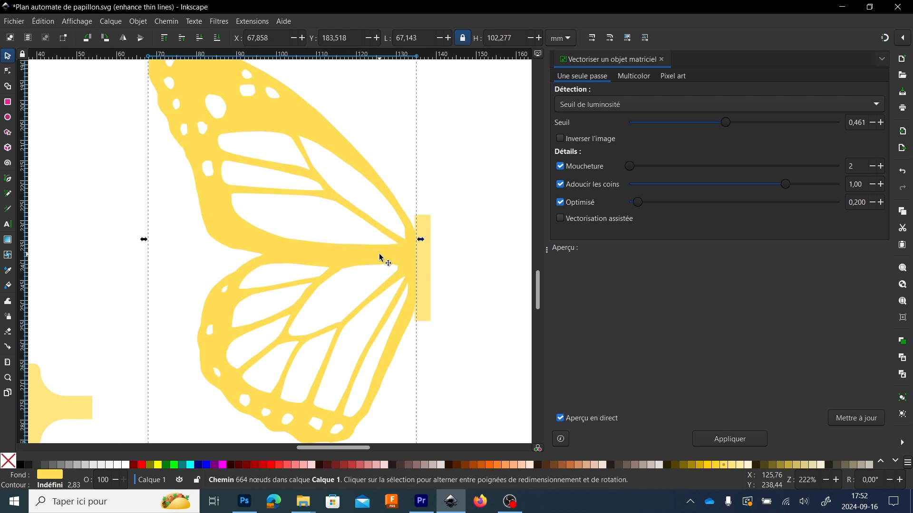
- Fill the strip with dark gold #D4AA00 and bring it in front of the wing
left_click(427, 264)
scroll(427, 266, "up", 2)
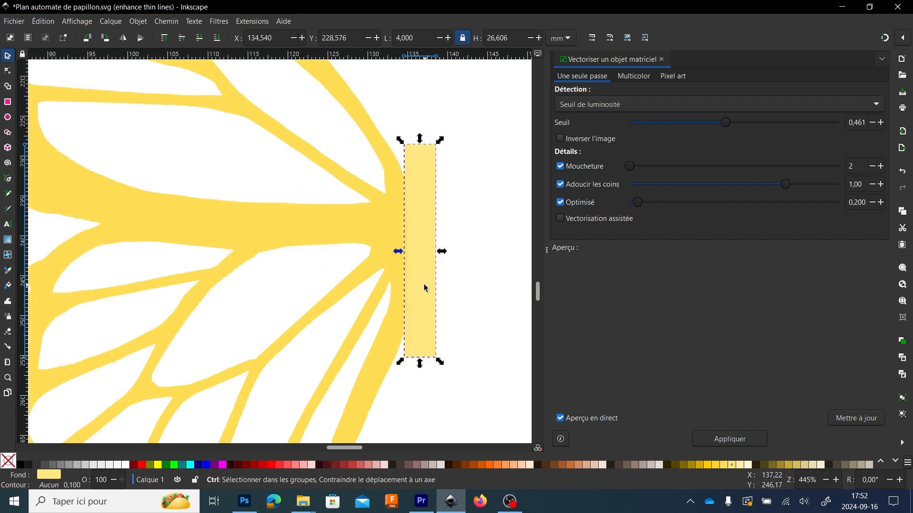
scroll(423, 285, "up", 1)
scroll(402, 232, "up", 3)
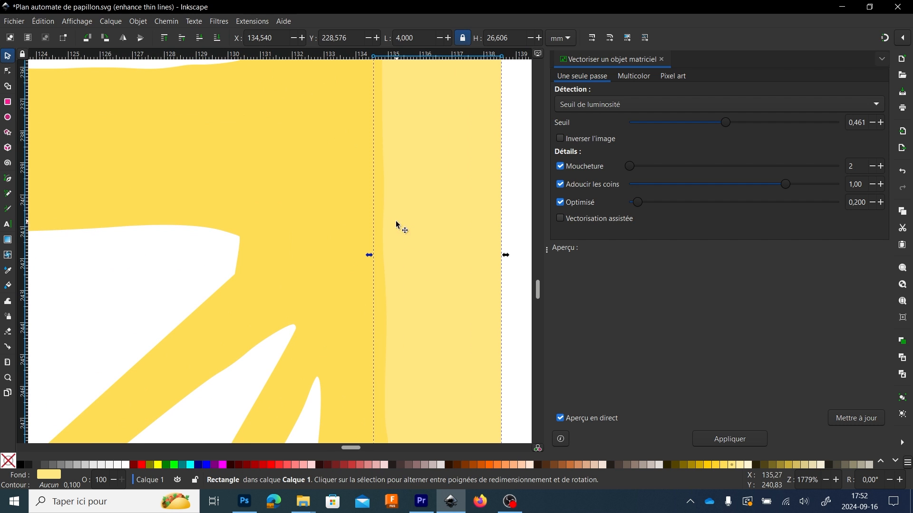
left_click(700, 465)
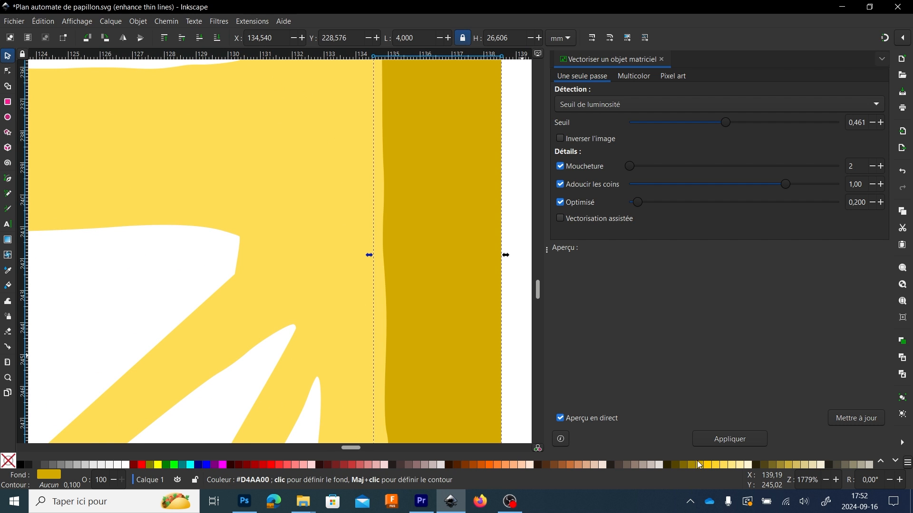
scroll(393, 269, "down", 2)
scroll(393, 267, "down", 1)
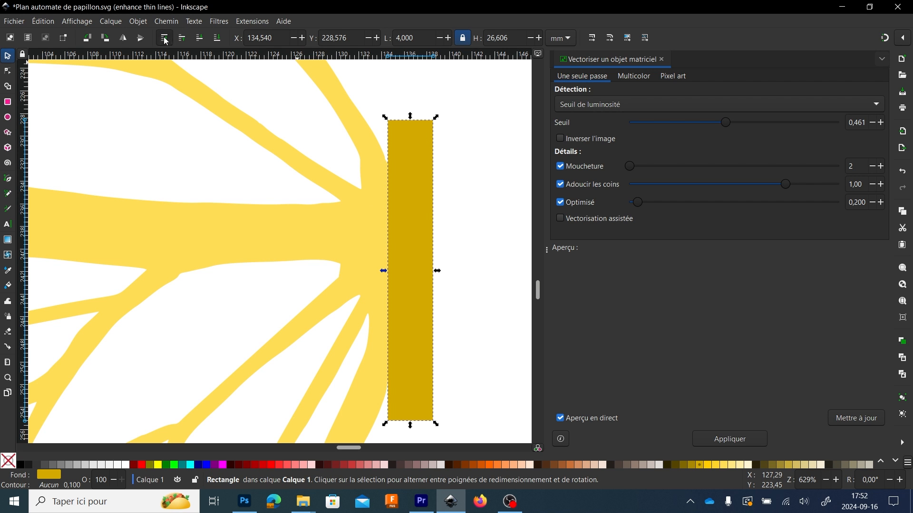
scroll(352, 262, "down", 3)
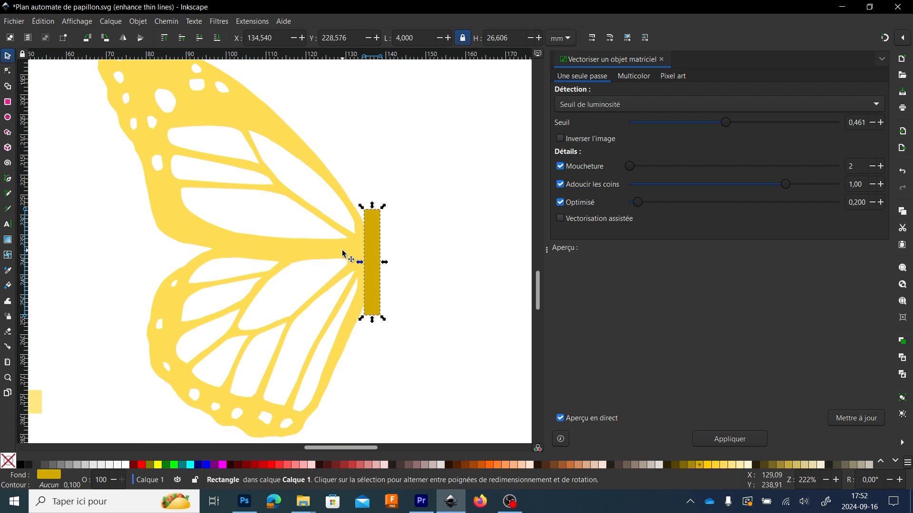
- Subtract the dark gold strip from the wing so its inner edge is cut straight
left_click(343, 254, "shift")
left_click(371, 261, "shift")
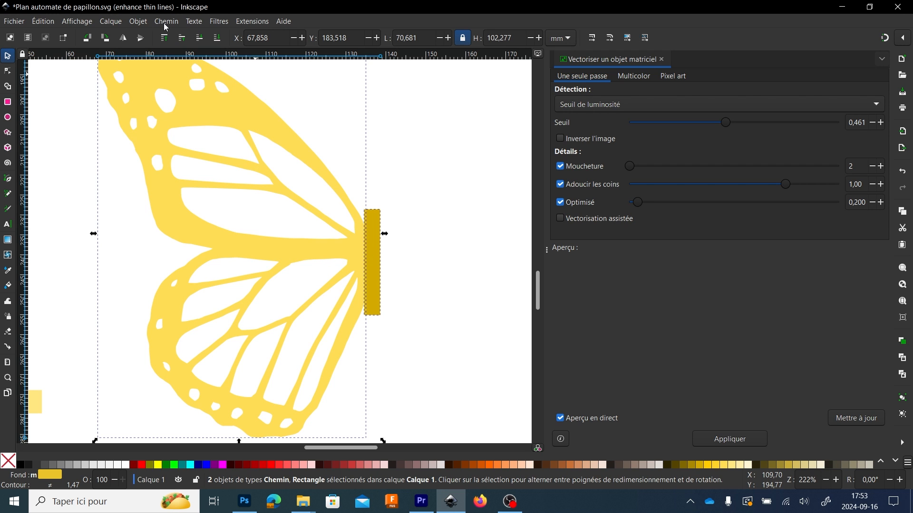
left_click(165, 23)
left_click(183, 90)
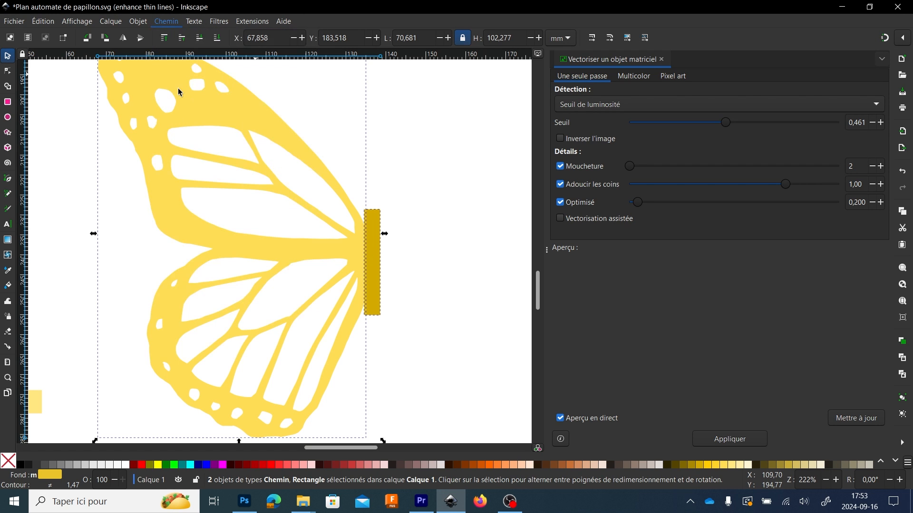
left_click(383, 259)
scroll(373, 250, "down", 3)
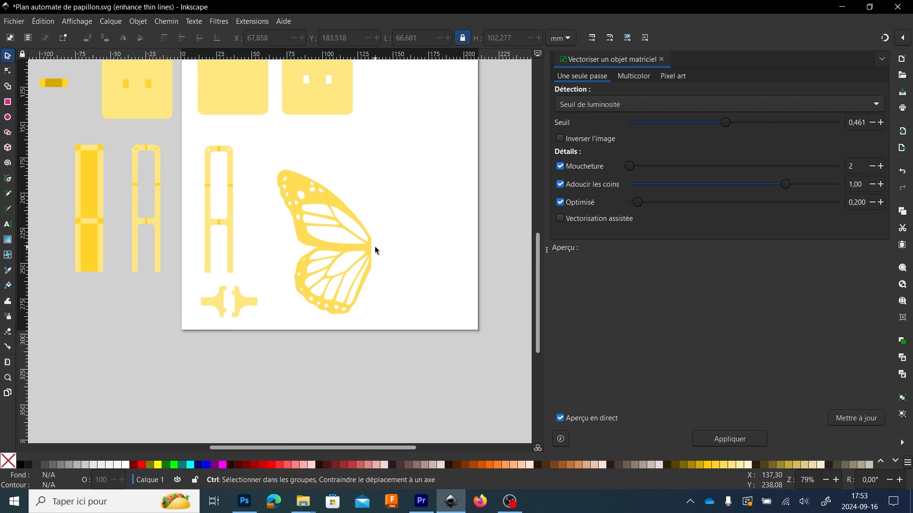
- Place the wing over the left hinge bracket to compare its root with the bracket's size
left_click_drag(383, 257, 264, 270)
scroll(295, 269, "up", 5)
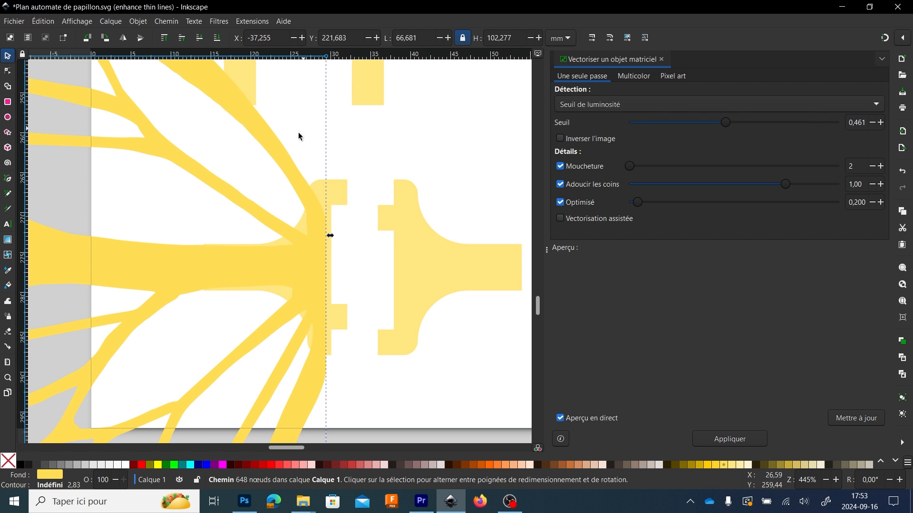
scroll(284, 266, "down", 2)
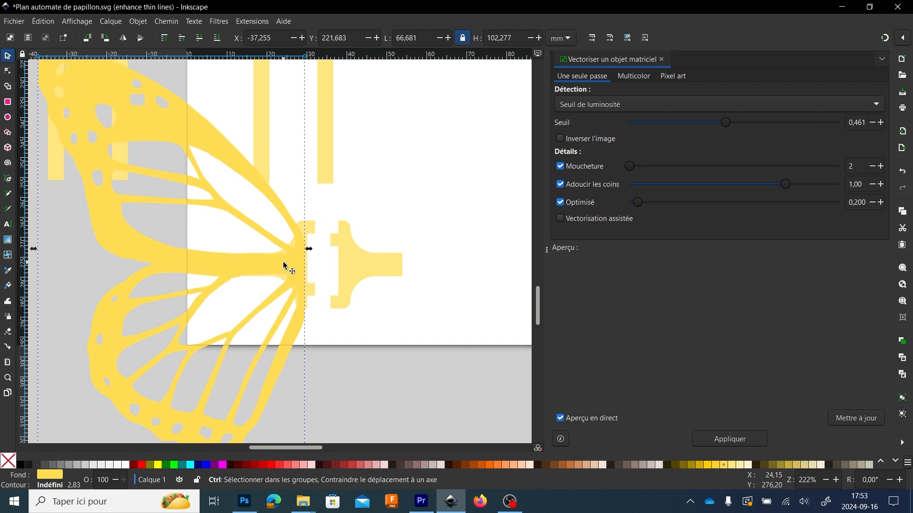
scroll(244, 266, "up", 4)
scroll(246, 269, "down", 4)
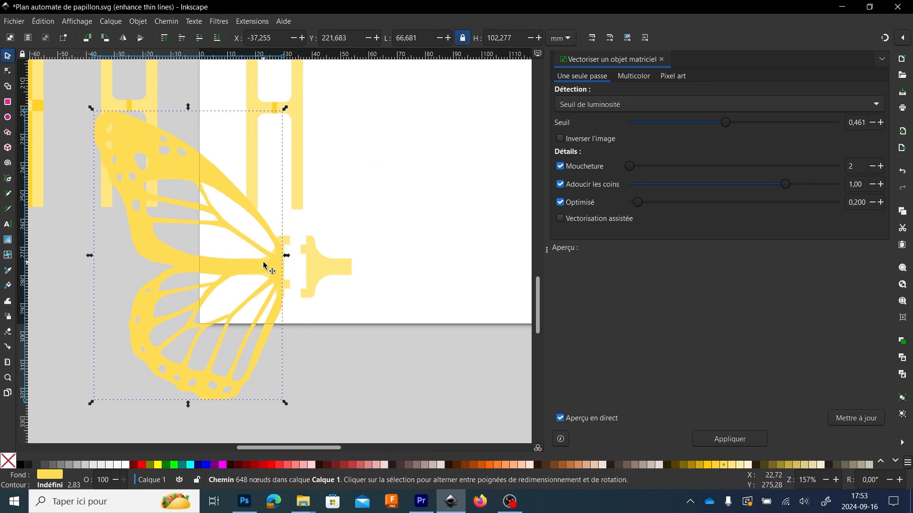
scroll(236, 256, "down", 1)
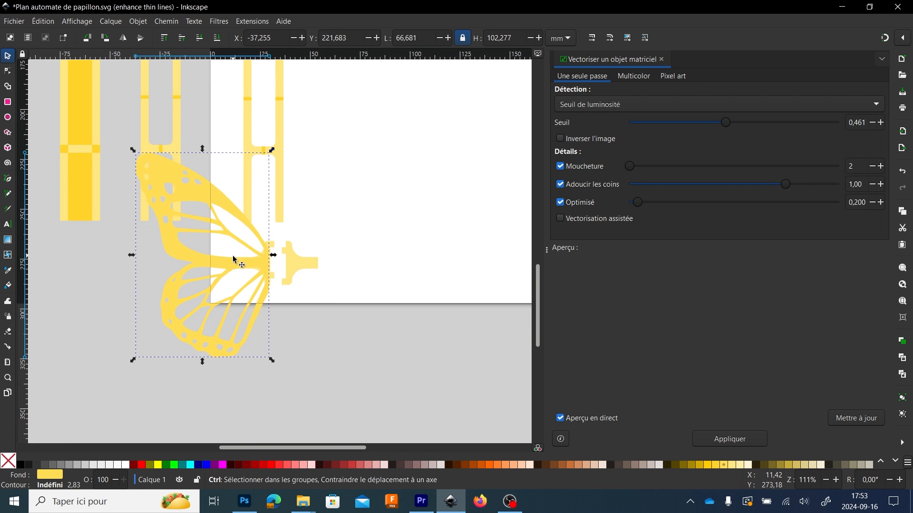
scroll(238, 262, "up", 1)
- Move the wing onto the free area of the page, to the right of the frame and hinge brackets
left_click_drag(238, 268, 453, 184)
scroll(454, 202, "down", 2)
scroll(461, 190, "down", 3)
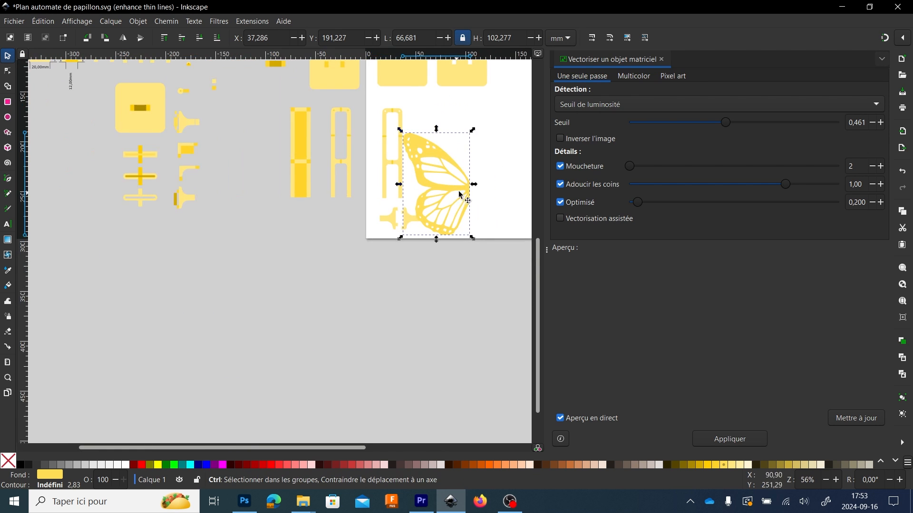
scroll(361, 190, "up", 3)
left_click_drag(365, 182, 467, 168)
- Duplicate the wing, mirror the copy horizontally and place it opposite the original to form a butterfly
key("ctrl+d")
left_click(123, 38)
left_click(436, 283)
scroll(371, 285, "down", 3)
left_click_drag(365, 304, 387, 328)
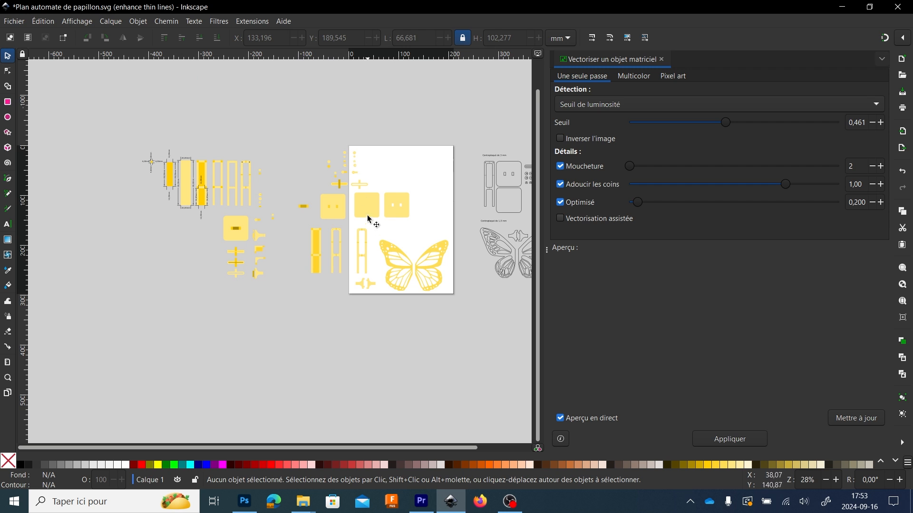
- Duplicate the 6 mm ring on the page and place the copy just to its right
scroll(355, 208, "up", 3)
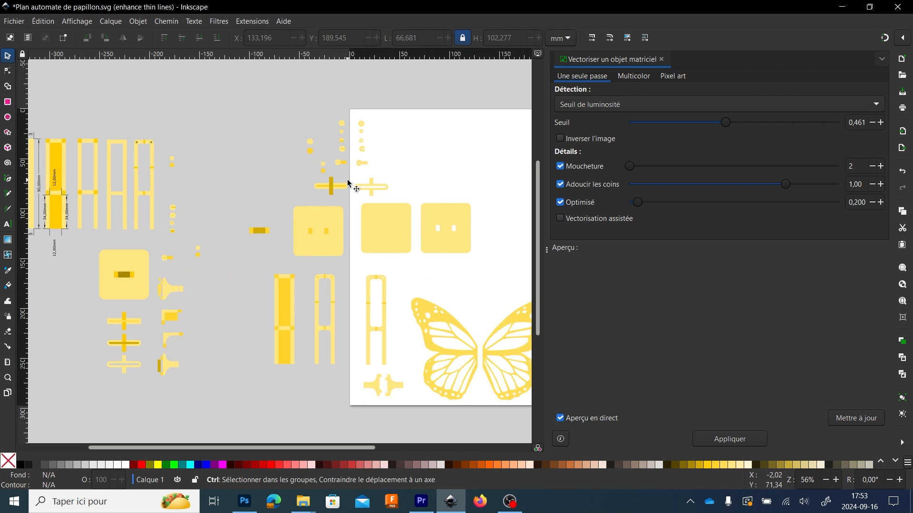
scroll(317, 142, "up", 3)
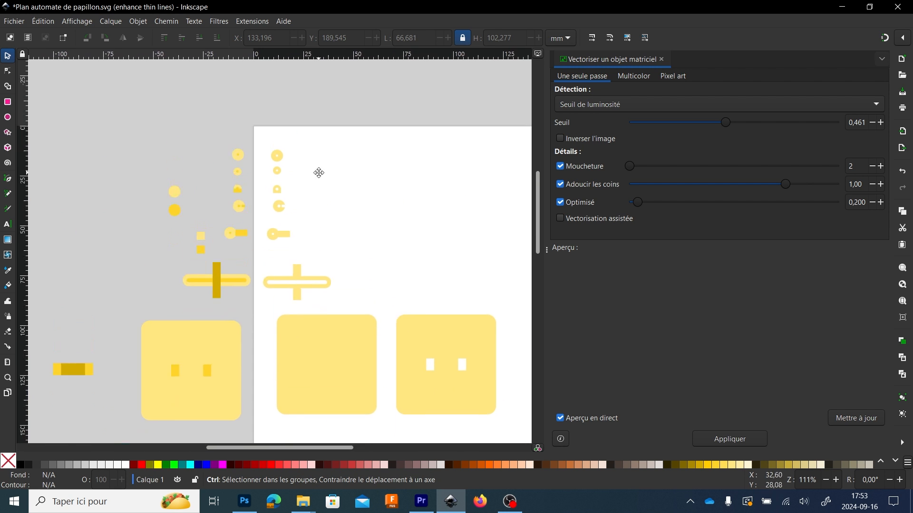
scroll(280, 230, "up", 5)
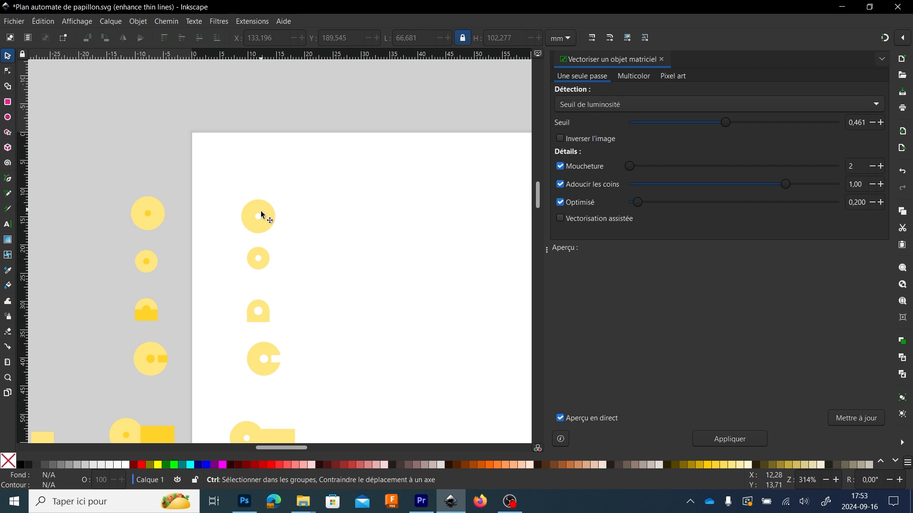
left_click(257, 231)
key("ctrl+d")
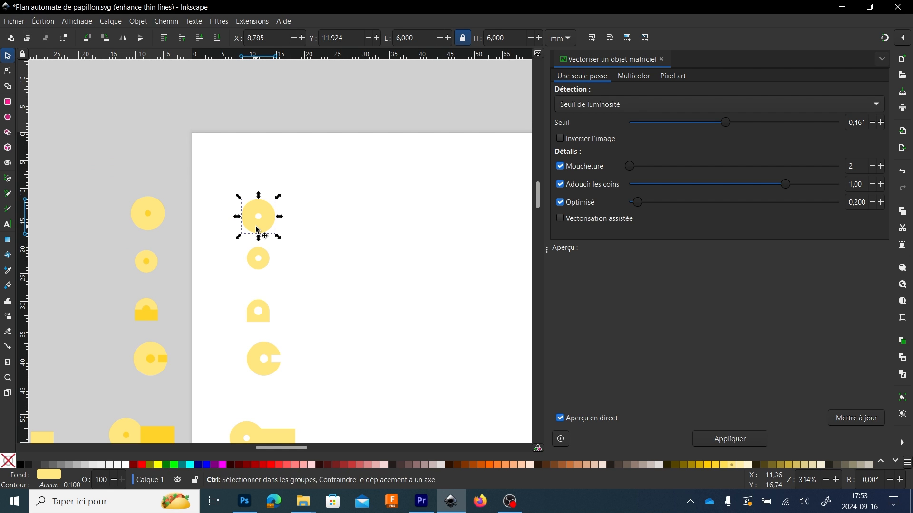
left_click_drag(257, 231, 306, 224)
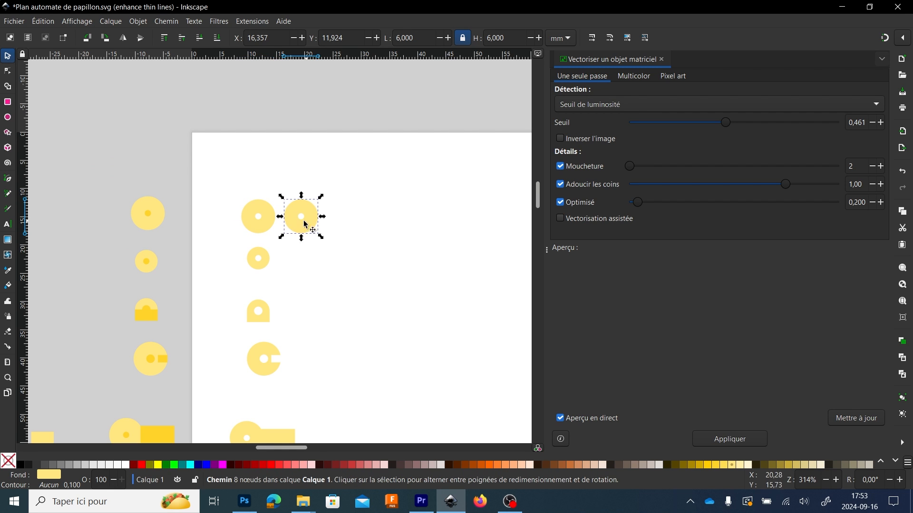
- Duplicate the 4 mm ring and then the pair to make a row of four rings
left_click(259, 267)
key("ctrl+d")
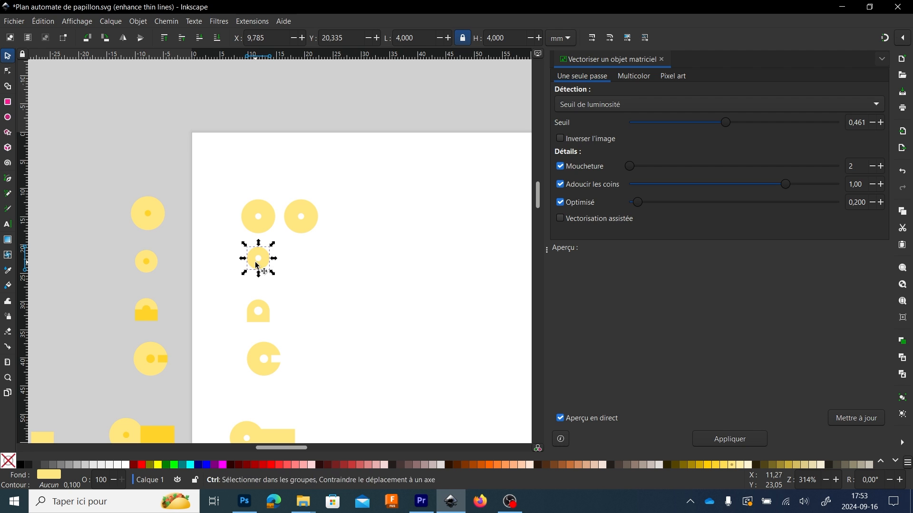
left_click_drag(257, 266, 290, 266)
left_click_drag(345, 290, 325, 265)
key("ctrl+d")
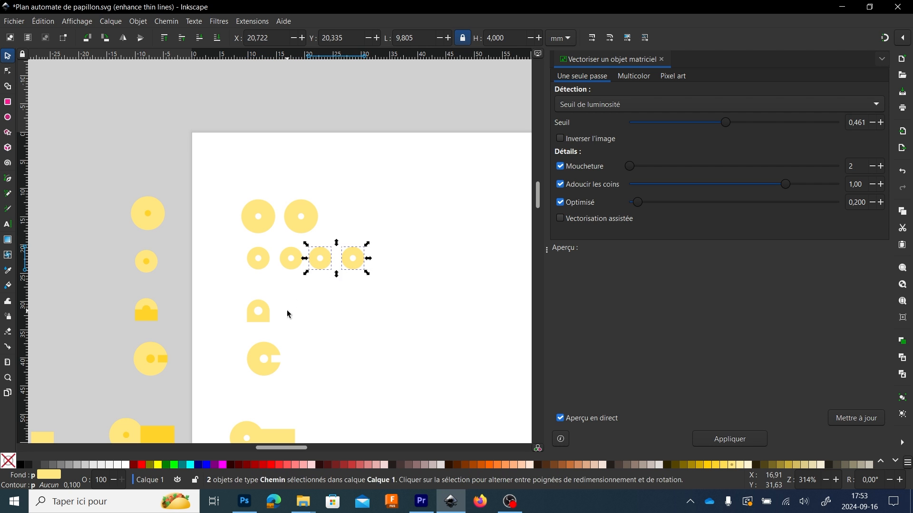
left_click(288, 311)
- Duplicate the round-topped 4 mm piece and then the pair to make a row of four
left_click(260, 321)
key("ctrl+d")
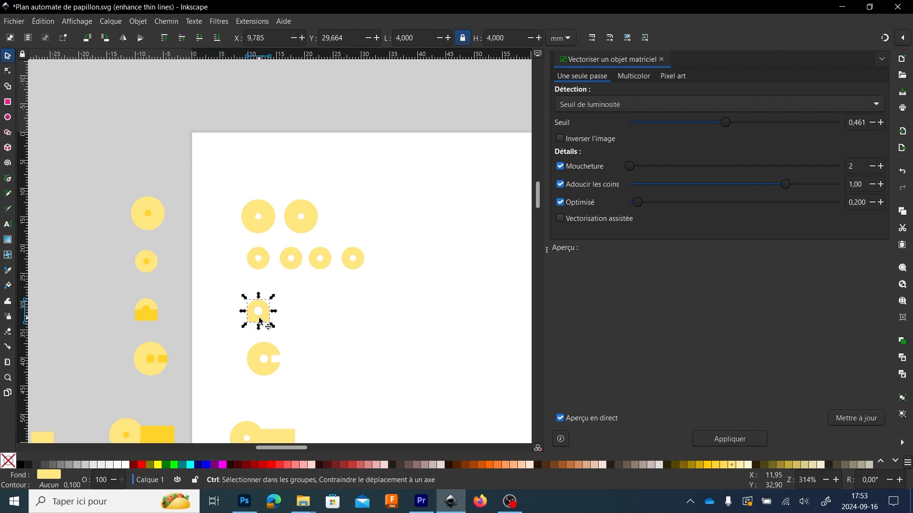
left_click_drag(259, 321, 287, 321)
left_click_drag(314, 335, 233, 295)
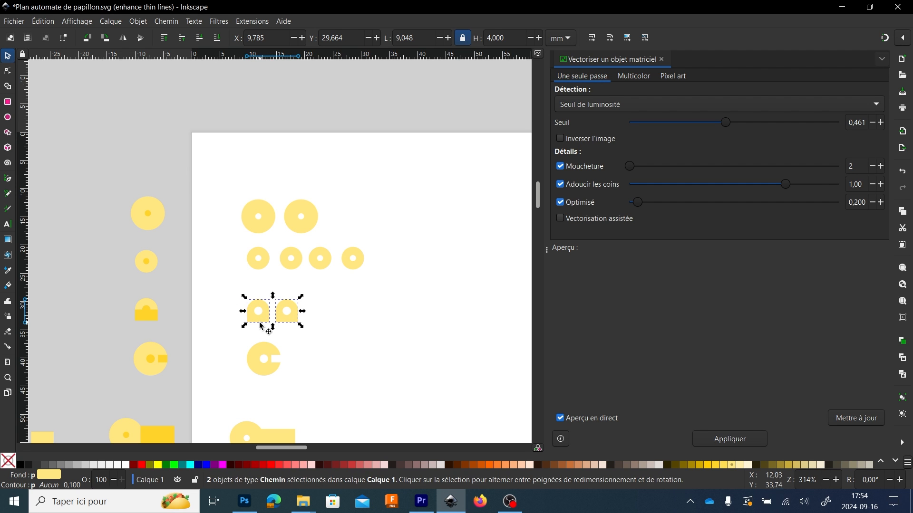
key("ctrl+d")
left_click_drag(261, 326, 322, 320)
left_click(314, 337)
- Duplicate the notched 6 mm disc and then the pair to make a row of four
scroll(314, 337, "down", 2)
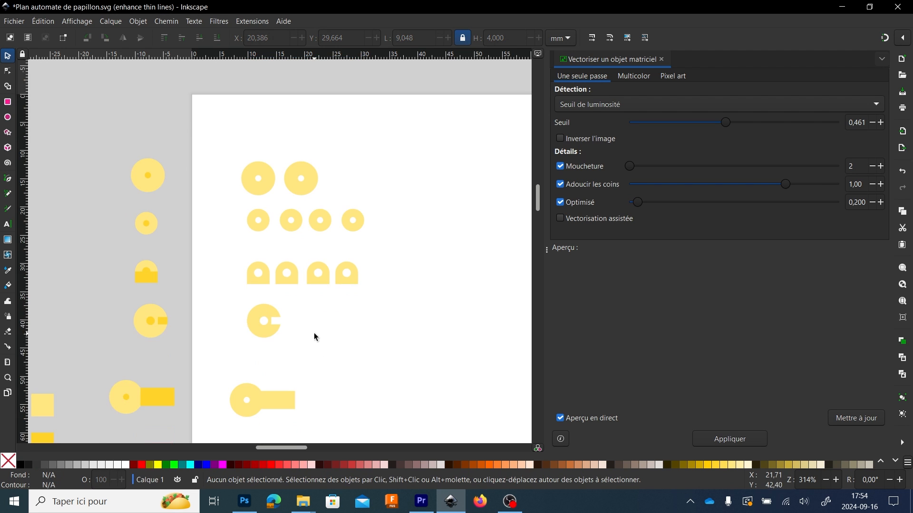
scroll(313, 337, "down", 2)
left_click(265, 299)
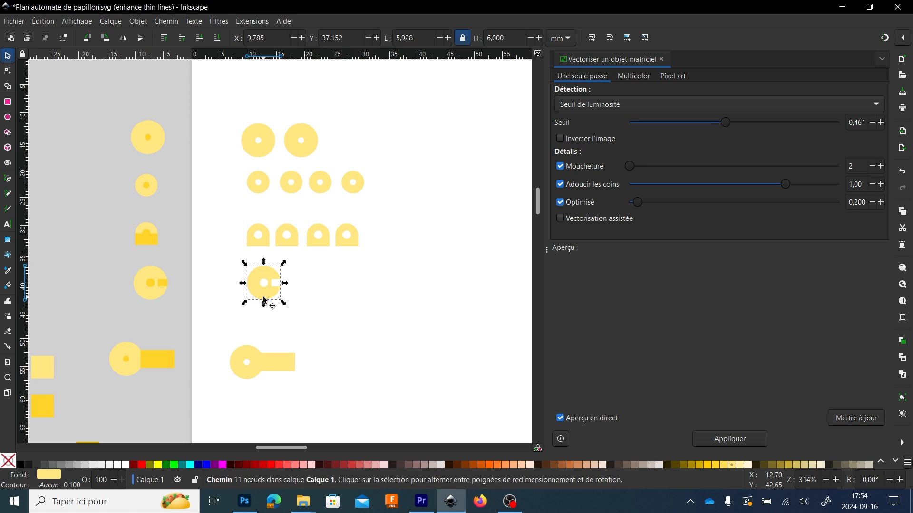
key("ctrl+d")
left_click_drag(264, 299, 318, 307)
left_click(264, 297, "shift")
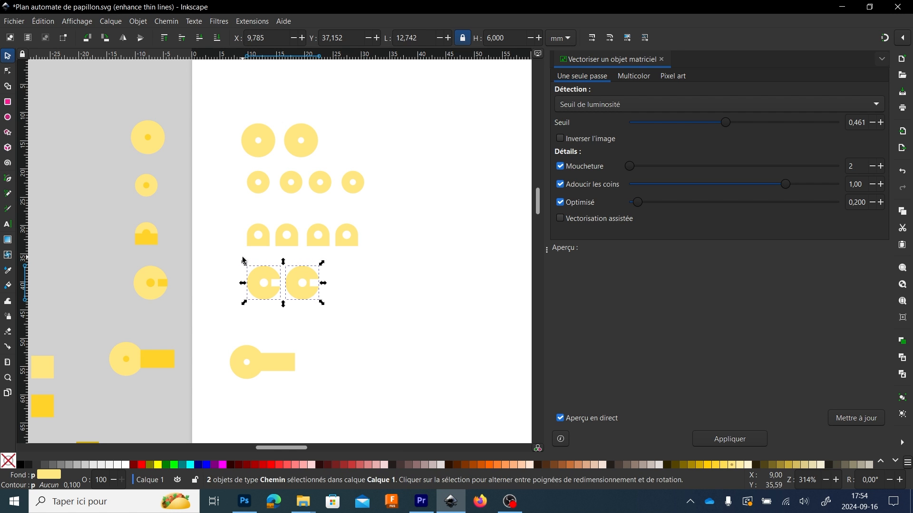
left_click_drag(263, 297, 344, 298)
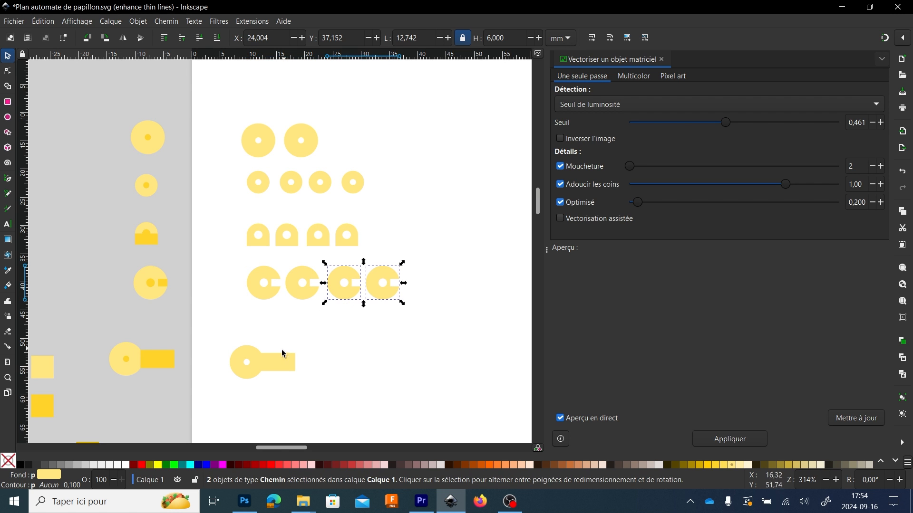
- Duplicate the 20 × 90 mm frame with its crossbar marks and place the copy immediately right of the original
left_click(282, 349)
scroll(303, 328, "down", 6)
scroll(303, 324, "down", 4)
scroll(303, 312, "down", 5, "ctrl")
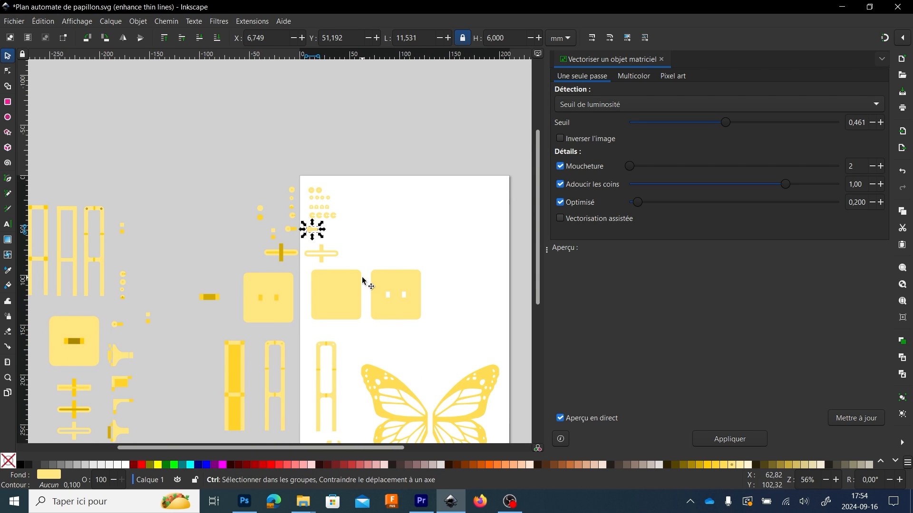
scroll(352, 285, "down", 4)
left_click_drag(314, 265, 371, 357)
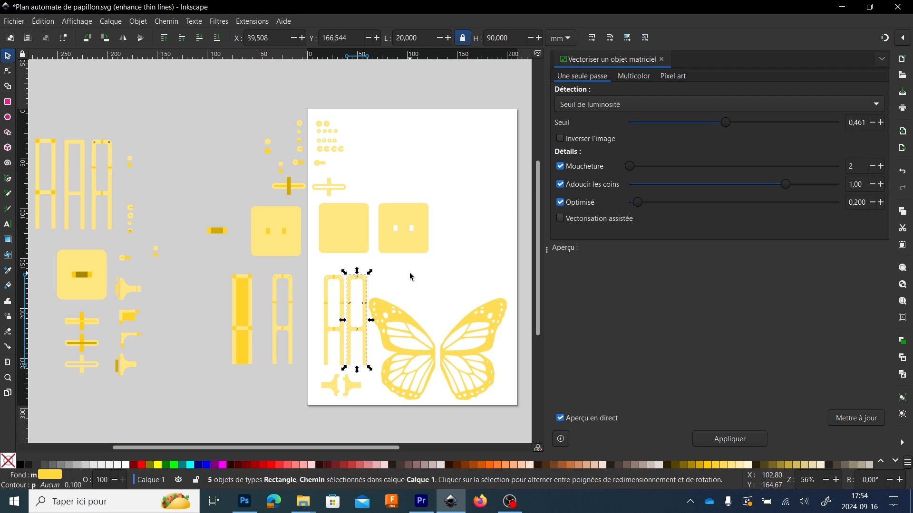
left_click(438, 288)
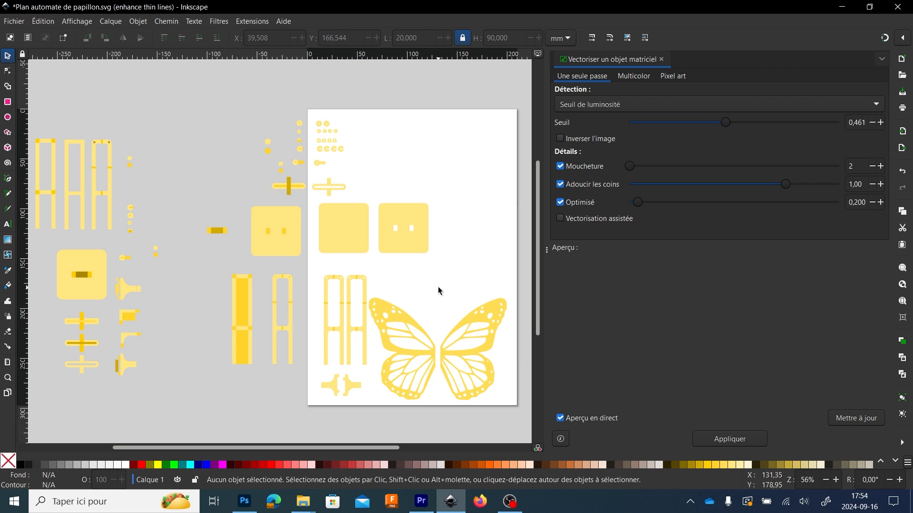
- Move the two square plates to the top of the page and stack them beside the small parts
left_click_drag(458, 279, 365, 138)
left_click(440, 170)
left_click_drag(440, 170, 380, 224)
- Move the two tall frames together to the top of the page, right of the square plates
left_click(317, 264)
left_click_drag(318, 264, 375, 376)
left_click_drag(367, 331, 452, 186)
- Move the two hinge brackets up beside the left wing's upper part and close the bitmap tracing dialog
left_click(314, 359)
left_click_drag(244, 375, 289, 336)
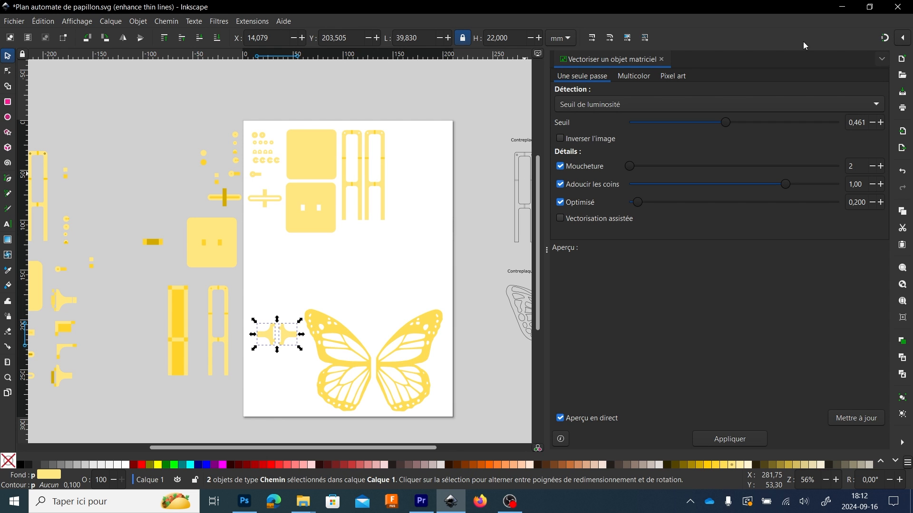
left_click(663, 59)
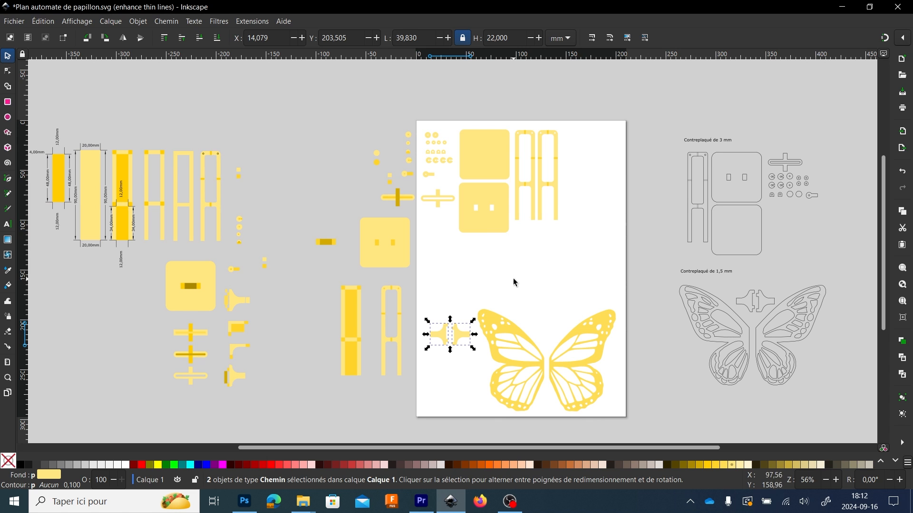
- Copy the plain light-yellow 6 mm disc twice and place both copies at the end of the 6 mm ring row
scroll(511, 269, "up", 2)
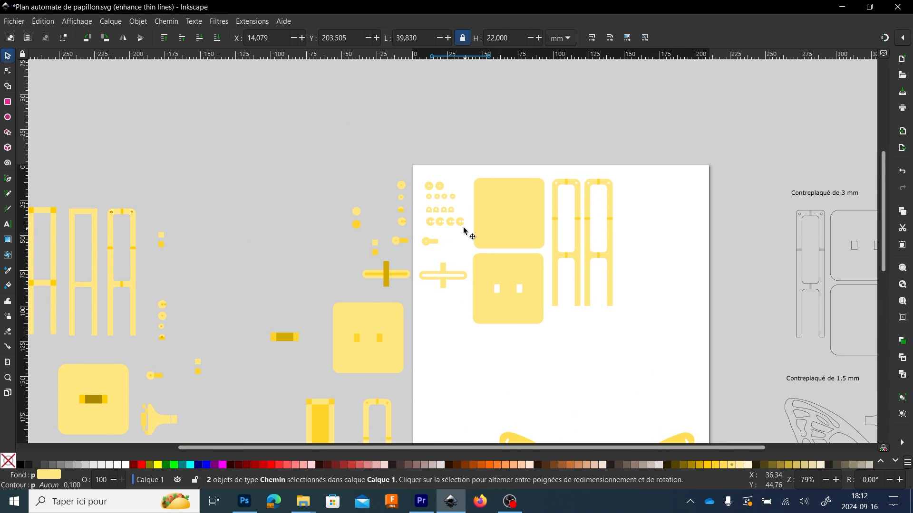
scroll(434, 199, "up", 2)
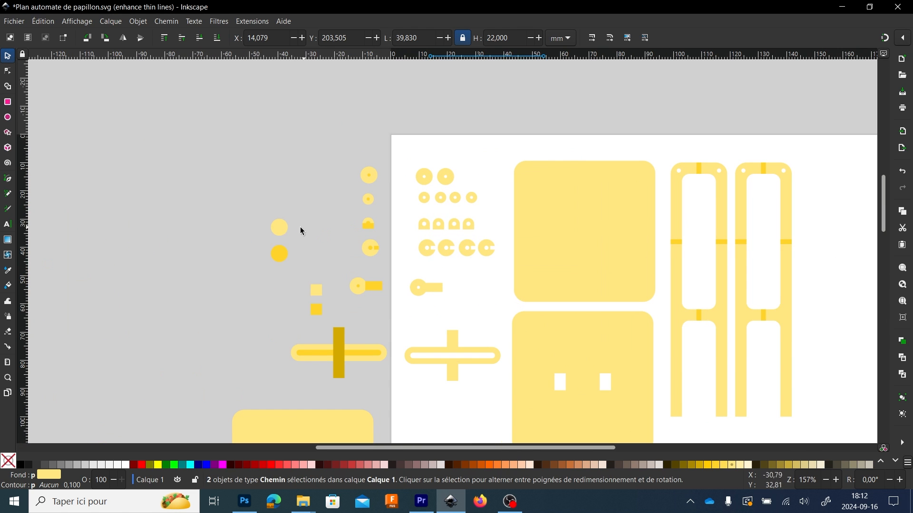
left_click(285, 228)
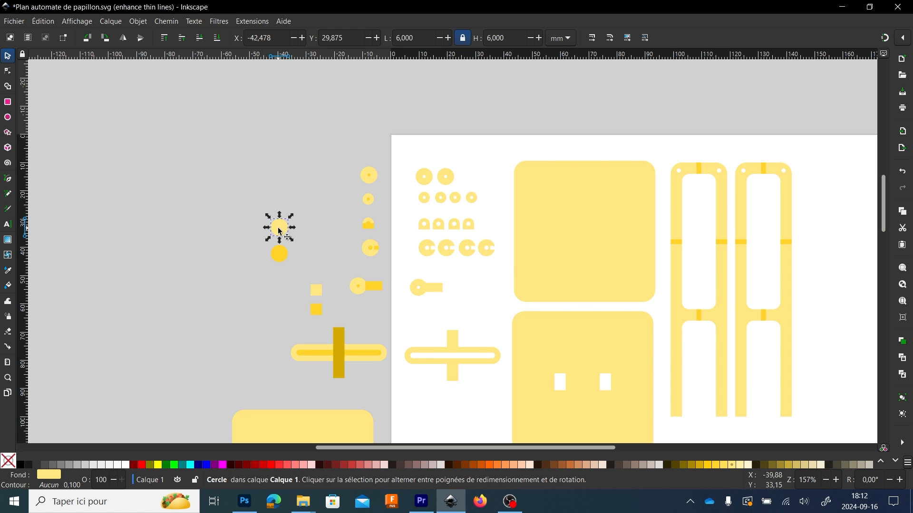
left_click_drag(285, 229, 490, 178)
key("ctrl+d")
left_click(469, 179)
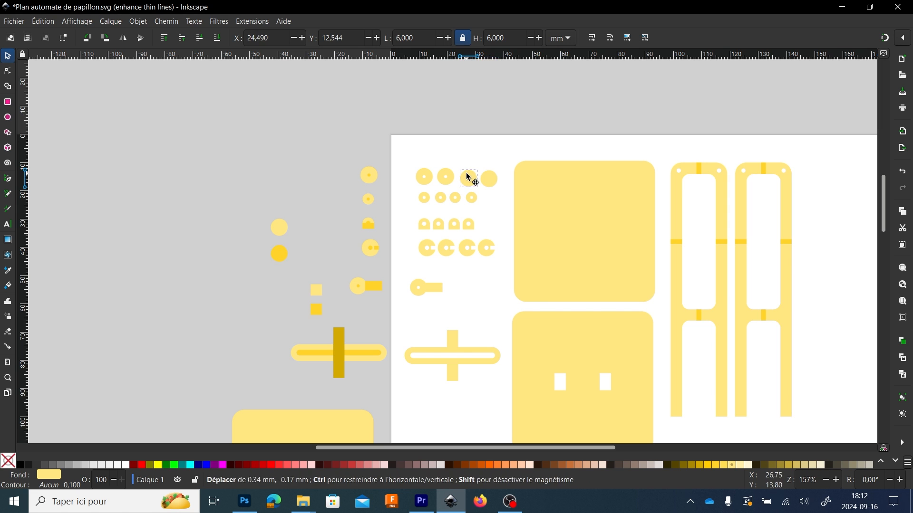
scroll(482, 173, "down", 3, "ctrl")
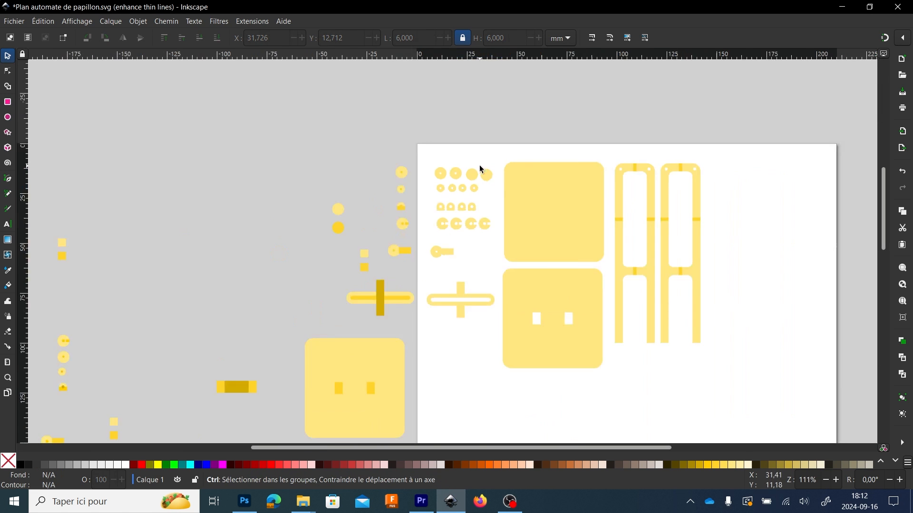
scroll(544, 287, "down", 3)
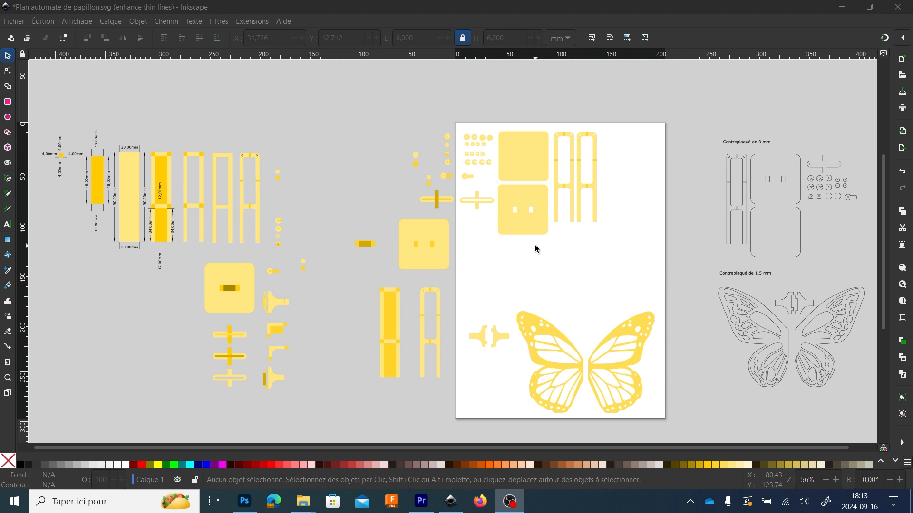